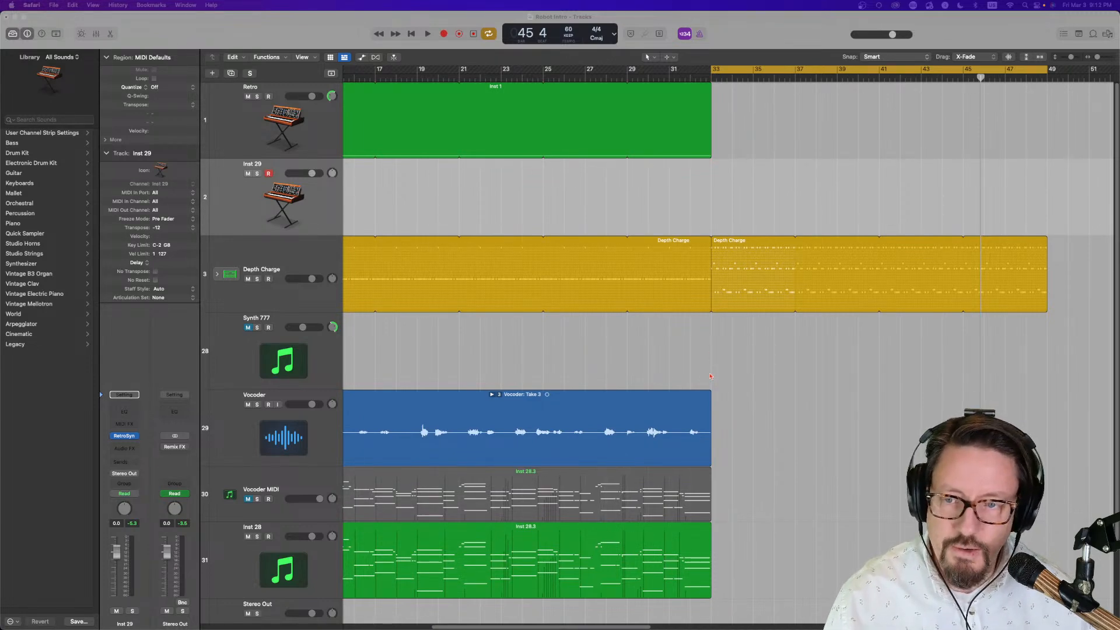
Turn off the cycle range over bars 33 to 49 and move the playhead to the beginning of the song at bar 1.
click(735, 74)
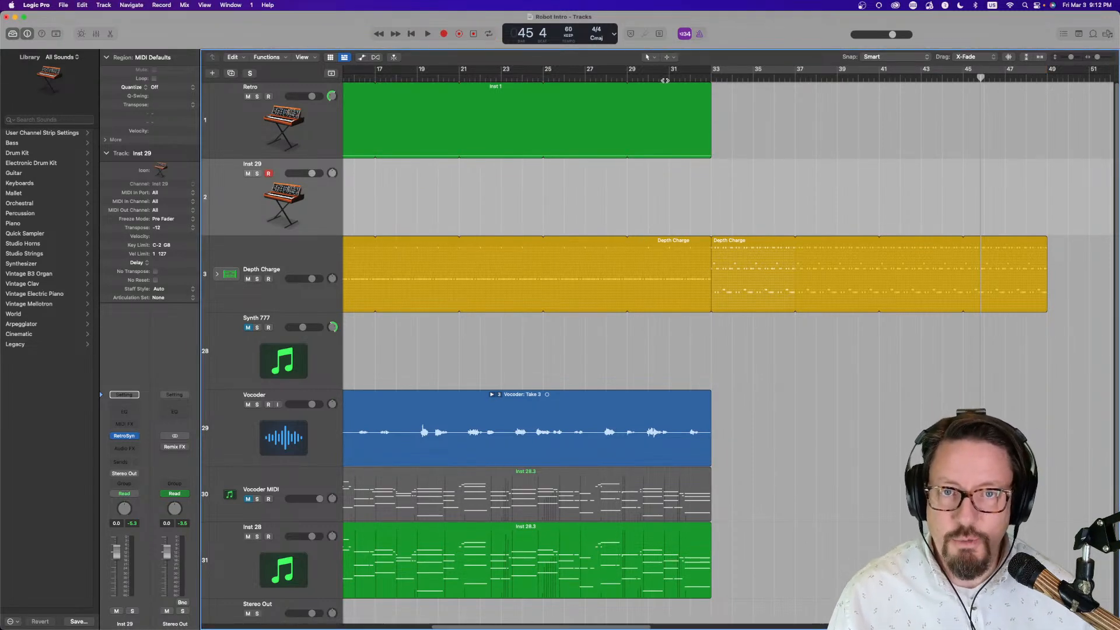
scroll(518, 133, left, 10)
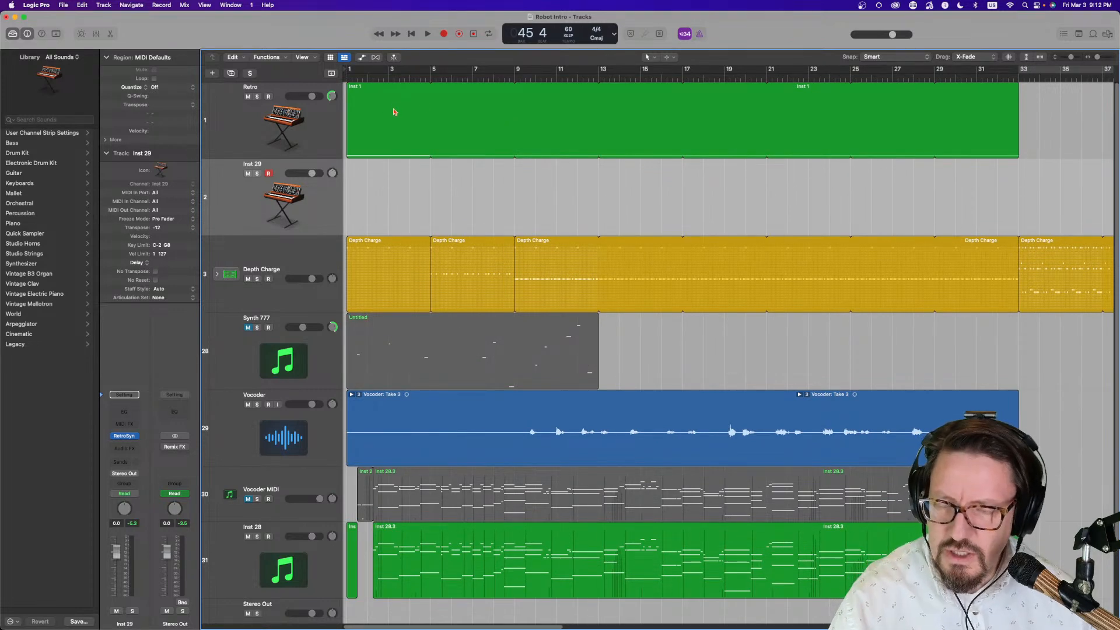
drag(359, 77, 334, 79)
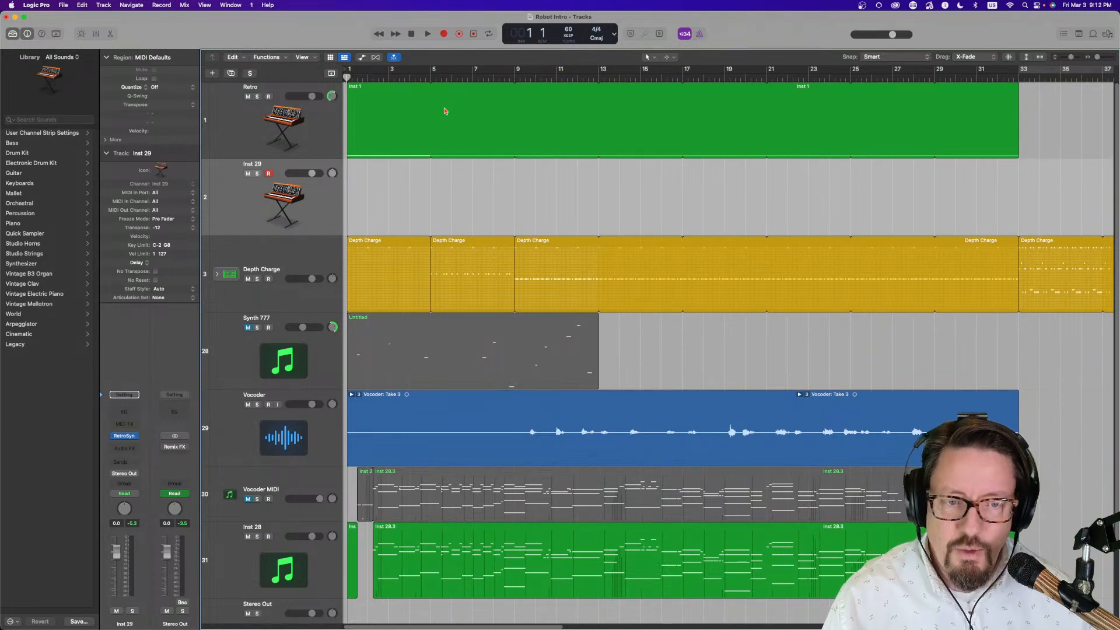
scroll(493, 114, right, 10)
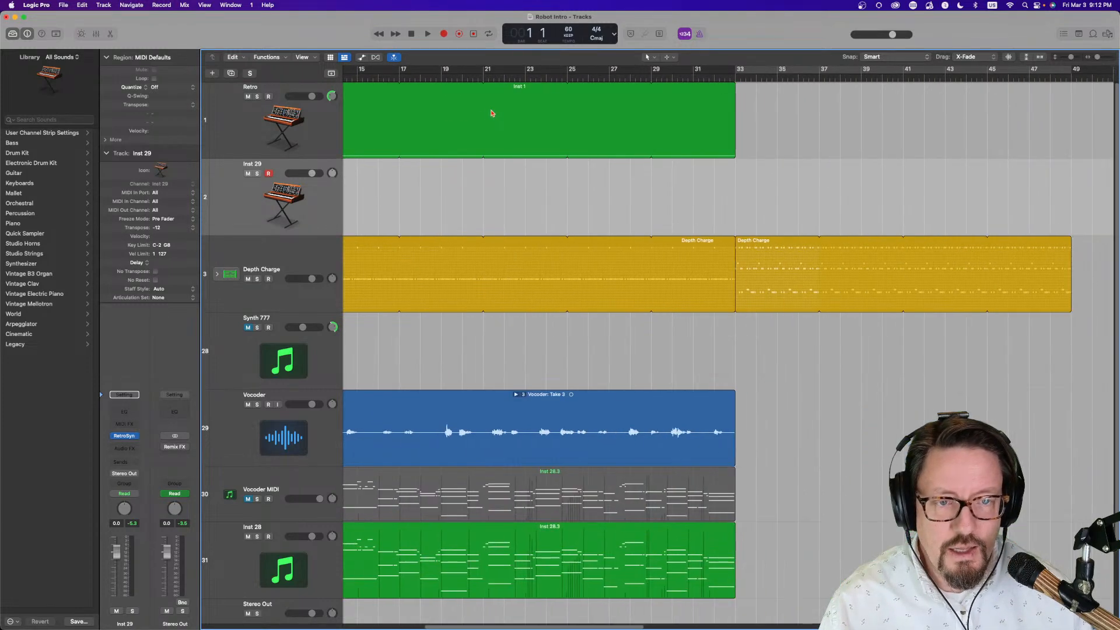
scroll(492, 112, left, 10)
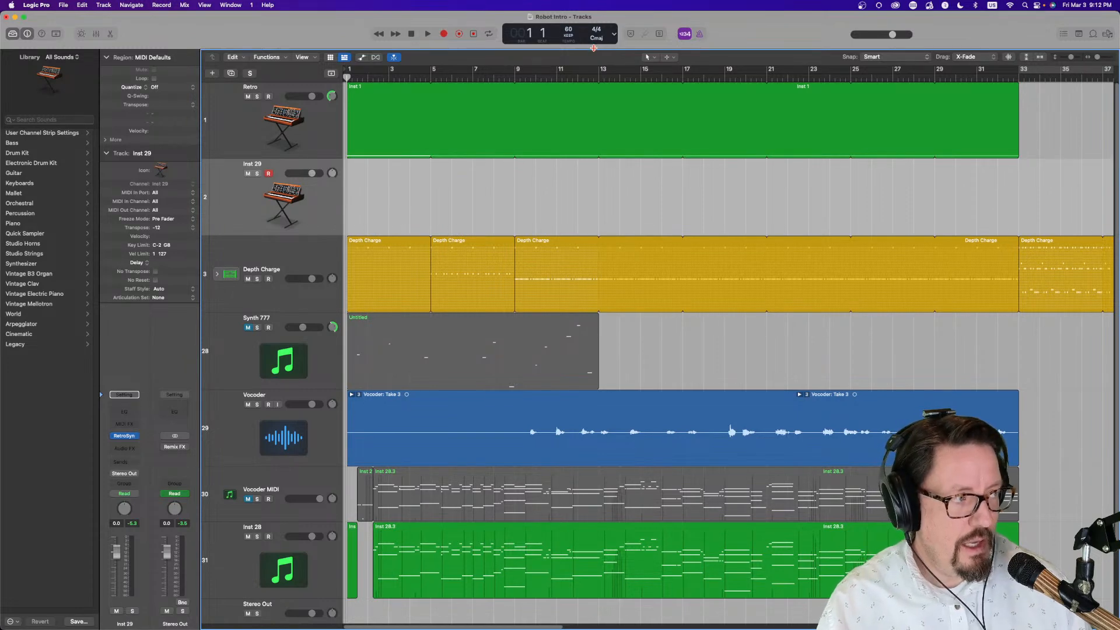
Play the arrangement from bar 1 and stop playback at about bar 18.
key(space)
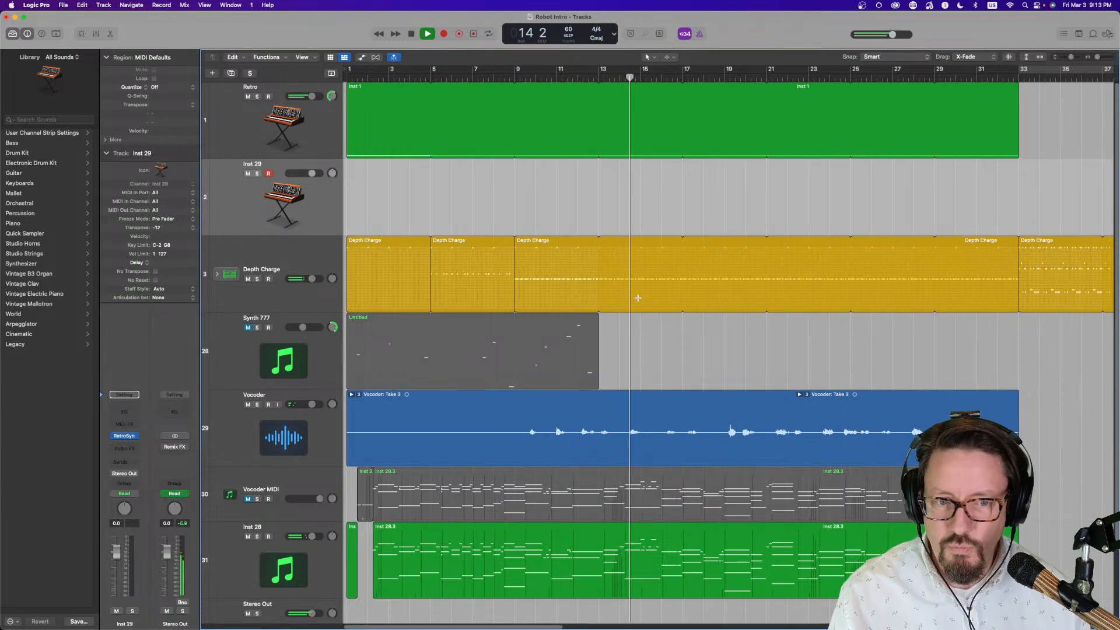
scroll(642, 293, right, 3)
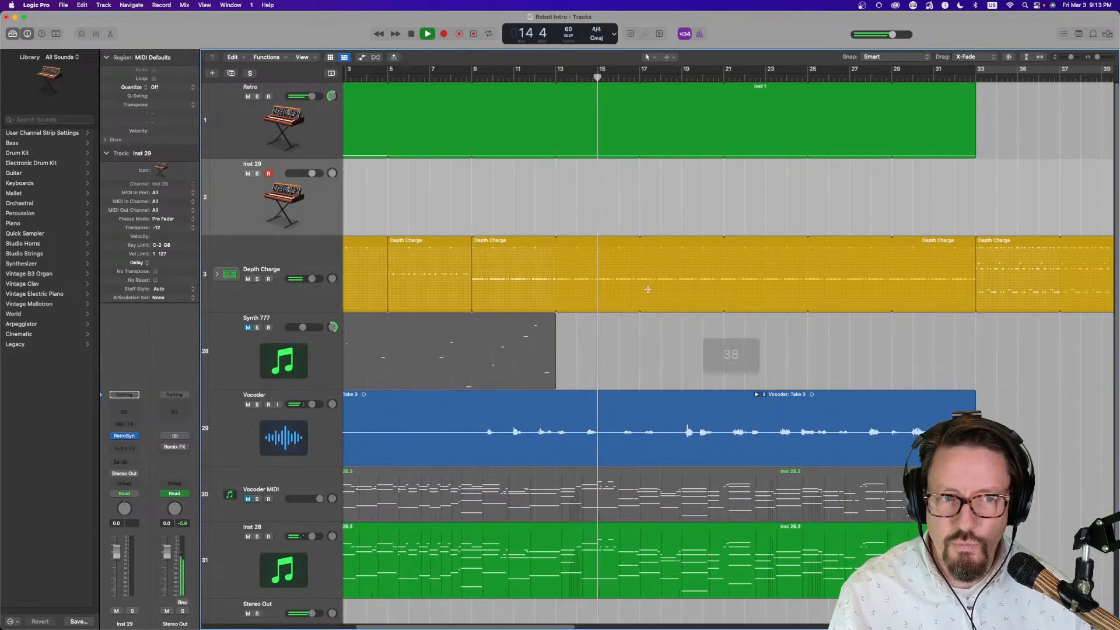
scroll(647, 289, right, 3)
scroll(654, 289, right, 3)
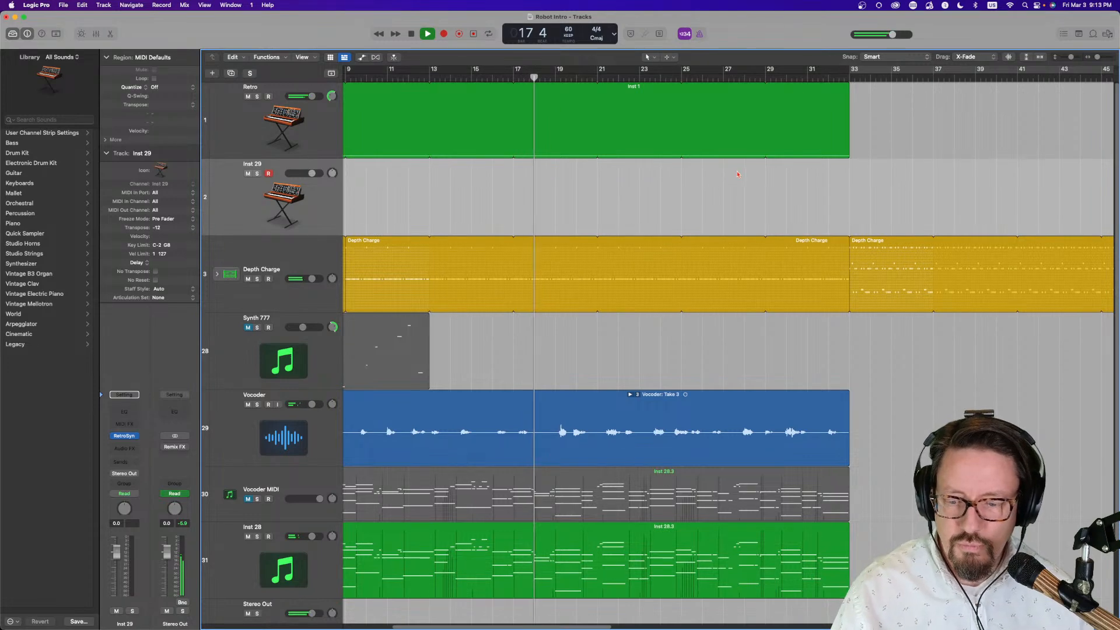
key(space)
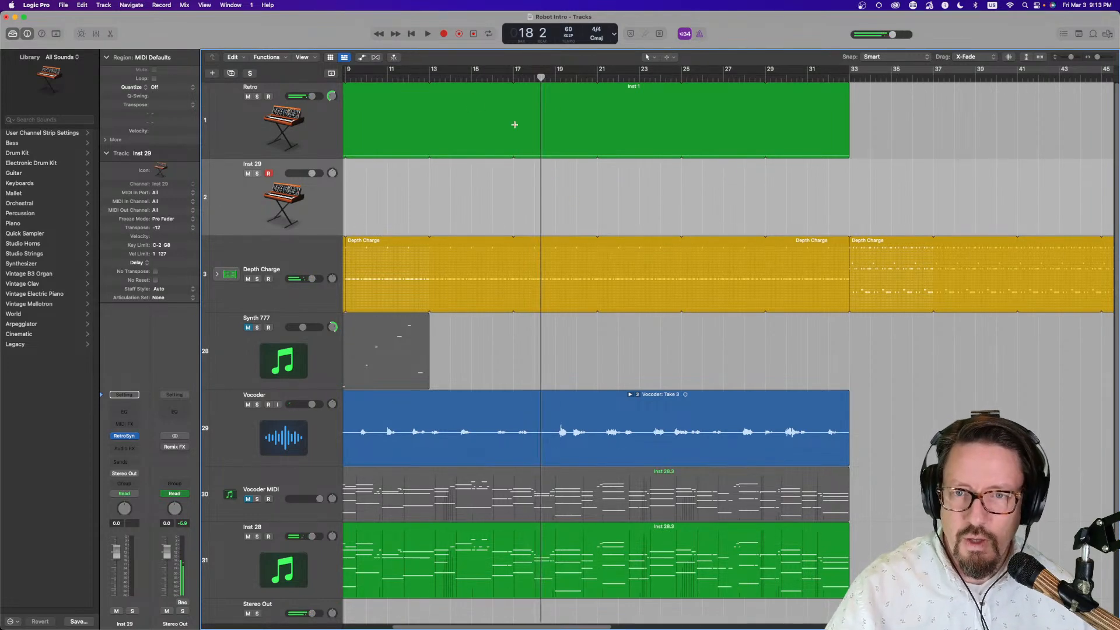
Show track automation, start a volume automation line on the Retro track, and audition the track soloed from bar 18 and about bar 21.
key(a)
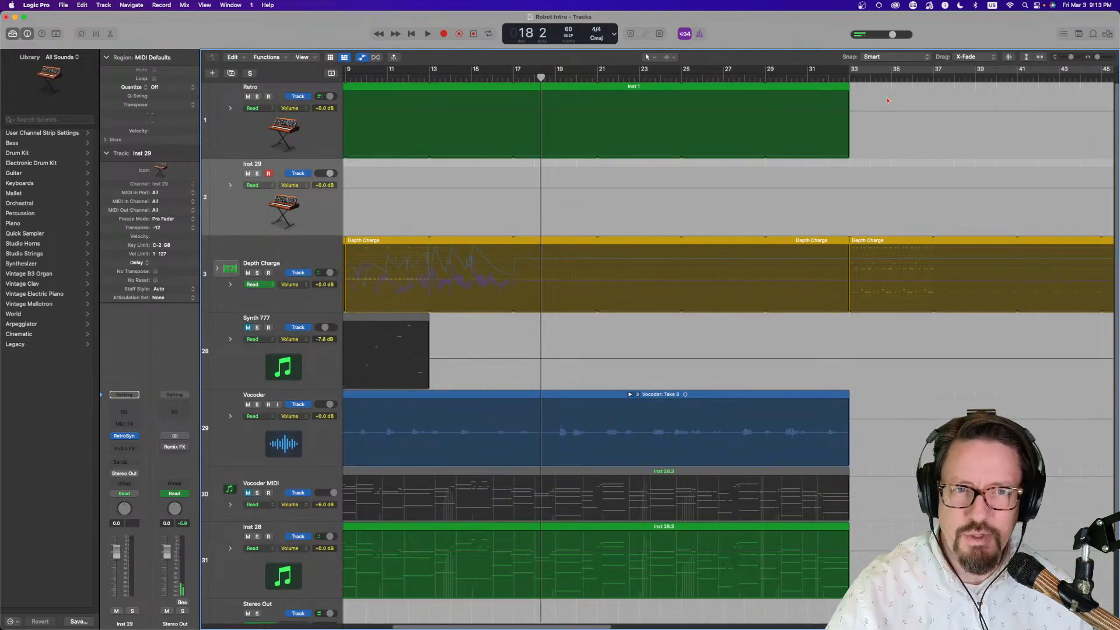
click(750, 114)
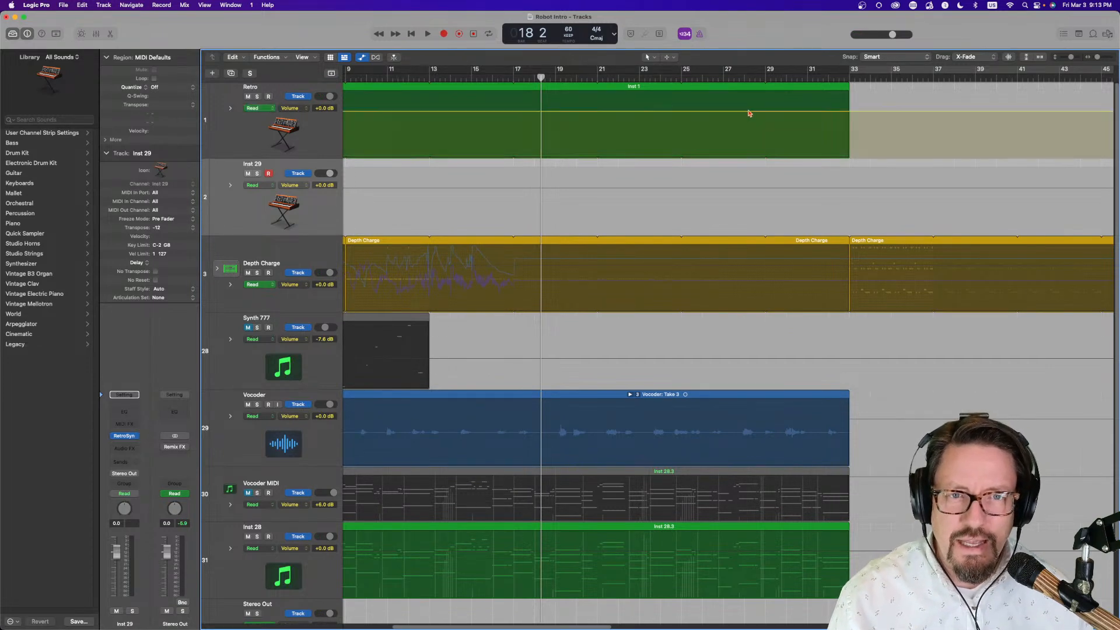
click(256, 97)
key(space)
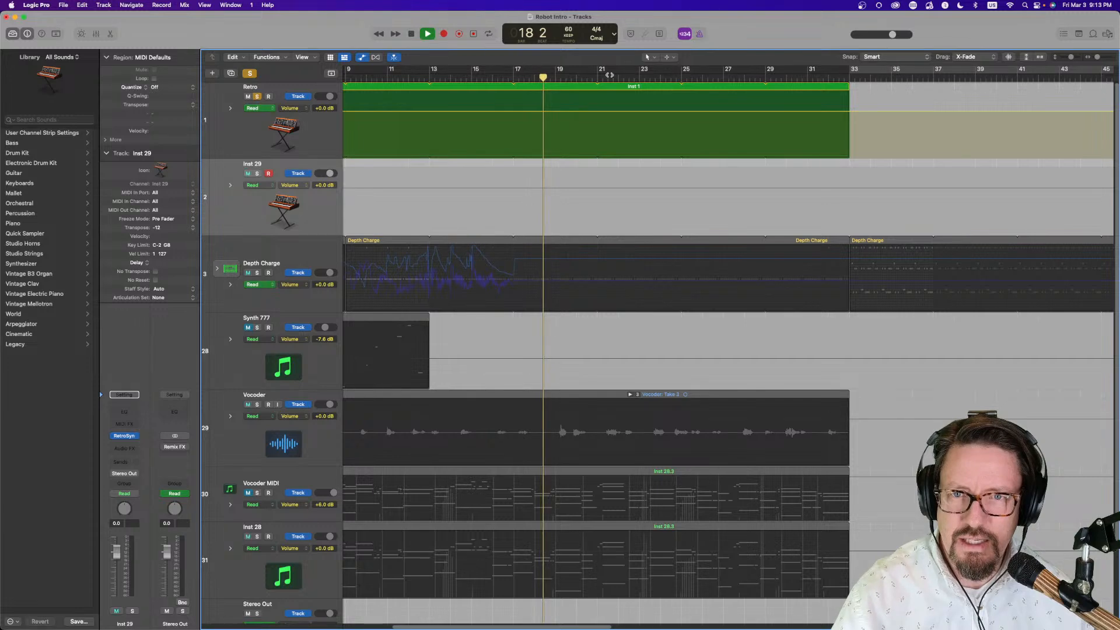
click(593, 77)
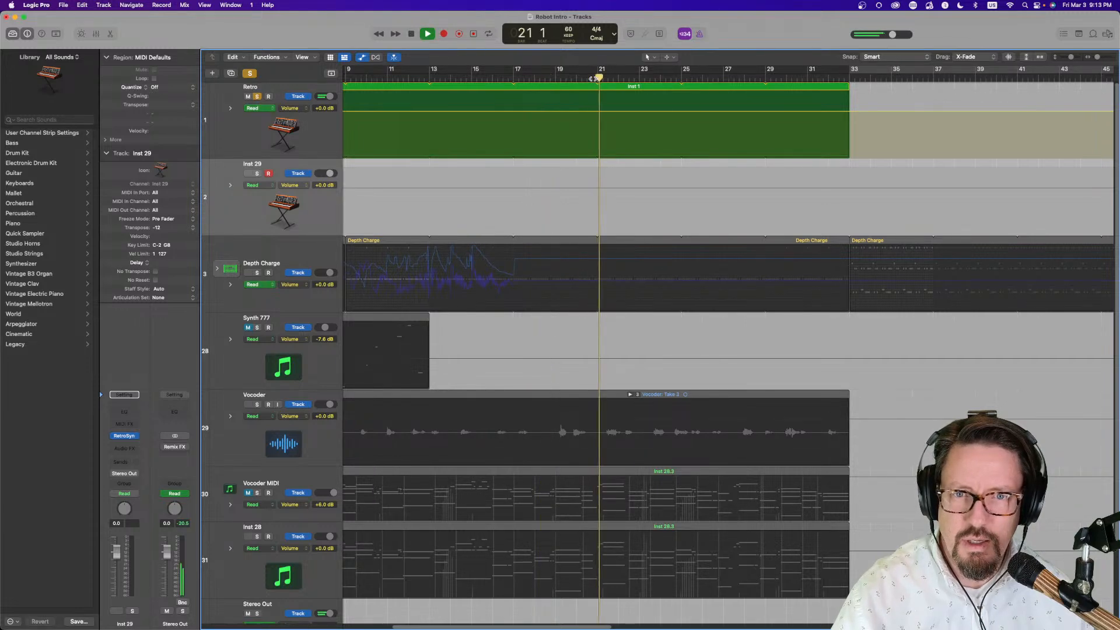
key(space)
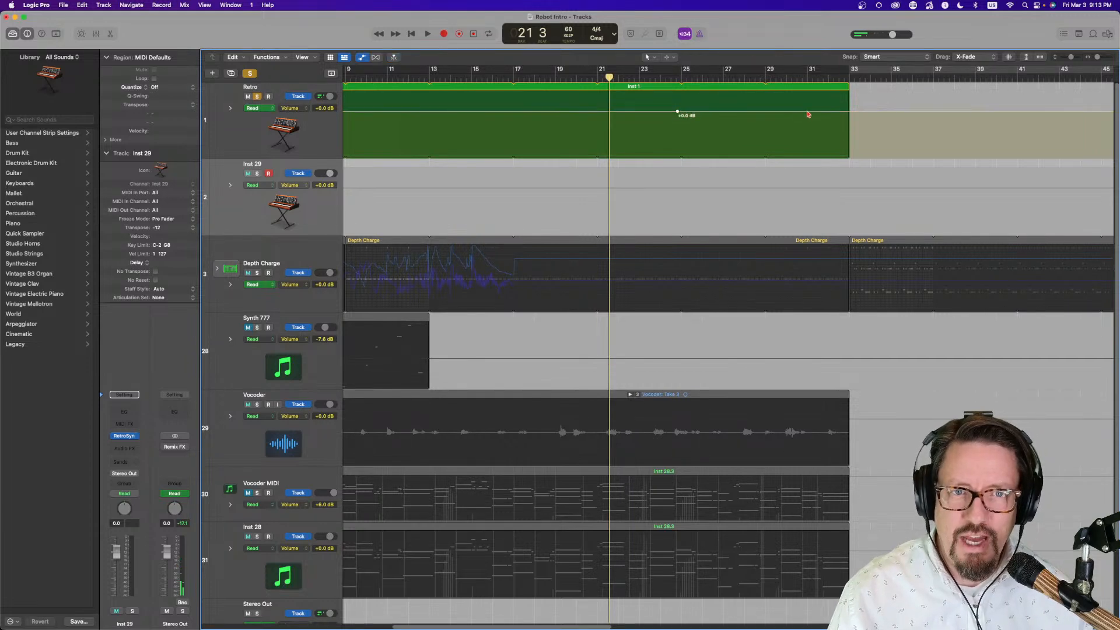
Fade the Retro track's volume automation down from about bar 25 to bar 33, with automation hidden and the solo cleared after the edit.
drag(849, 113, 838, 147)
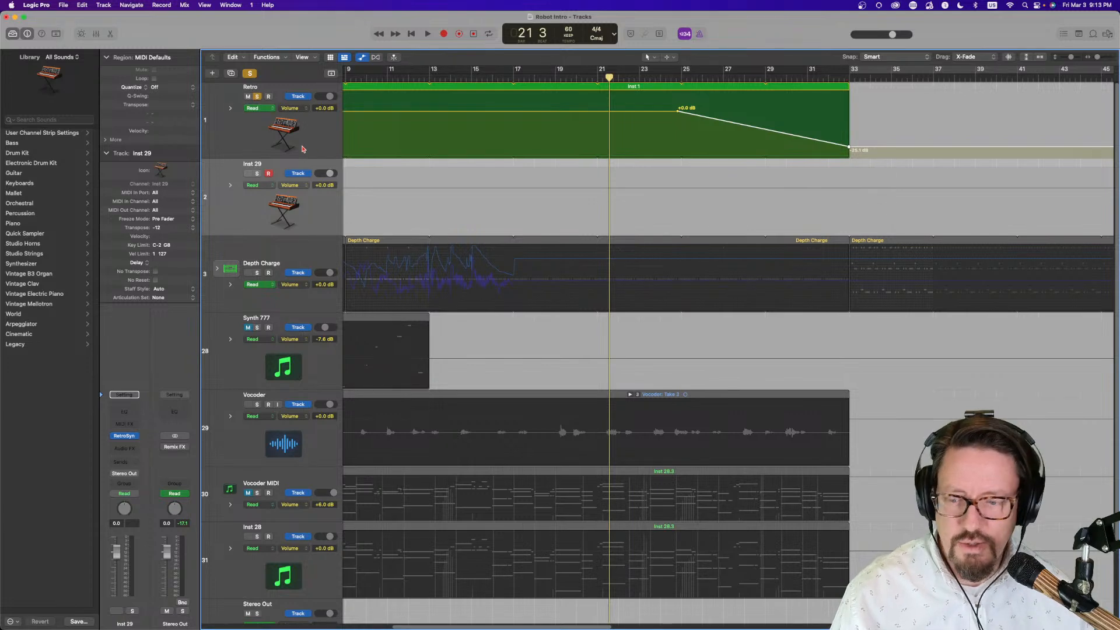
key(a)
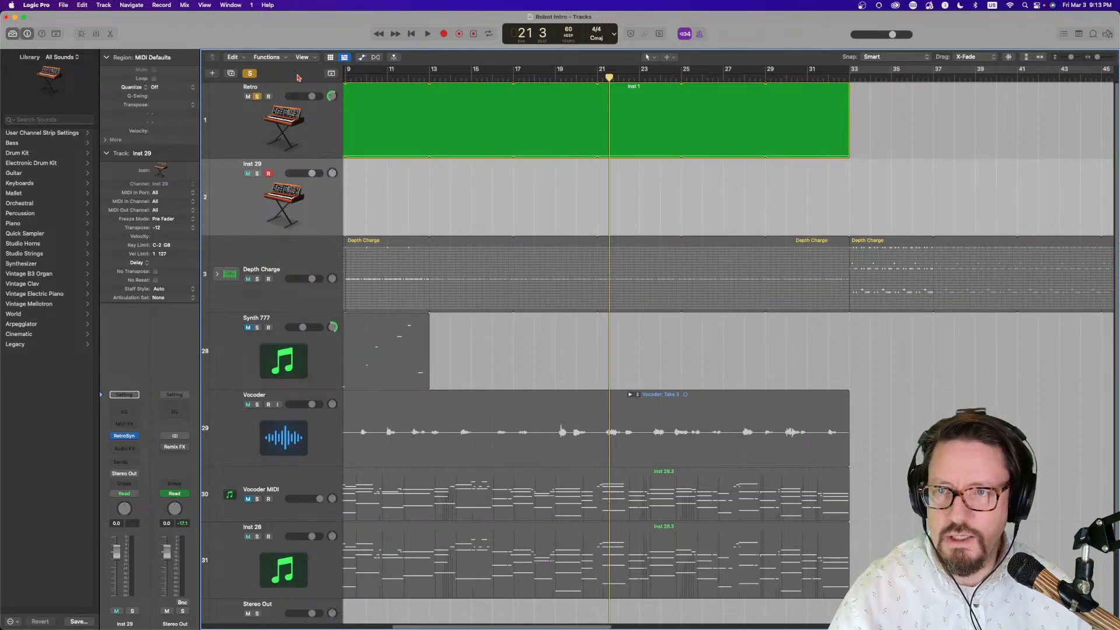
click(252, 73)
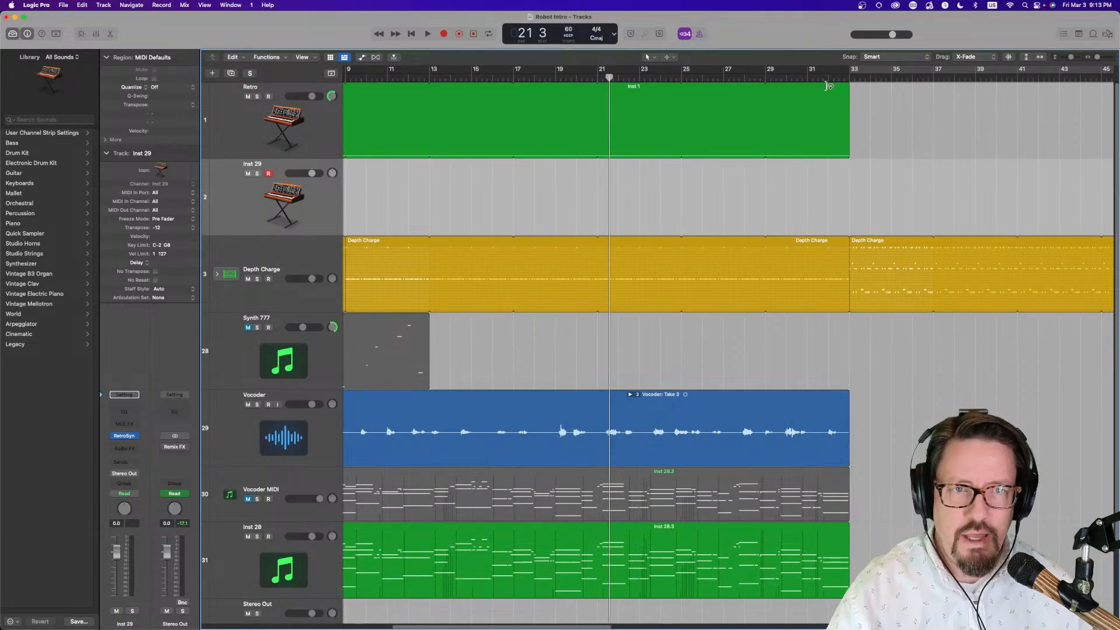
Play the full mix from about bar 28 into bar 34 to check the Retro fade-out.
click(816, 78)
double_click(759, 79)
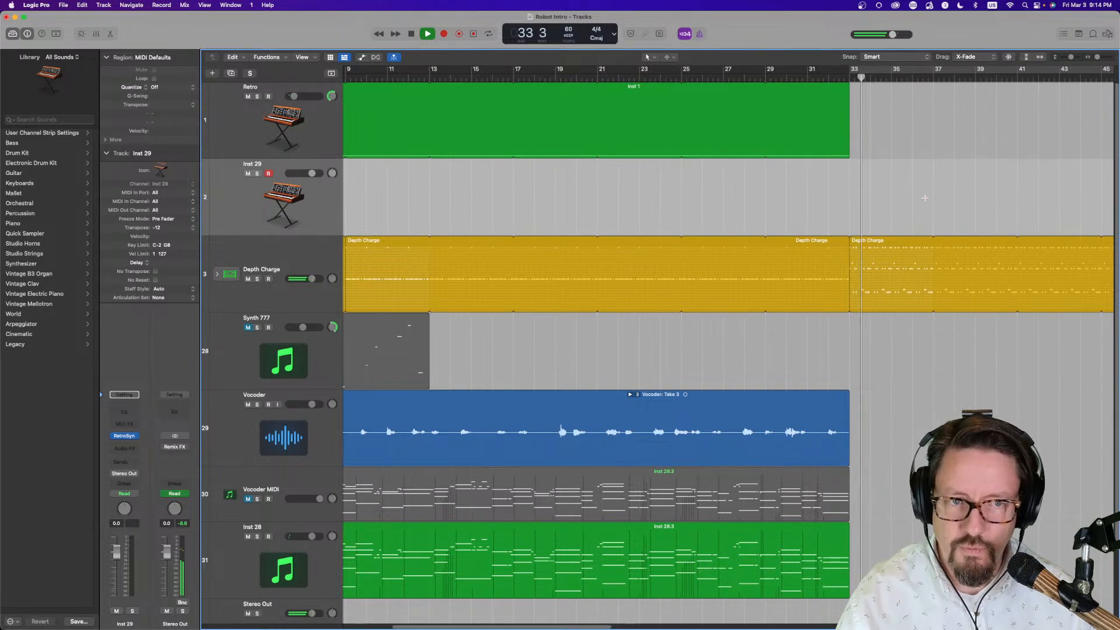
Open the Depth Charge region starting at bar 33 in an enlarged Step Sequencer and look through its drum rows.
click(870, 244)
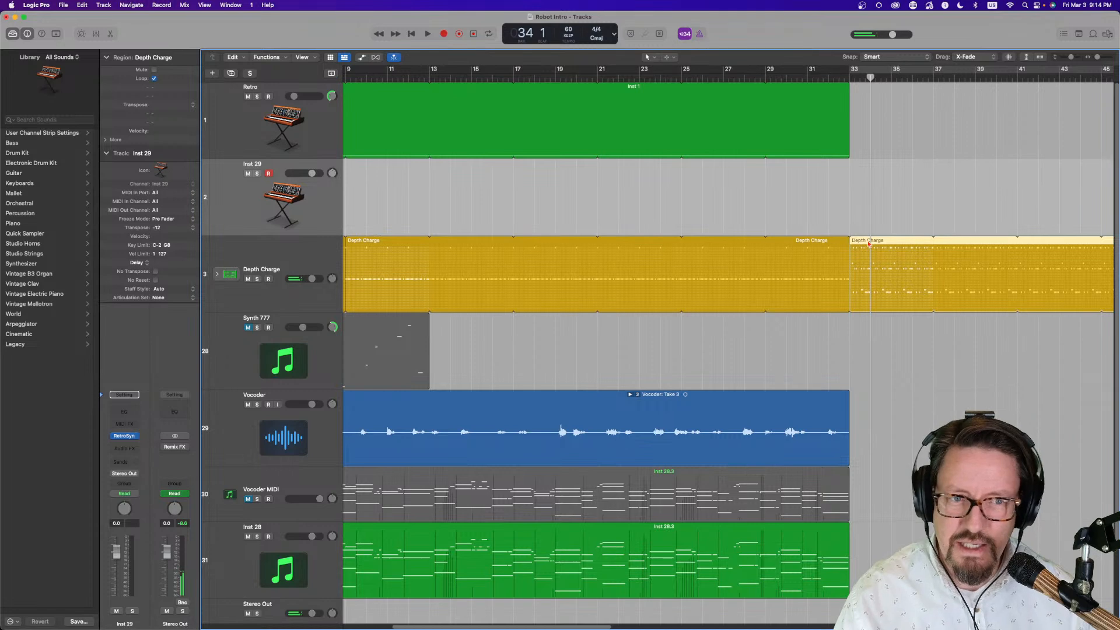
key(e)
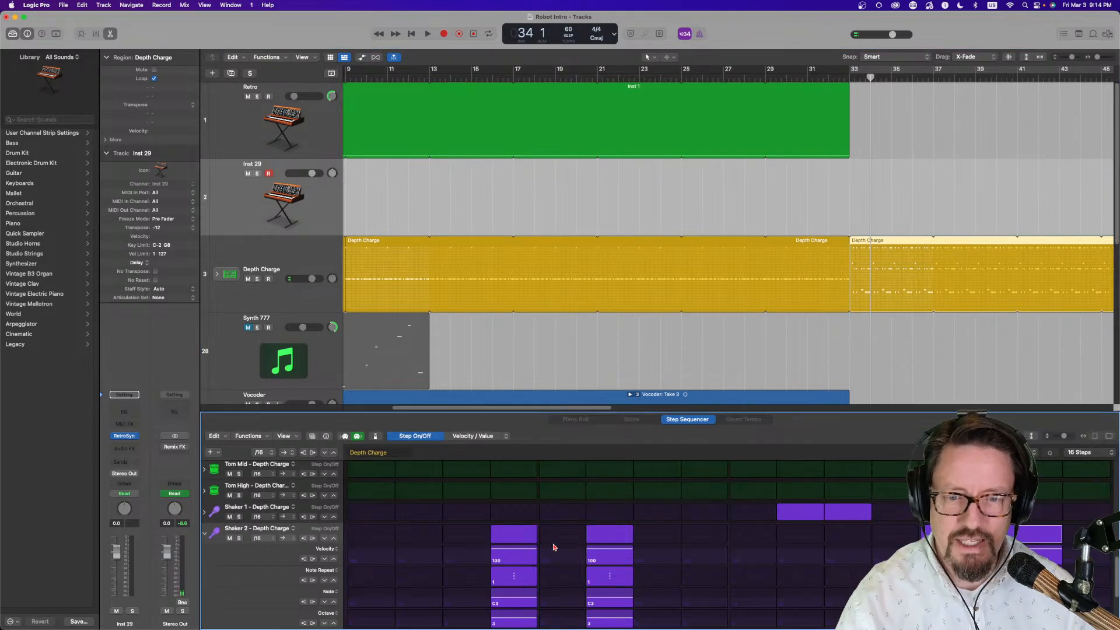
drag(564, 412, 482, 82)
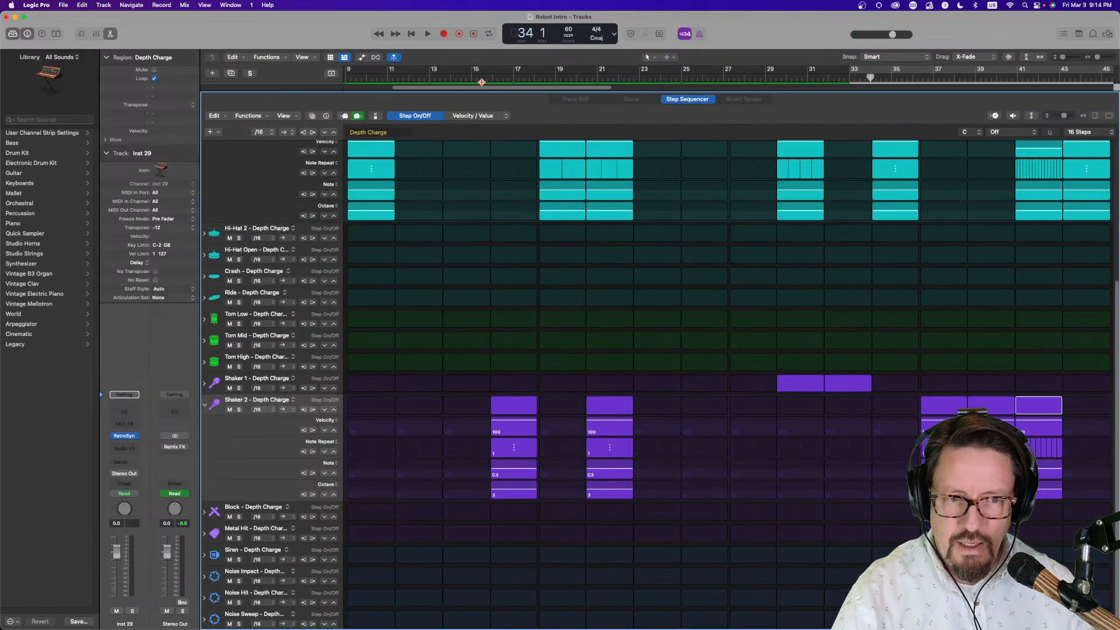
scroll(702, 251, up, 5)
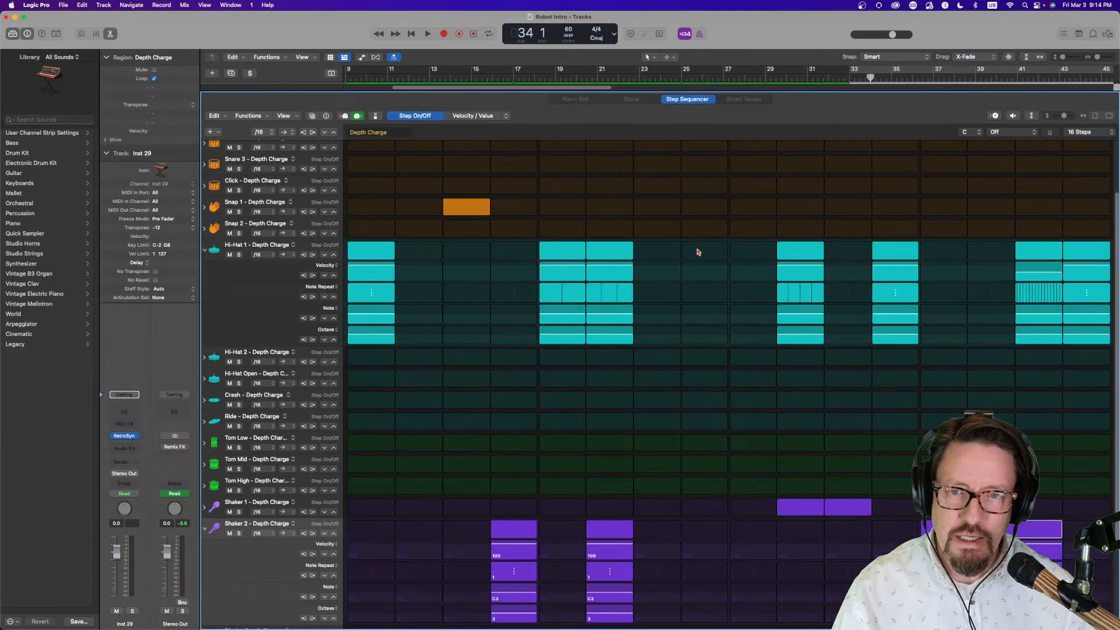
scroll(699, 251, up, 3)
scroll(698, 252, down, 8)
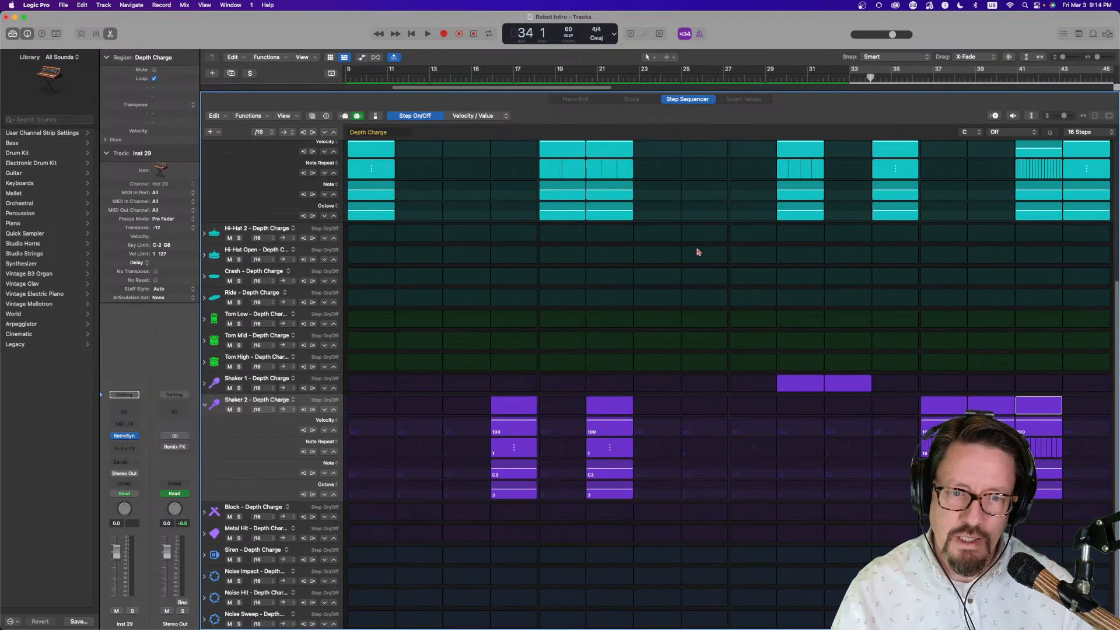
Collapse the Shaker 2 and Hi-Hat 1 subrows in the Step Sequencer and close the editor.
click(205, 406)
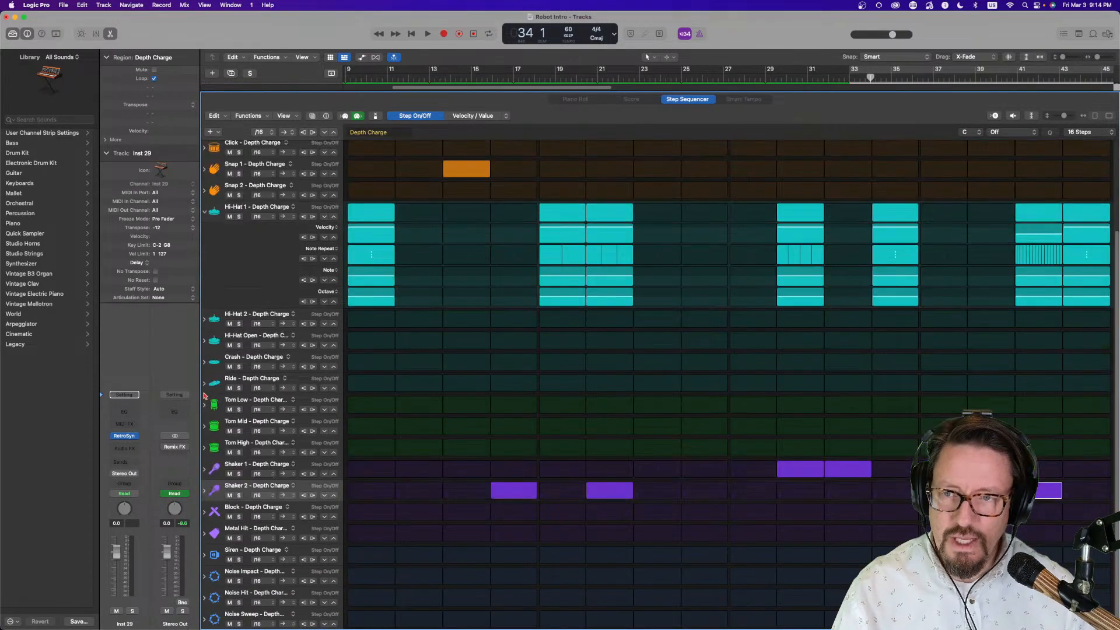
click(206, 214)
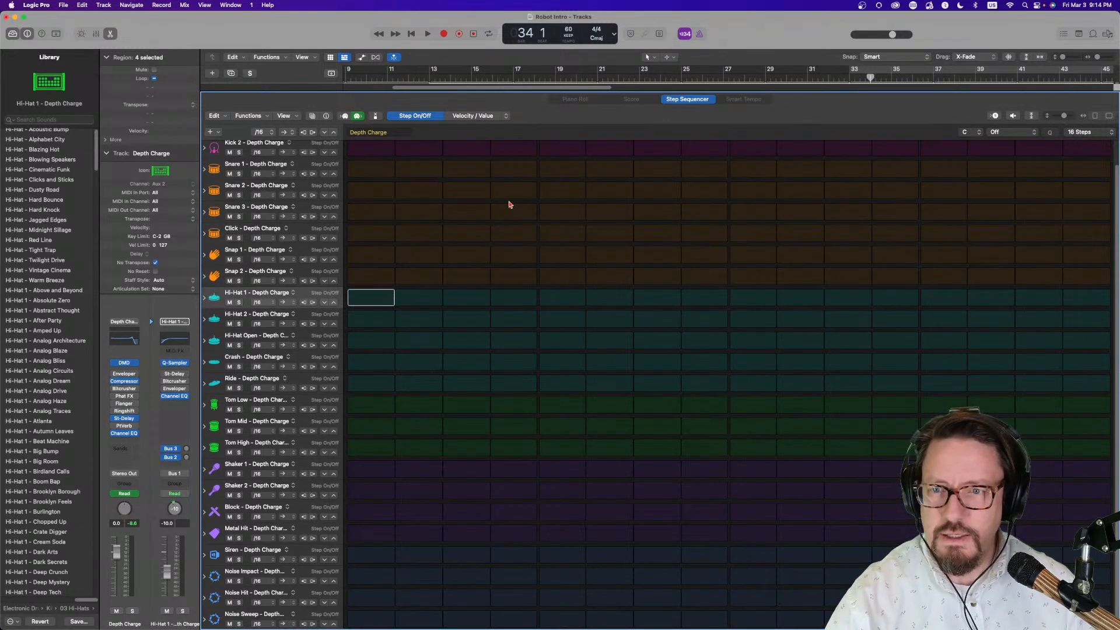
scroll(514, 202, up, 1)
key(e)
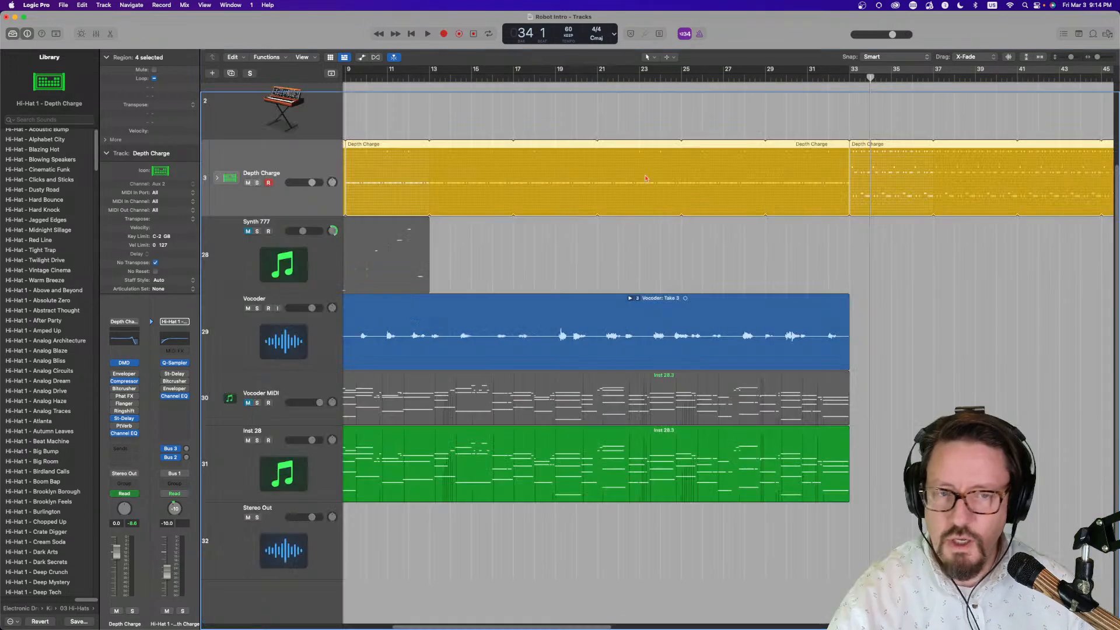
Reopen only the Depth Charge region at bar 33 to view its step pattern, and close the editor.
click(865, 147)
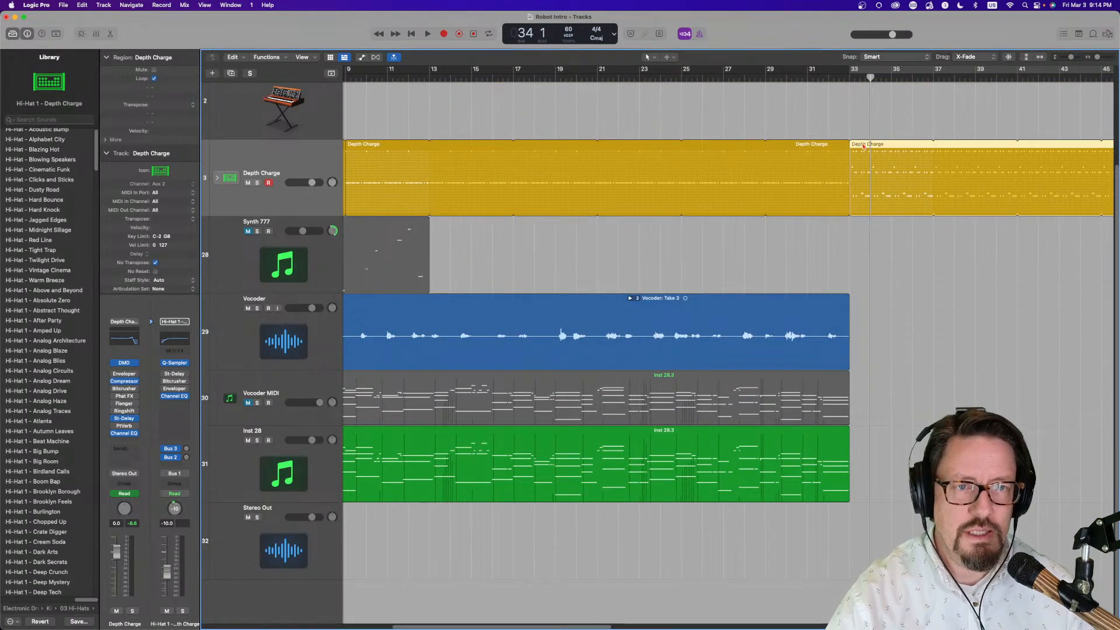
double_click(863, 146)
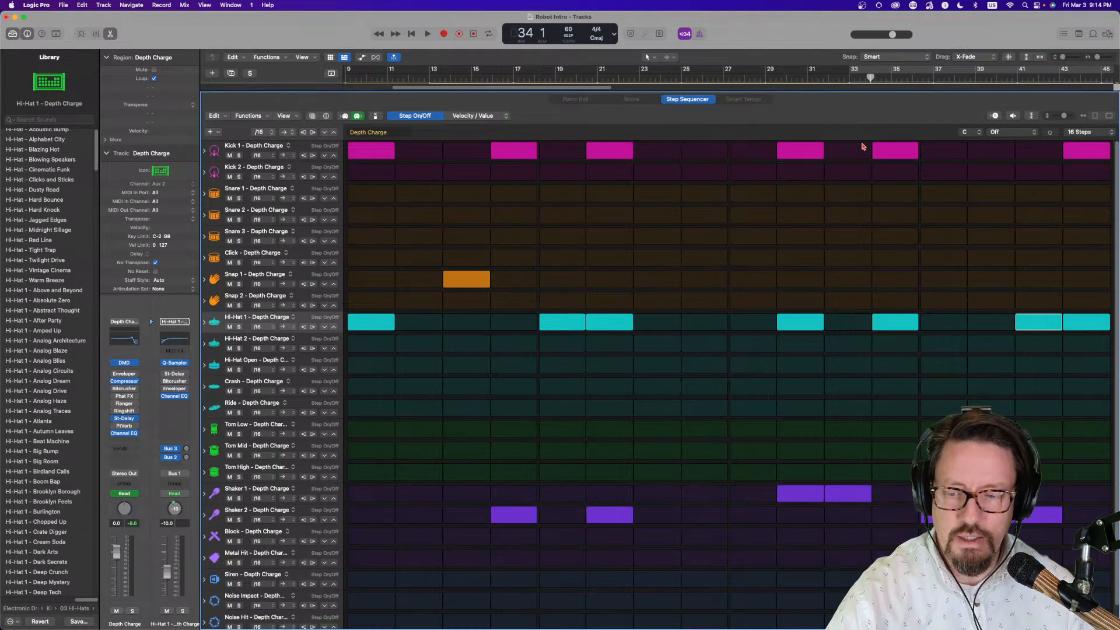
key(e)
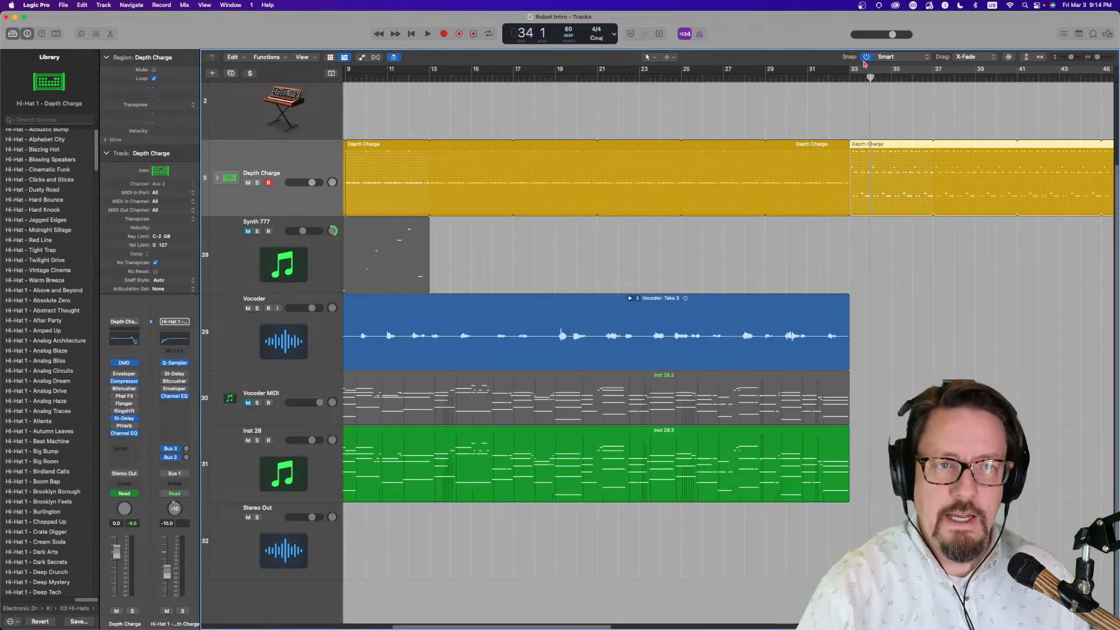
Turn on the cycle range from bar 33 to bar 49 and select the Inst 29 track.
click(904, 74)
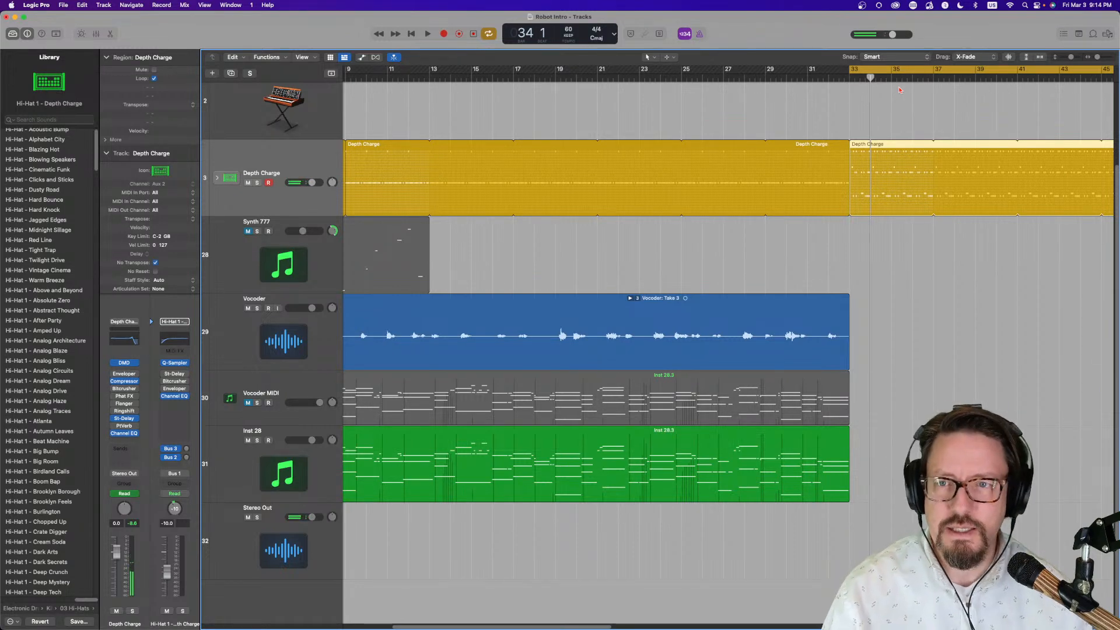
scroll(900, 90, up, 3)
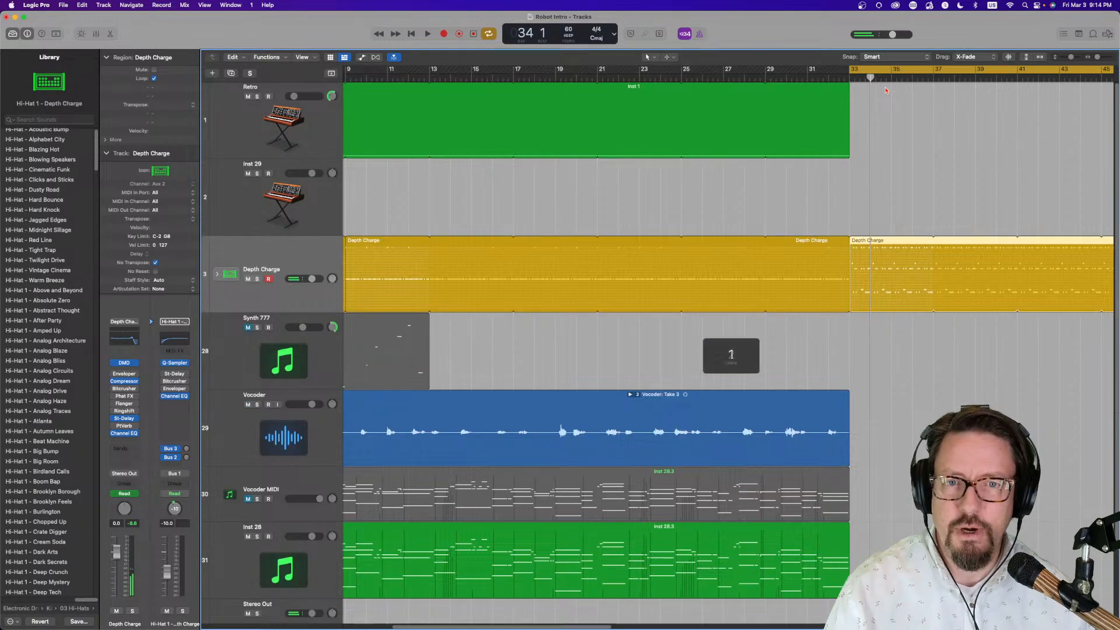
click(267, 207)
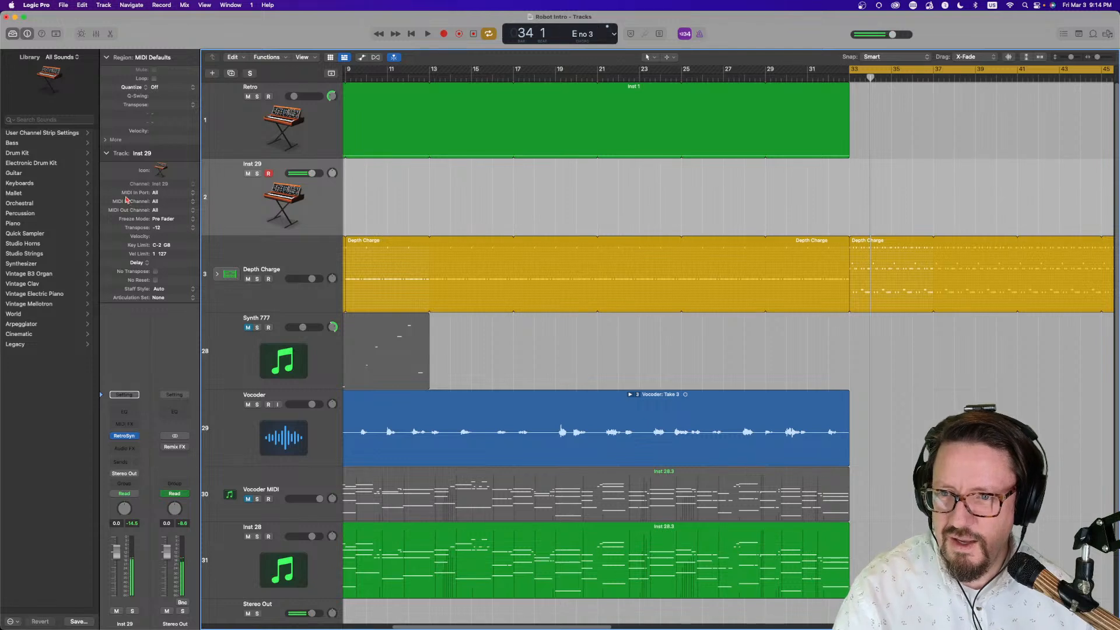
Open Retro Synth on the Inst 29 track and set its filter cutoff to about 0.37 with resonance about 0.52.
click(124, 436)
drag(565, 209, 561, 205)
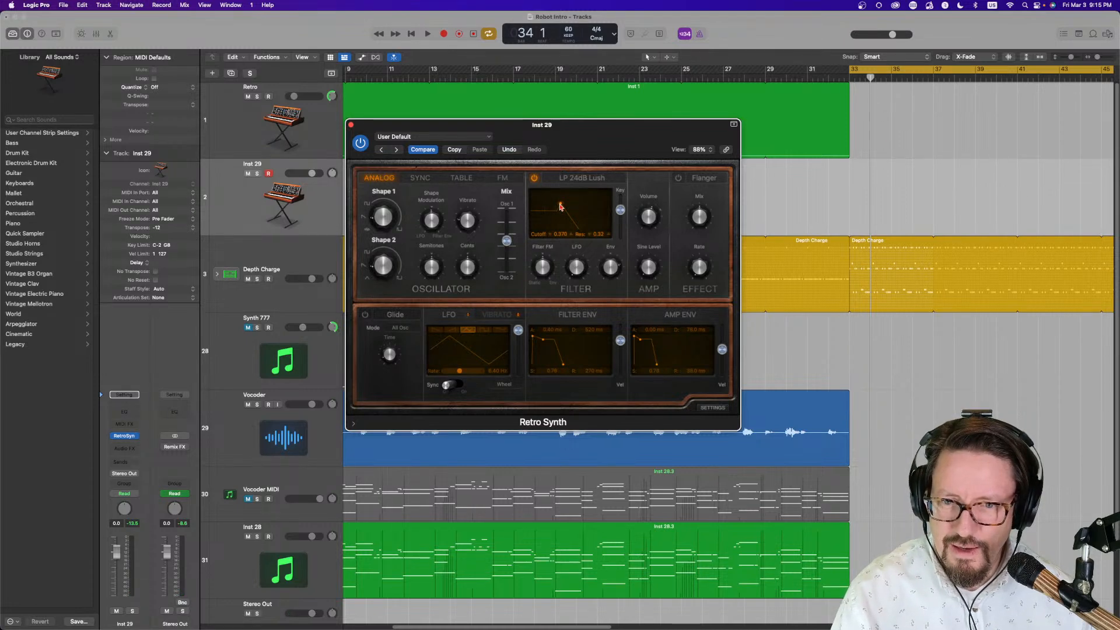
click(505, 385)
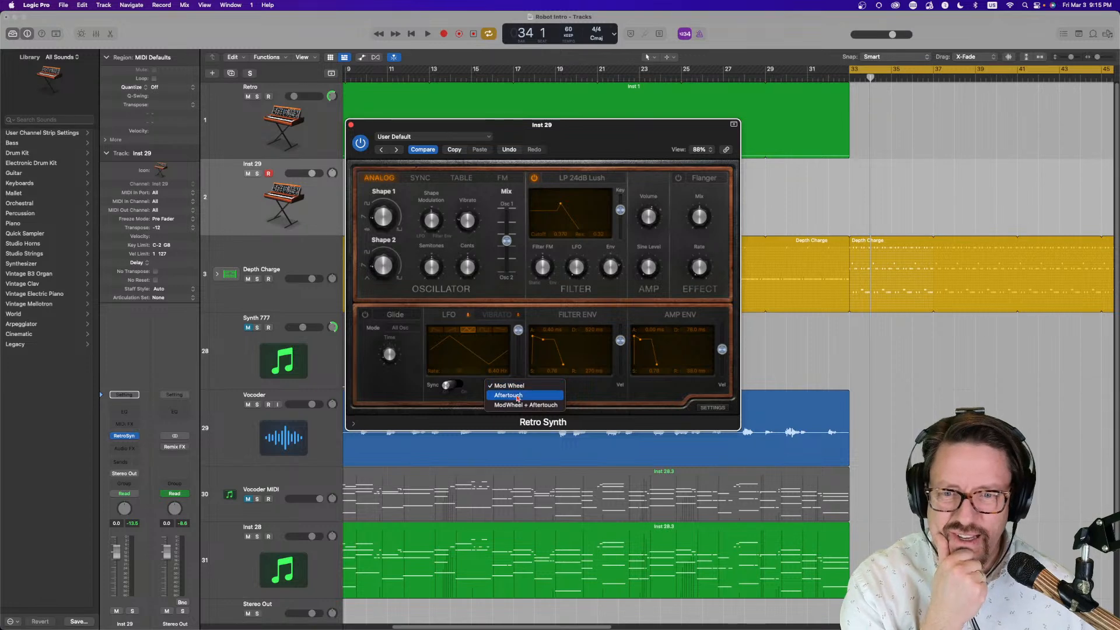
click(470, 396)
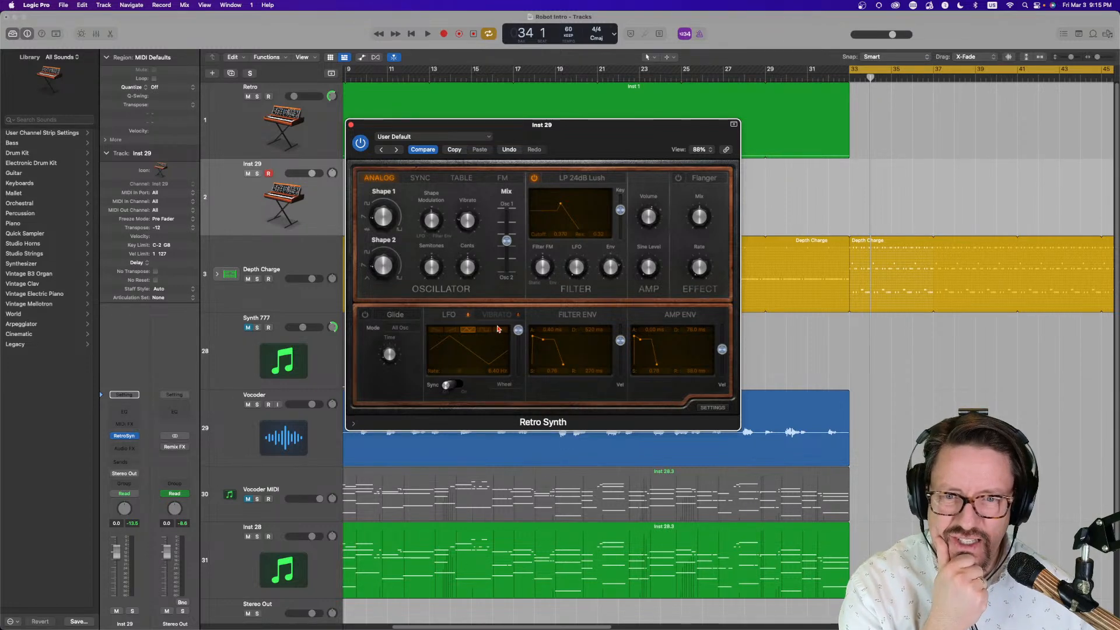
Insert the Modulator MIDI effect on the Inst 29 track and place its window beside Retro Synth.
click(125, 424)
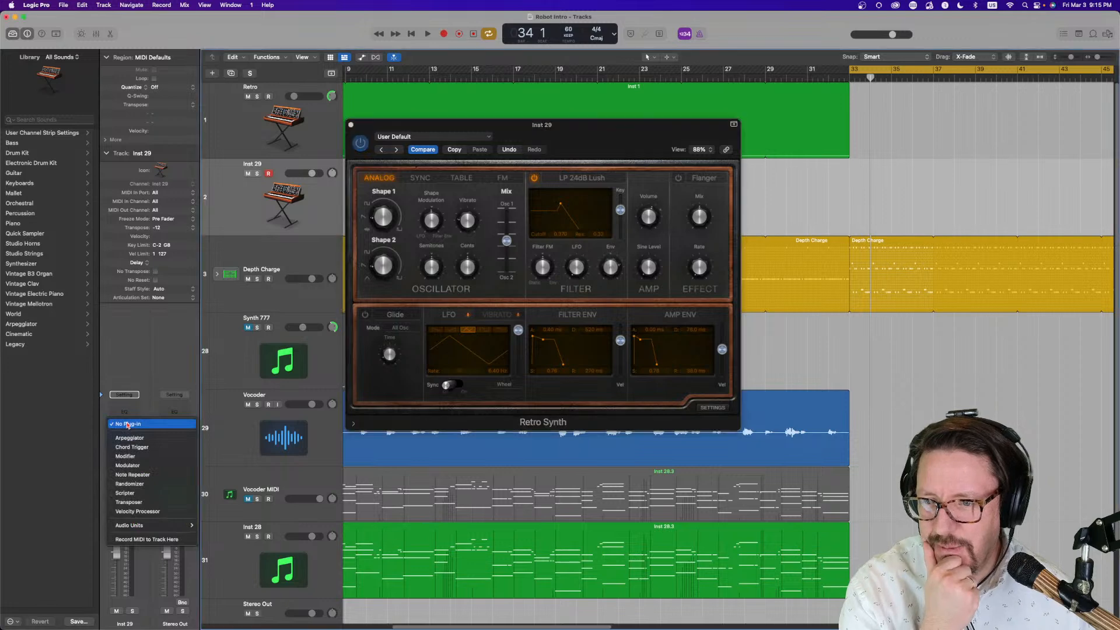
click(143, 465)
drag(636, 179, 928, 214)
drag(561, 234, 561, 238)
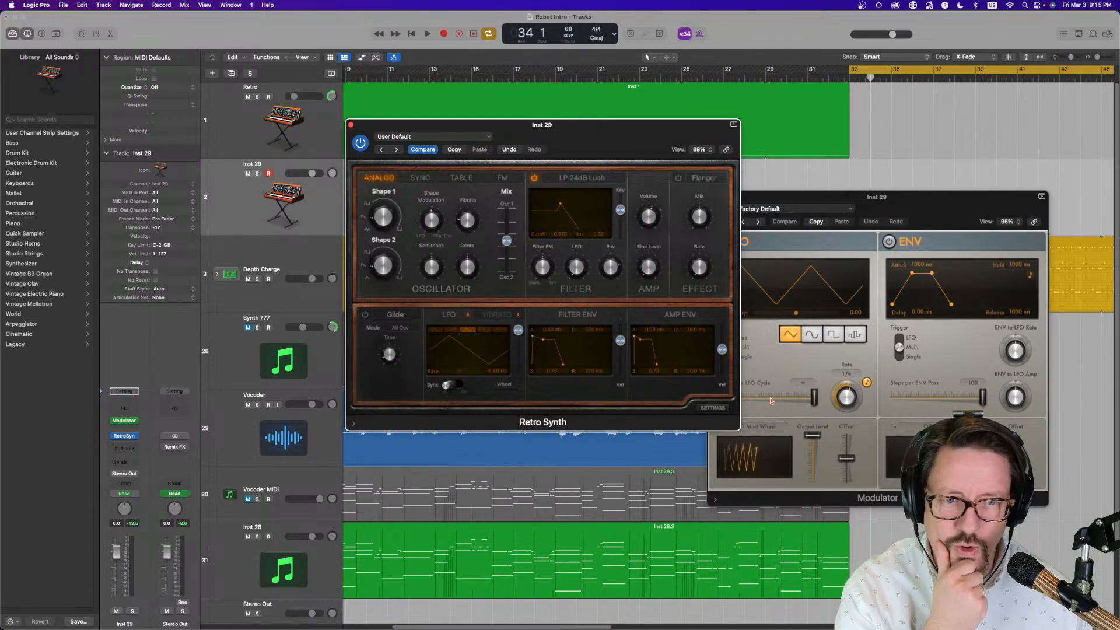
Assign the Modulator's LFO output to Retro Synth's filter cutoff by learning the plug-in parameter.
click(780, 413)
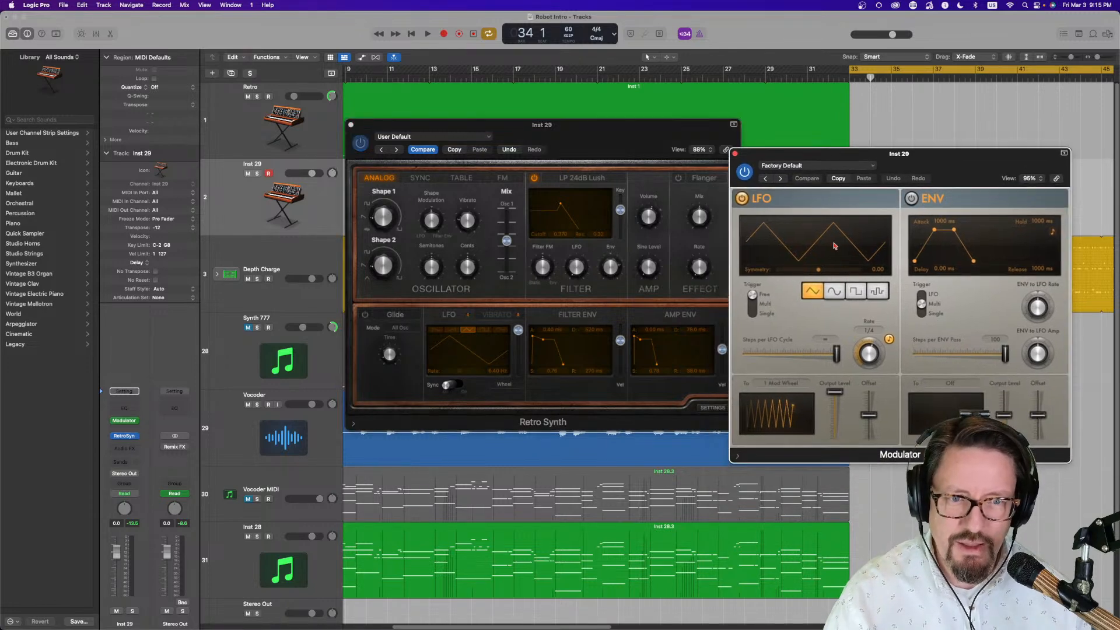
click(784, 385)
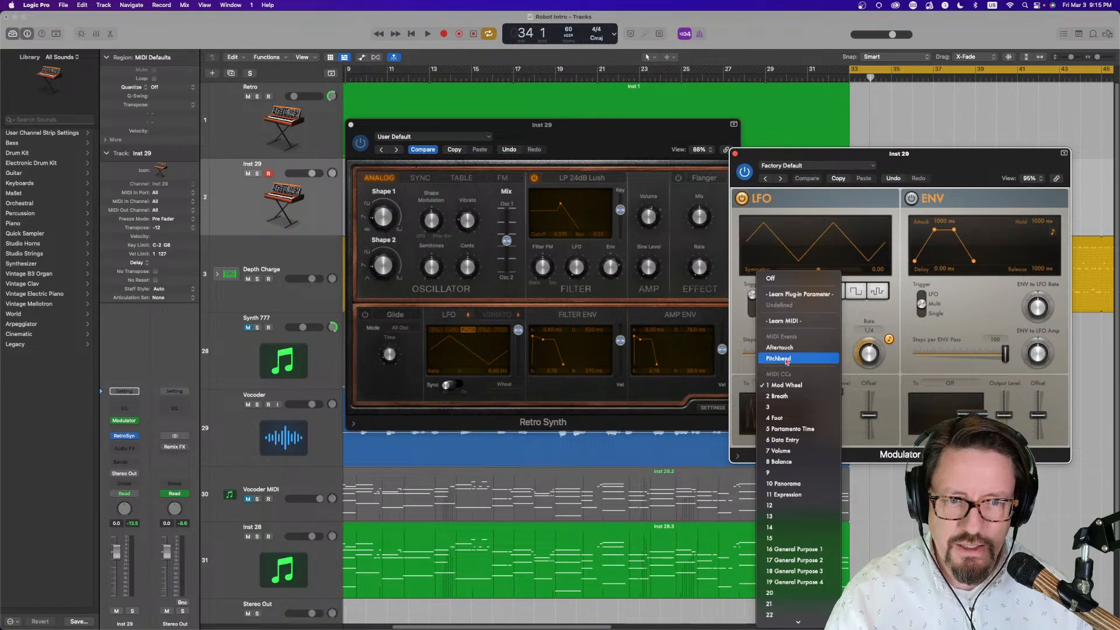
click(808, 295)
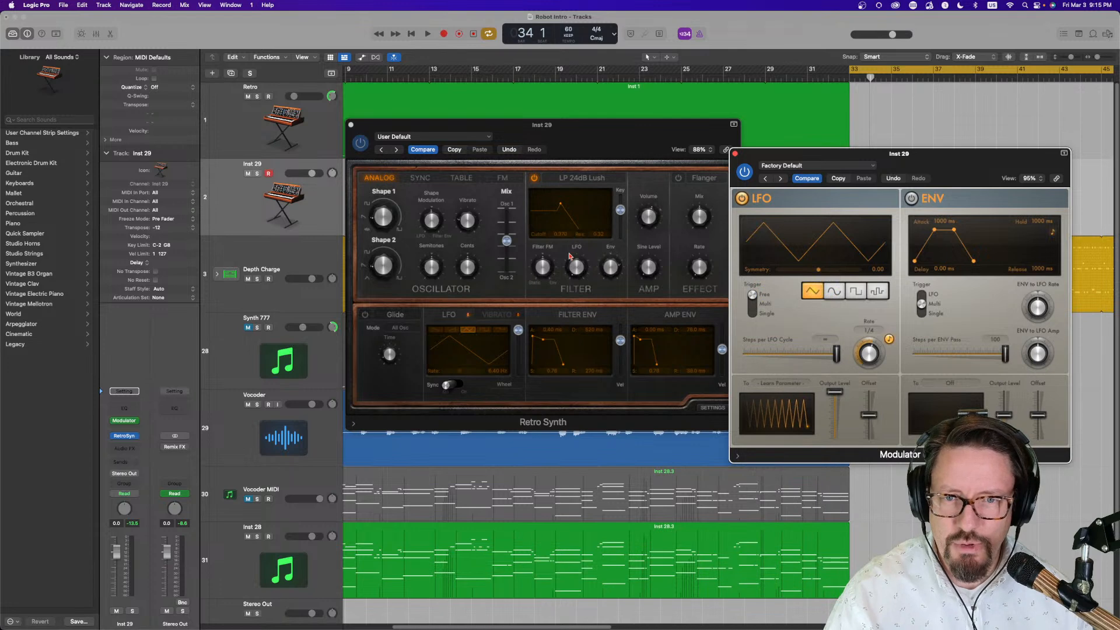
click(545, 239)
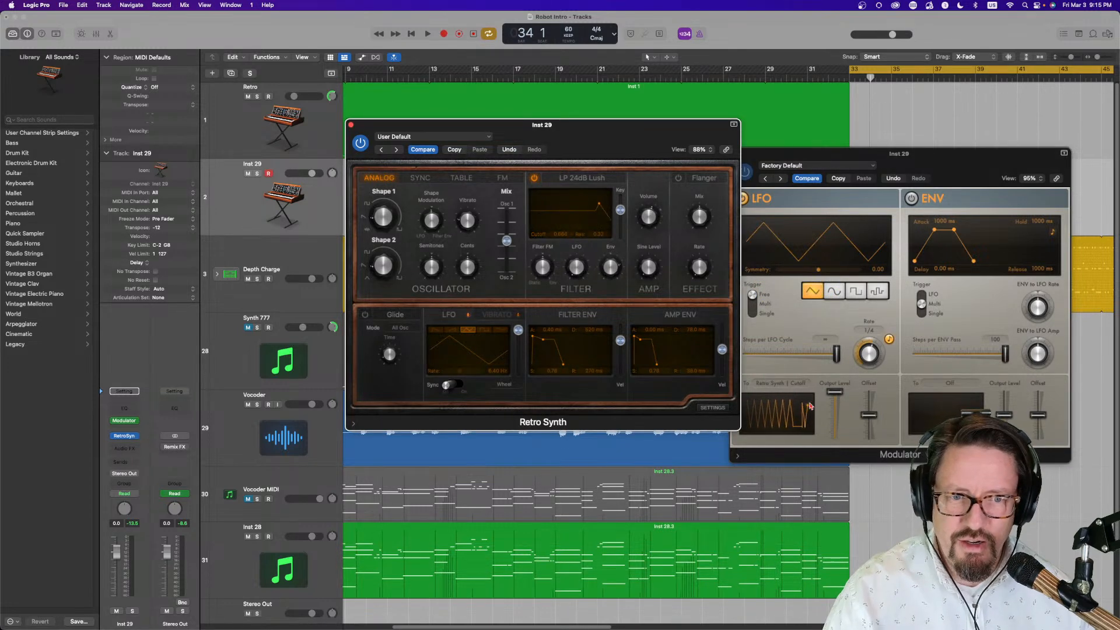
Try a random LFO waveform with 0.76 smoothing, adjusting its output level and setting the offset to 1 %.
drag(836, 399, 869, 416)
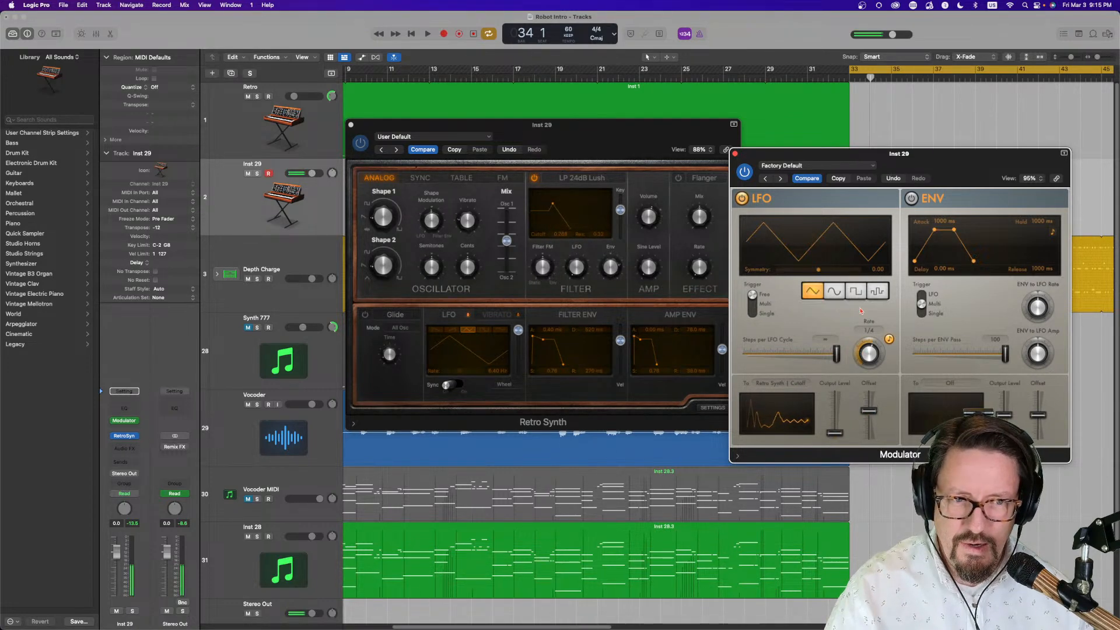
click(877, 291)
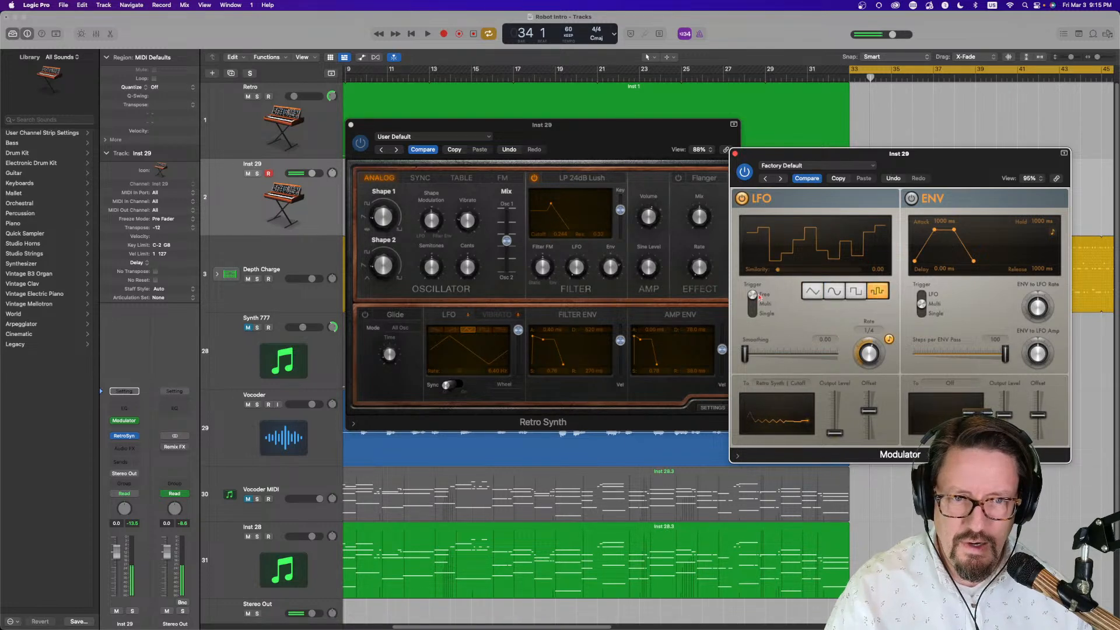
drag(745, 355, 815, 356)
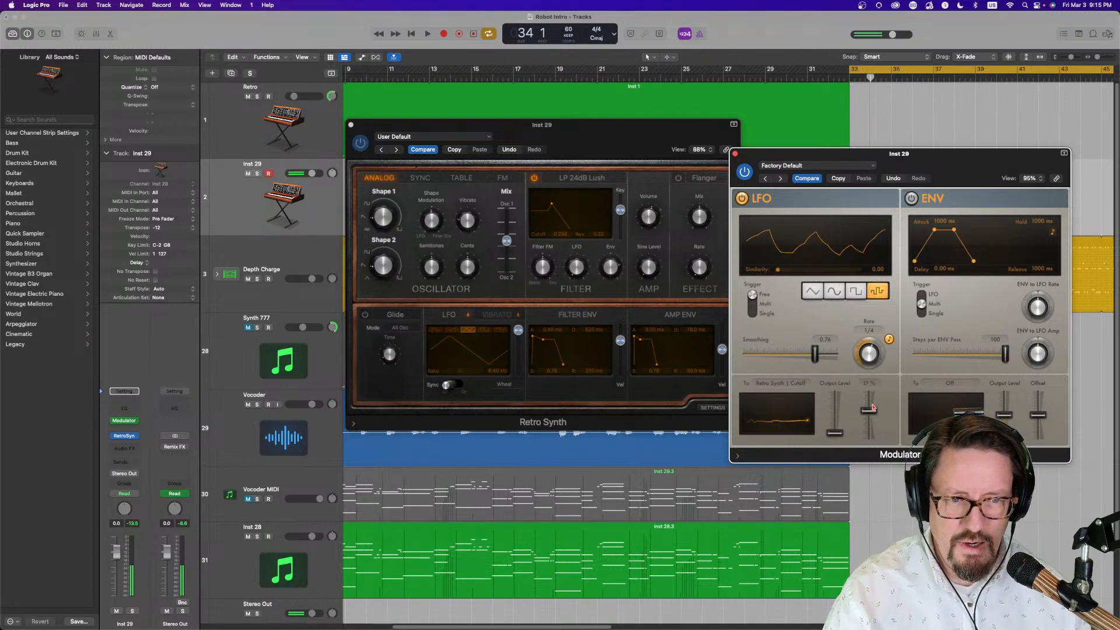
drag(837, 432, 866, 420)
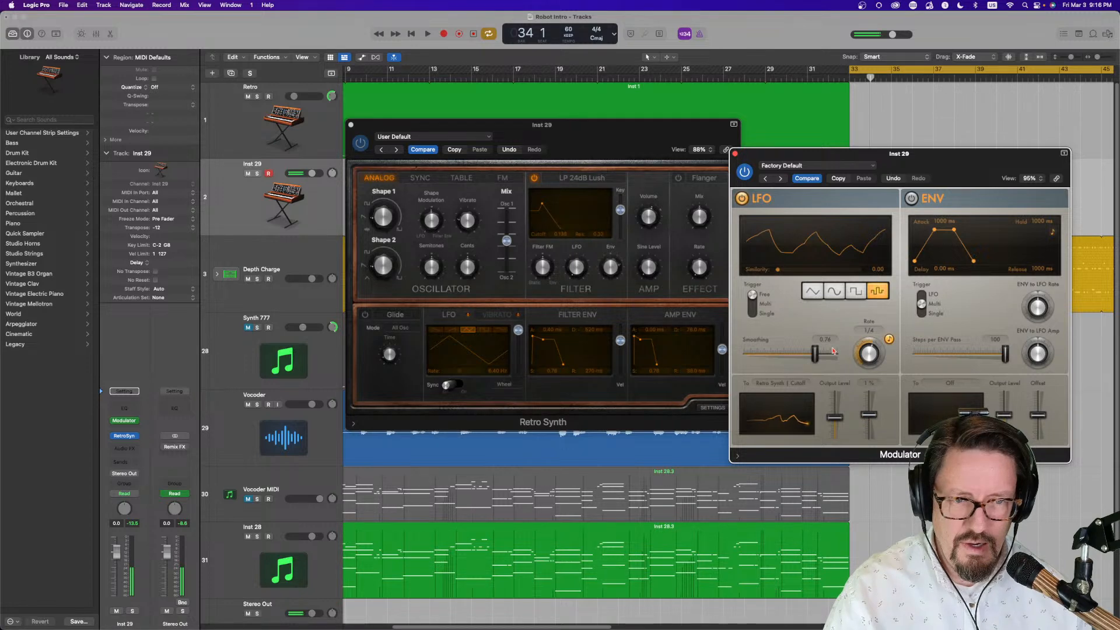
Give the Modulator LFO a sine waveform at 1/8 rate, low output level and 22 % offset, and close both plug-in windows.
click(833, 290)
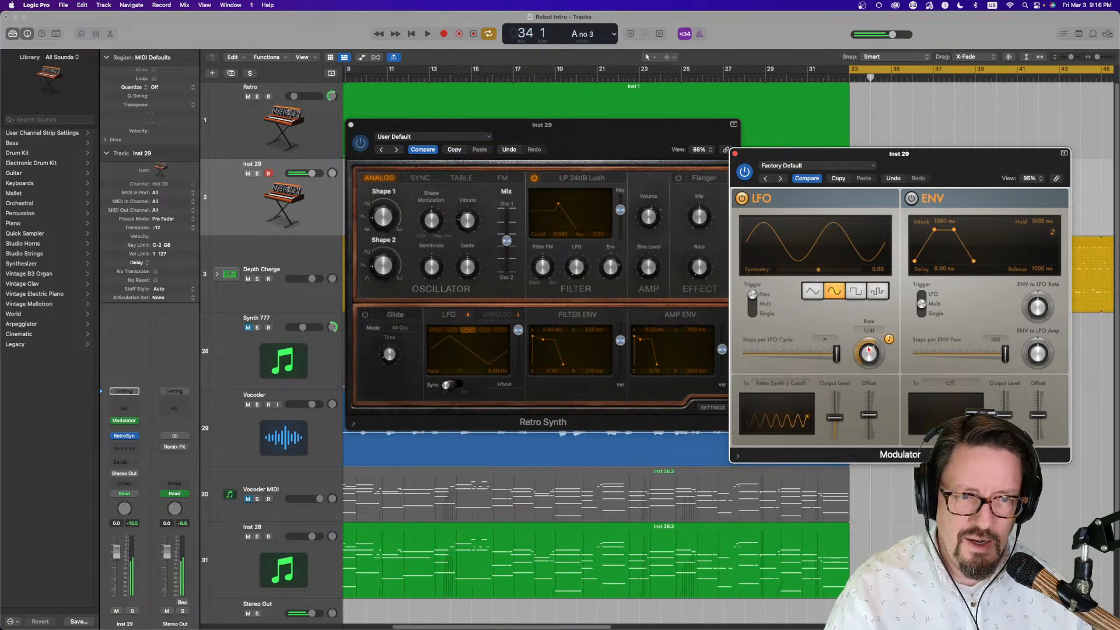
mouse_move(840, 420)
mouse_down()
mouse_move(868, 413)
mouse_move(840, 435)
mouse_up()
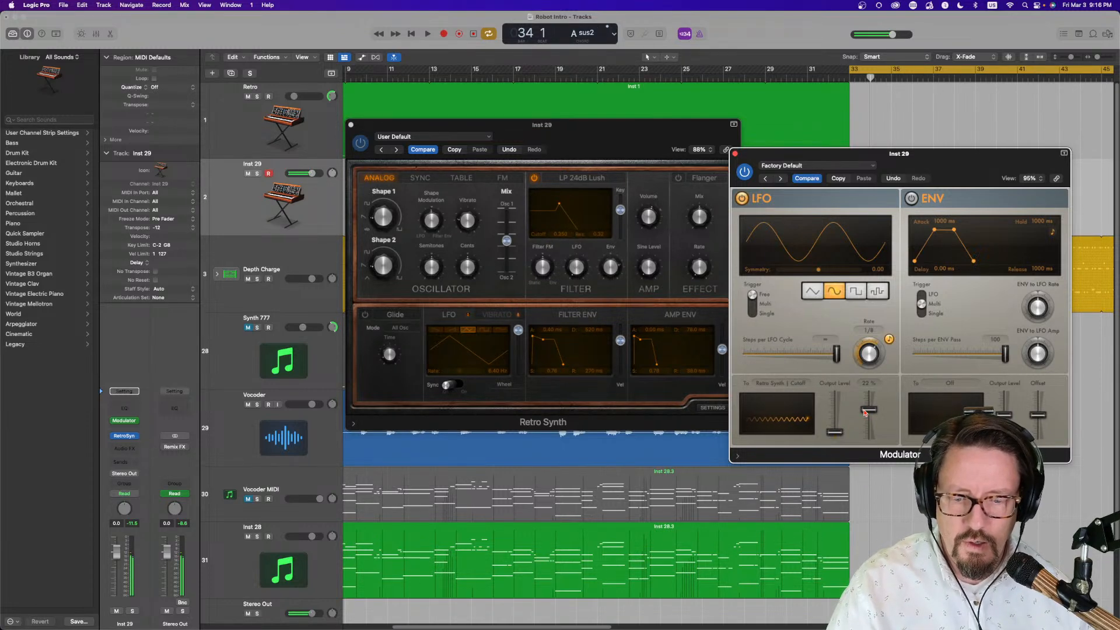
click(351, 125)
click(735, 154)
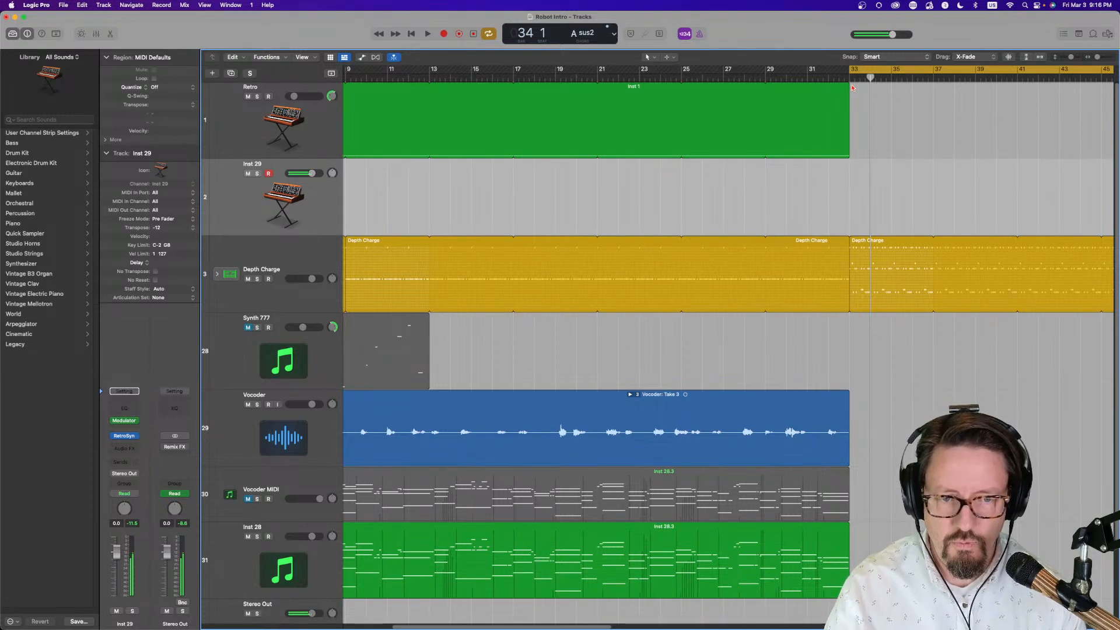
Record the chord part on the Inst 29 track across the cycle range from bar 33 to bar 49.
click(444, 33)
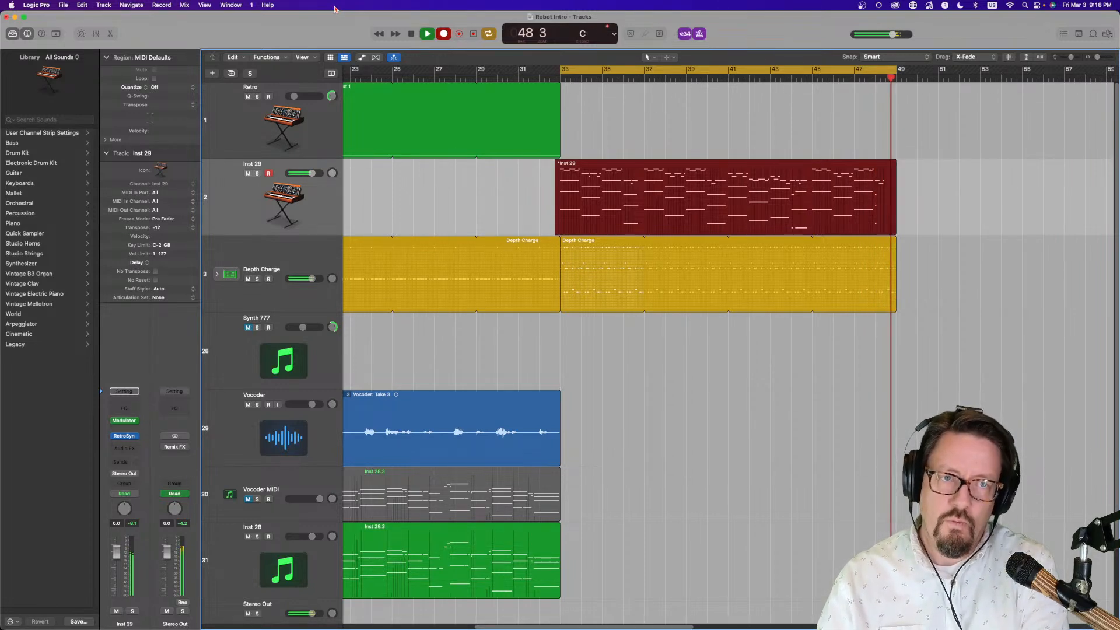
key(space)
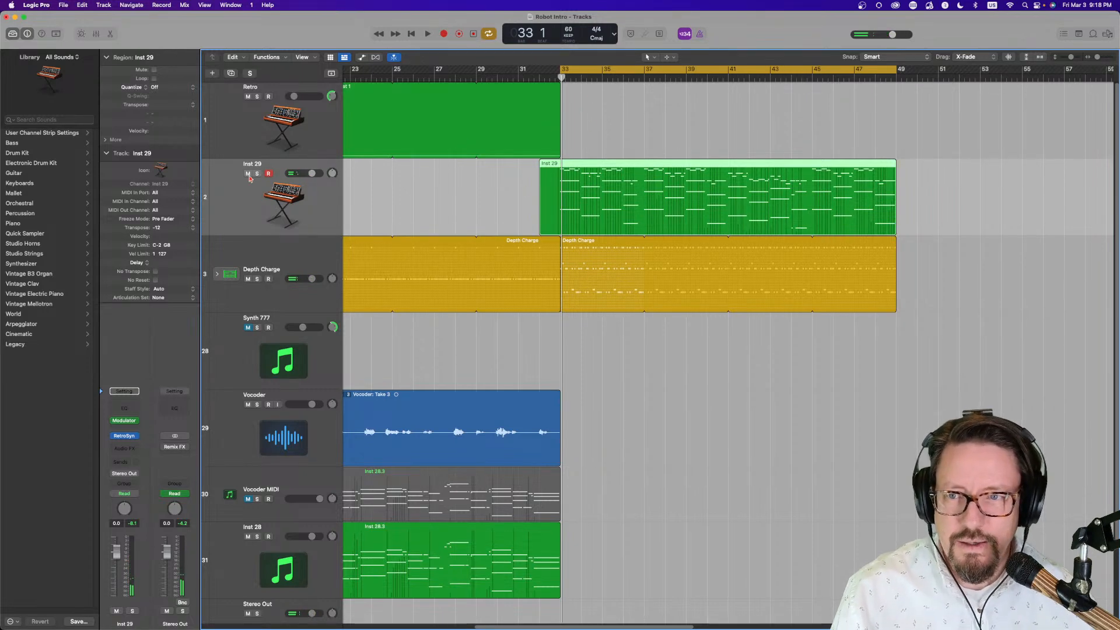
Show the Groove Track control in the track headers, make Inst 29 follow Depth Charge's groove, and play the section from bar 33.
click(206, 277)
scroll(206, 277, left, 5)
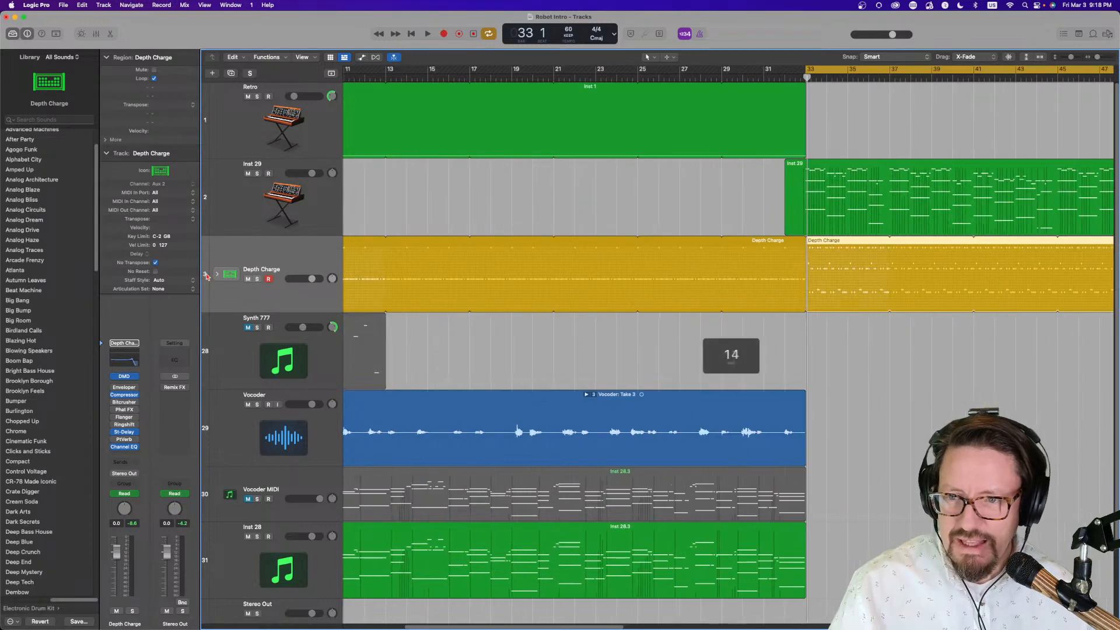
right_click(205, 277)
mouse_move(263, 450)
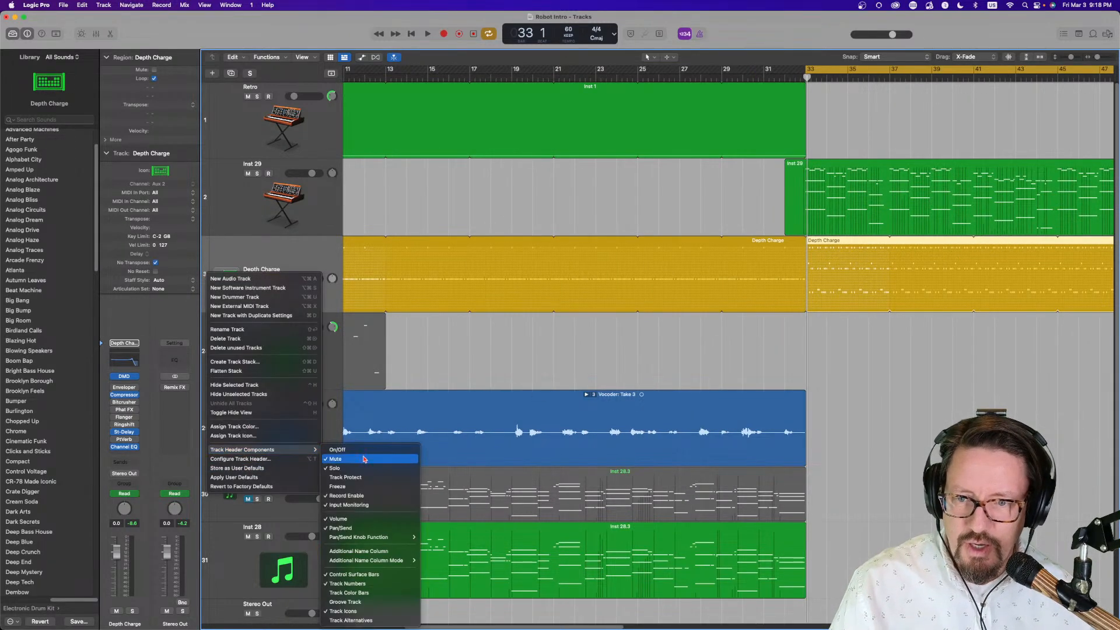
click(372, 603)
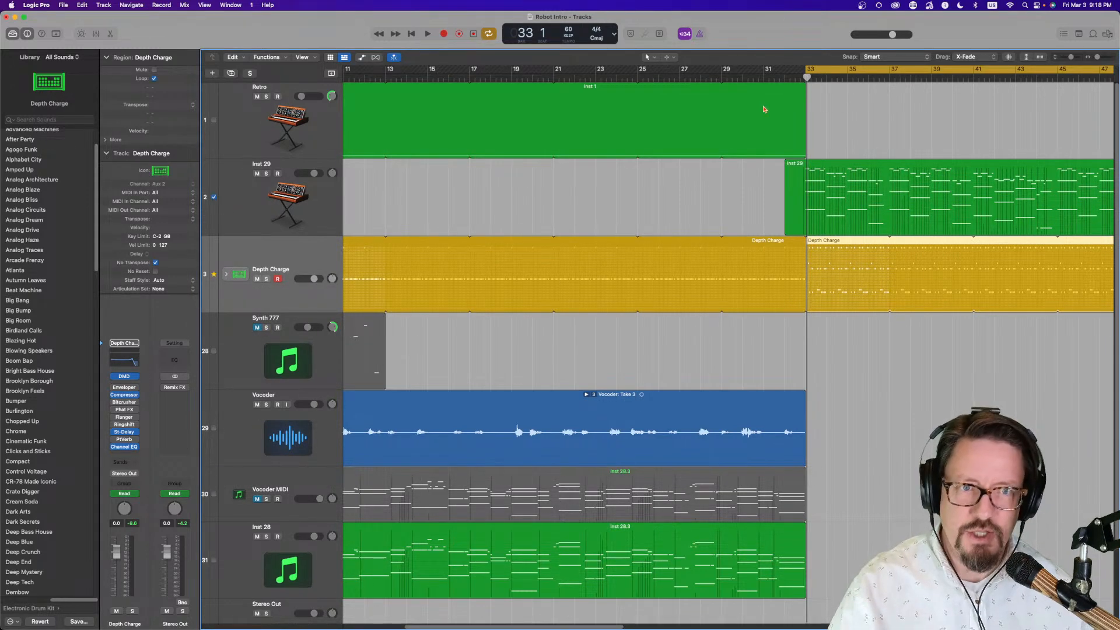
scroll(729, 233, right, 10)
key(space)
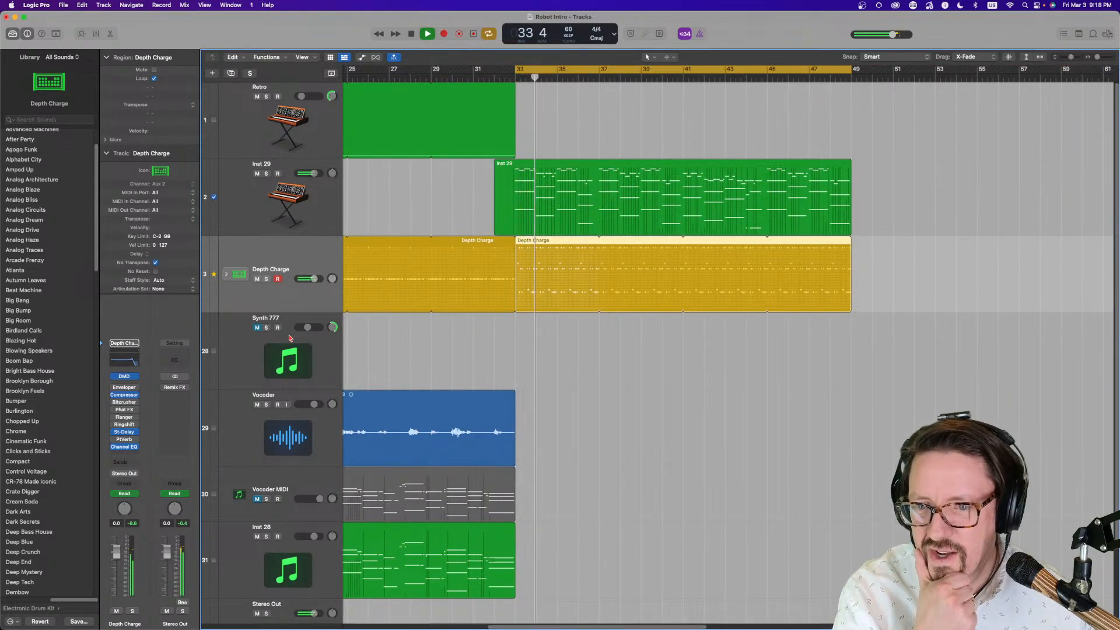
Delete the muted region at the start of the Synth 777 track and stop playback back at the bar 33 section.
scroll(389, 336, left, 8)
scroll(389, 337, left, 8)
click(416, 332)
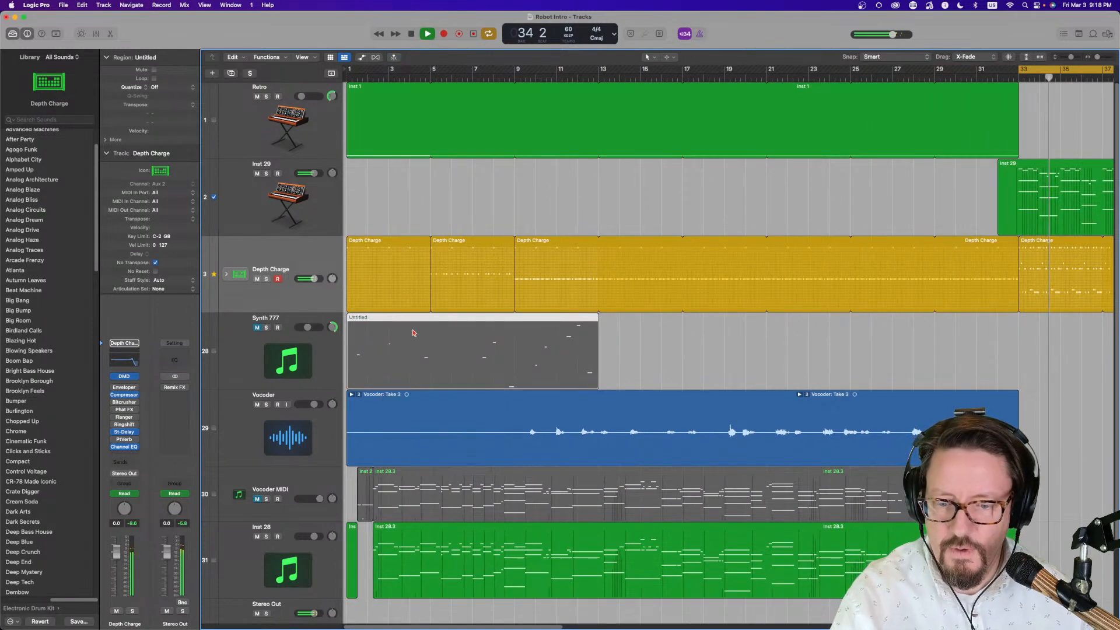
key(Delete)
scroll(418, 331, right, 20)
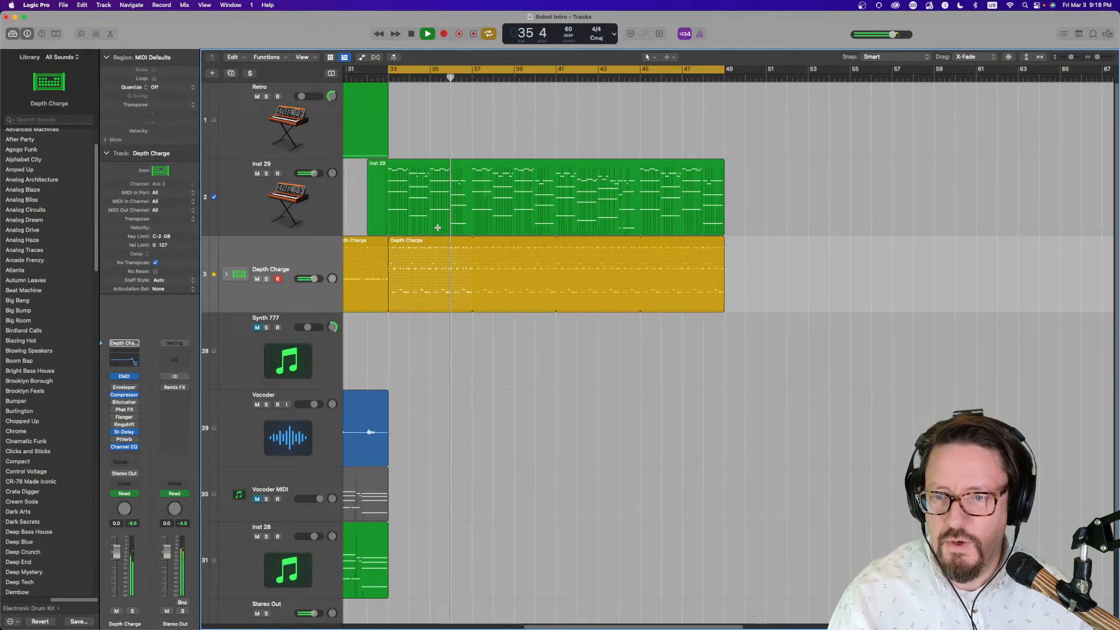
scroll(408, 251, left, 5)
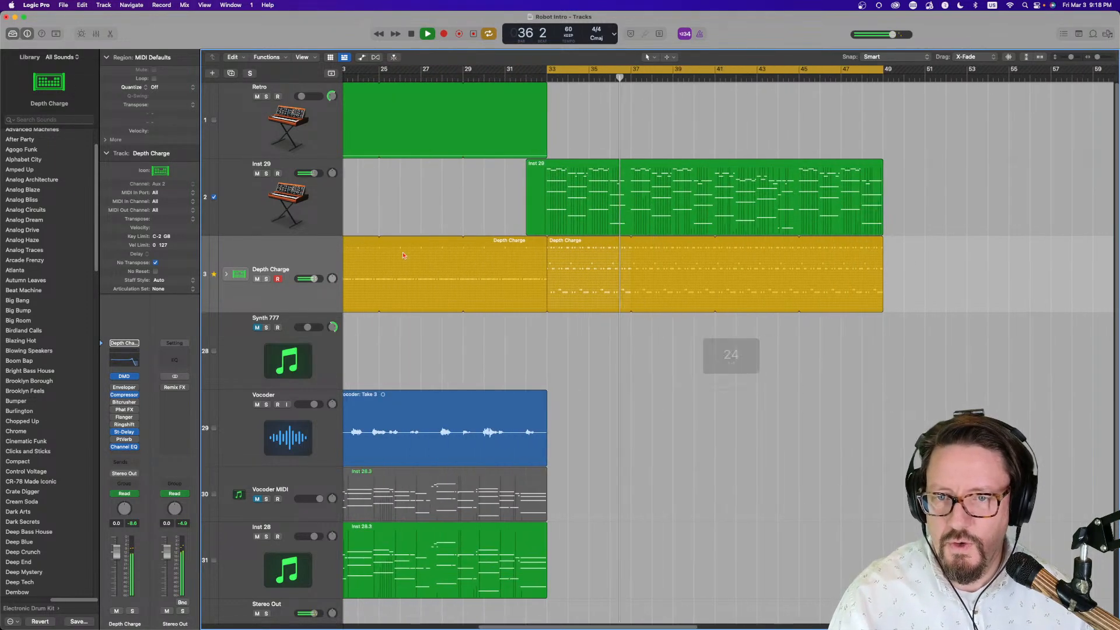
key(space)
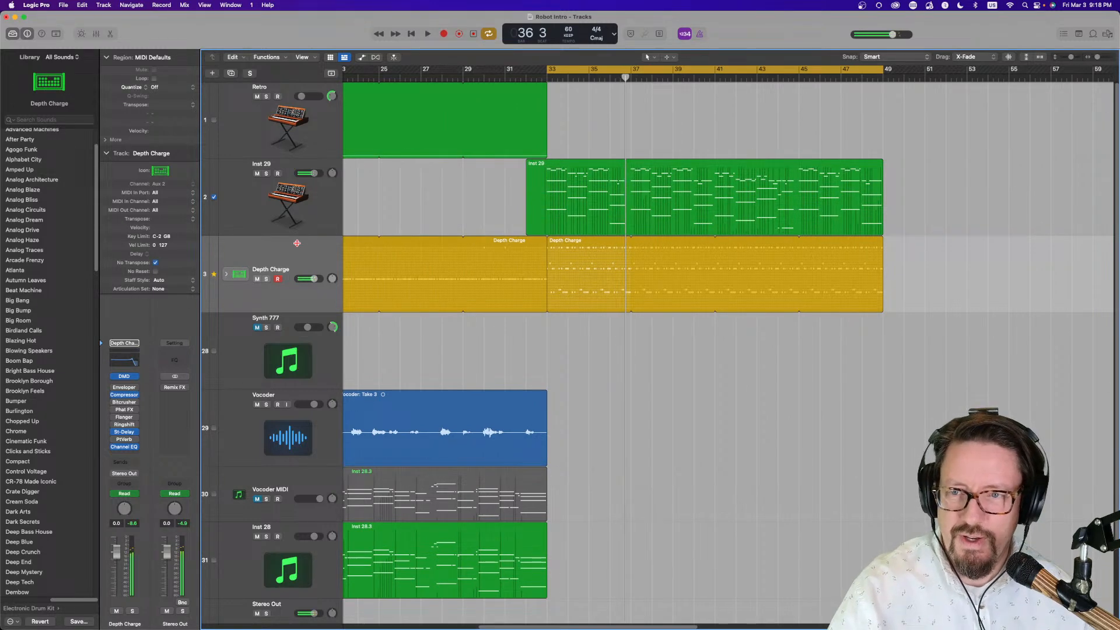
Remove Depth Charge as the groove track and make Inst 29 the groove track instead.
click(214, 276)
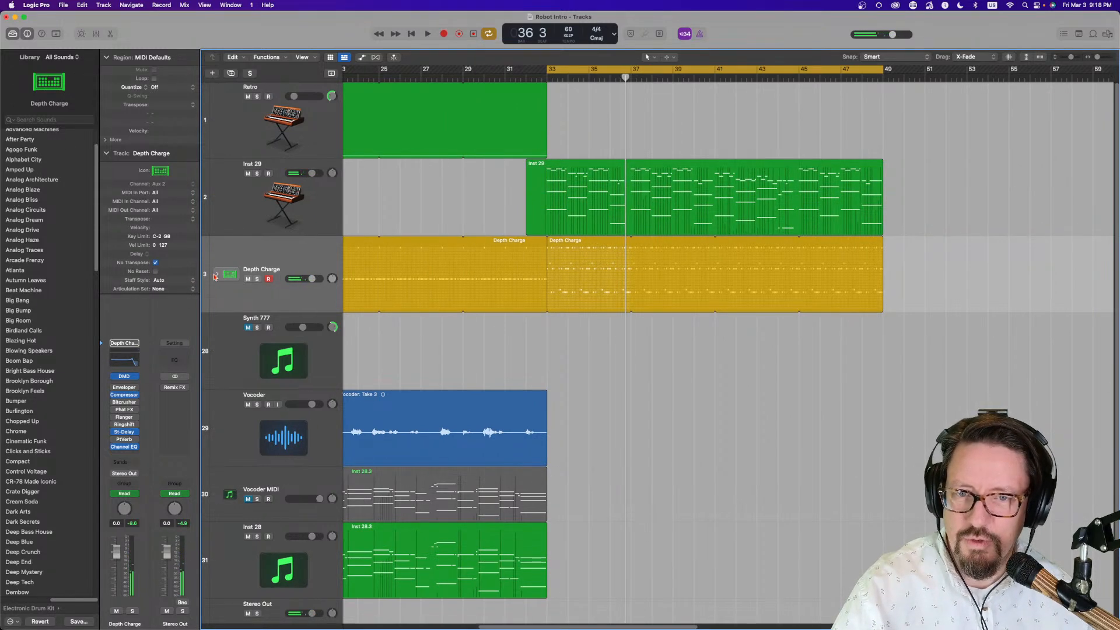
click(205, 199)
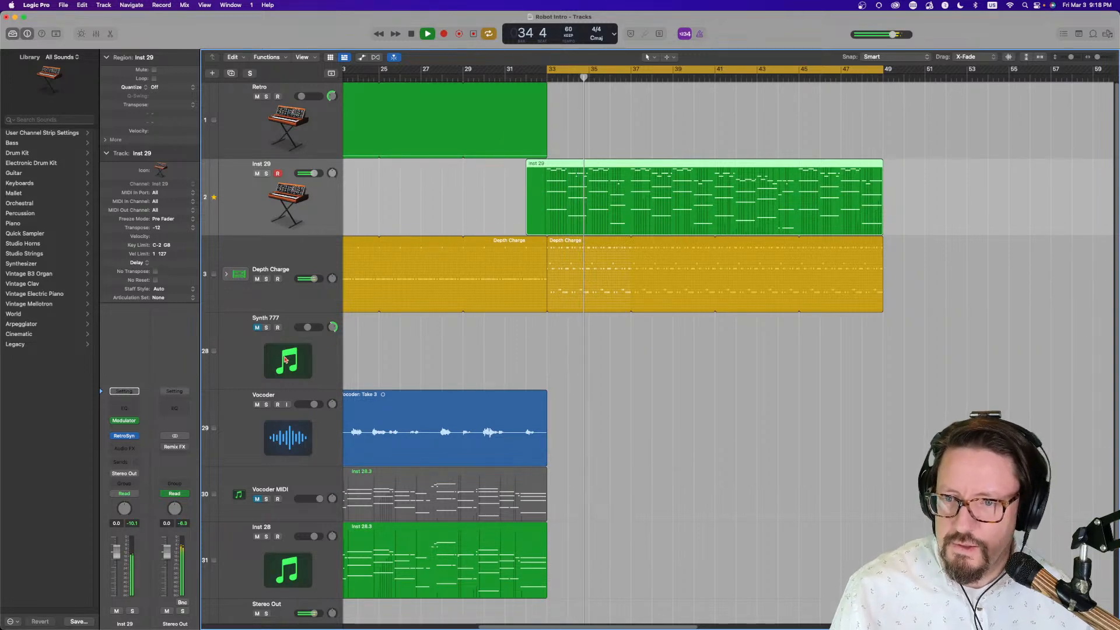
Capture the melody played on the Synth 777 track as two recorded regions within the bar 33 to 49 cycle.
click(257, 339)
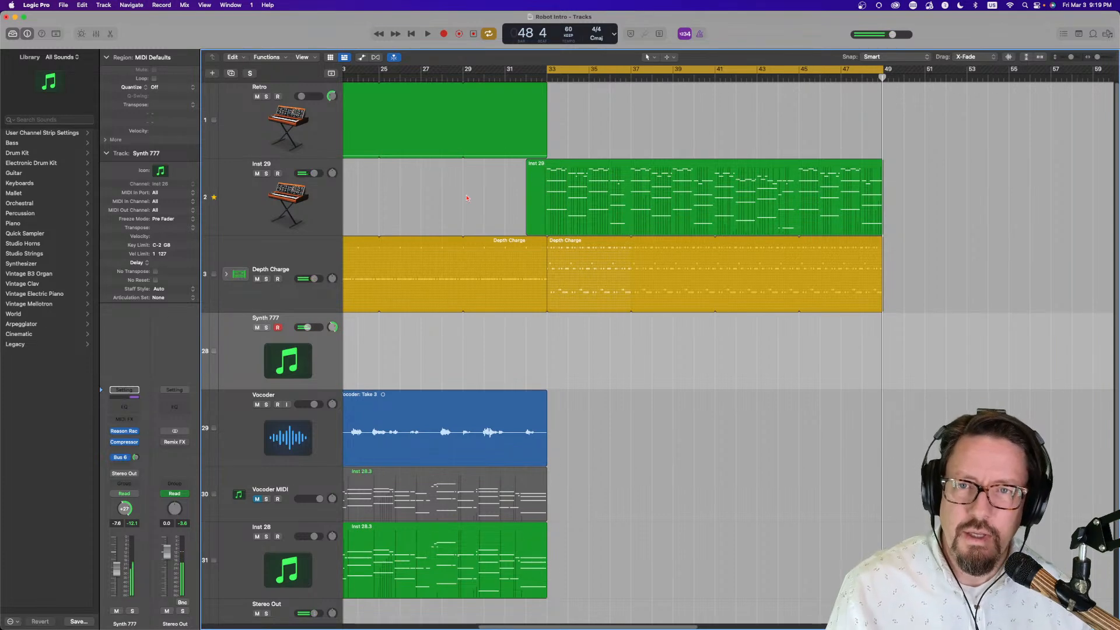
click(474, 34)
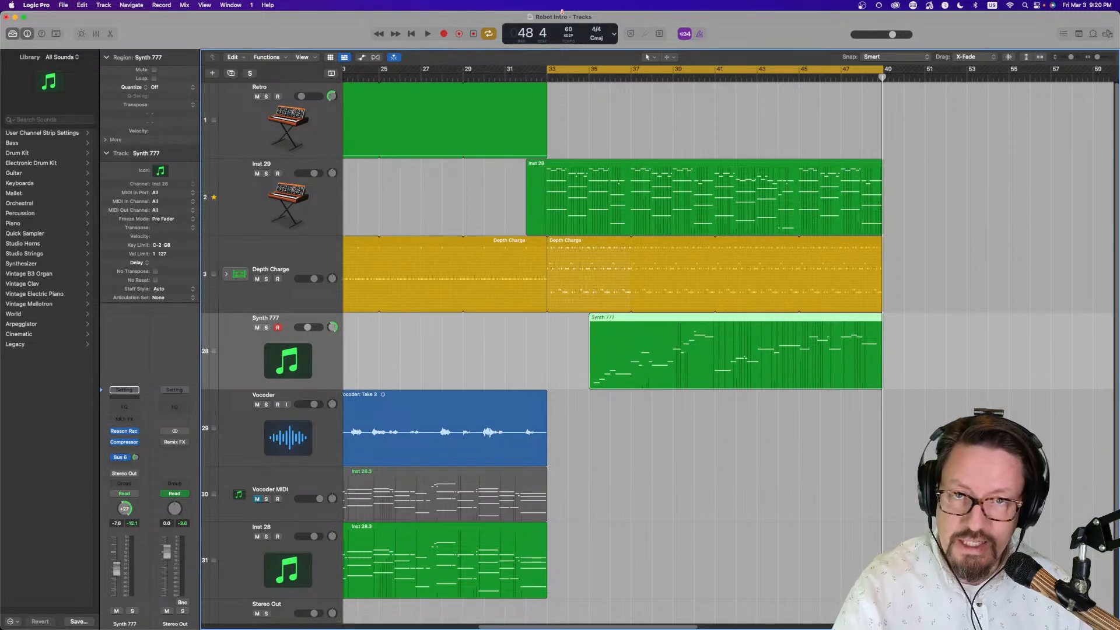
key(space)
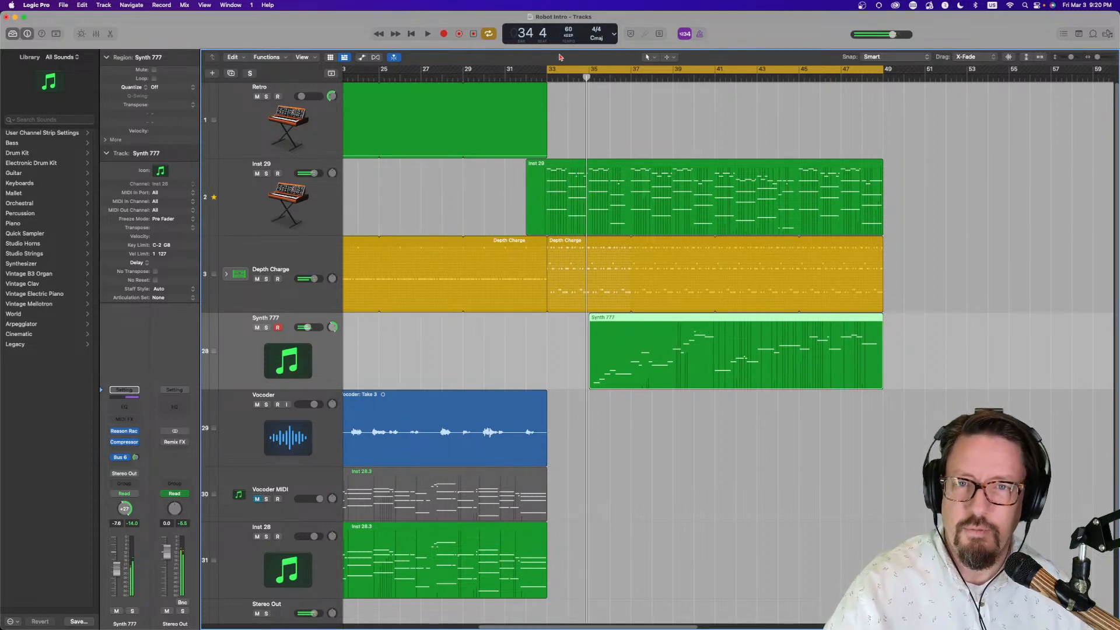
click(474, 34)
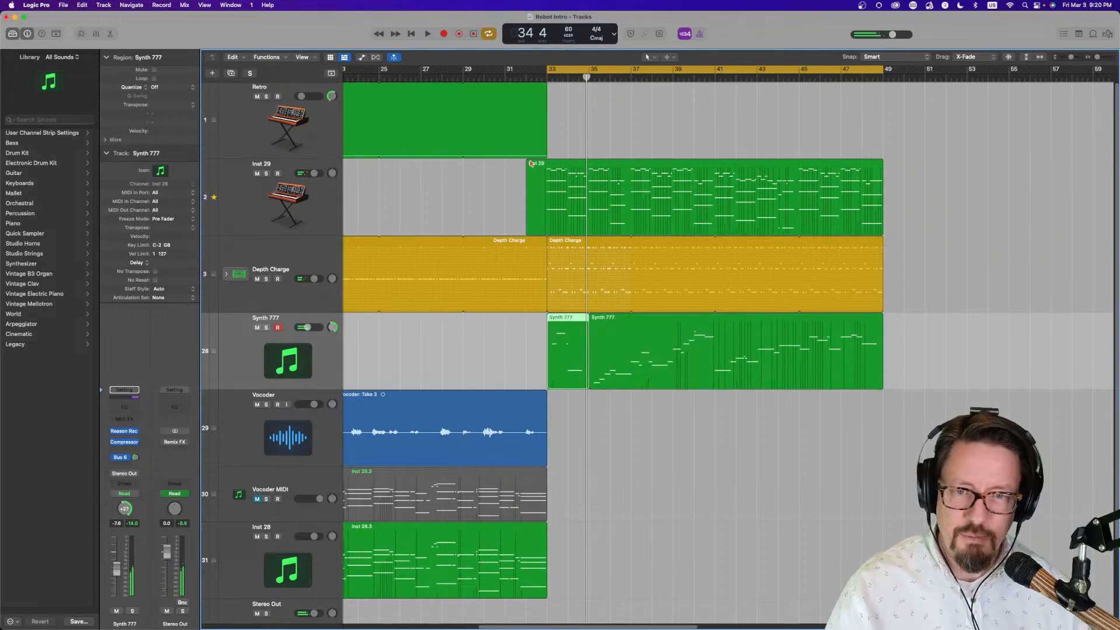
Play the cycle and make the Synth 777 track follow the Inst 29 groove.
key(space)
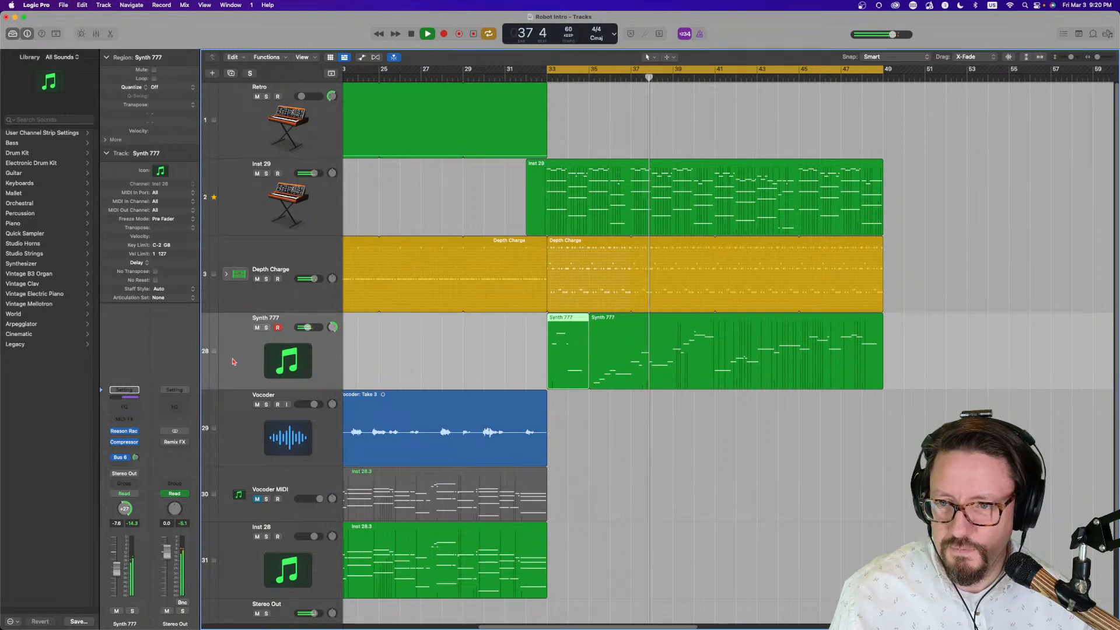
click(213, 352)
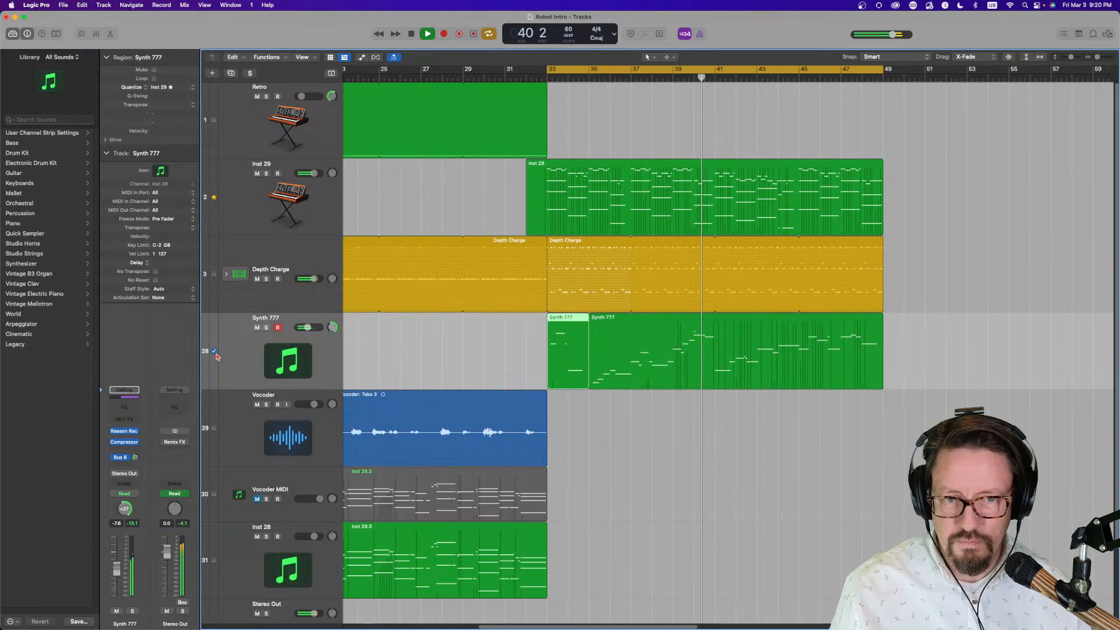
Record a monitored vocal take on the Vocoder track across the bar 33 to 49 cycle, viewing its Reason Rack effect while recording.
click(218, 461)
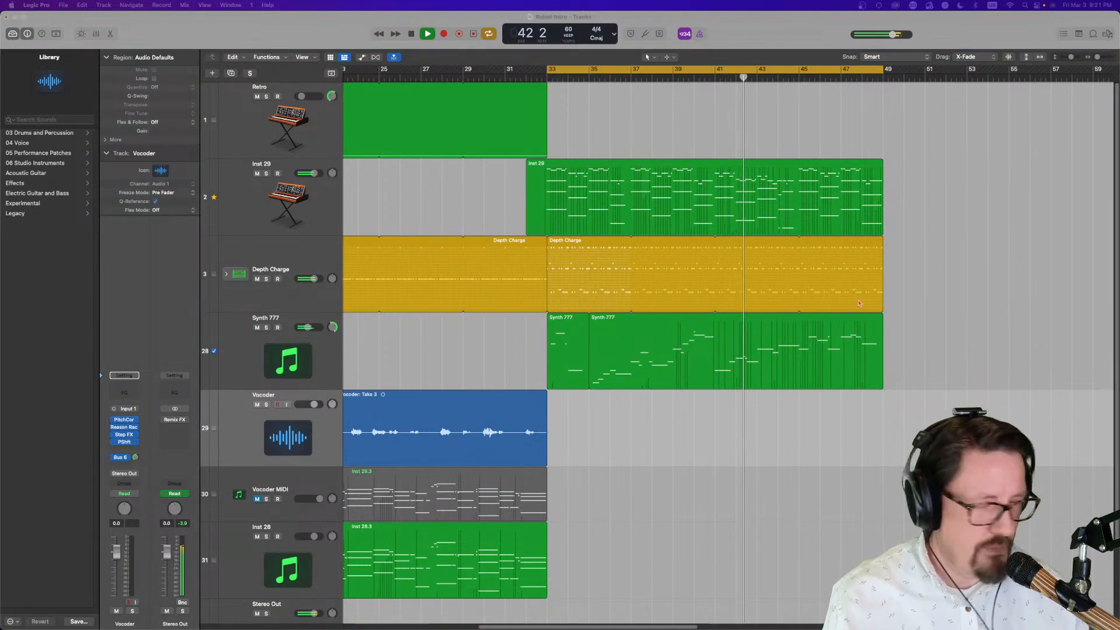
click(287, 406)
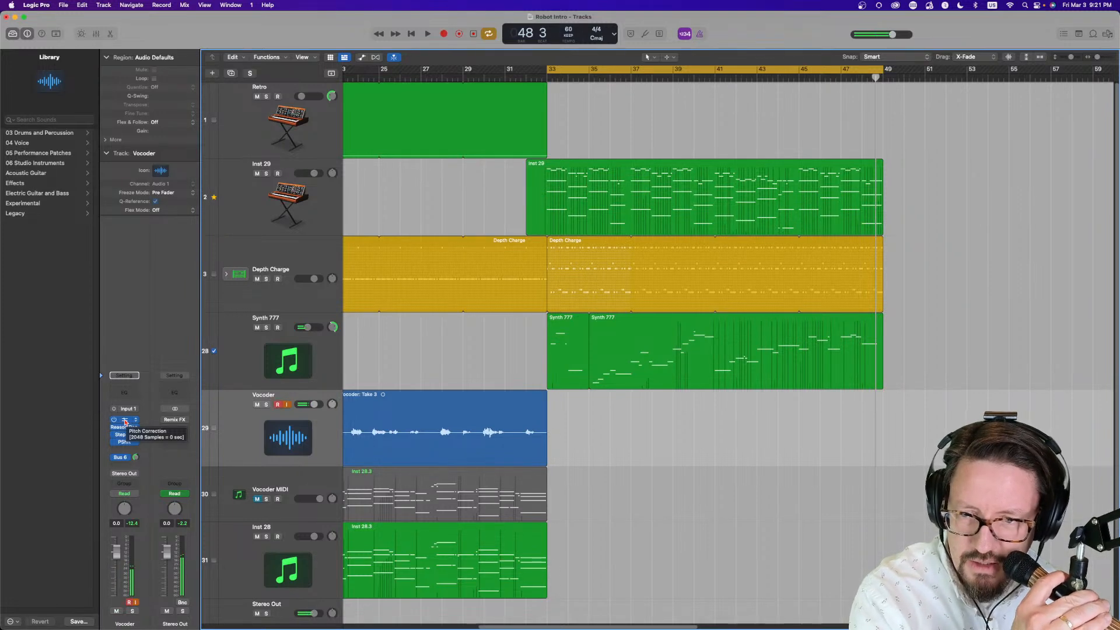
click(442, 33)
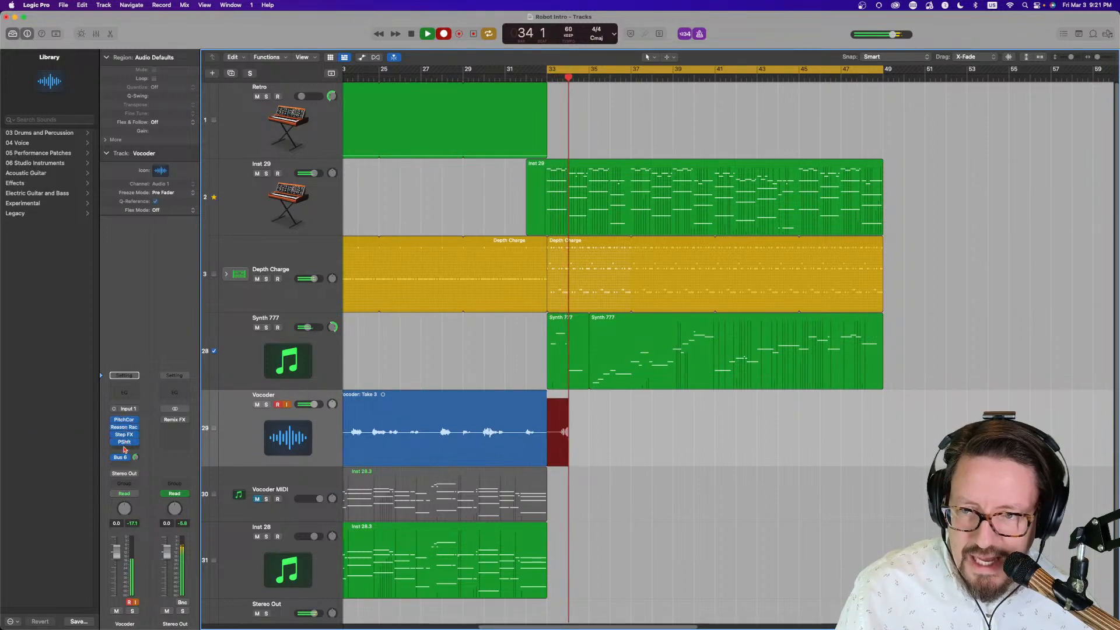
click(123, 427)
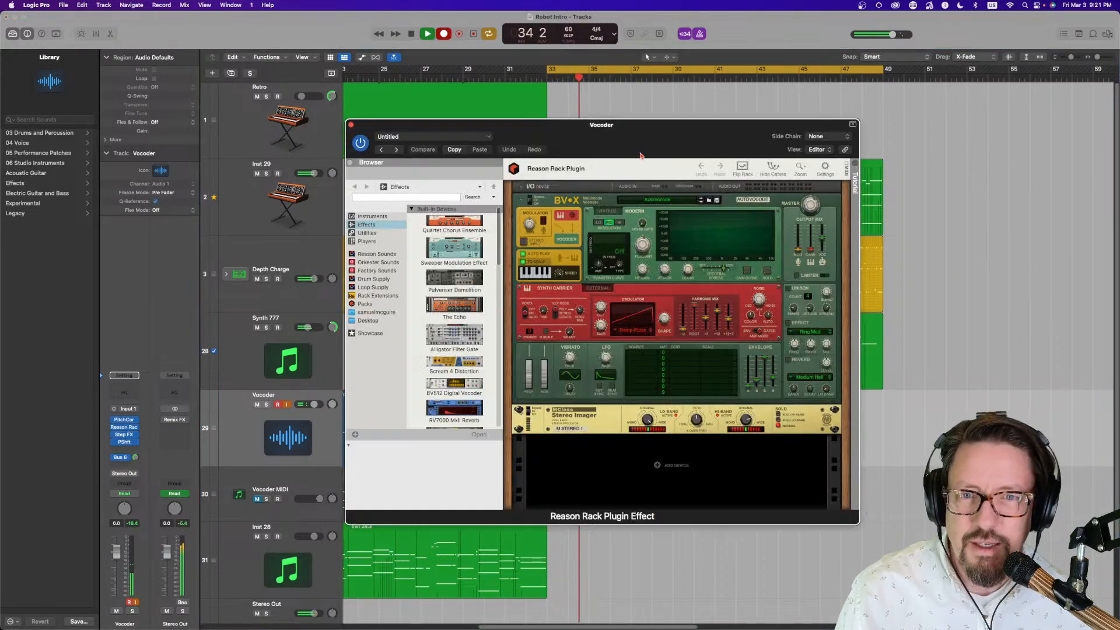
drag(664, 141, 394, 86)
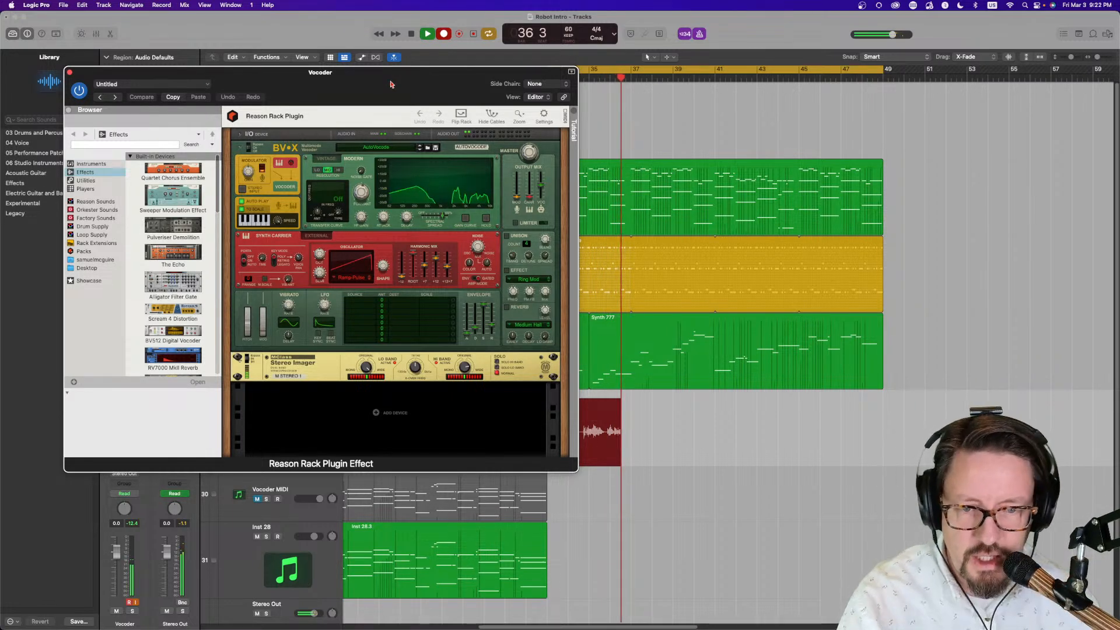
click(68, 73)
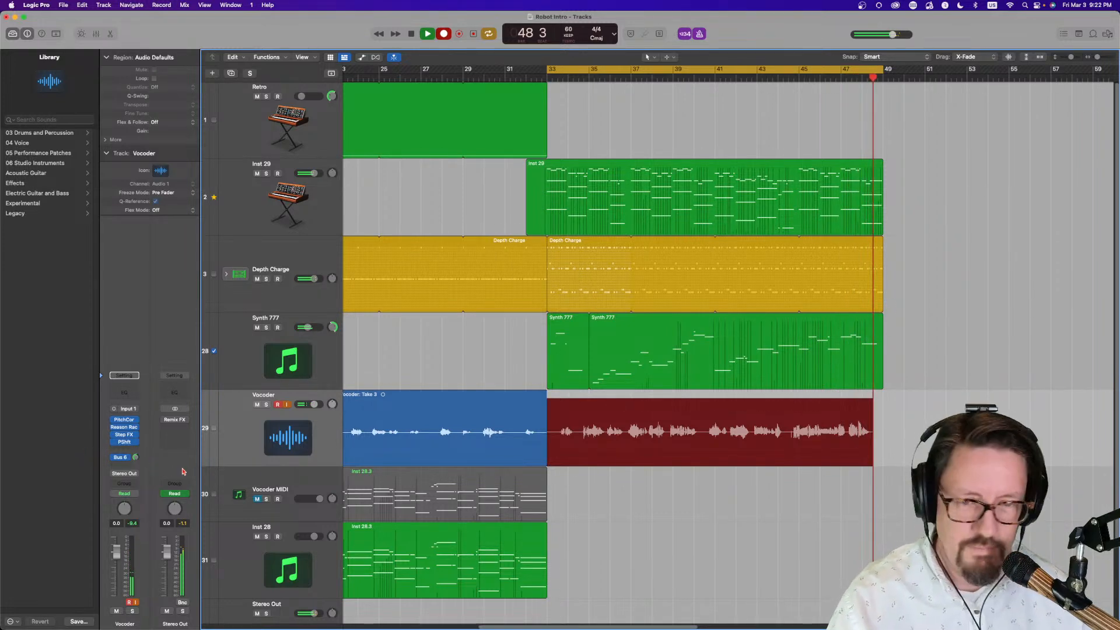
key(space)
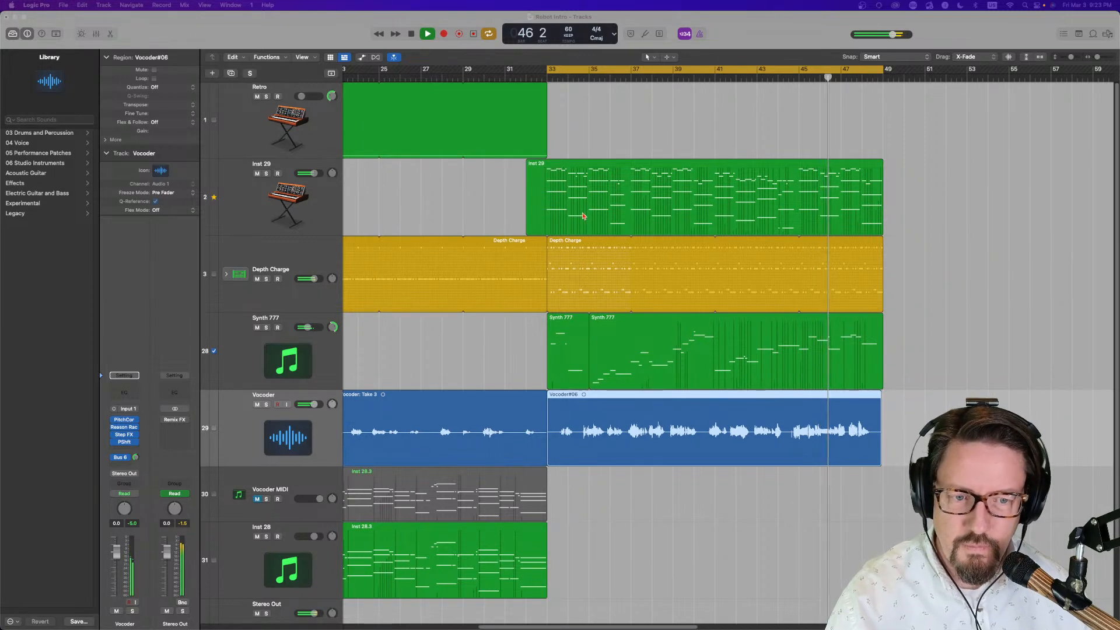
Stop playback back at bar 33 and open the Compressor on the Depth Charge track, moved clear of its region.
click(287, 255)
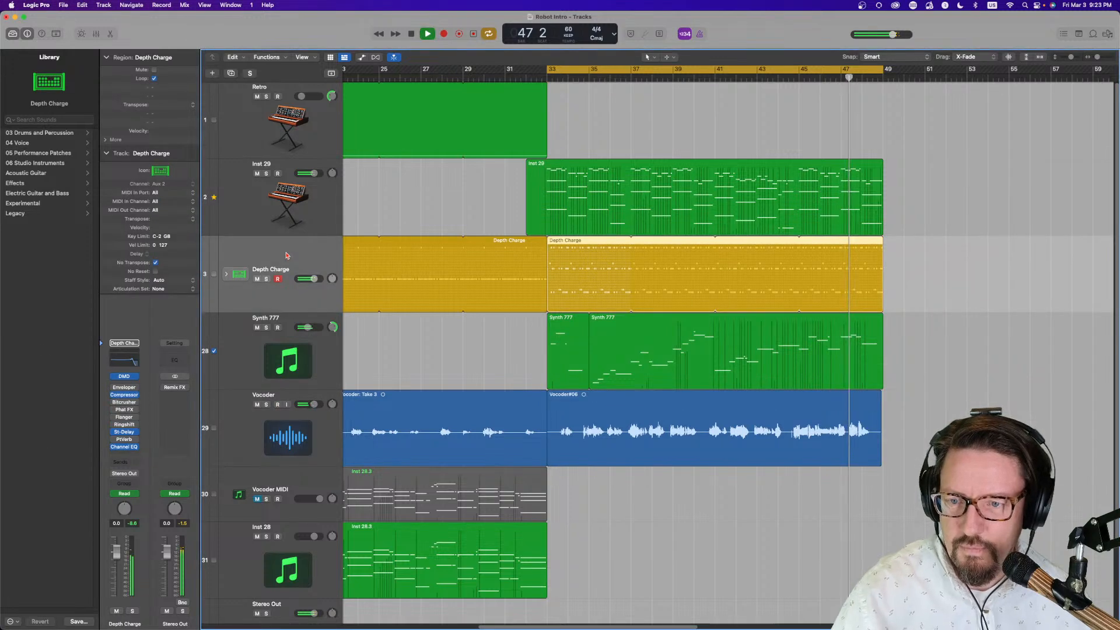
key(space)
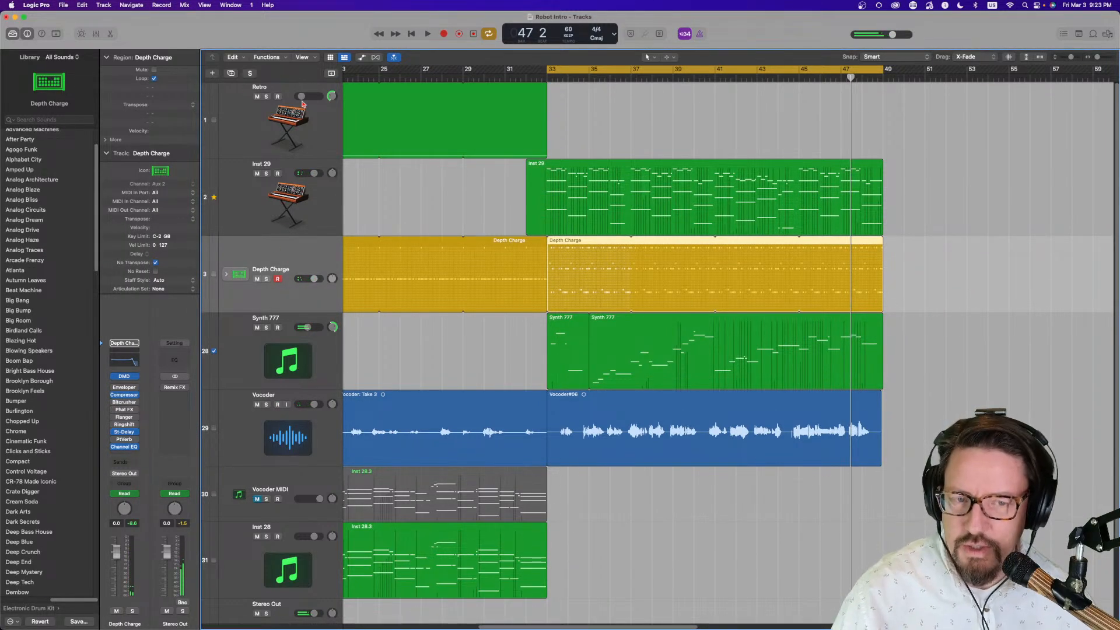
key(space)
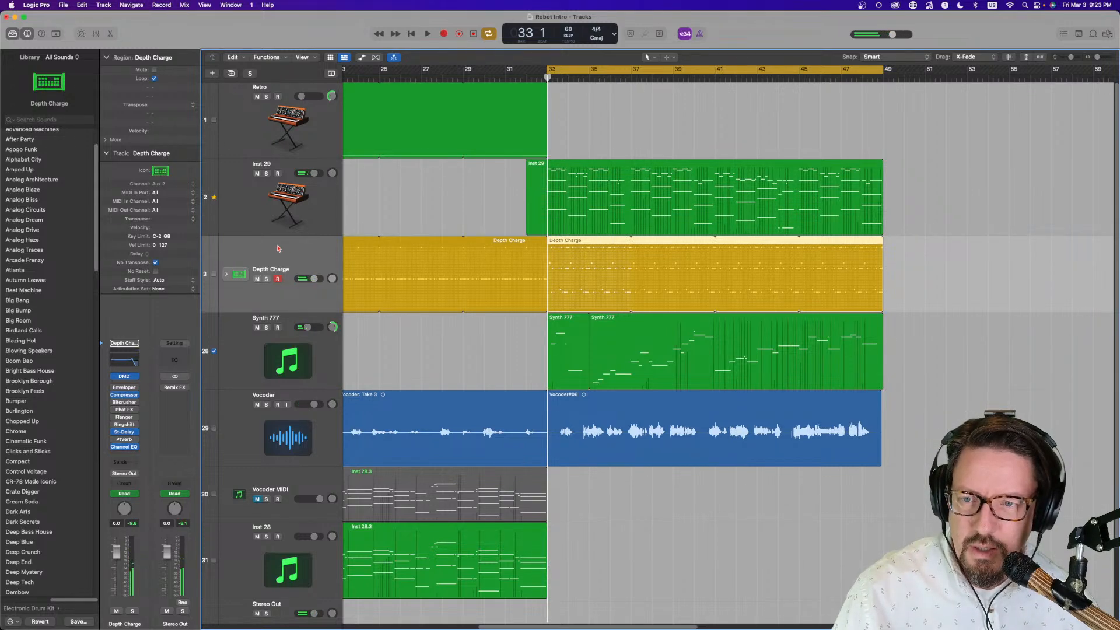
click(125, 397)
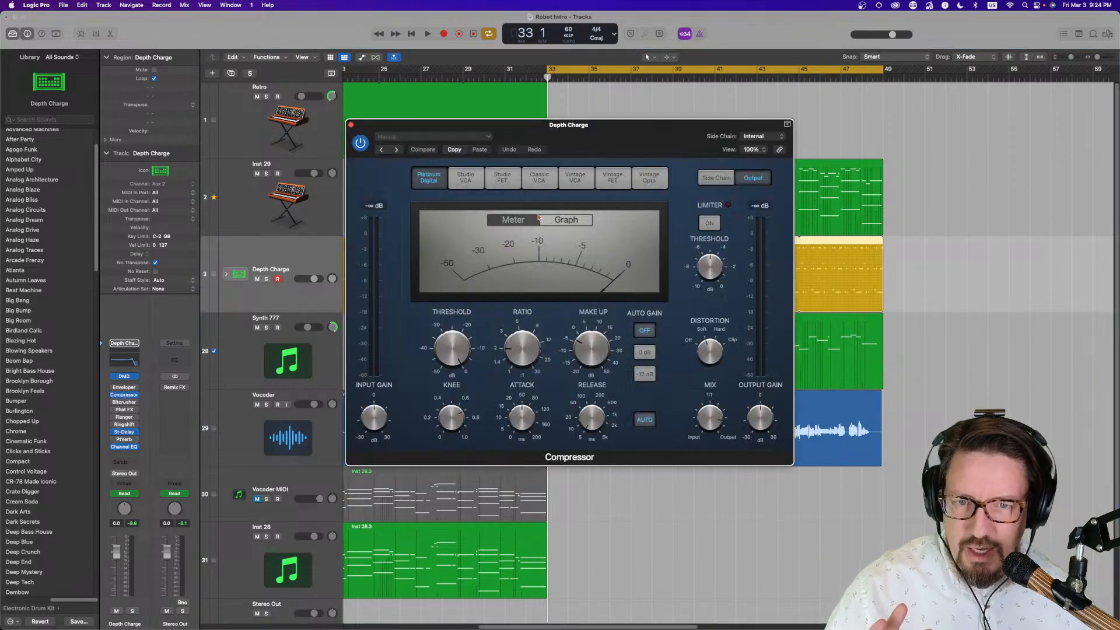
drag(549, 126, 293, 241)
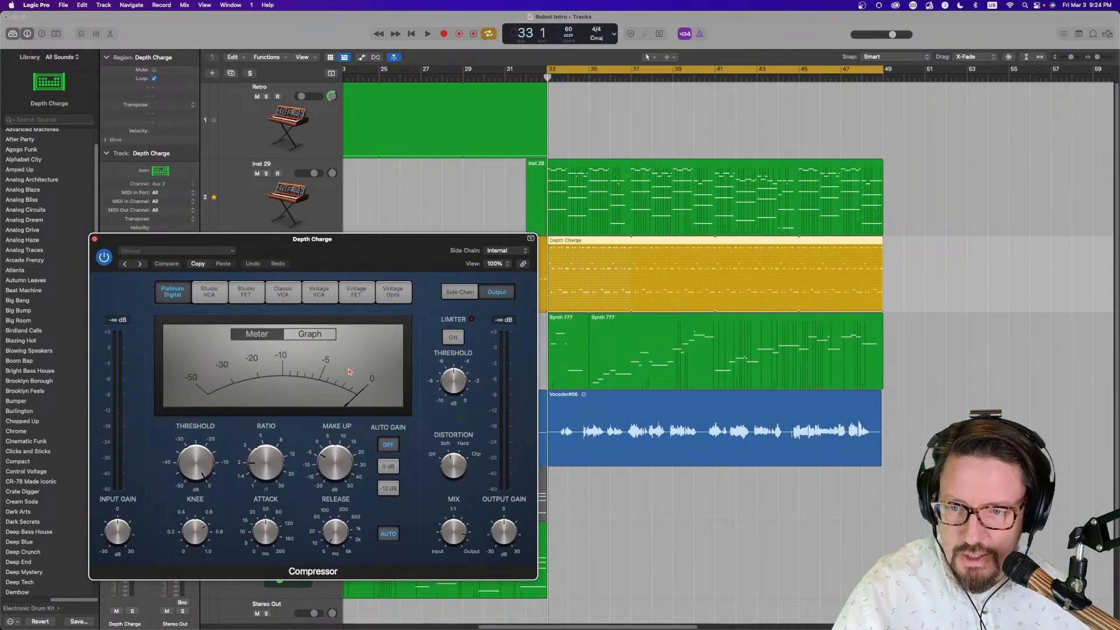
Compress Depth Charge during playback using the graph view, with a lower threshold, a higher ratio and 5.0 dB make-up gain.
key(space)
click(310, 334)
drag(193, 461, 199, 521)
drag(254, 454, 255, 441)
drag(322, 464, 321, 448)
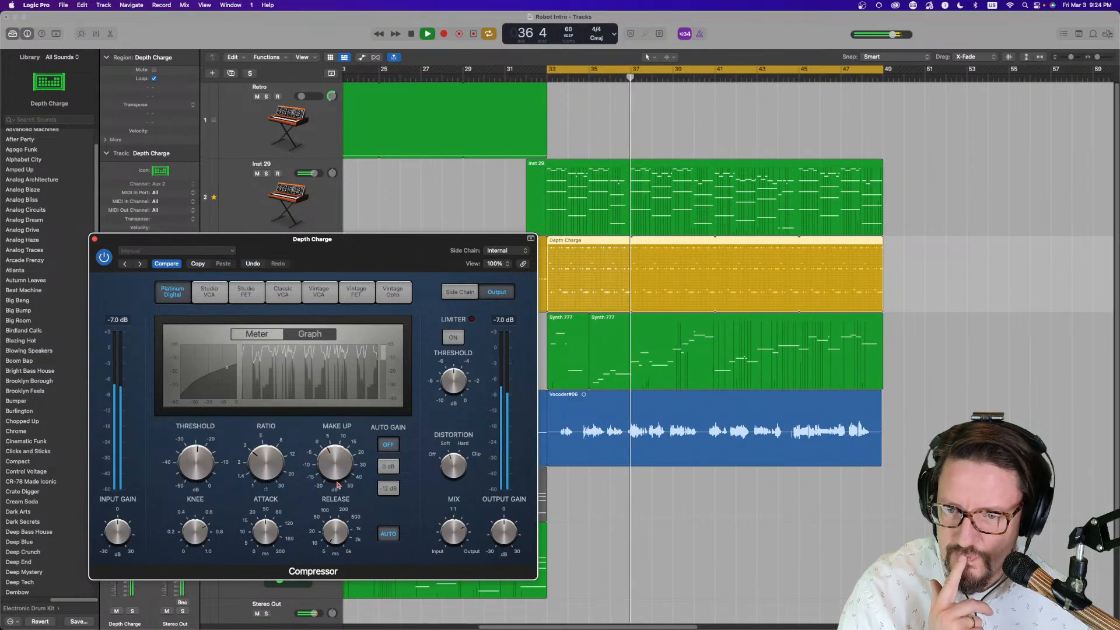
drag(332, 472, 333, 467)
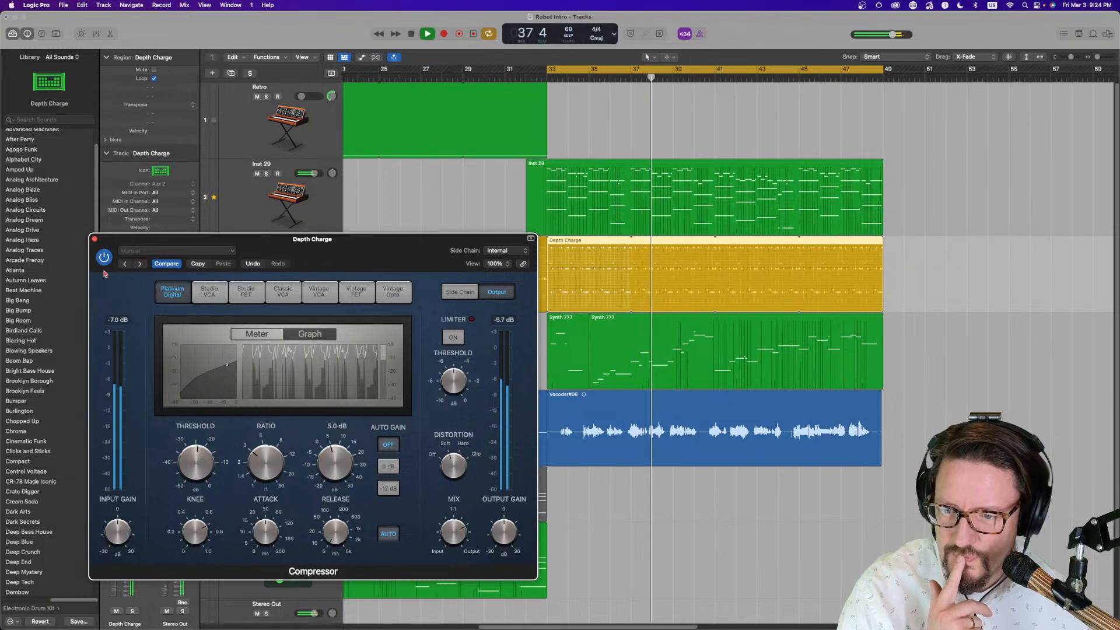
click(94, 240)
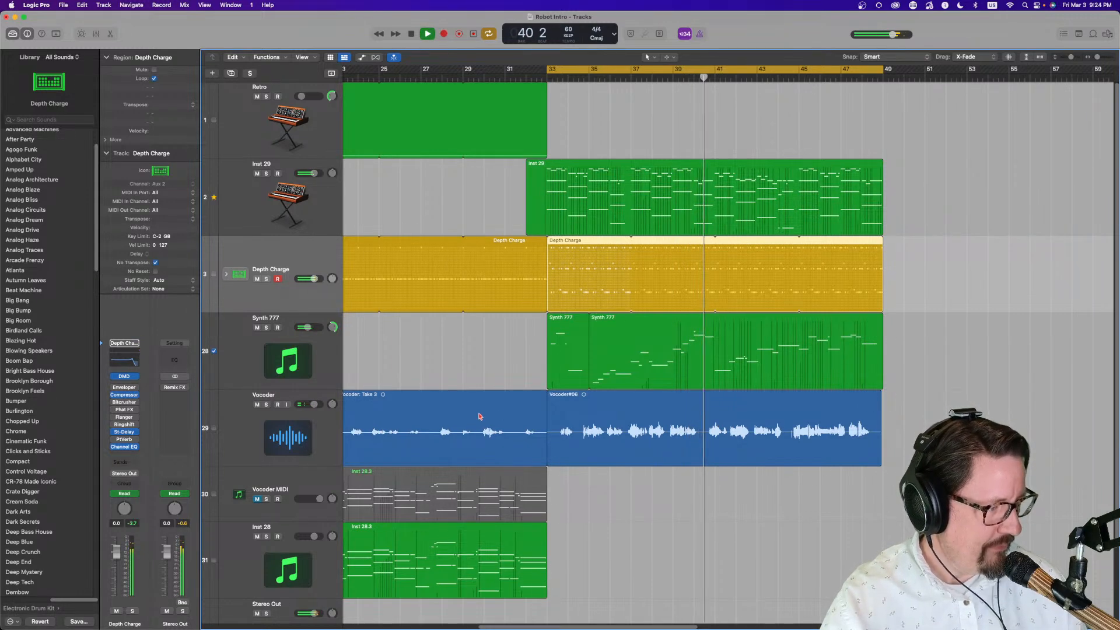
key(space)
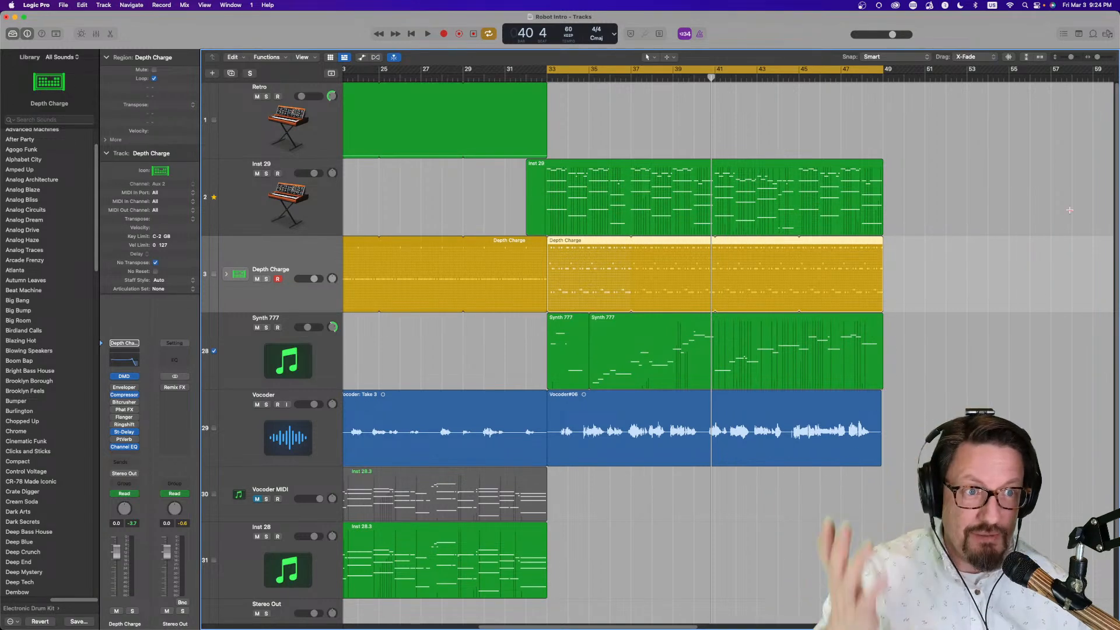
Look over the whole arrangement from bar 1 through the empty bars beyond bar 49.
scroll(1032, 115, right, 15)
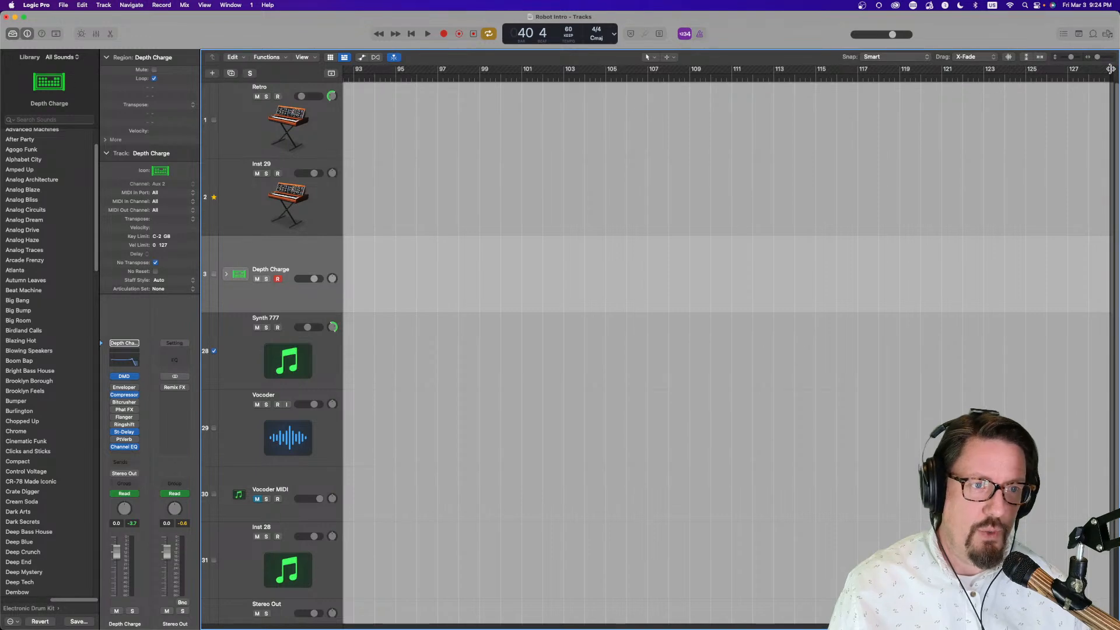
scroll(480, 271, left, 12)
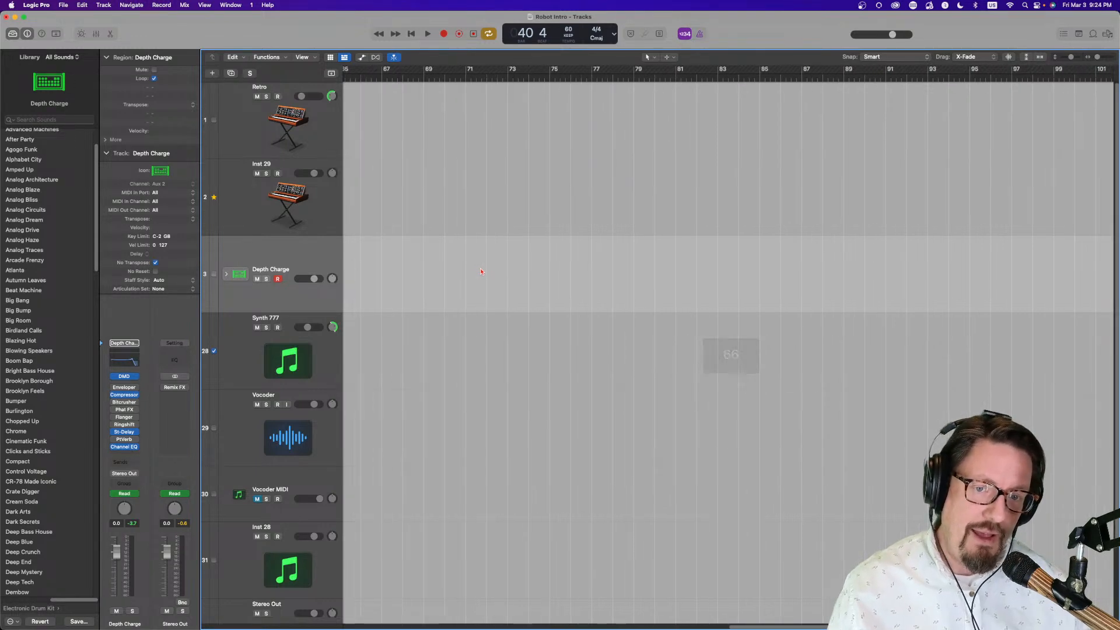
scroll(479, 271, left, 20)
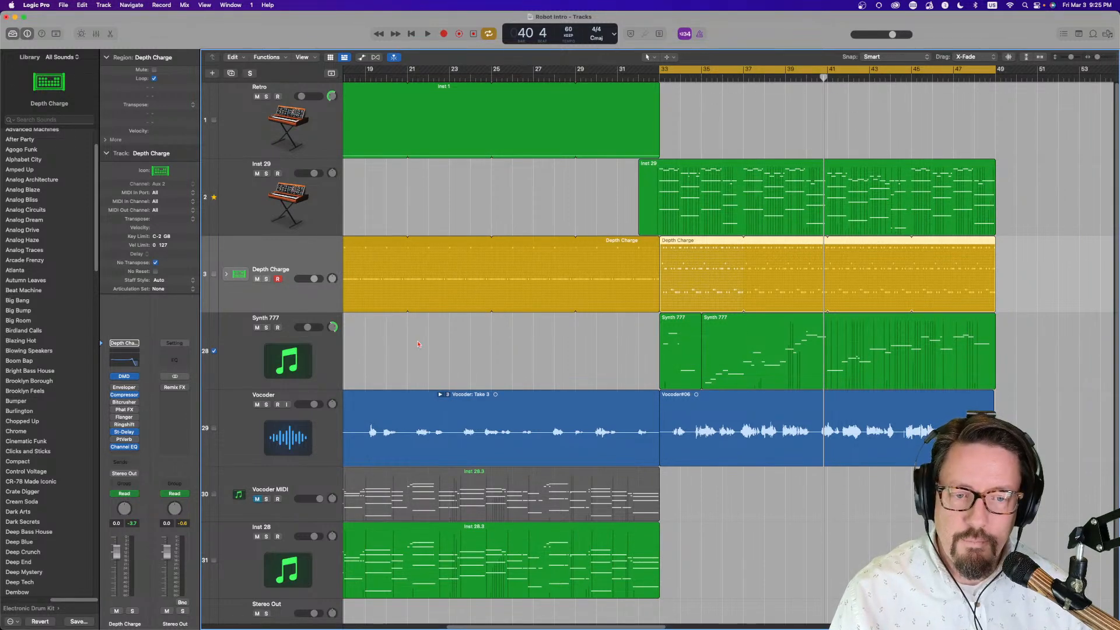
scroll(411, 337, down, 5)
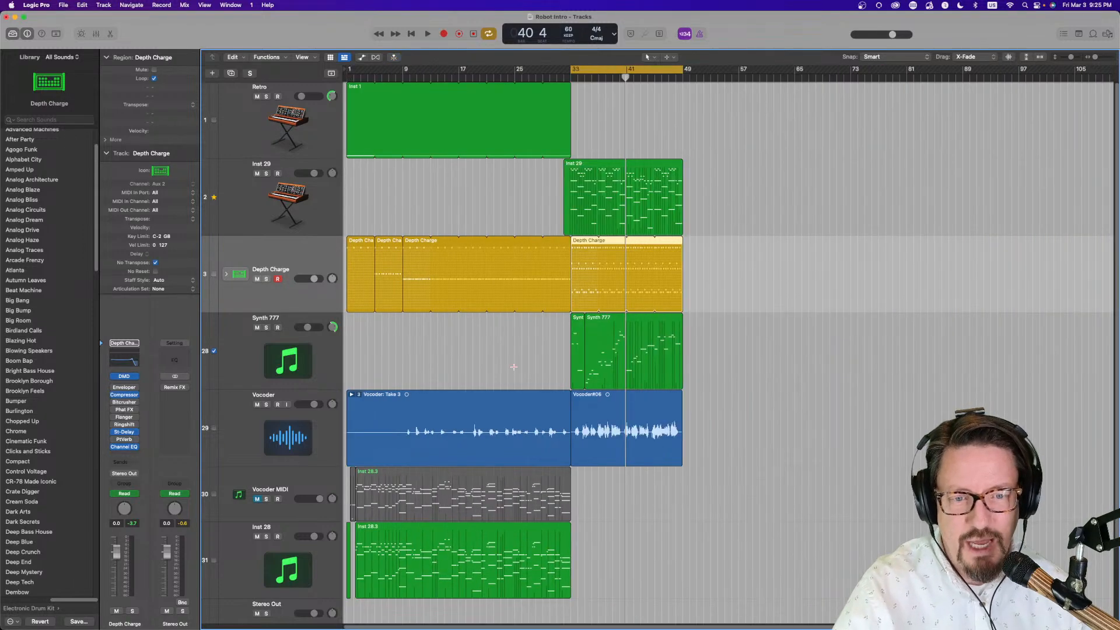
scroll(516, 239, down, 2)
scroll(514, 240, up, 4)
scroll(514, 239, left, 4)
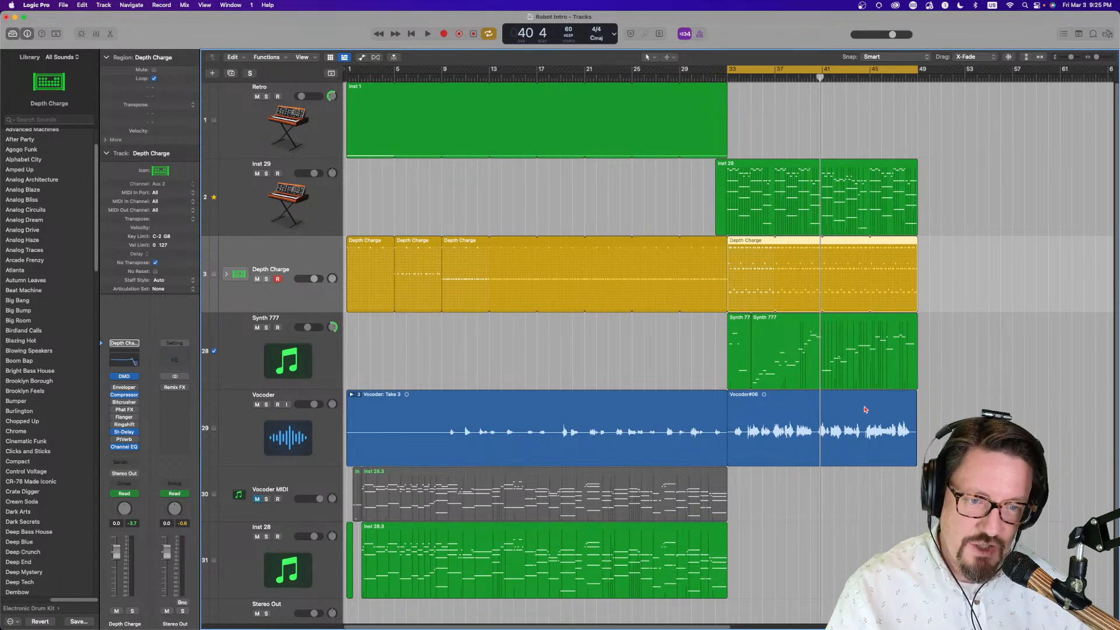
scroll(864, 408, right, 10)
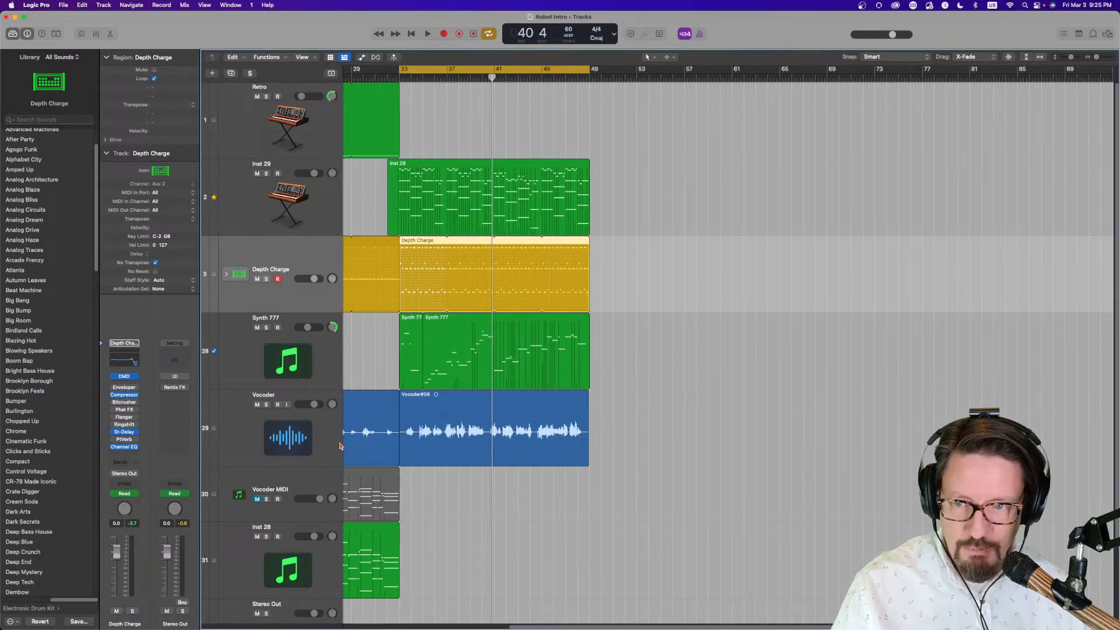
Inspect the Reason Rack vocoder effect on the Vocoder track and close it.
click(289, 437)
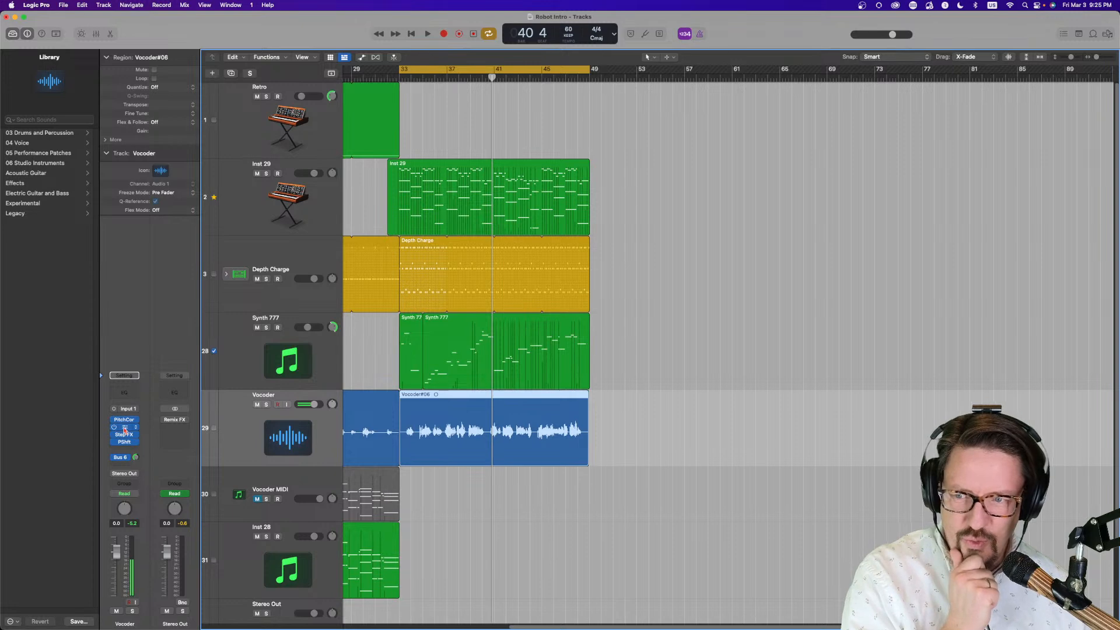
click(124, 429)
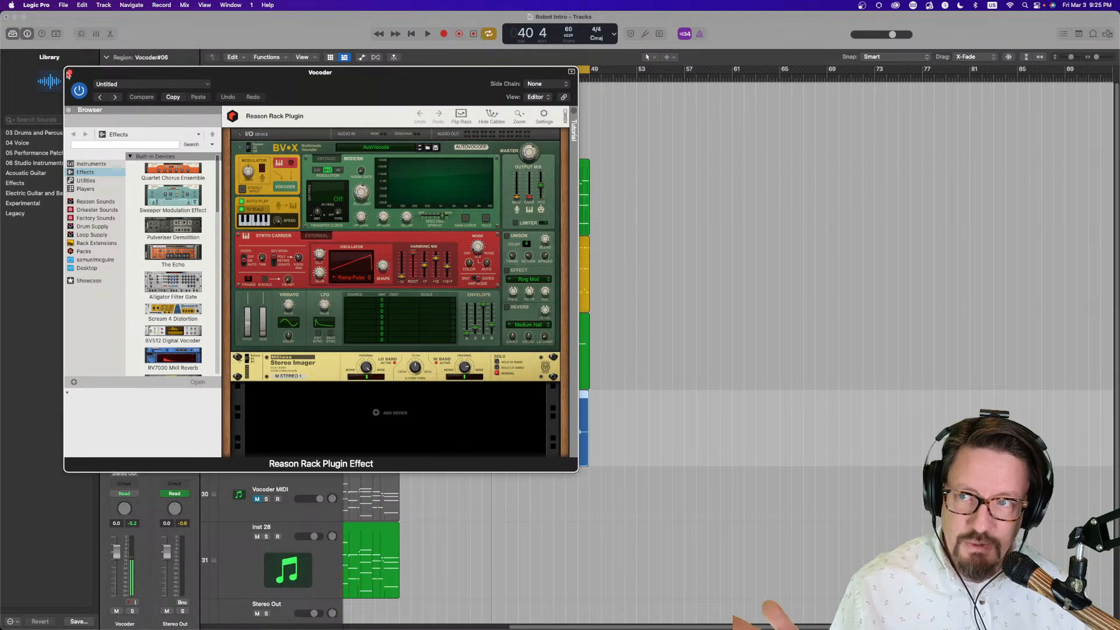
click(70, 73)
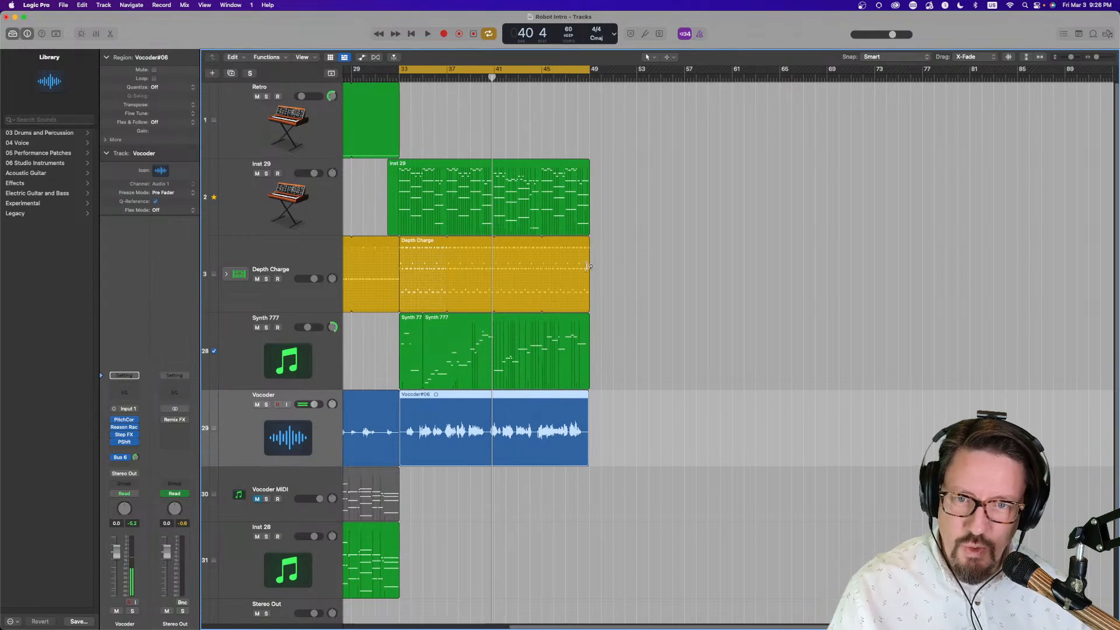
Check the Inst 29 region's notes in the Piano Roll and trim the region's start to bar 33.
drag(608, 343, 413, 184)
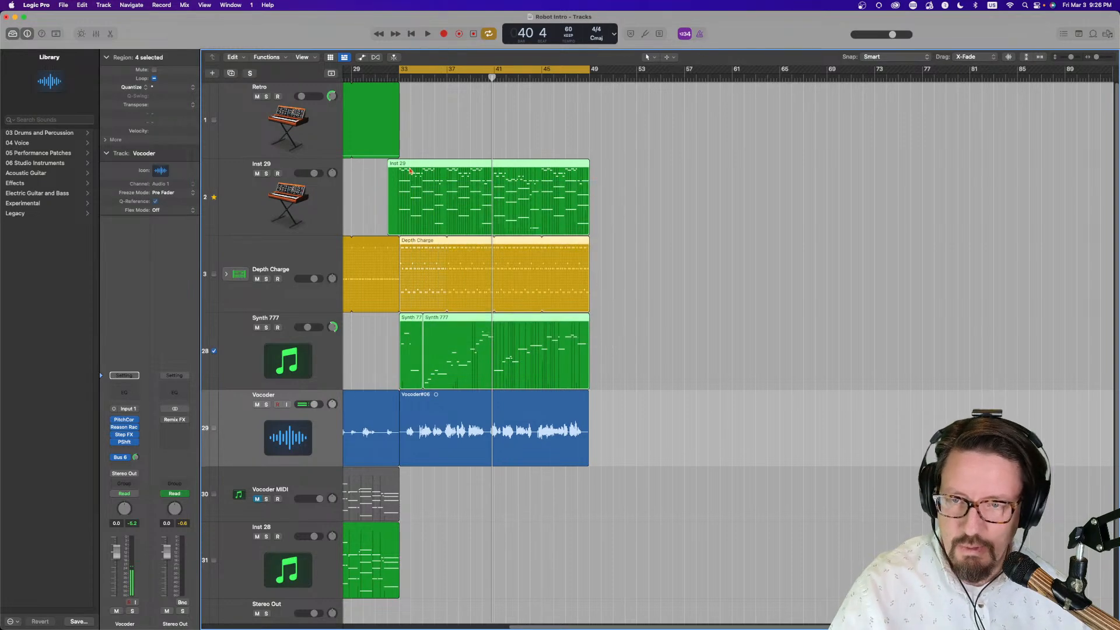
click(378, 202)
double_click(399, 174)
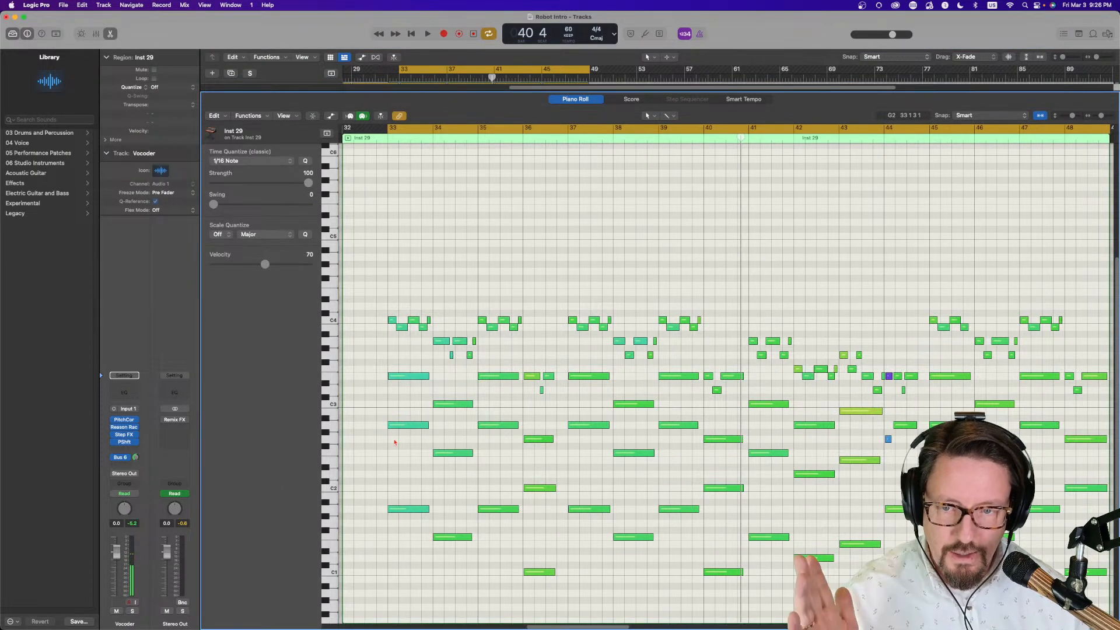
key(p)
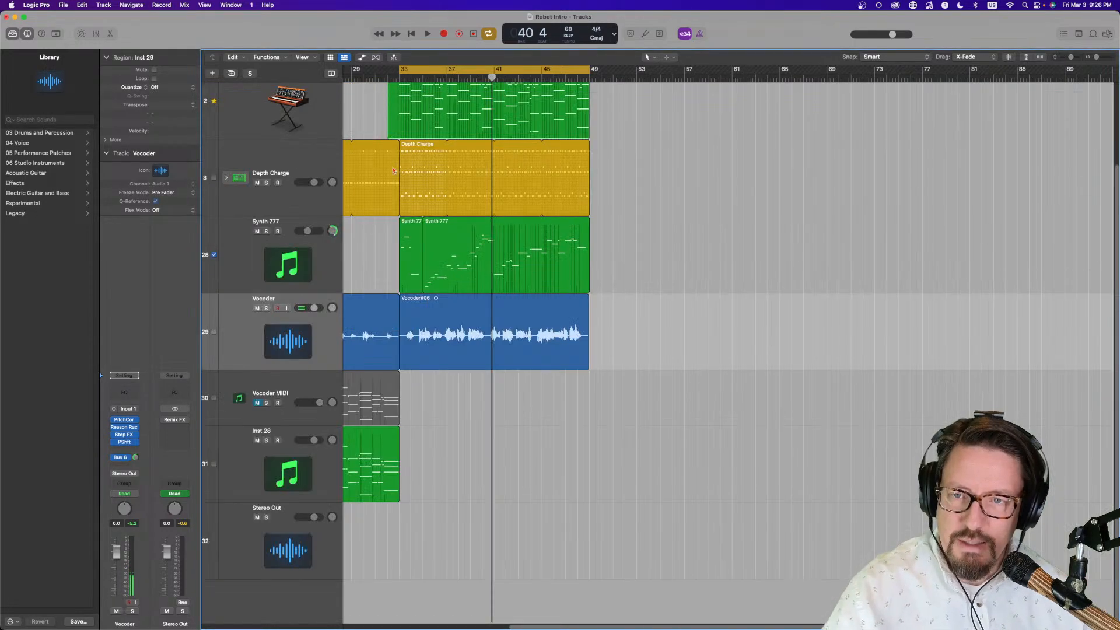
scroll(388, 211, up, 3)
drag(389, 212, 398, 217)
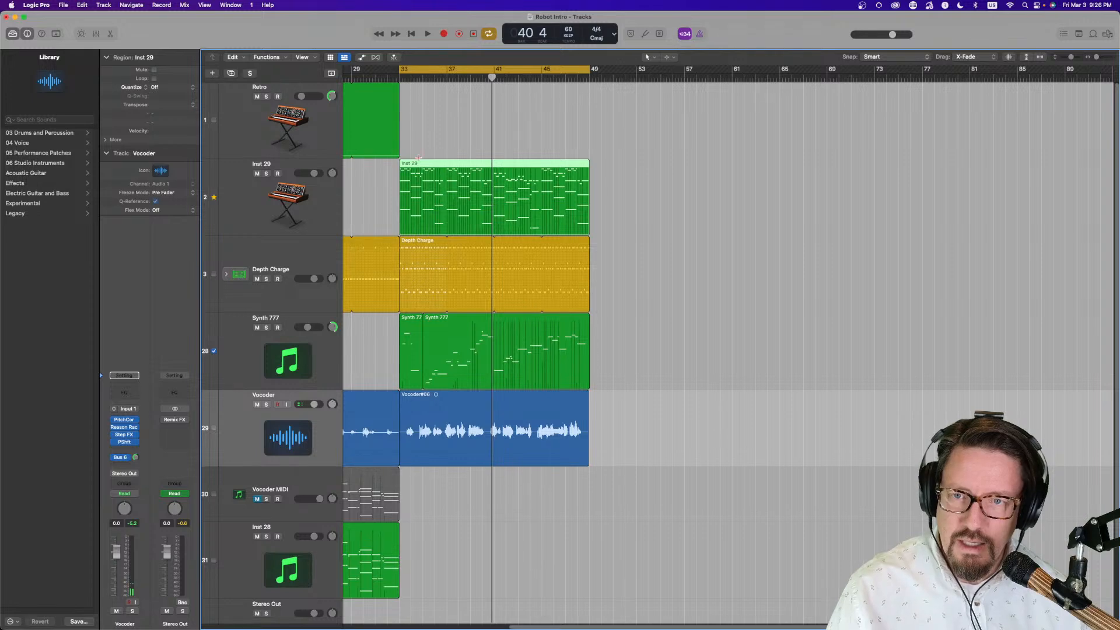
Copy the Inst 29 region to bar 49 on the same track.
drag(420, 164, 611, 183)
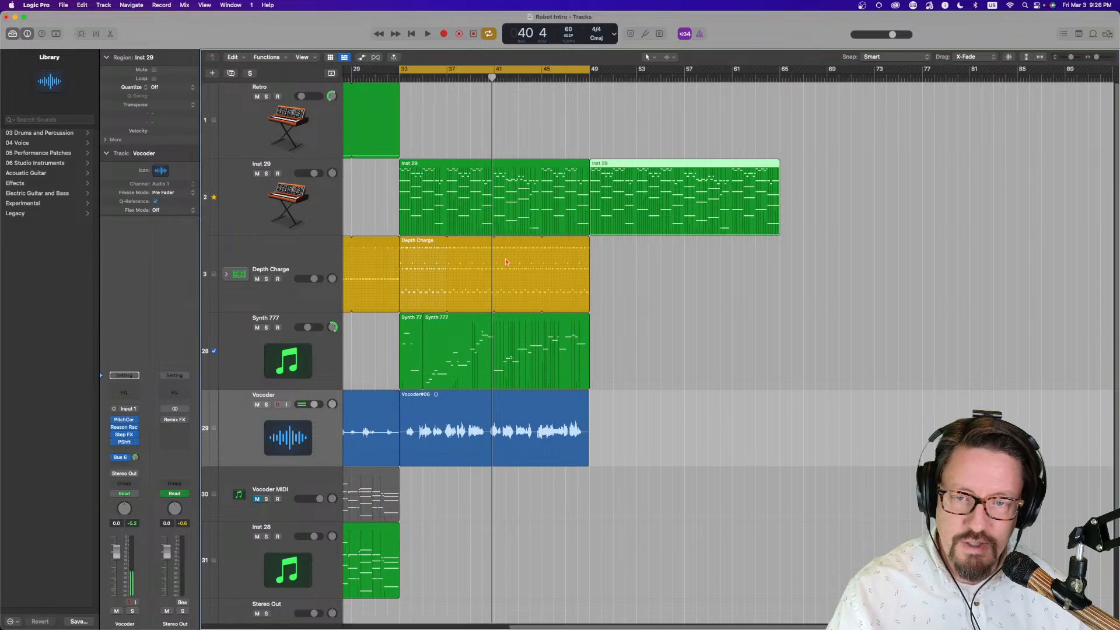
scroll(417, 414, left, 5)
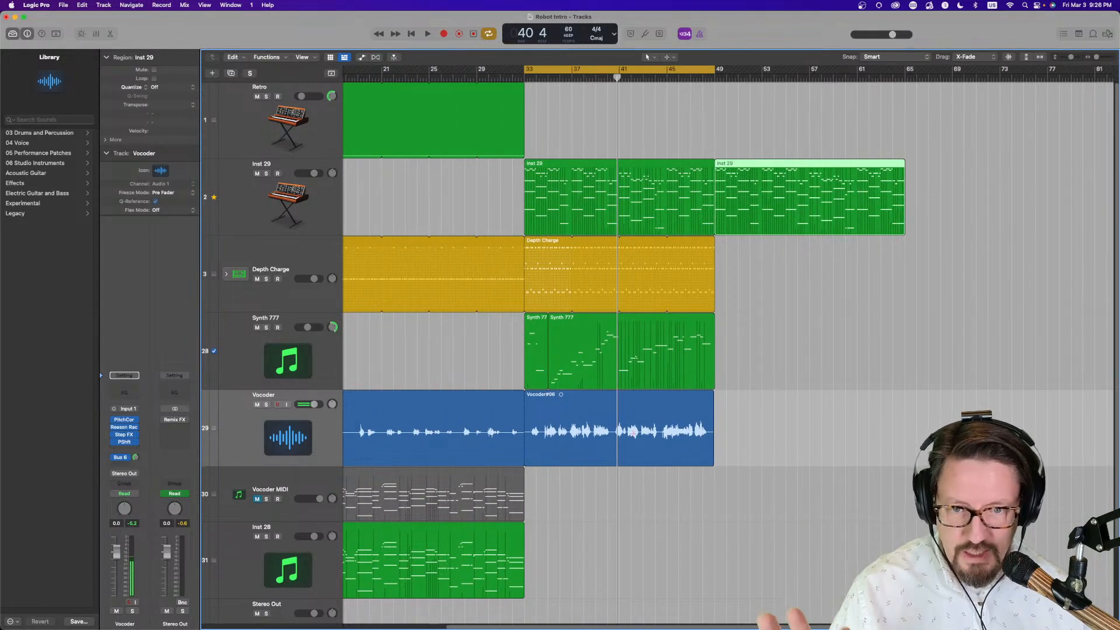
scroll(578, 405, right, 5)
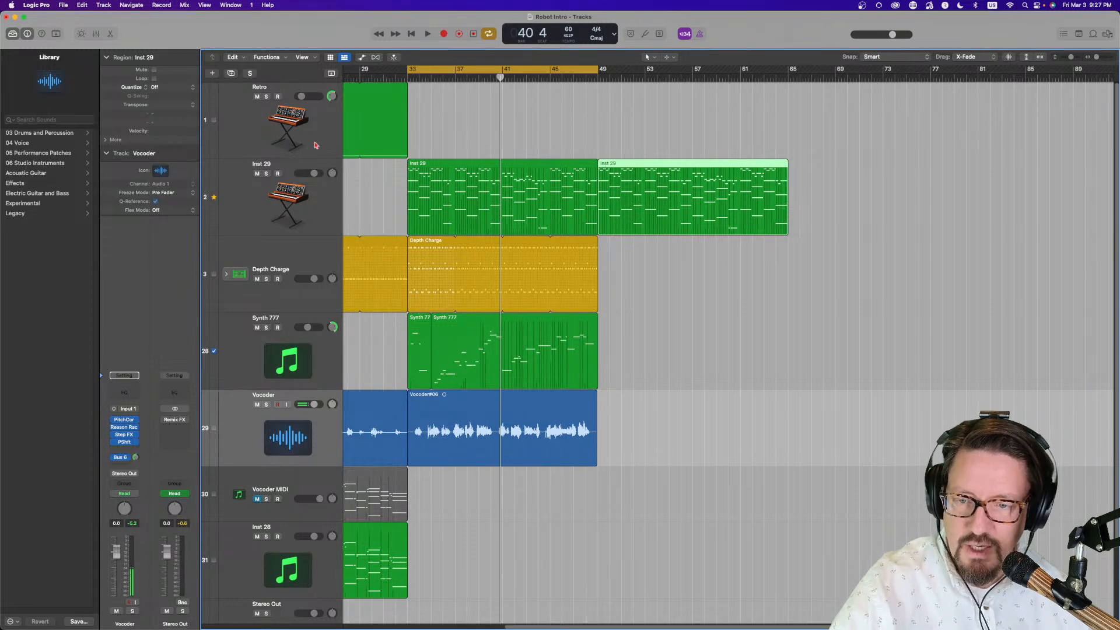
Duplicate the Vocoder track, then reset the BV-X device in the copy's Reason Rack and set its To Scale option.
key(super+d)
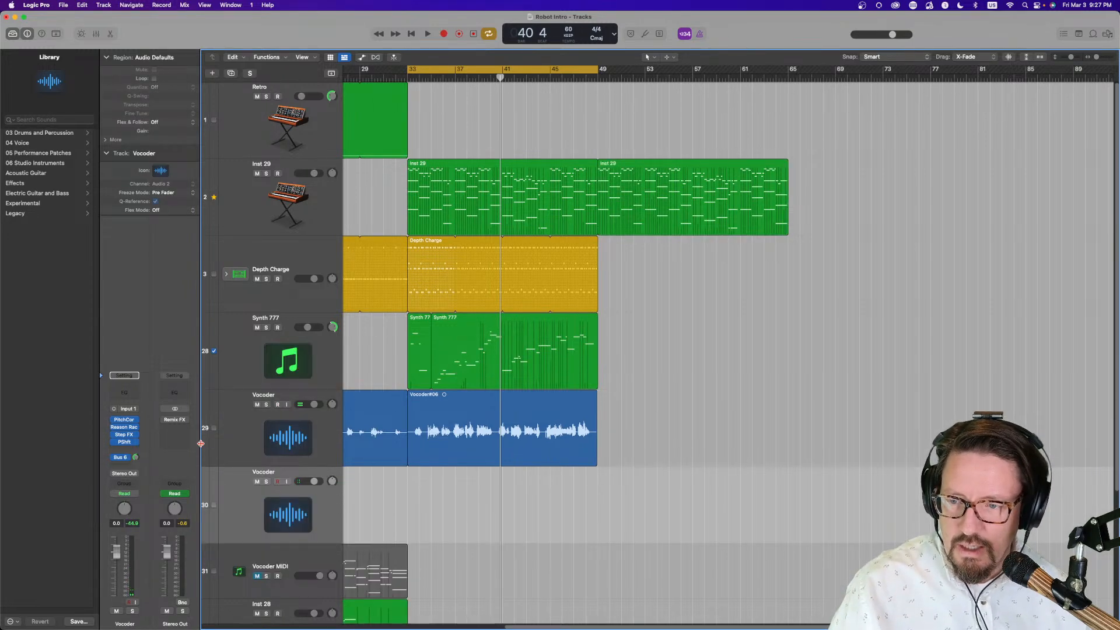
click(125, 429)
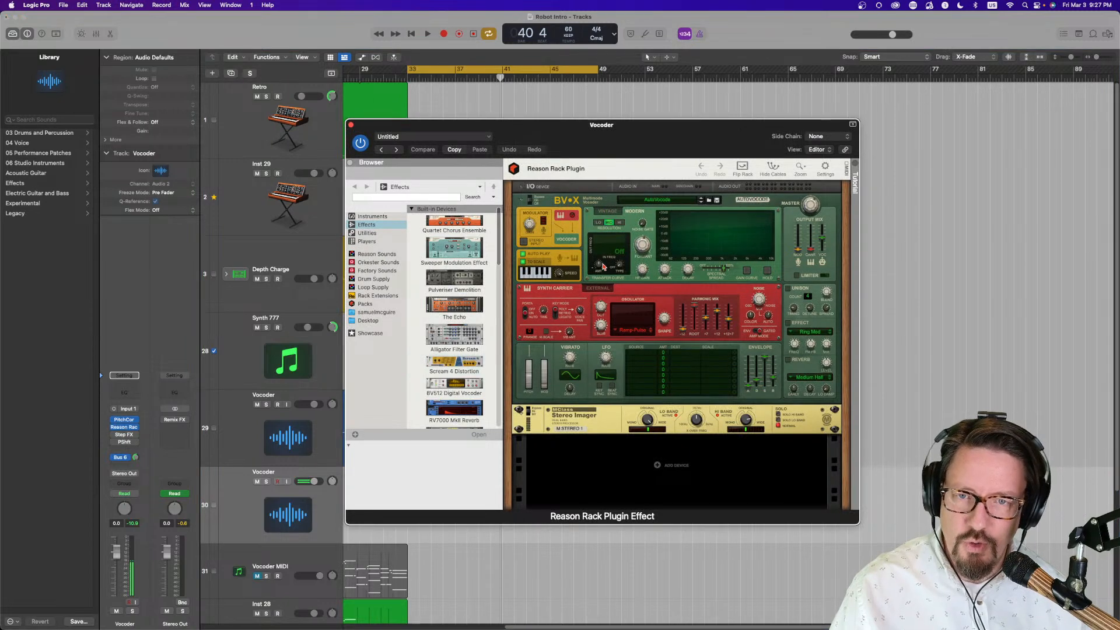
right_click(754, 203)
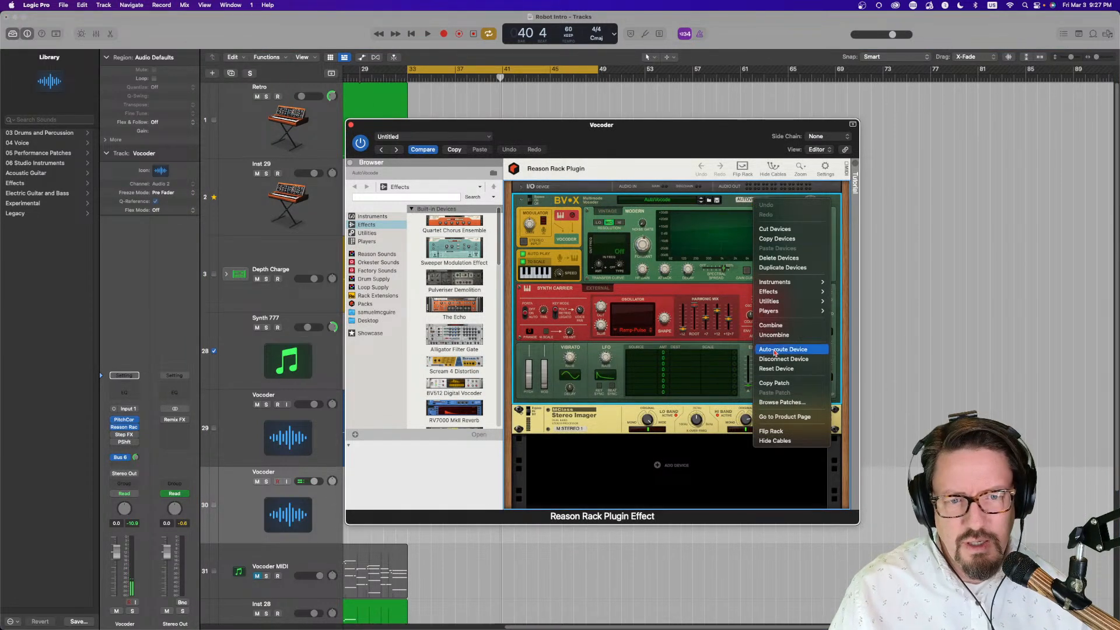
click(776, 370)
click(523, 262)
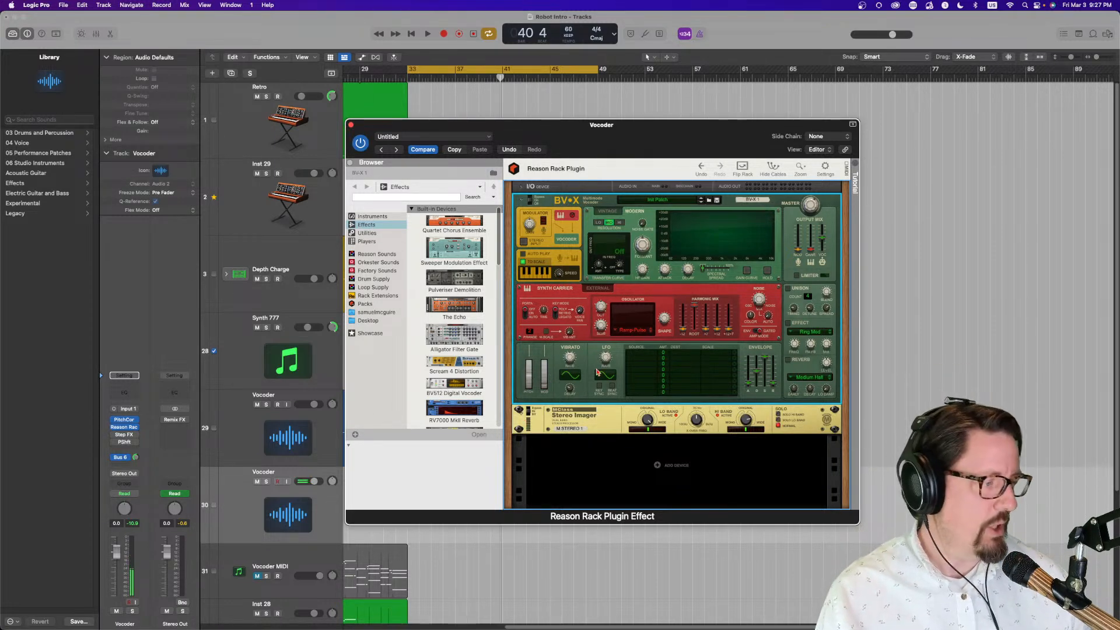
drag(630, 136, 843, 335)
Move the cycle range to bars 49–65, copy the Depth Charge region to bar 49, and close the vocoder plug-in window.
drag(566, 70, 755, 71)
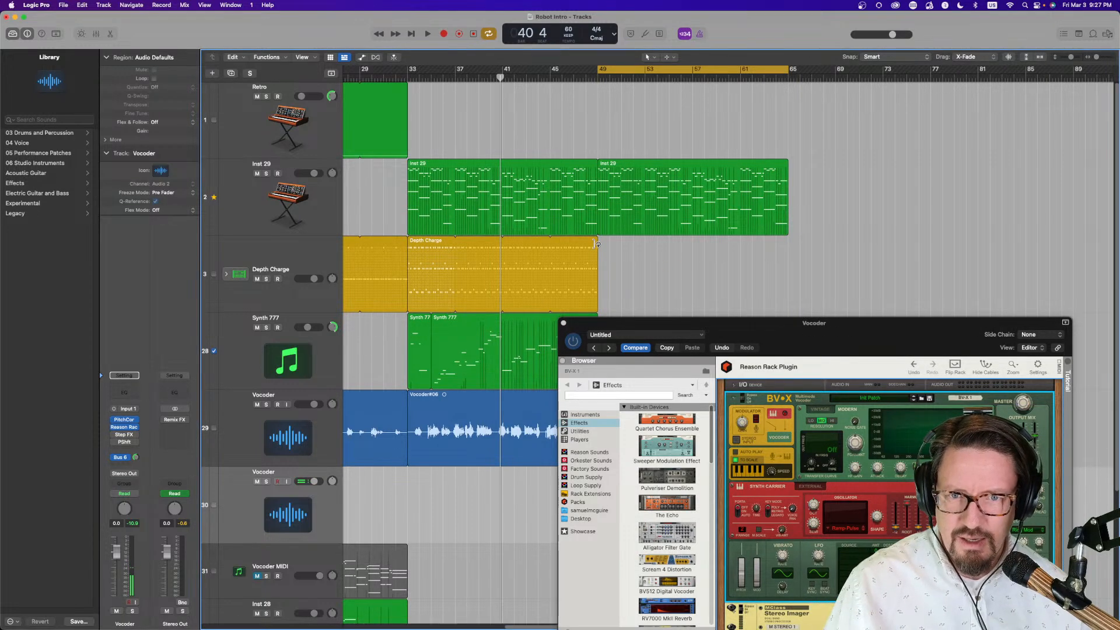
drag(422, 246, 616, 245)
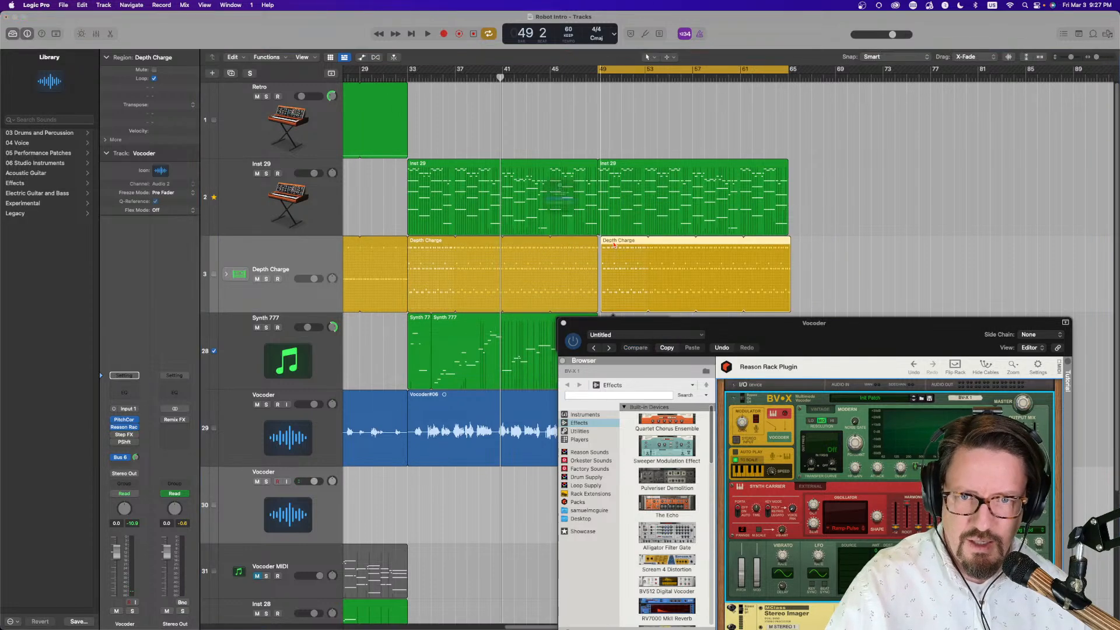
click(582, 225)
drag(614, 240, 611, 240)
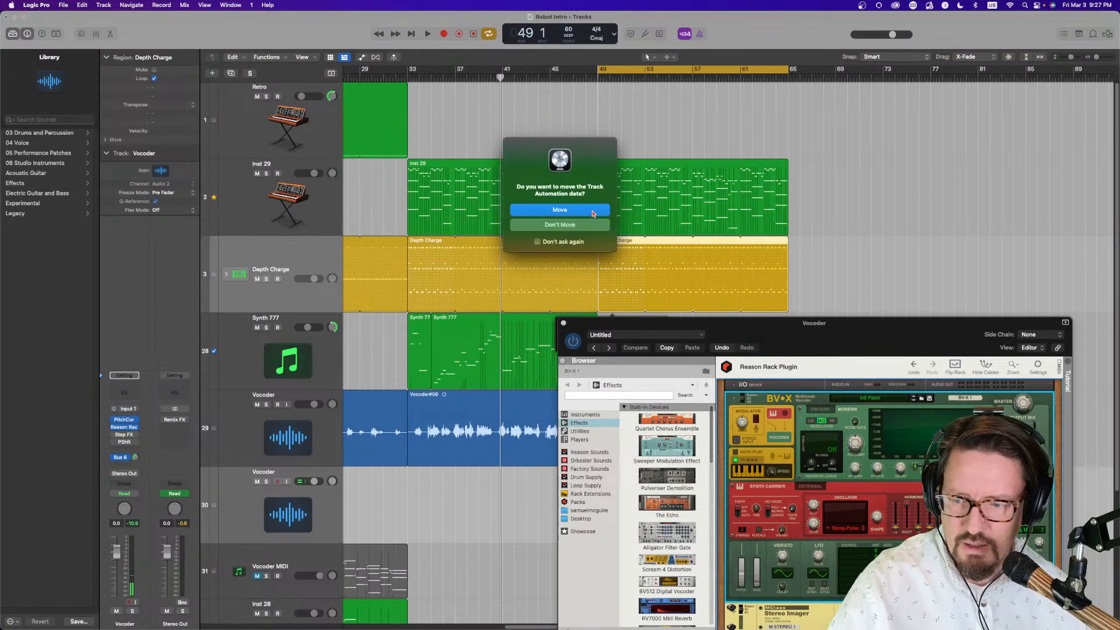
click(593, 211)
key(a)
key(a)
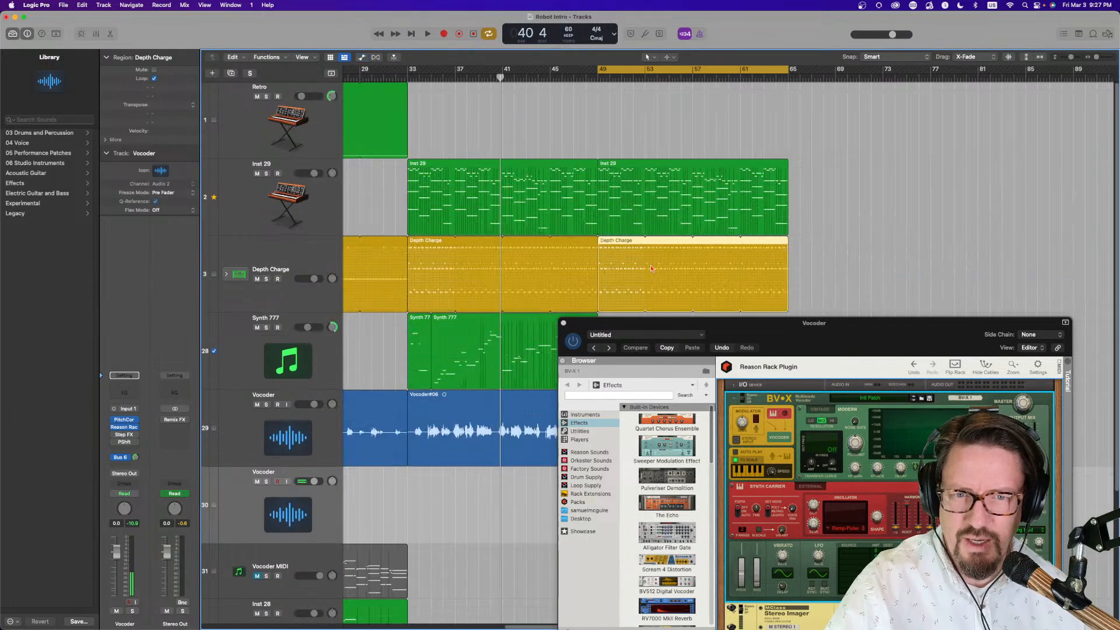
click(623, 323)
key(super+w)
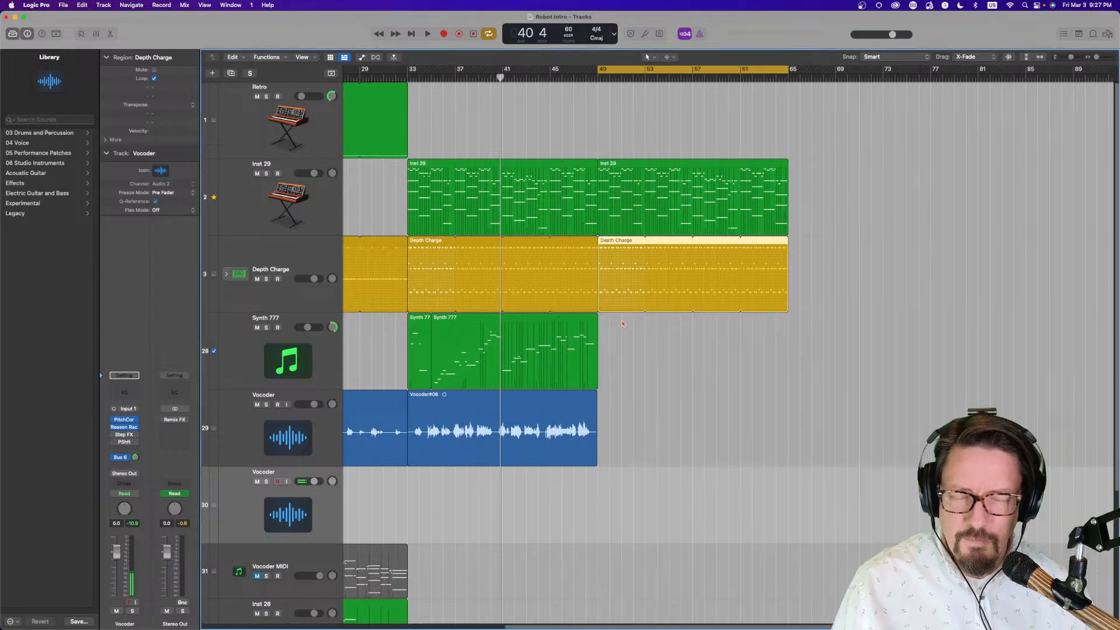
Open the Depth Charge region at bar 49 in the Step Sequencer and play it back.
double_click(618, 245)
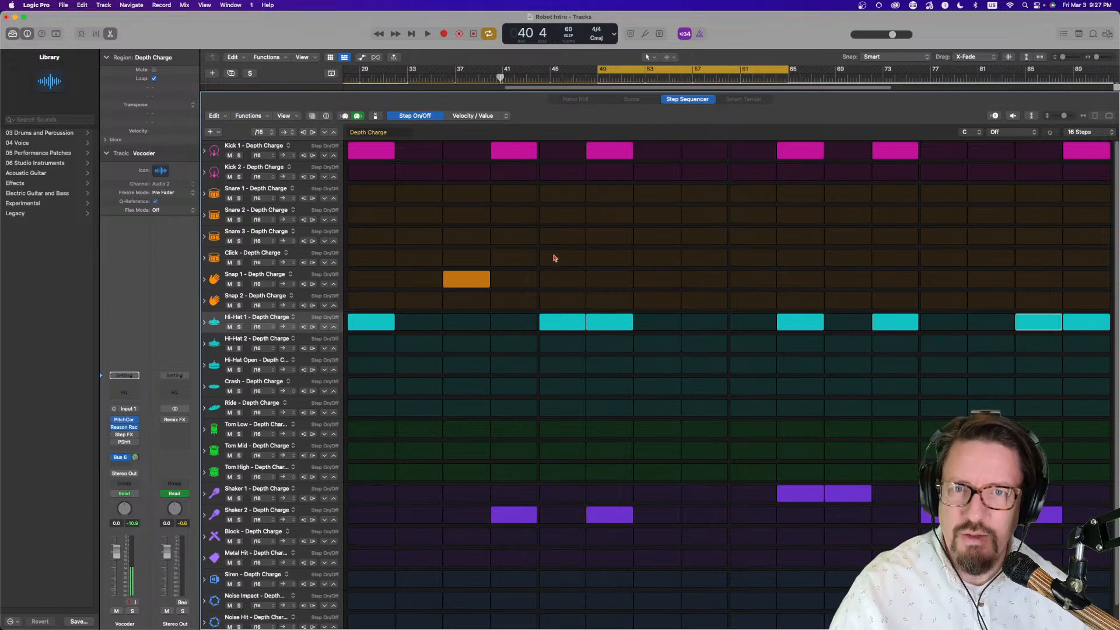
key(space)
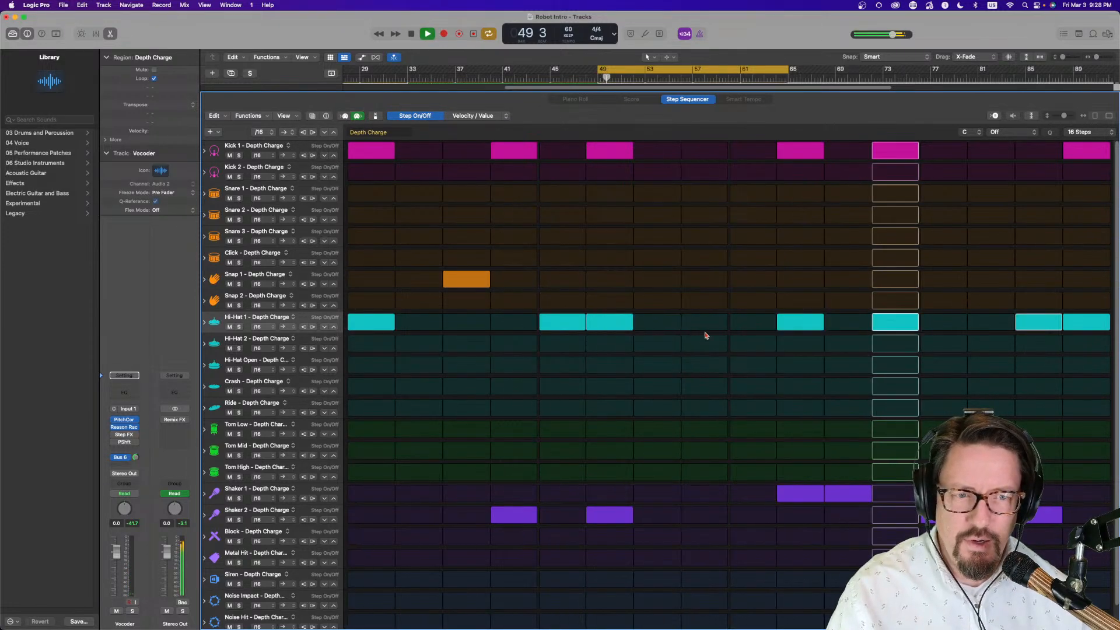
scroll(689, 341, down, 1)
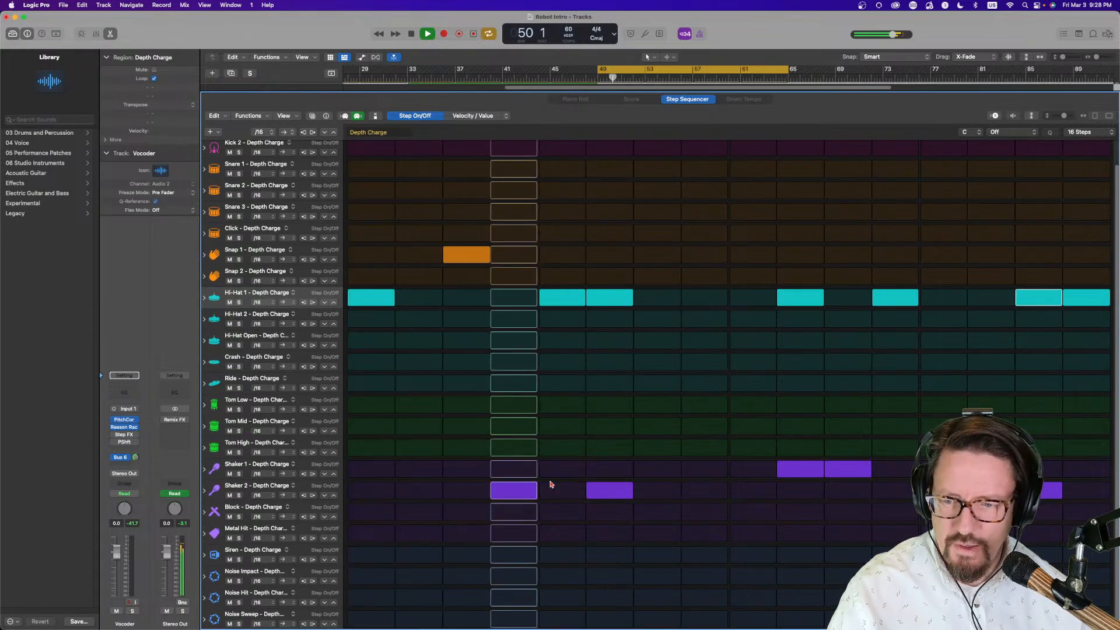
Try a Noise Sweep tied into one long note across steps 1 to 7 of the pattern.
click(375, 619)
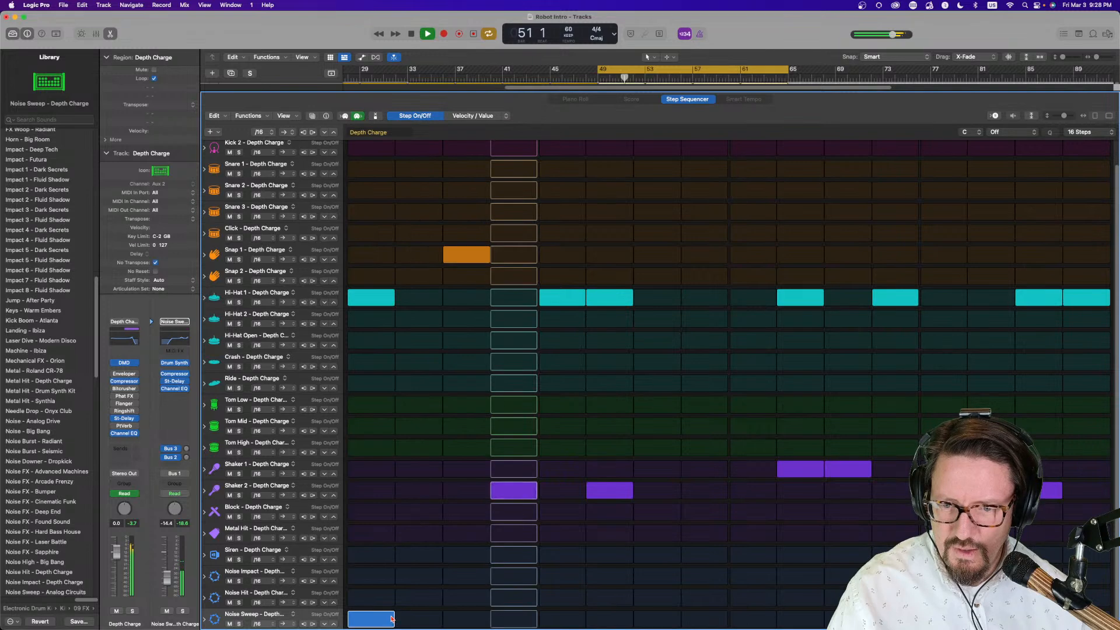
click(205, 620)
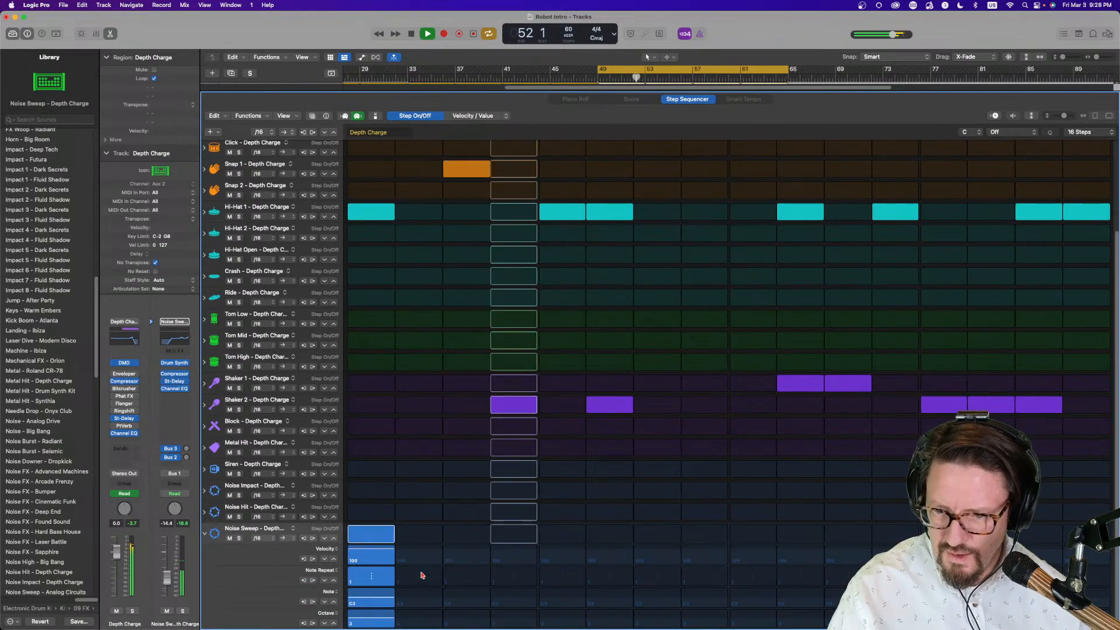
click(331, 592)
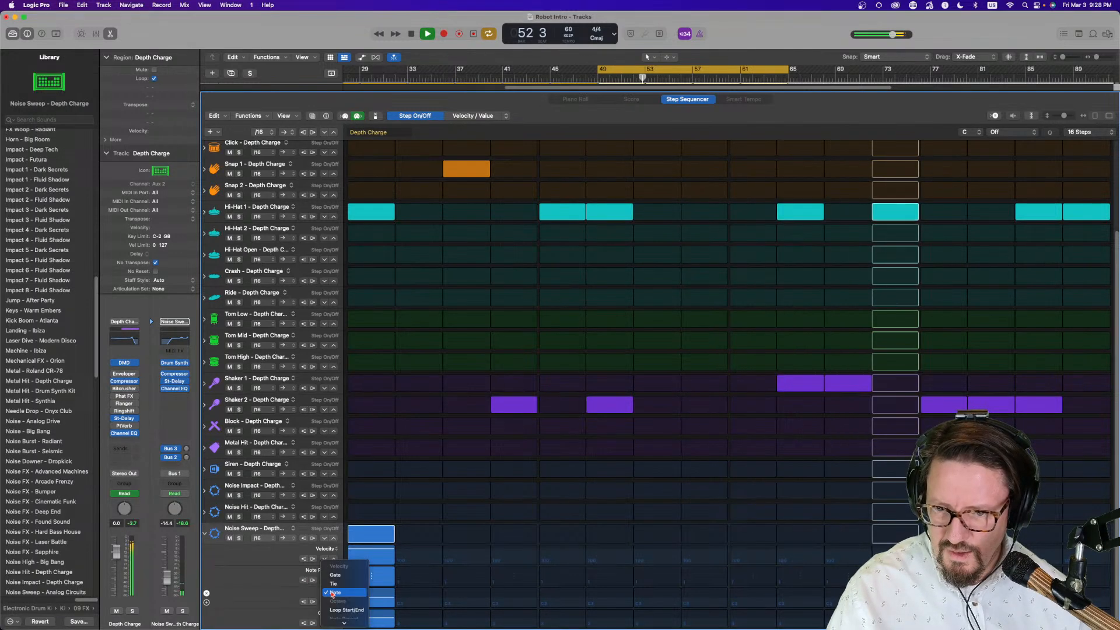
click(344, 589)
drag(401, 530, 674, 540)
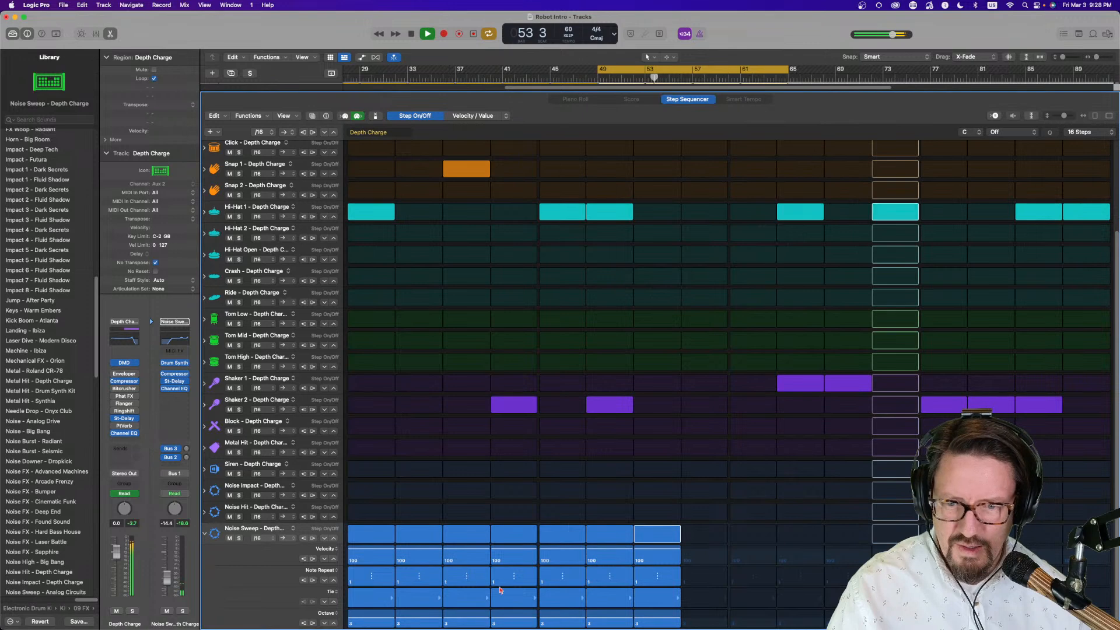
drag(412, 598, 671, 600)
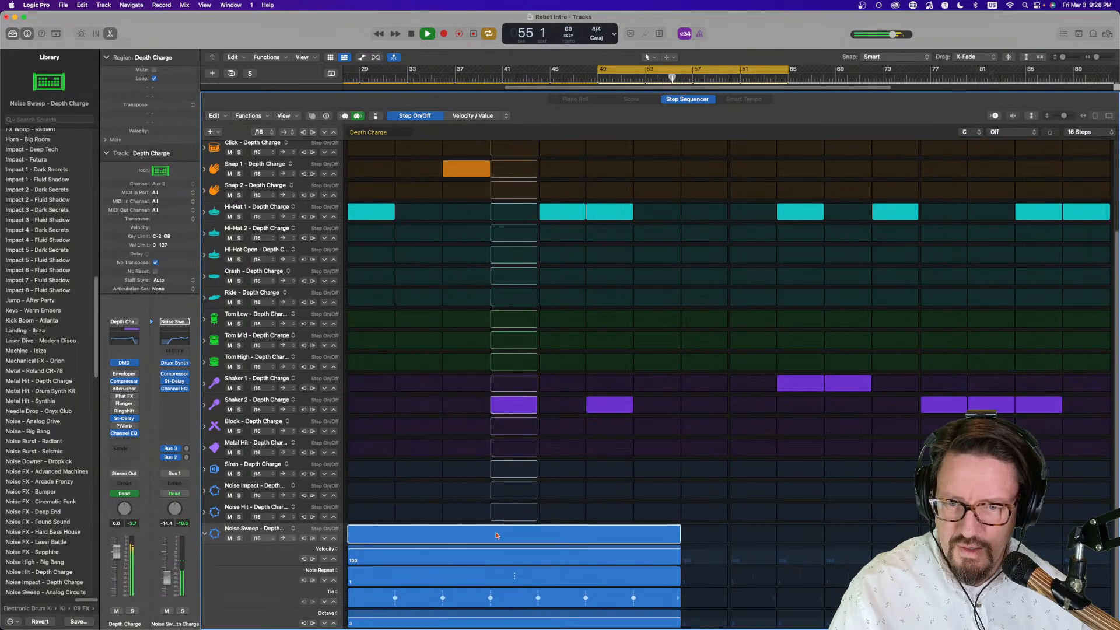
click(206, 534)
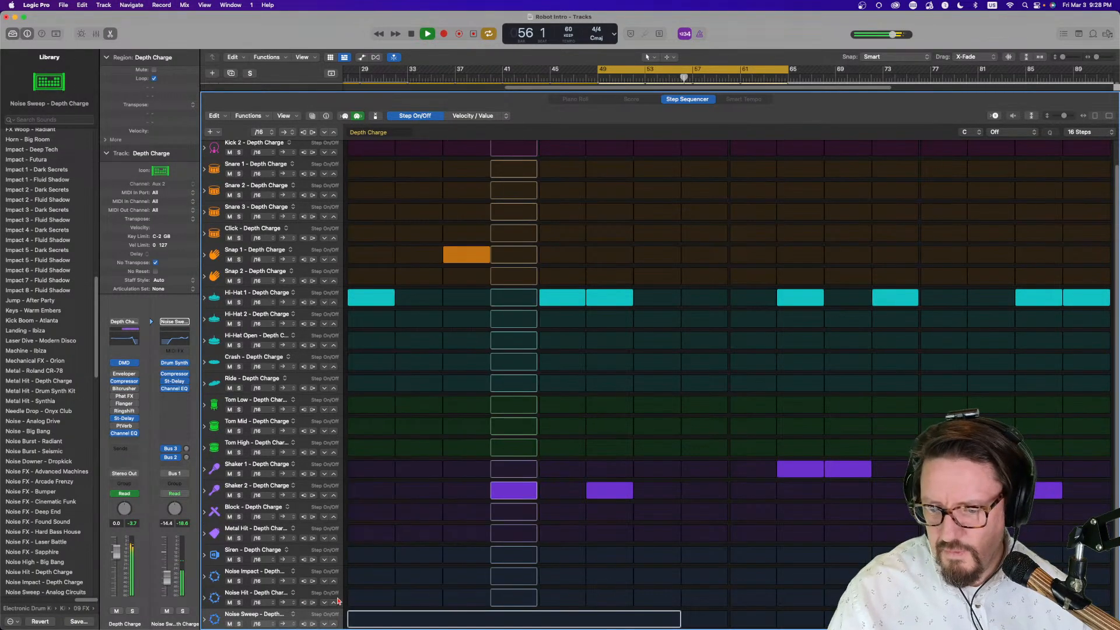
key(space)
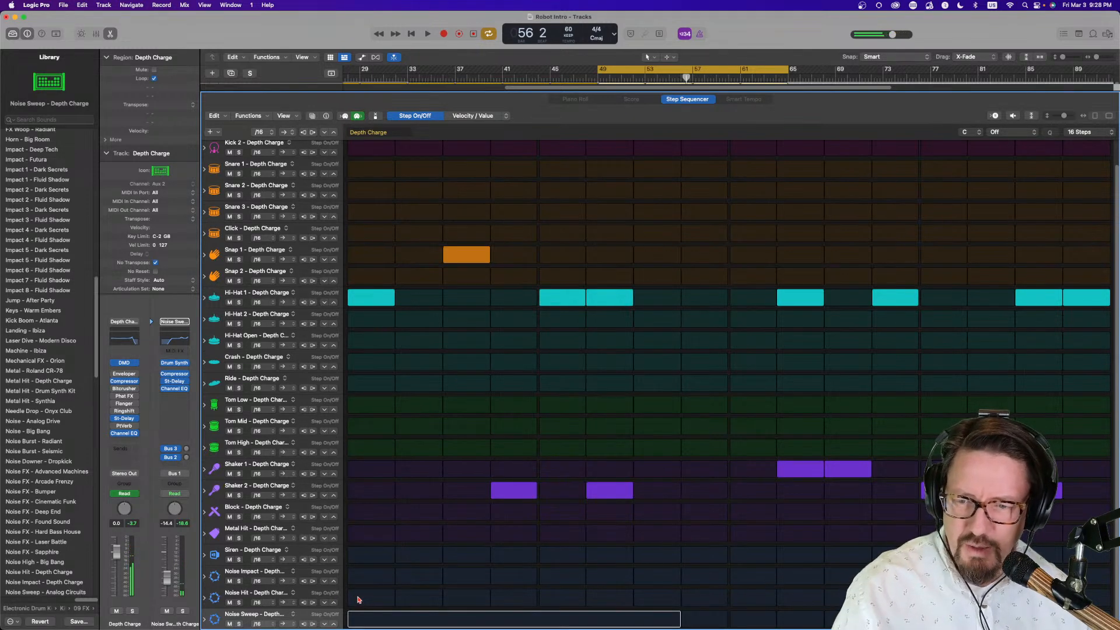
Audition the three noise sounds on step 1, keep only Noise Hit there, place Noise Impact on step 9, and play the pattern.
click(357, 600)
click(357, 618)
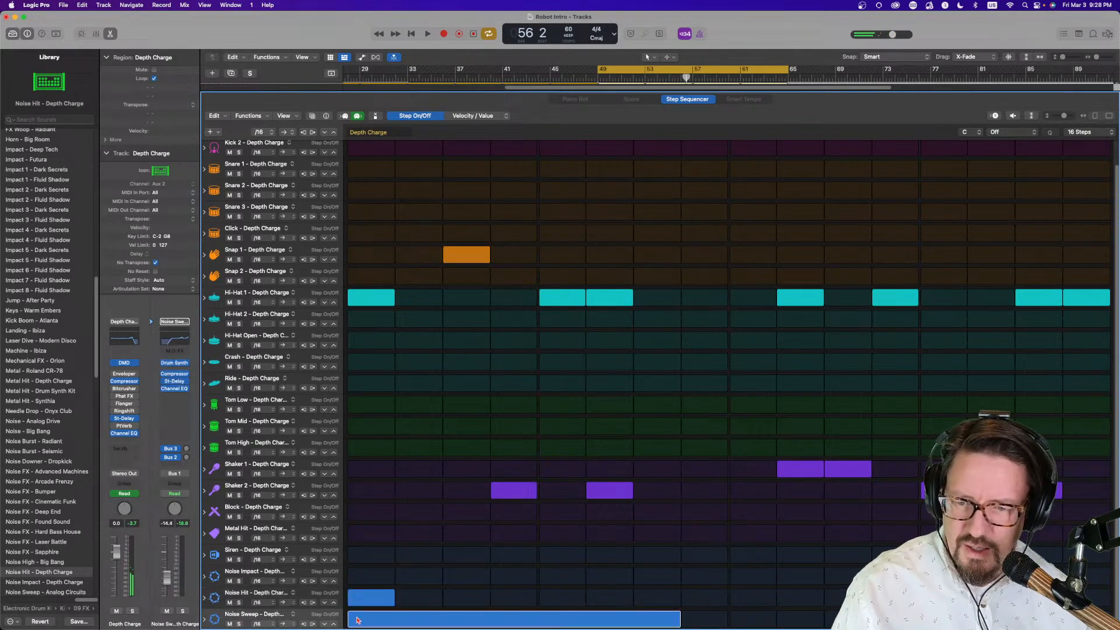
click(360, 603)
click(363, 615)
click(363, 576)
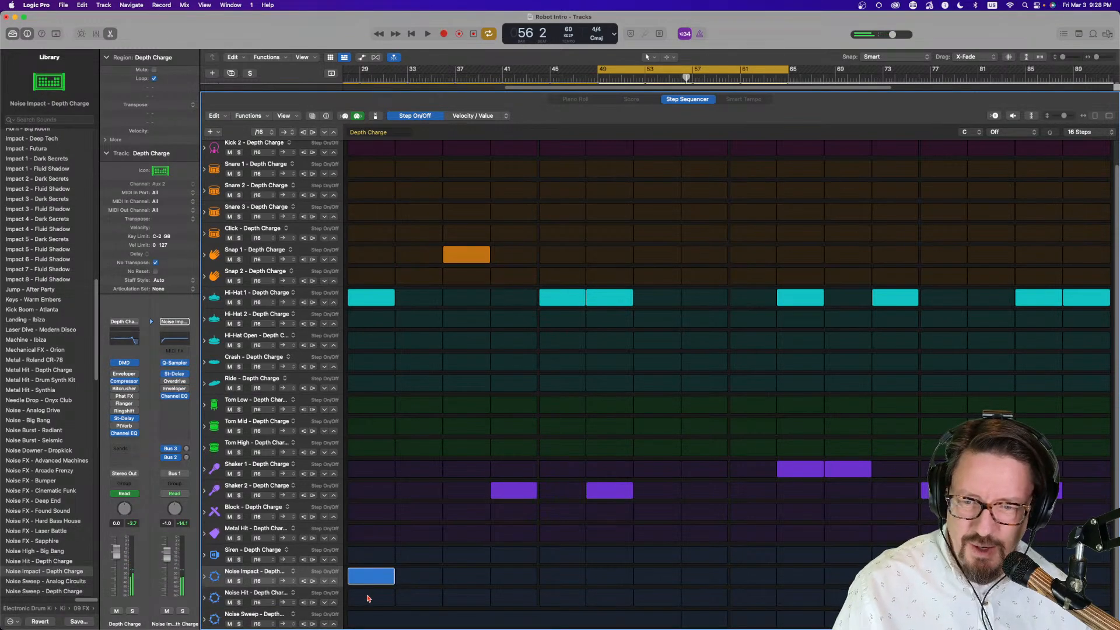
click(365, 600)
click(367, 576)
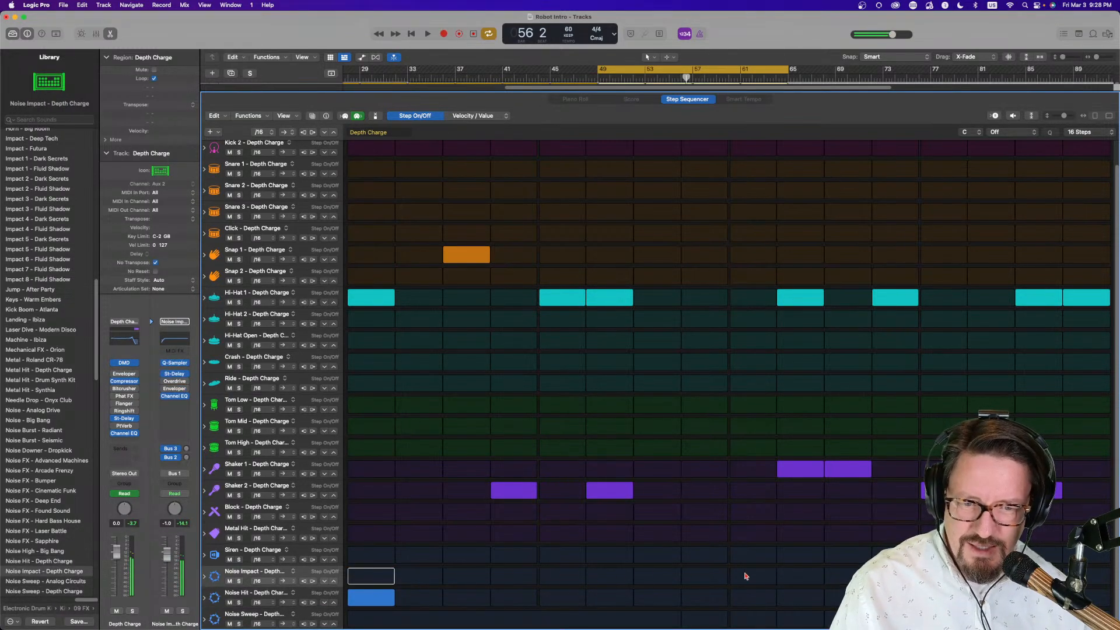
key(space)
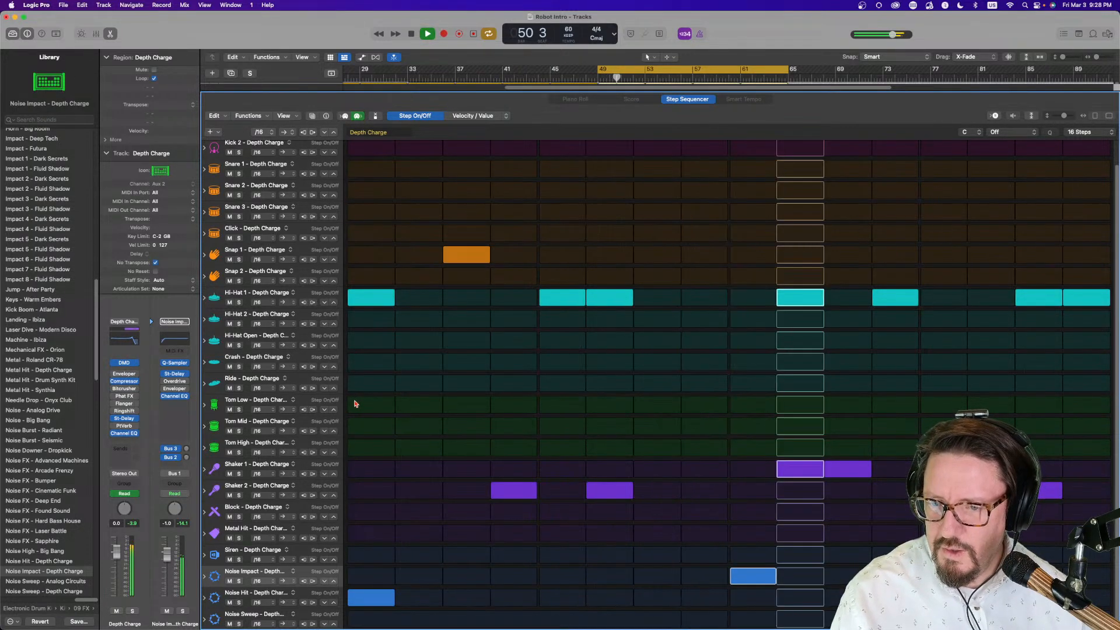
Try a Tom Low hit on step 12 with note repeats and a lowered velocity.
click(896, 404)
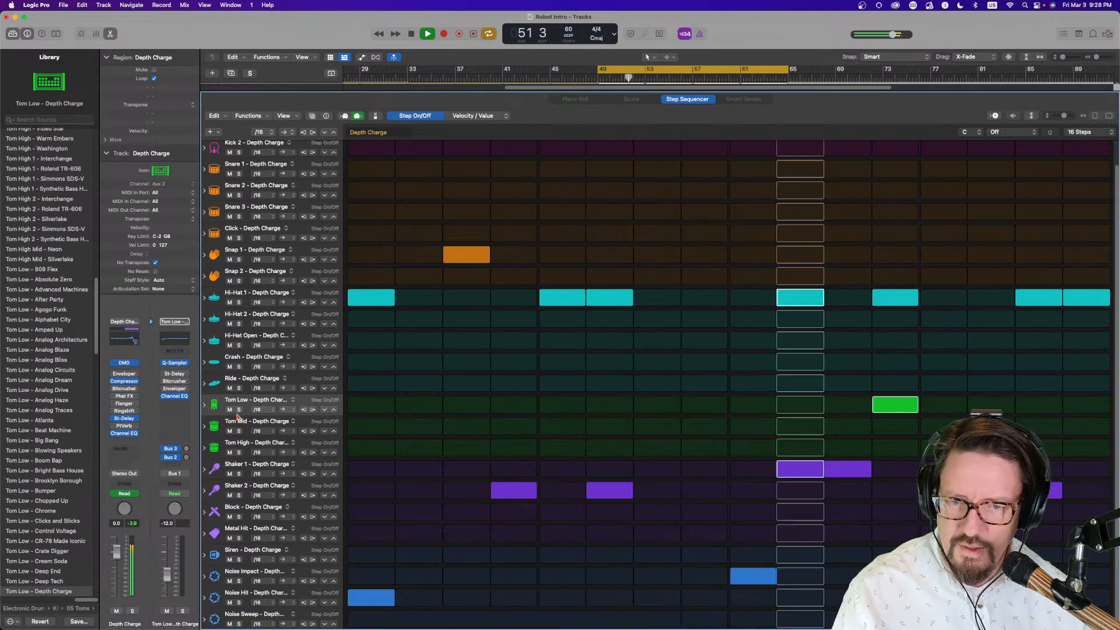
click(205, 403)
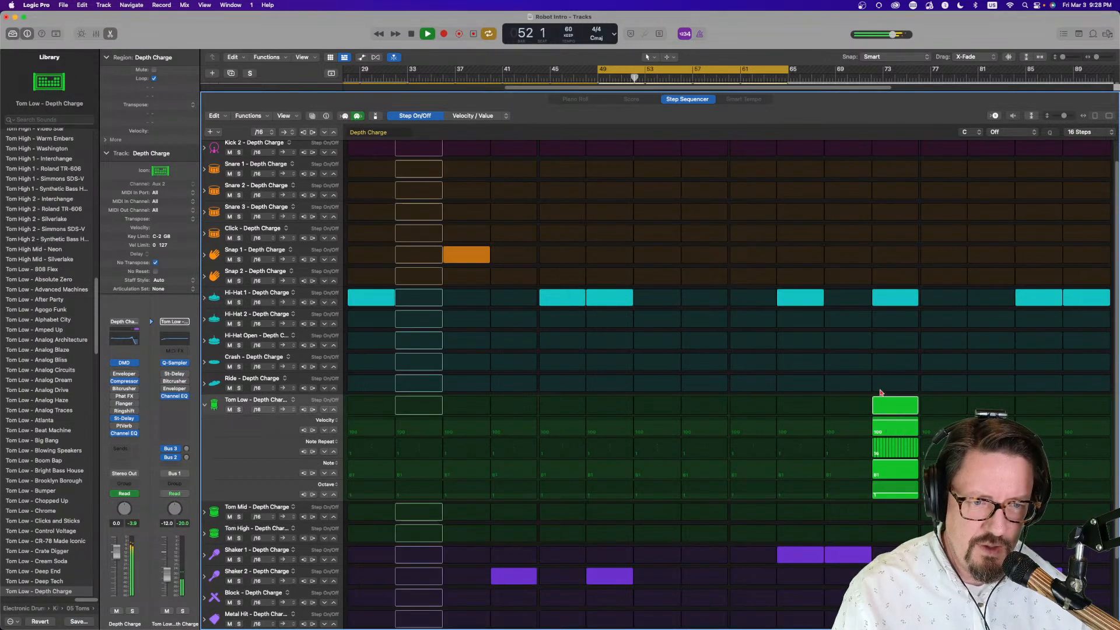
drag(896, 425, 895, 453)
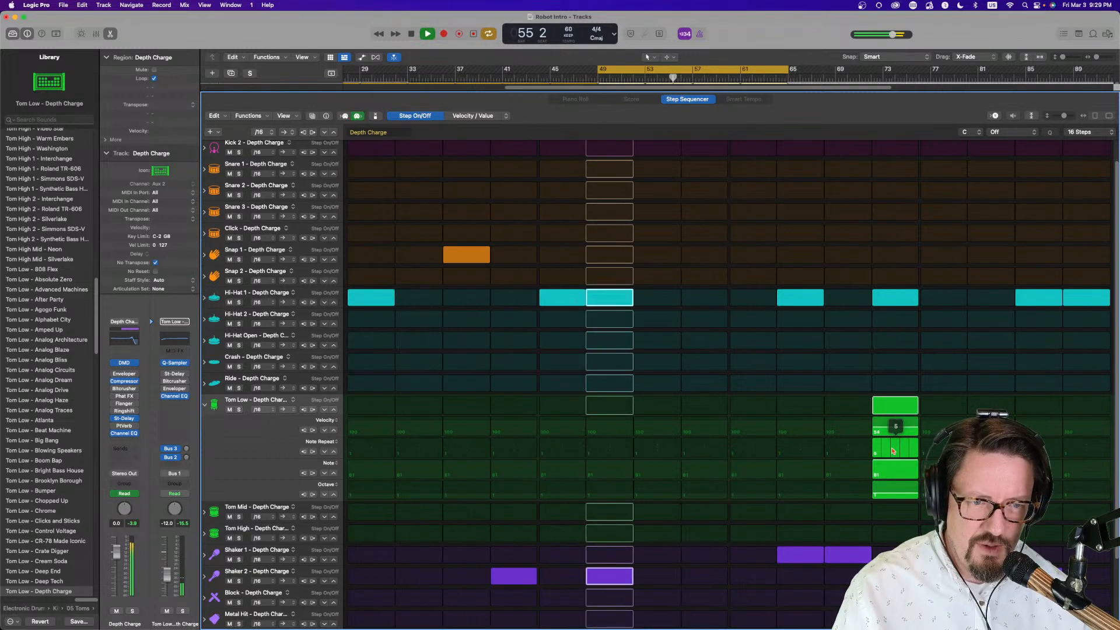
click(888, 406)
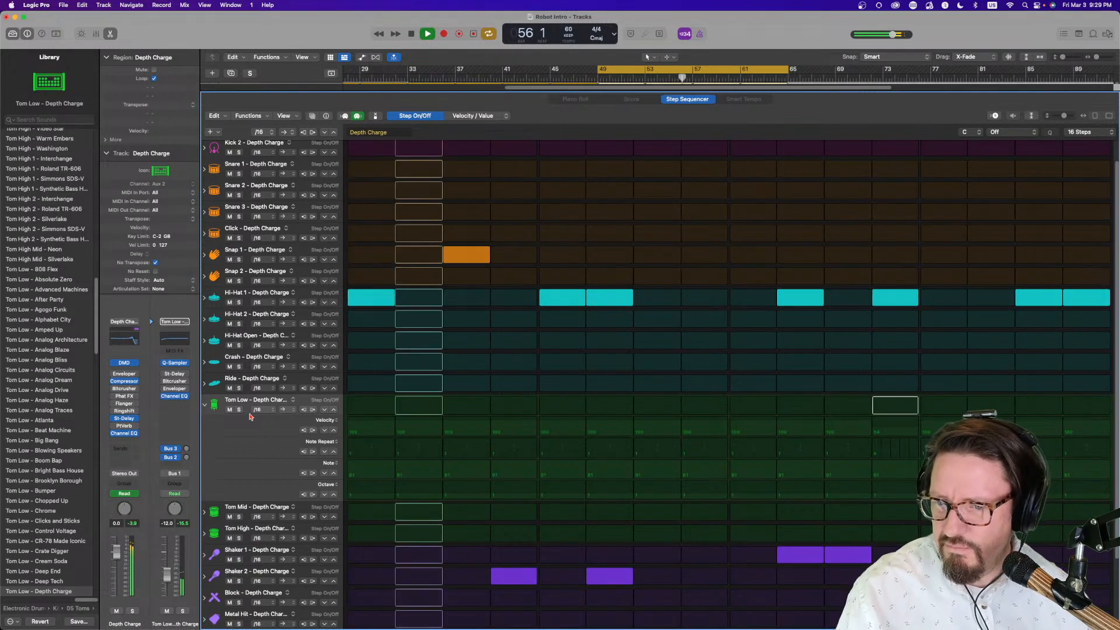
key(space)
click(207, 406)
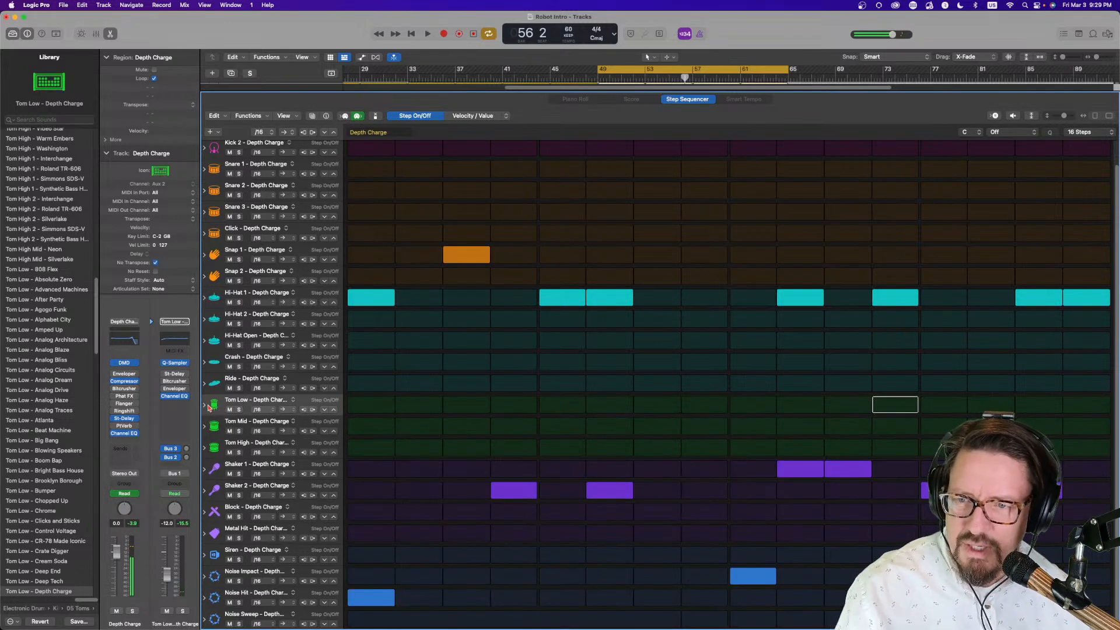
Add Ride hits on step 12 with note repeat 14 and on step 13 with fewer repeats, auditioning the row soloed.
click(897, 384)
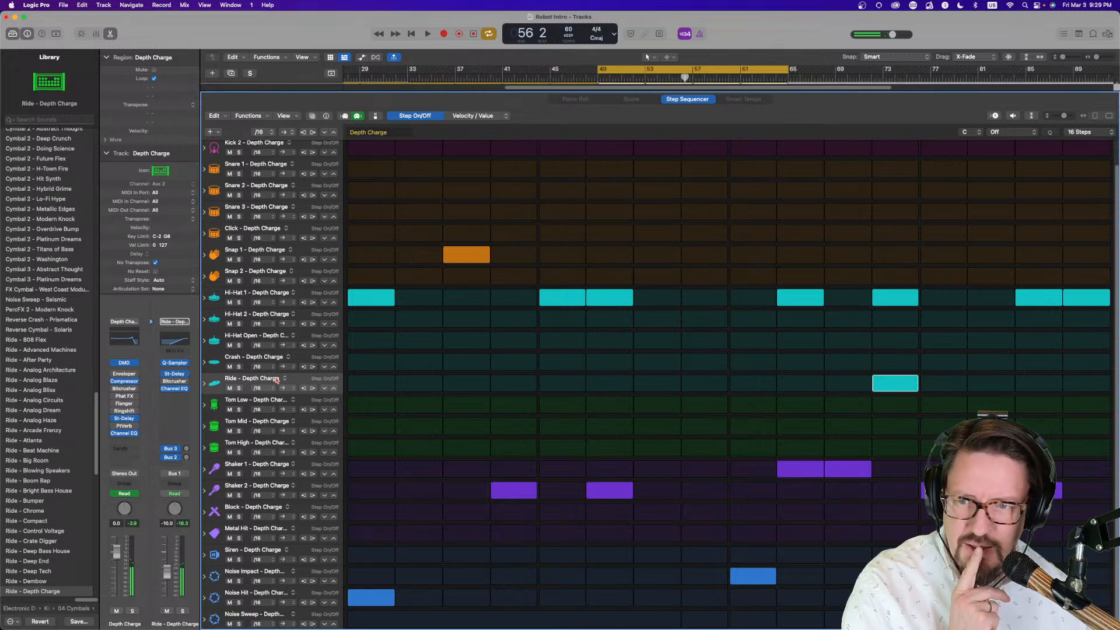
click(204, 385)
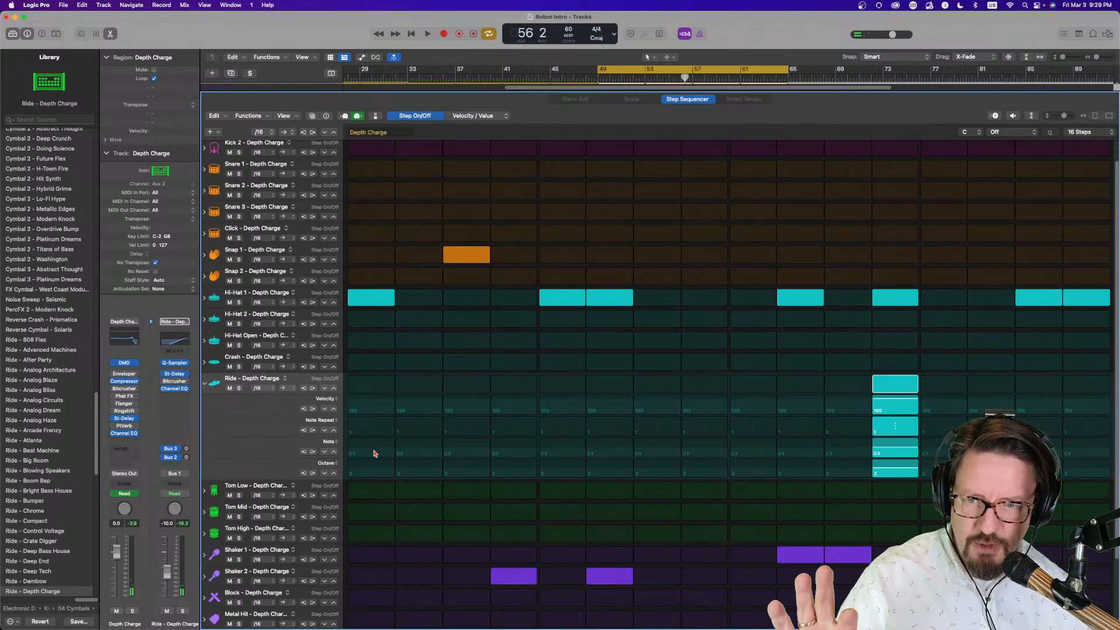
drag(896, 431, 896, 385)
click(238, 388)
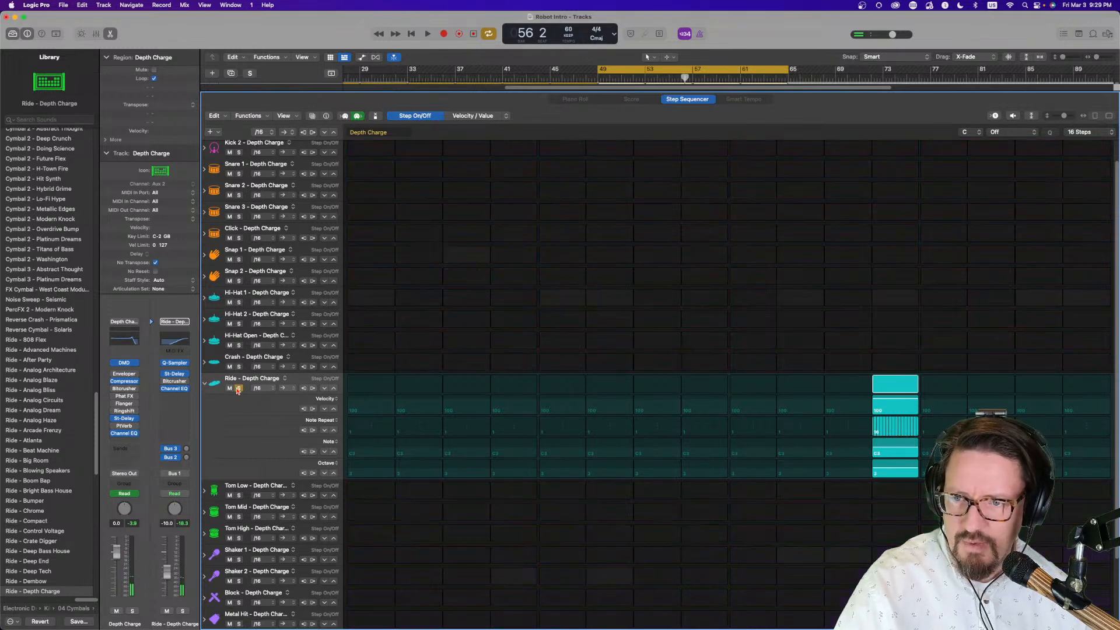
key(space)
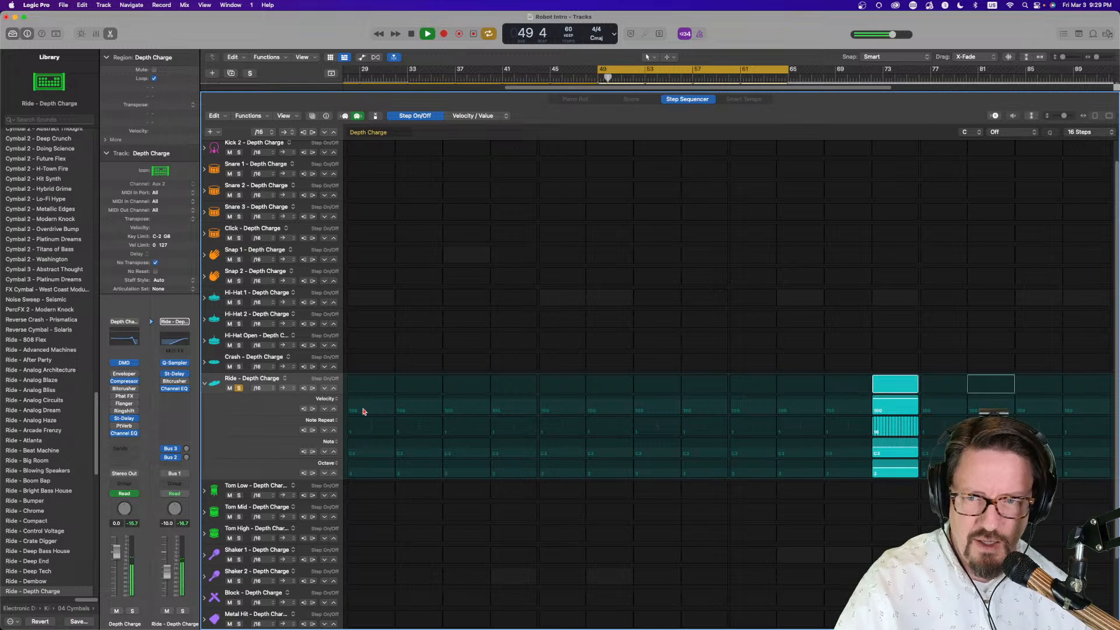
click(948, 390)
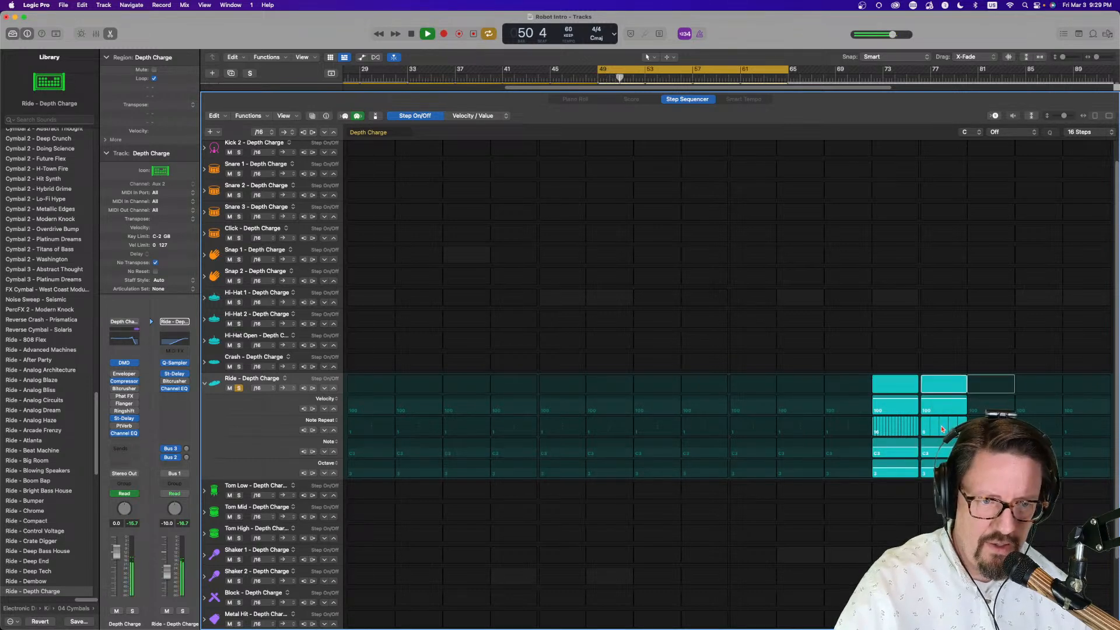
Place a Crash hit on step 7 of the Depth Charge pattern, add note repeats to it, and audition its row soloed.
click(238, 388)
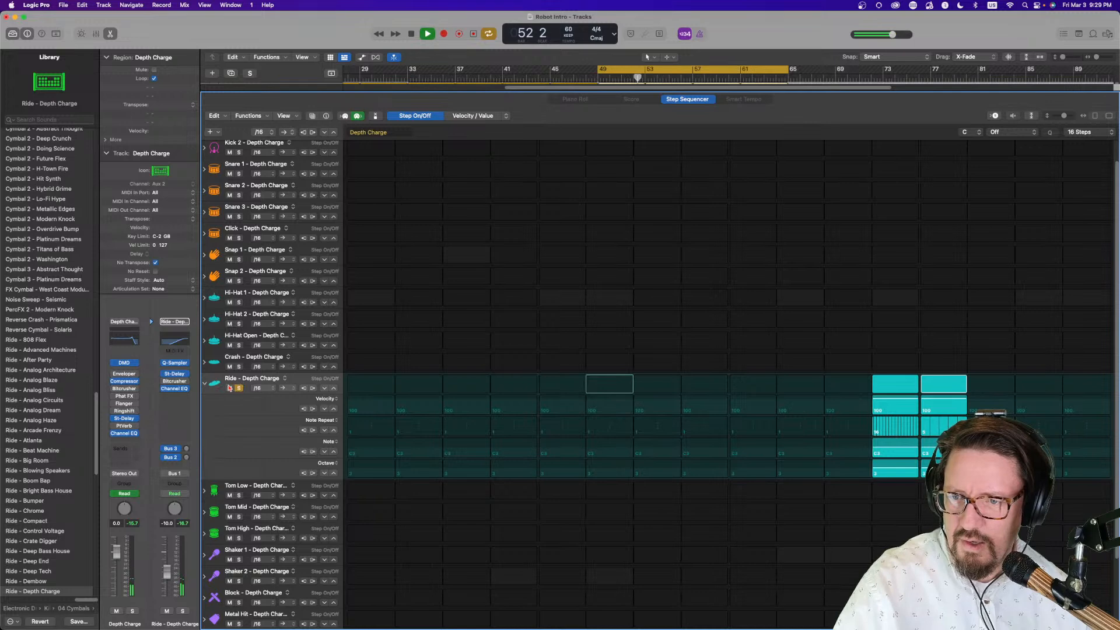
click(240, 367)
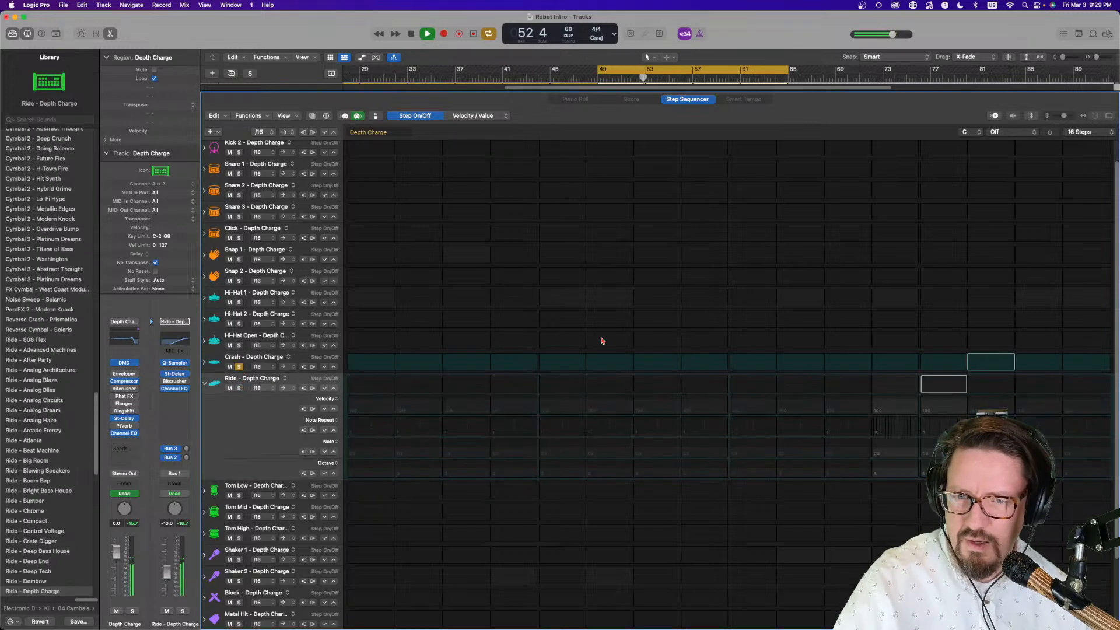
click(644, 364)
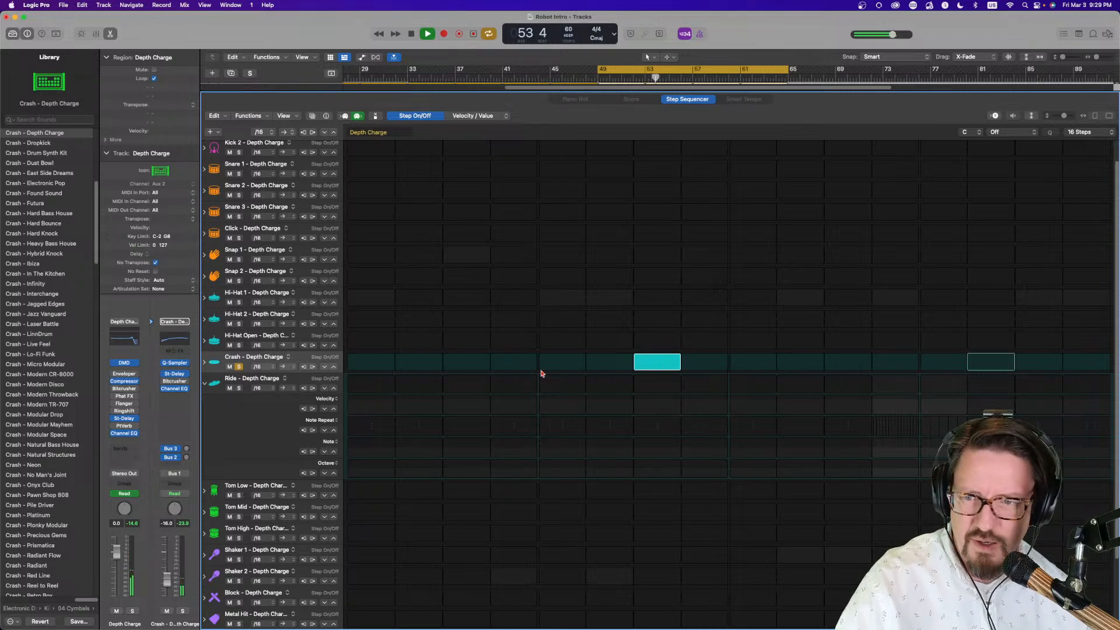
click(204, 363)
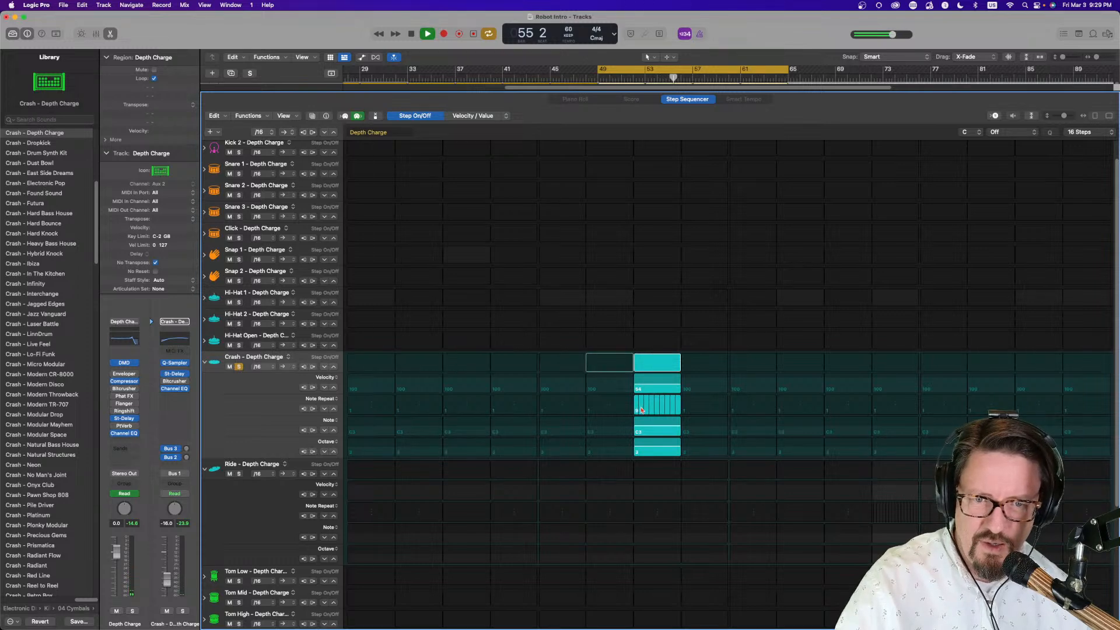
click(205, 363)
click(239, 367)
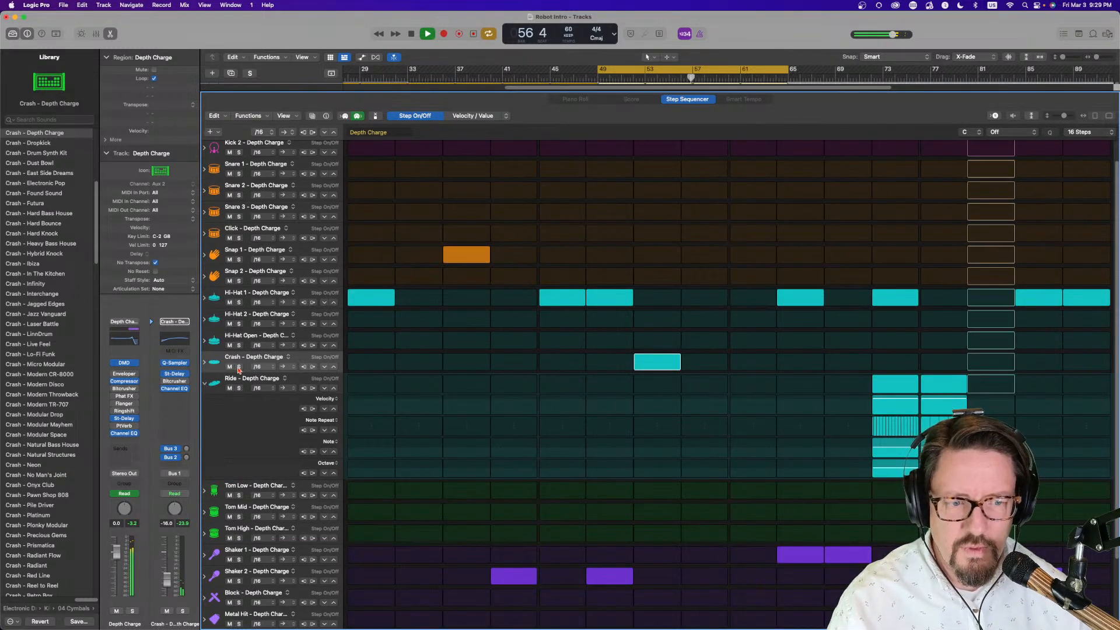
Close the pattern editor, extend the cycle range back to bar 45, and play through the transition into bar 49.
key(space)
key(e)
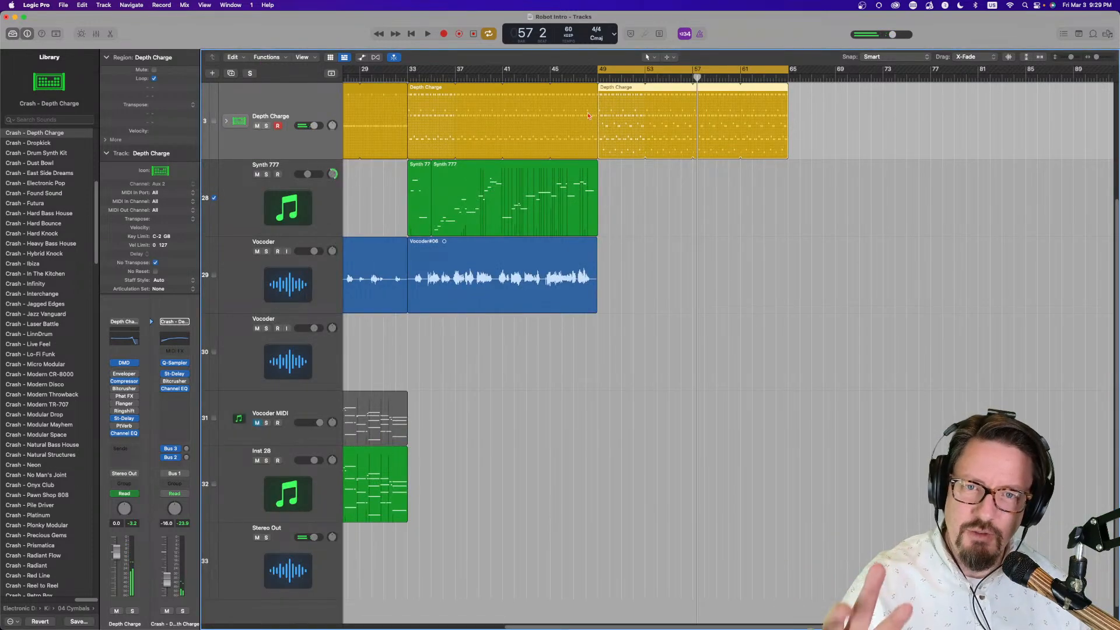
drag(599, 68, 551, 69)
key(space)
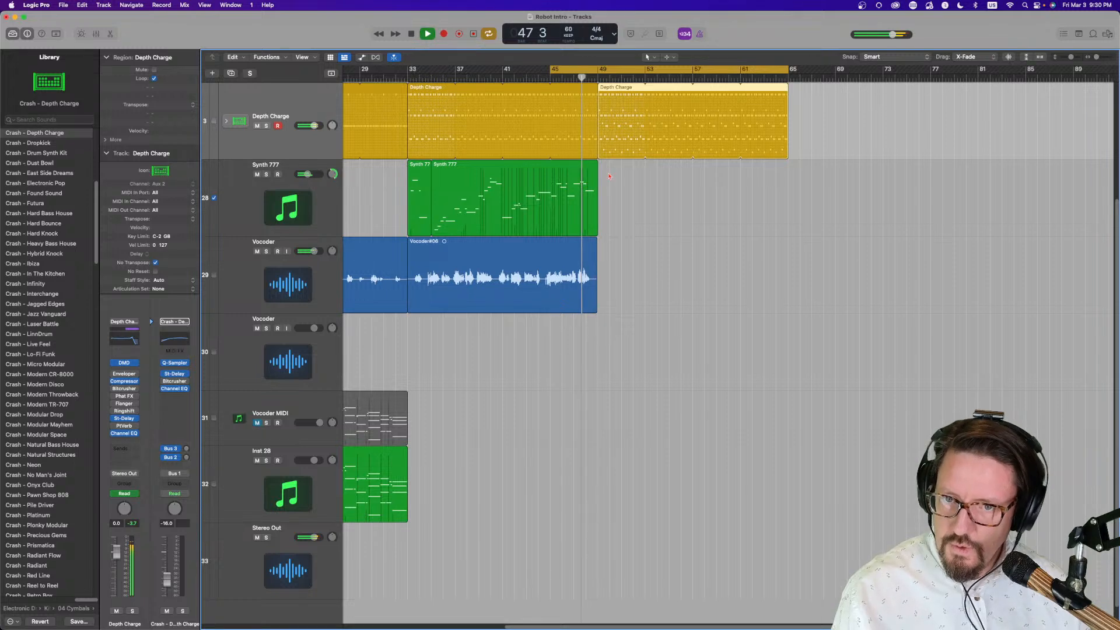
scroll(575, 175, up, 3)
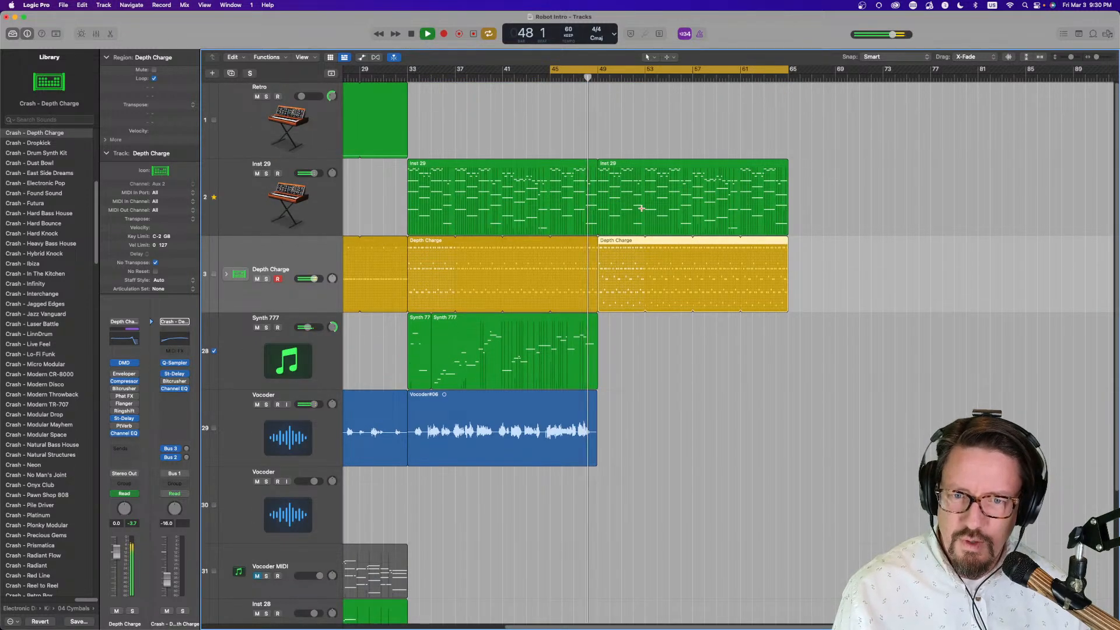
scroll(625, 207, down, 2)
scroll(624, 207, up, 2)
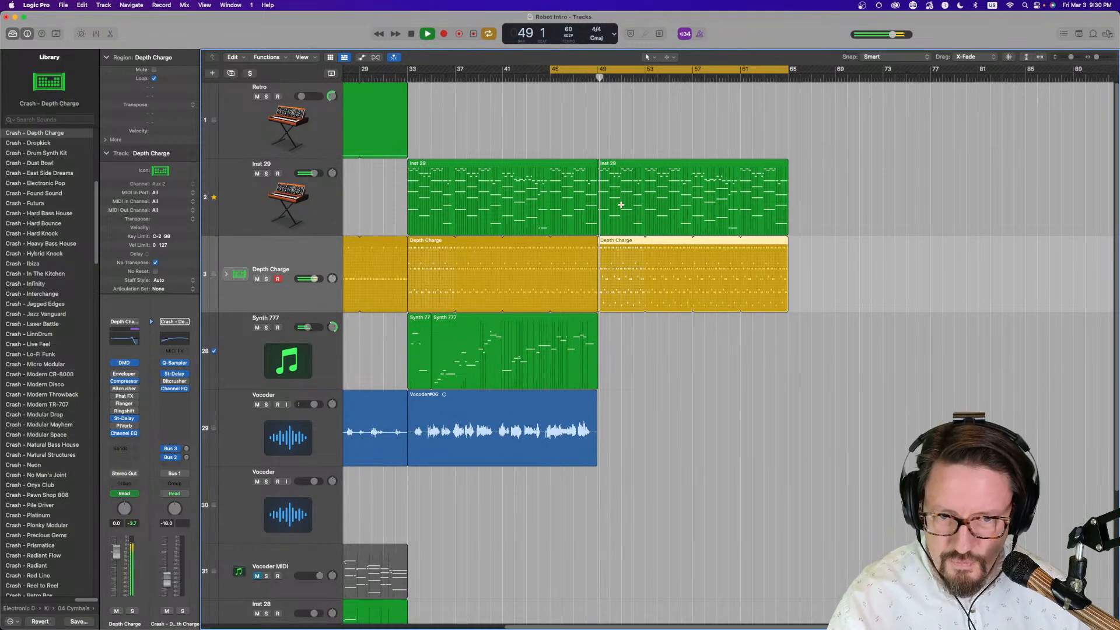
key(space)
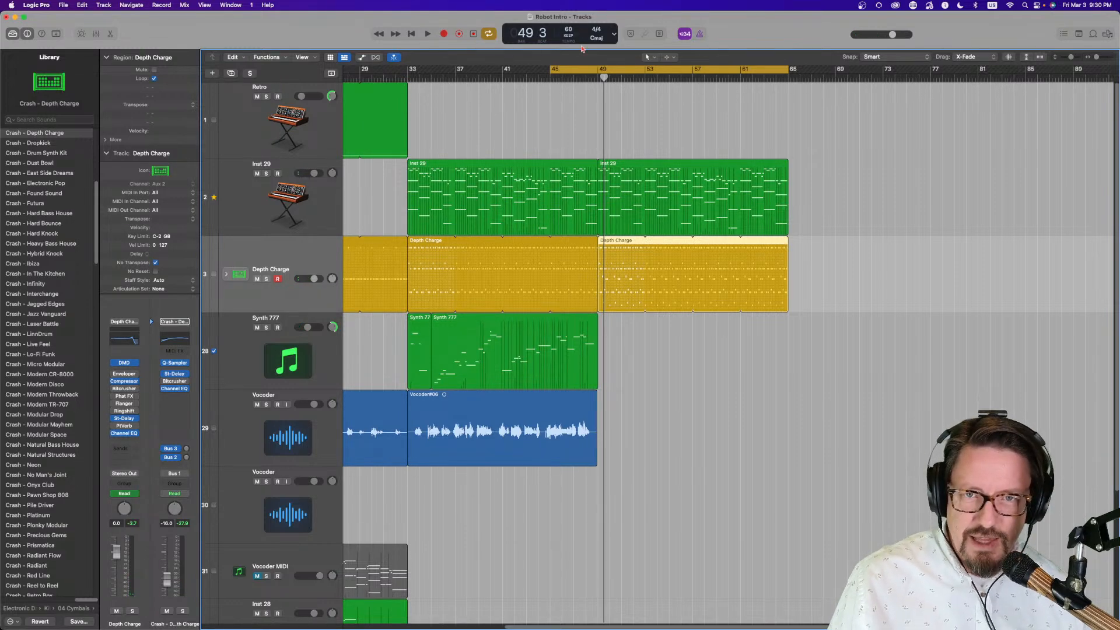
Trim the end of the earlier Depth Charge region to just before bar 49 and audition the gap with a cycle starting at bar 48.
click(595, 77)
scroll(598, 272, up, 5)
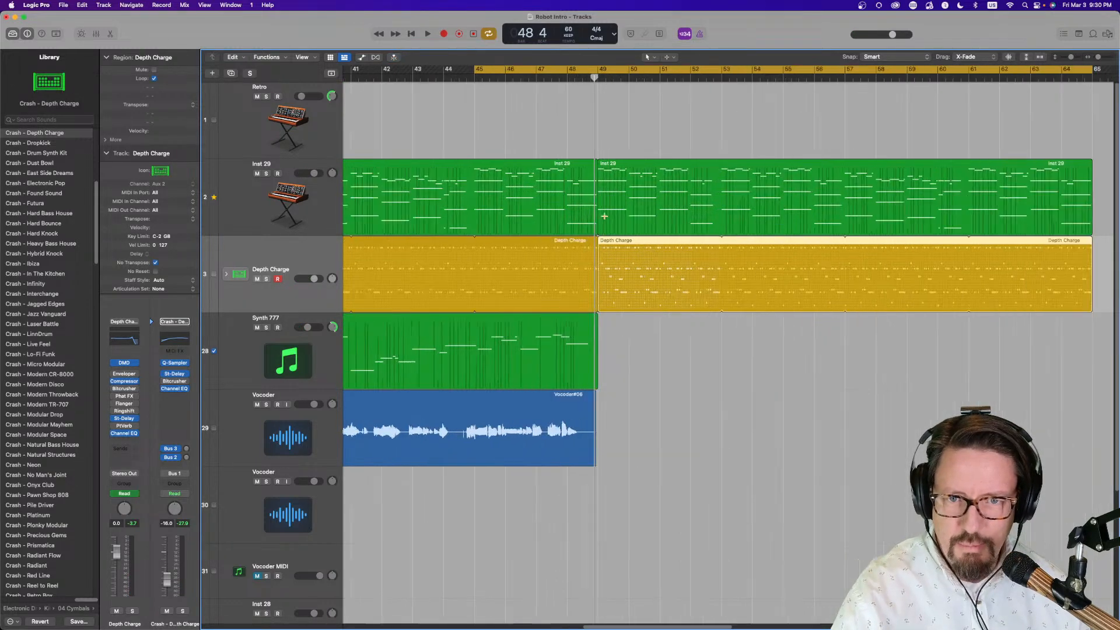
drag(598, 246, 593, 248)
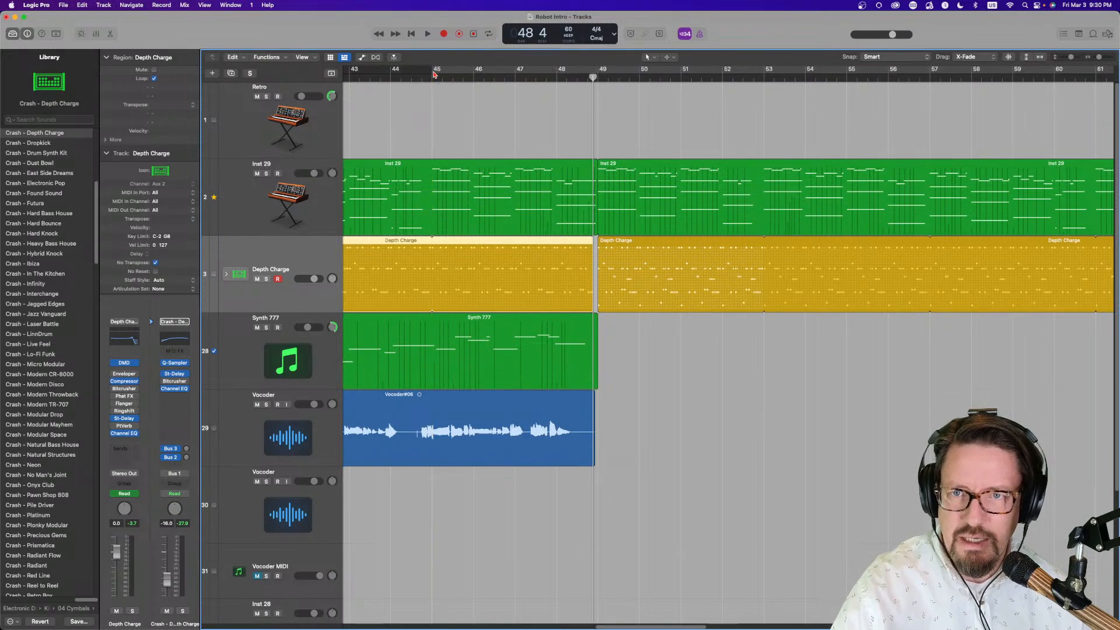
drag(448, 69, 712, 72)
key(space)
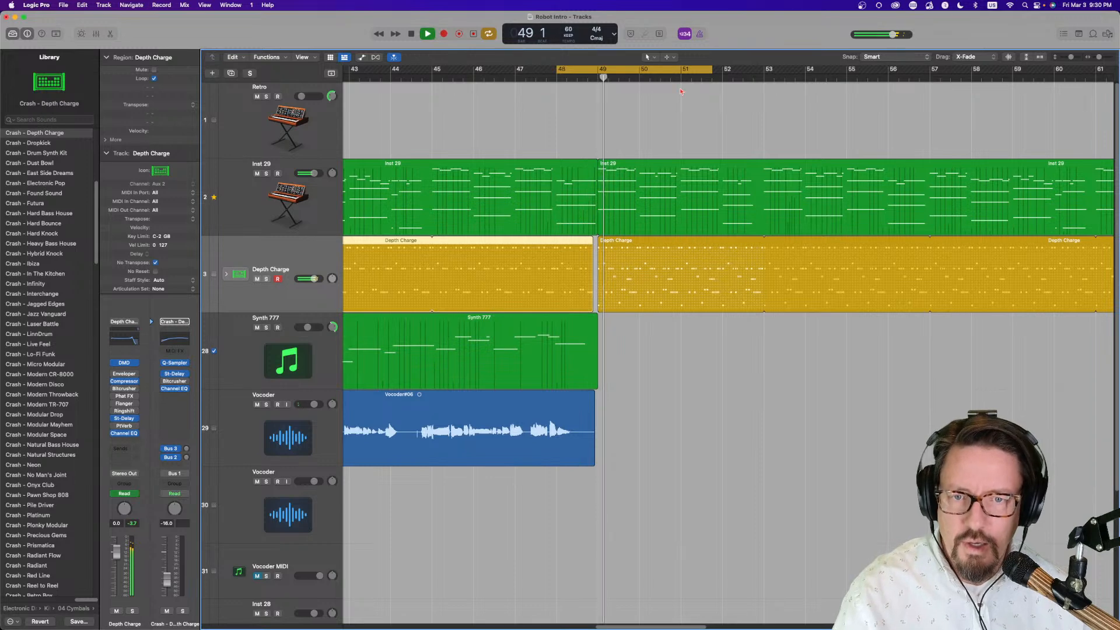
key(space)
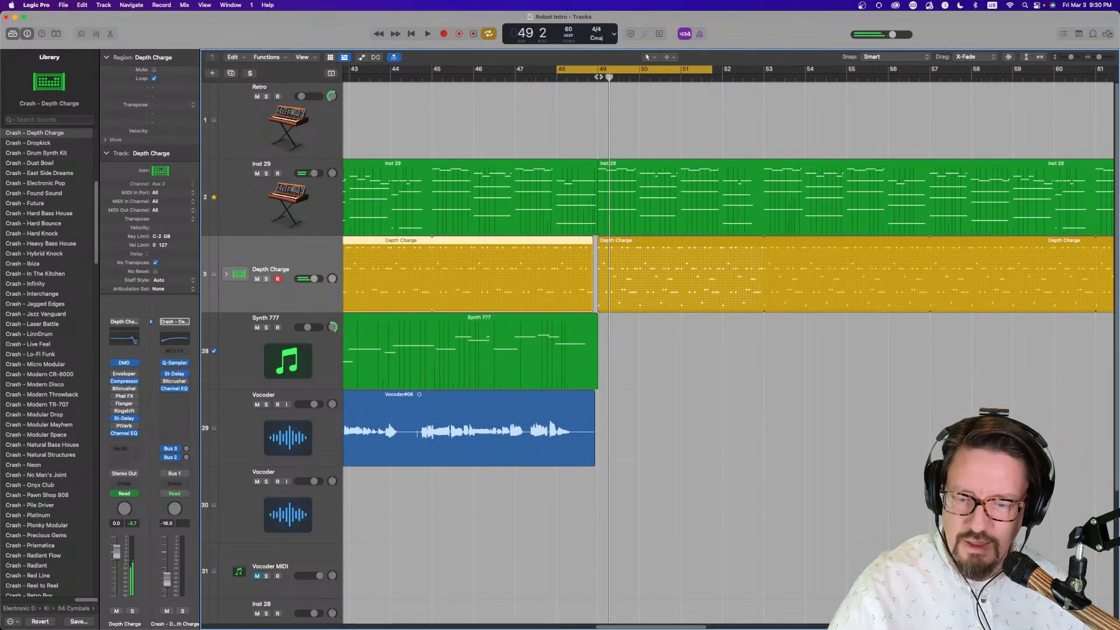
Set the cycle range over the new section, from bar 49 to bar 65.
key(super+Left)
key(super+Left)
key(super+Left)
key(super+Left)
scroll(612, 73, right, 3)
drag(549, 71, 723, 81)
scroll(590, 305, down, 4)
scroll(591, 305, up, 4)
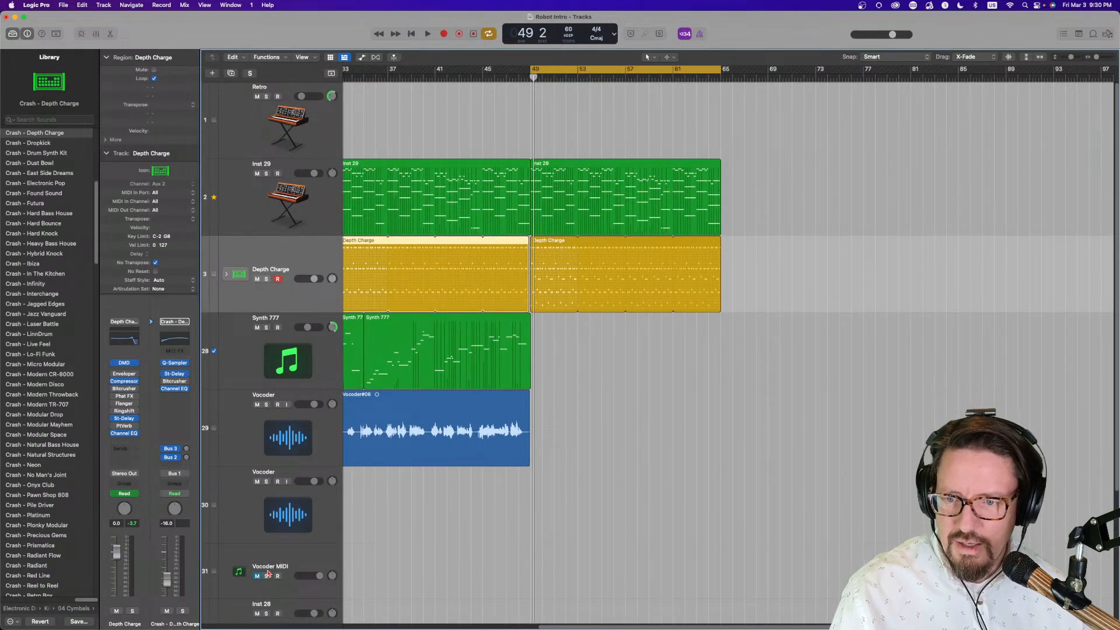
Select the empty duplicate Vocoder track, turn on its input monitoring, and open its Reason Rack plug-in clear of the lower screen area.
click(290, 528)
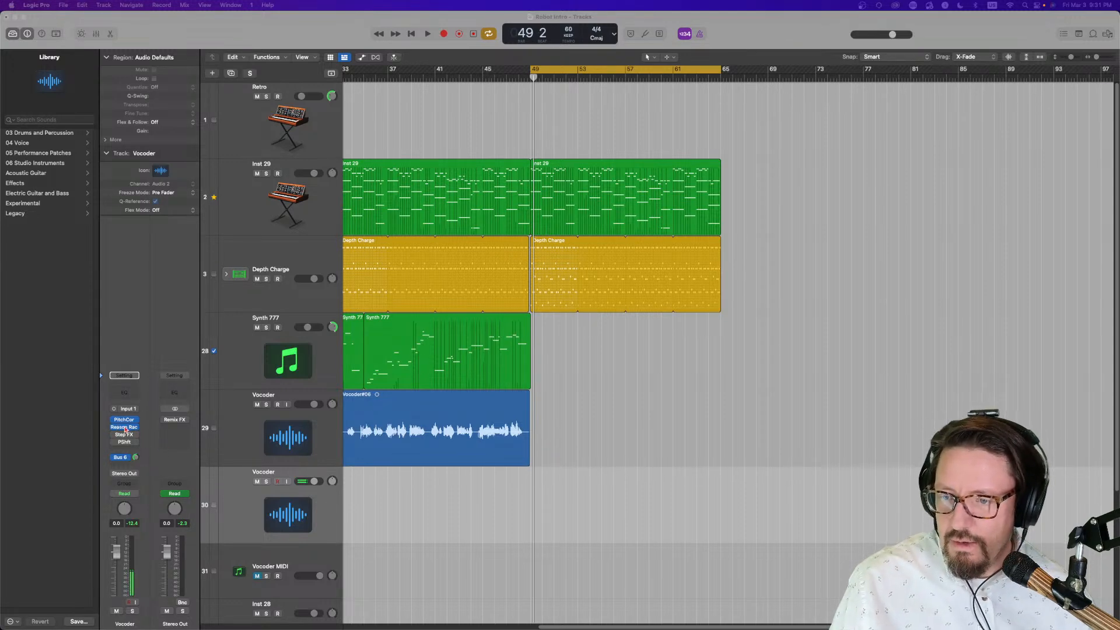
click(285, 482)
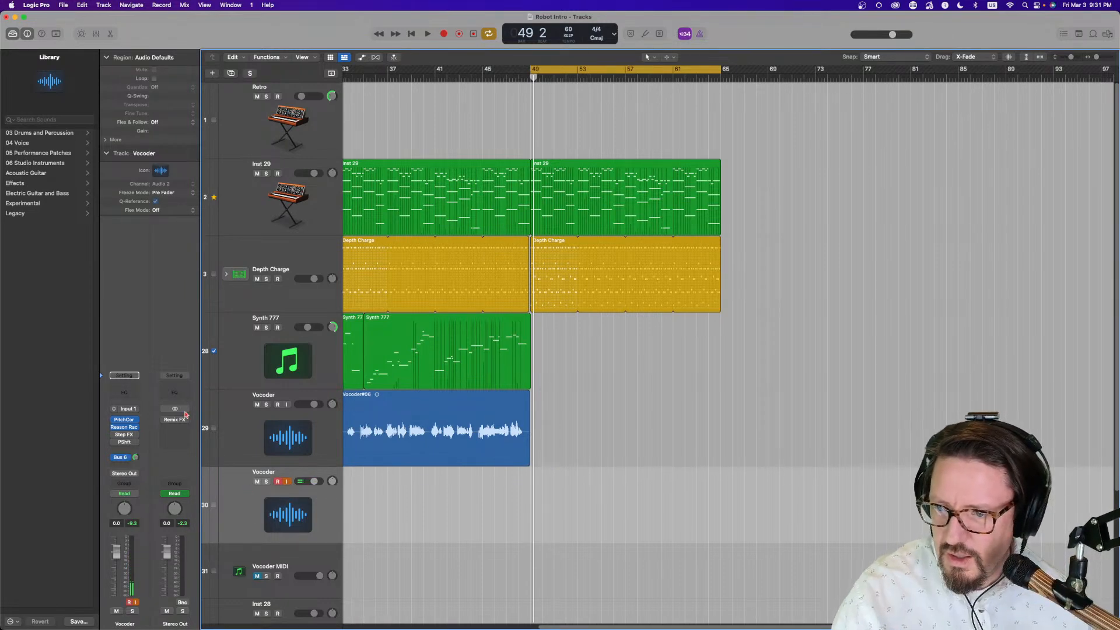
click(126, 428)
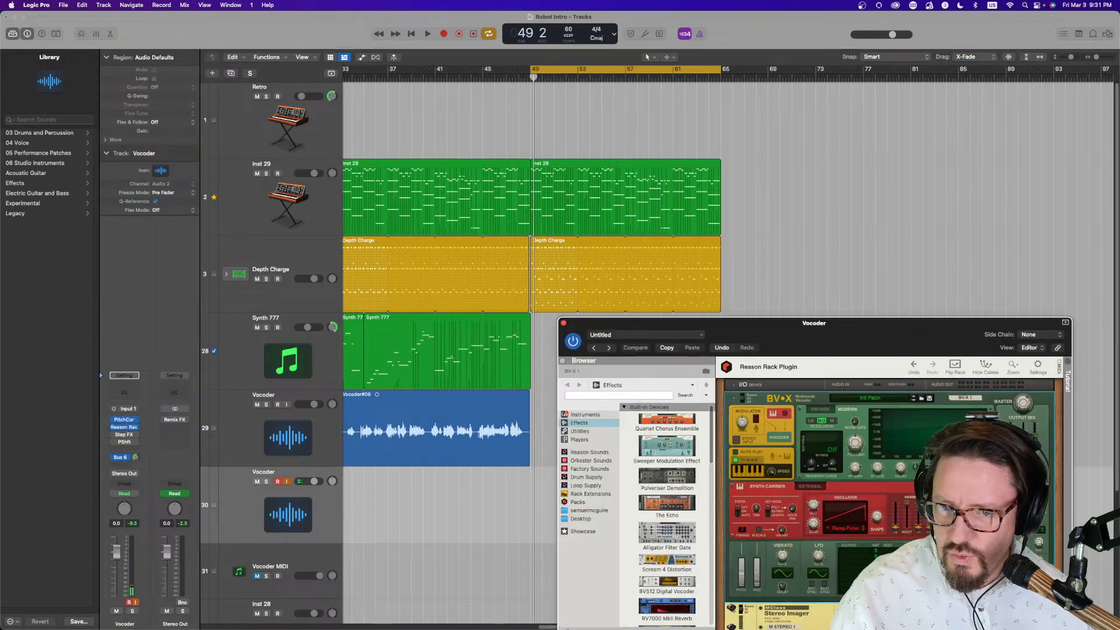
drag(820, 346, 733, 135)
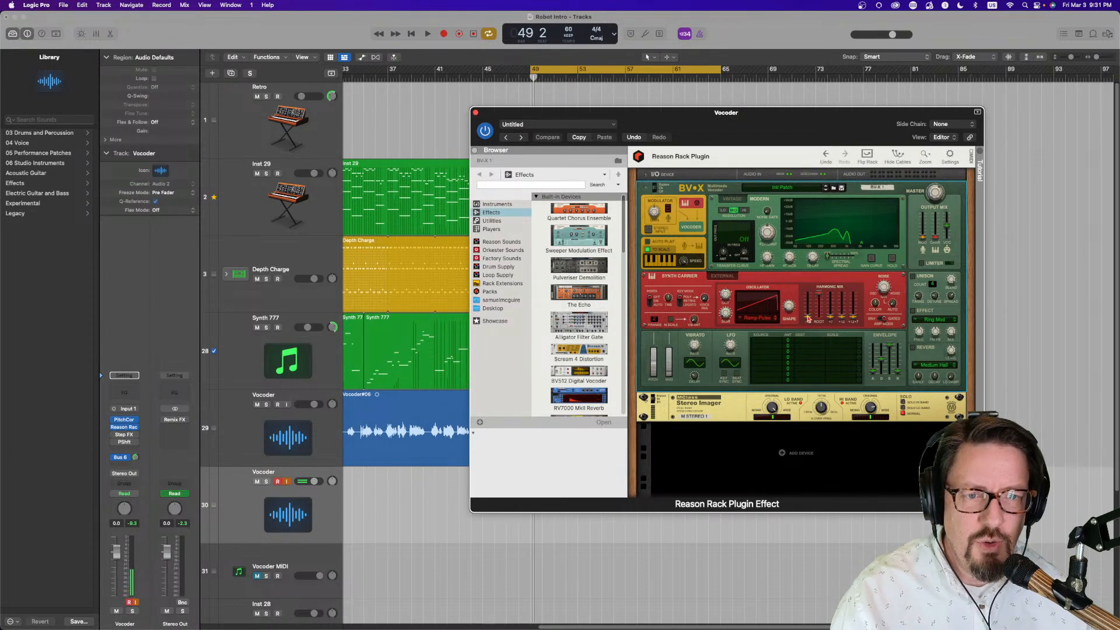
Raise a harmonic mix slider in the BV-X synth carrier and fine-tune a knob in its noise section.
drag(833, 319, 838, 284)
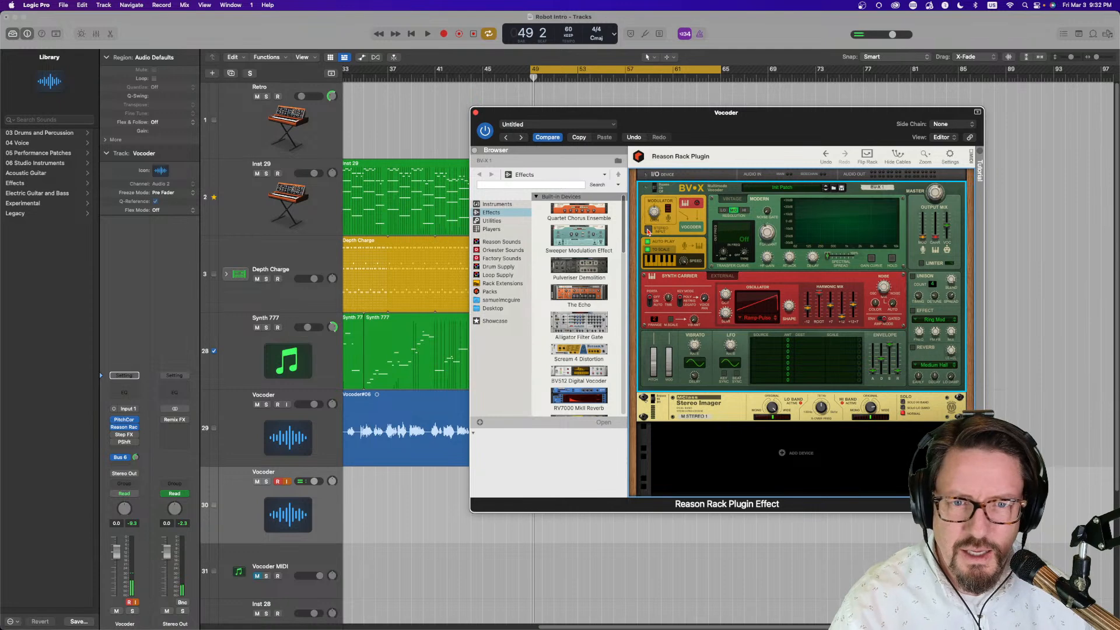
mouse_move(654, 209)
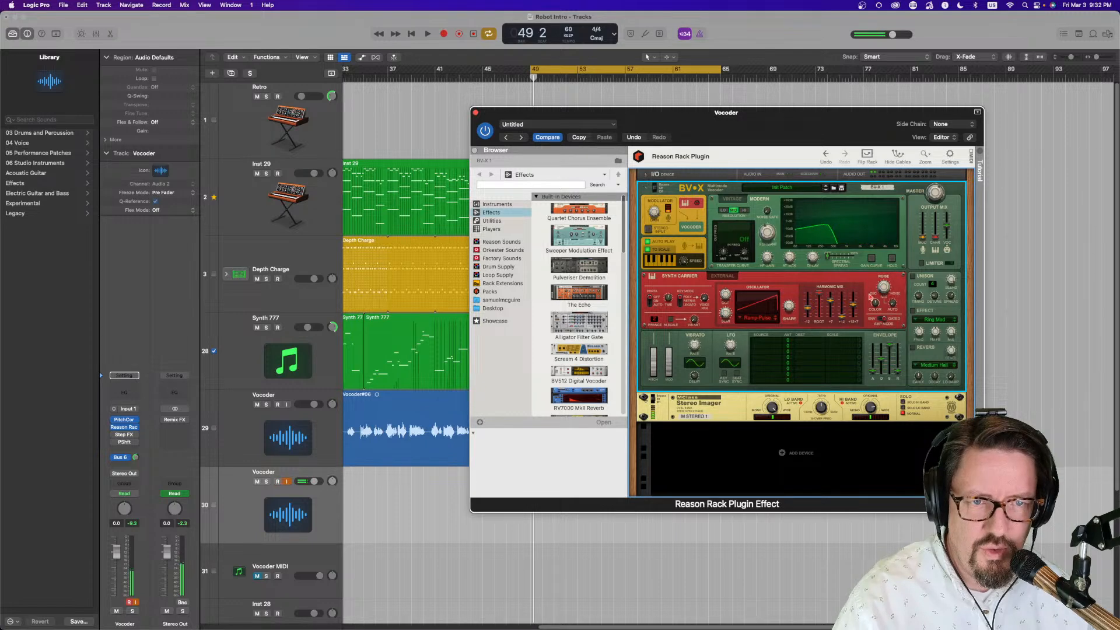
drag(874, 304, 874, 296)
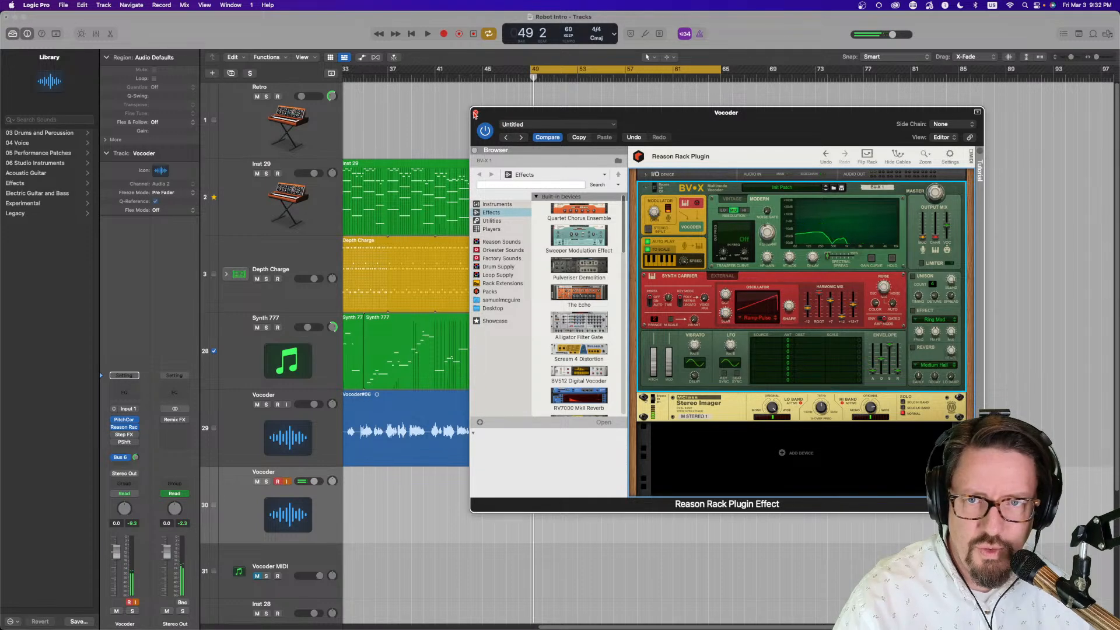
Close the Reason Rack plug-in and record a vocoder take from bar 49 on the duplicate Vocoder track.
click(476, 113)
key(r)
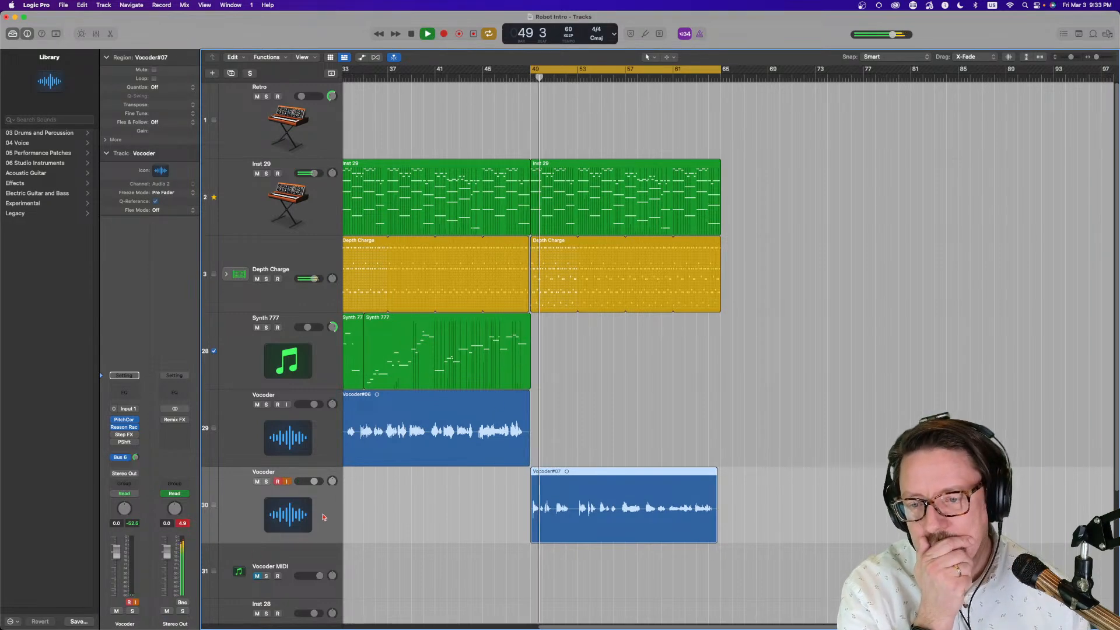
Reopen Reason Rack during playback, compare the BV-X with Unison off and on, leave Unison on, and adjust the master volume.
click(125, 427)
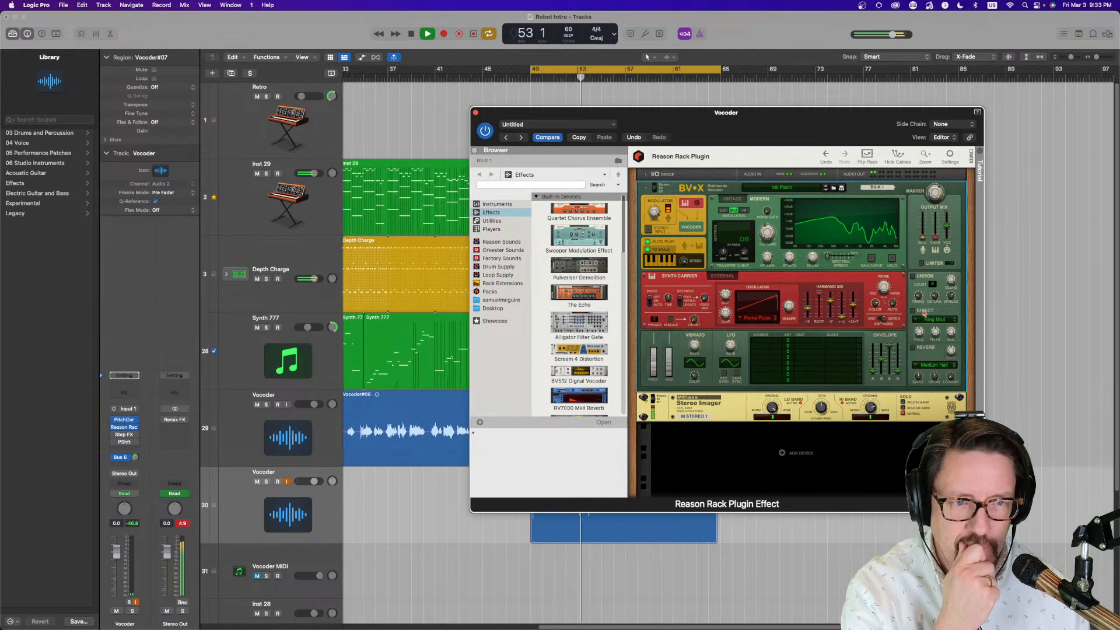
click(913, 278)
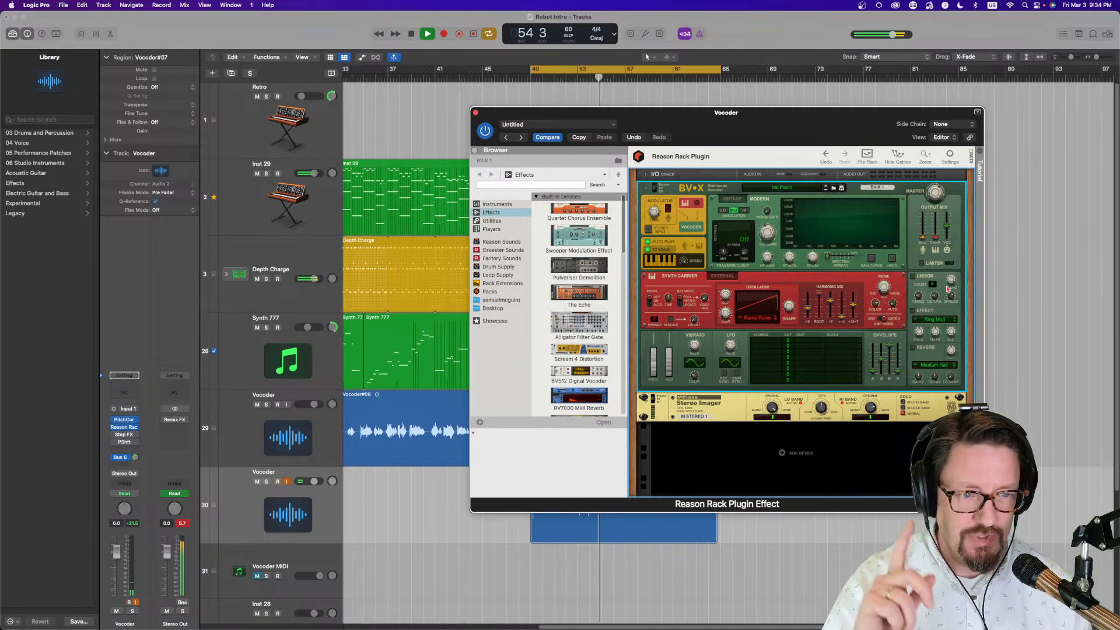
mouse_move(932, 202)
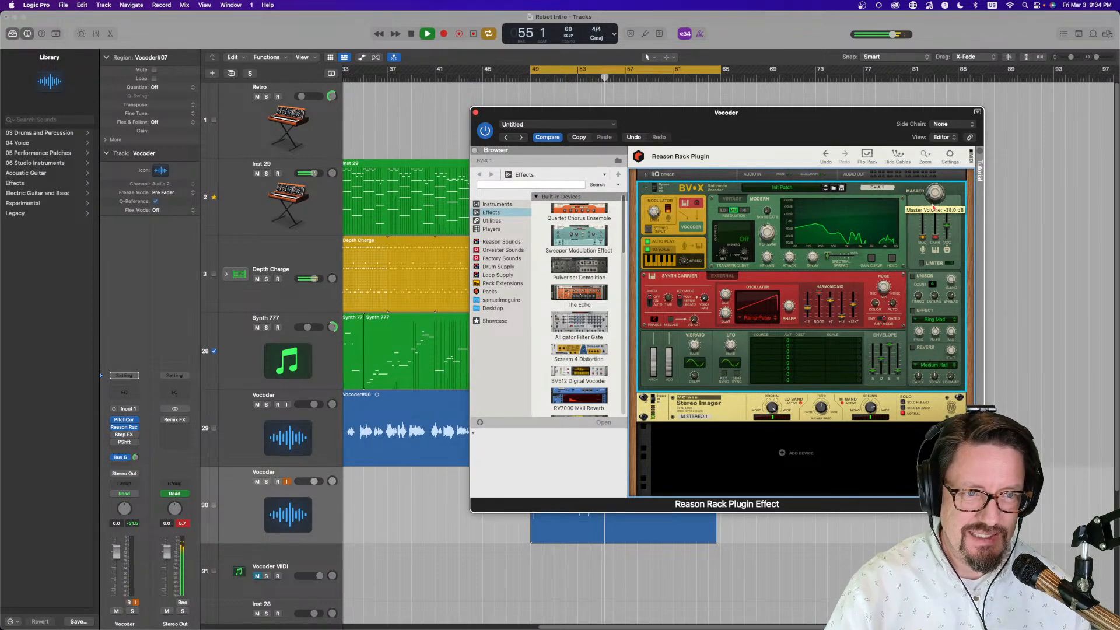
click(914, 278)
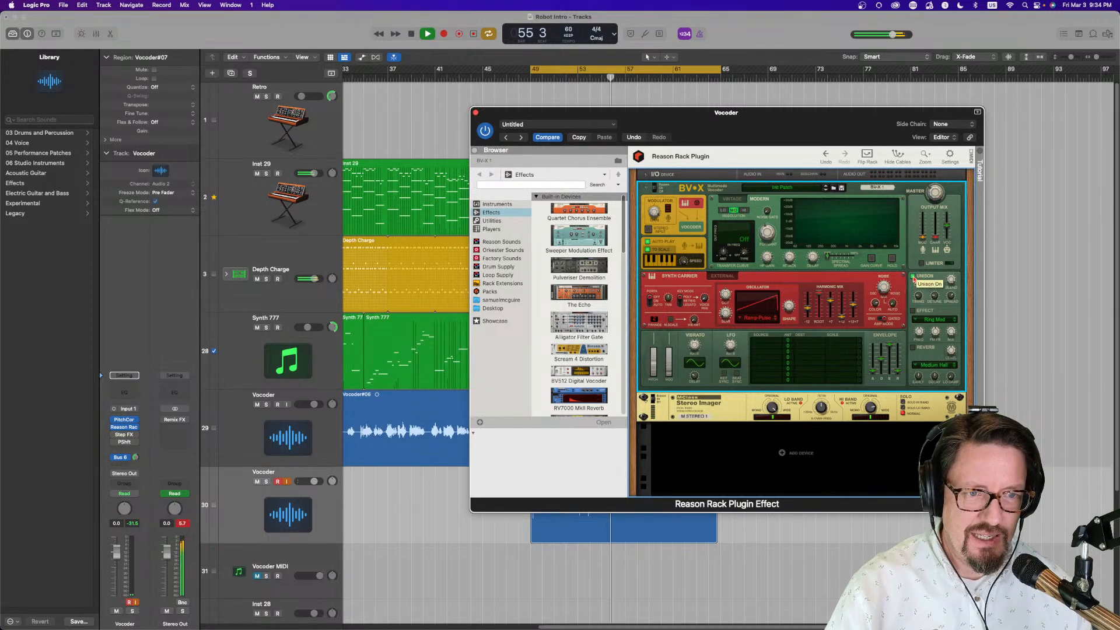
mouse_move(934, 192)
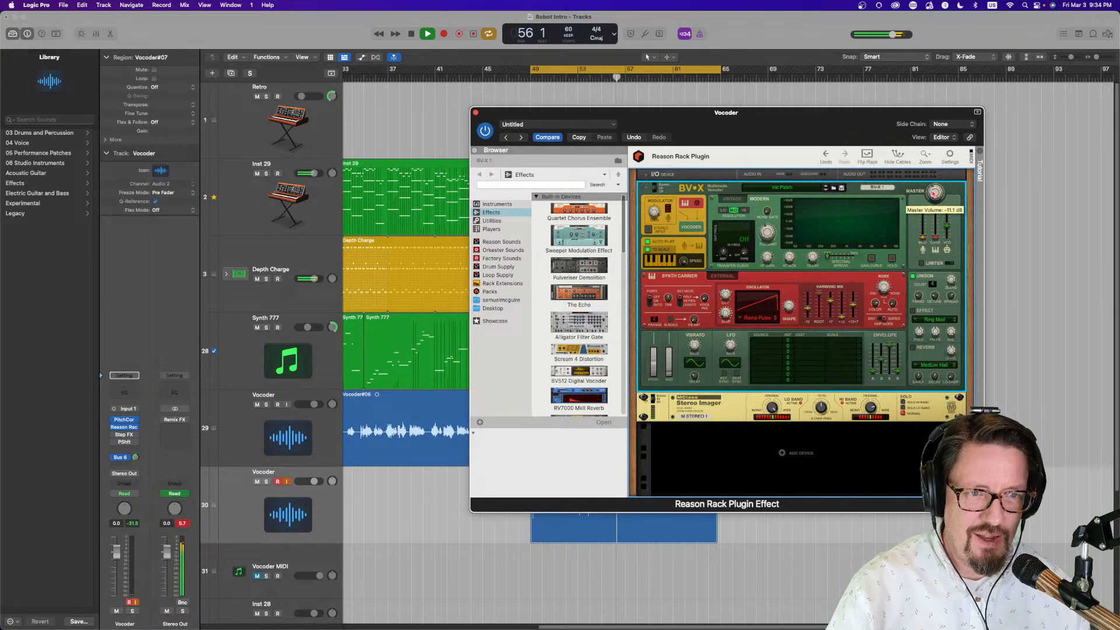
drag(934, 189, 932, 196)
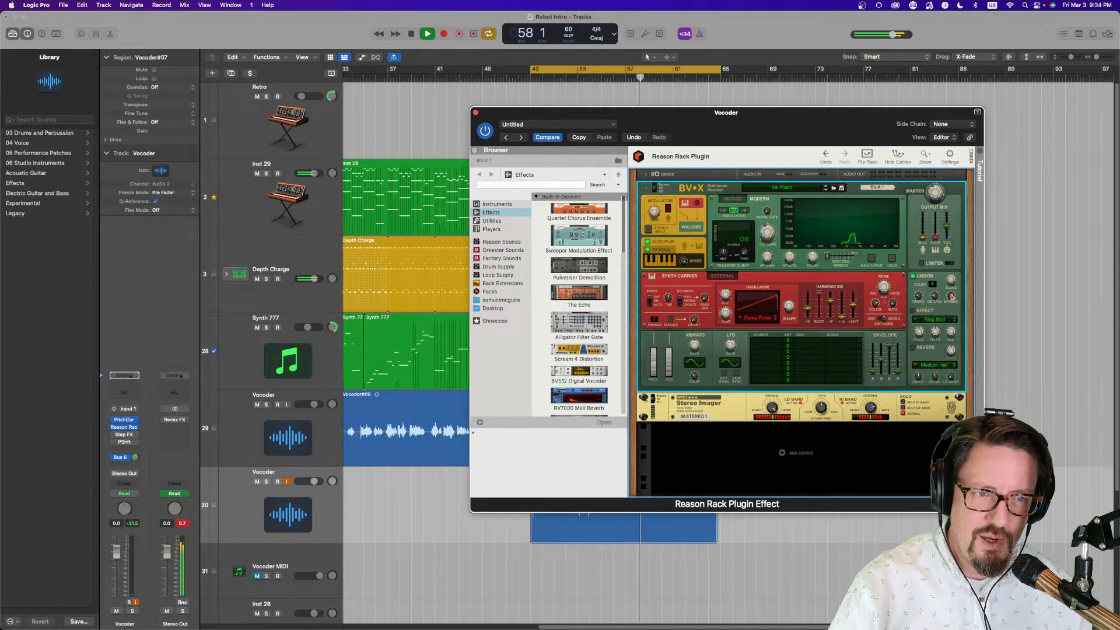
Adjust the BV-X Unison detune and readjust the master volume to suit the mix.
mouse_move(936, 296)
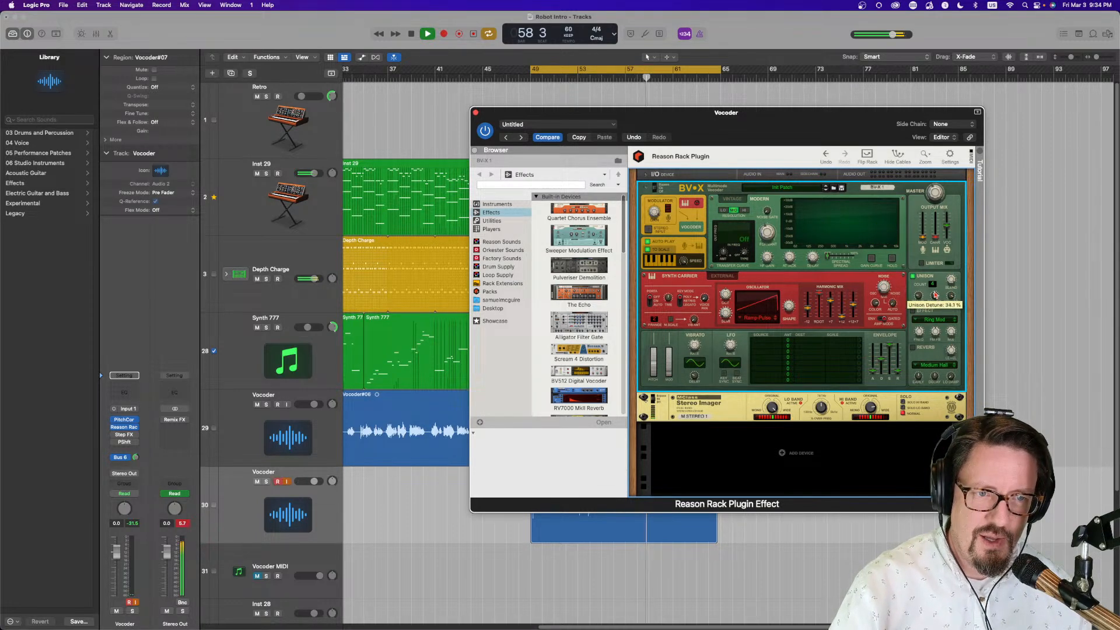
drag(930, 299, 934, 302)
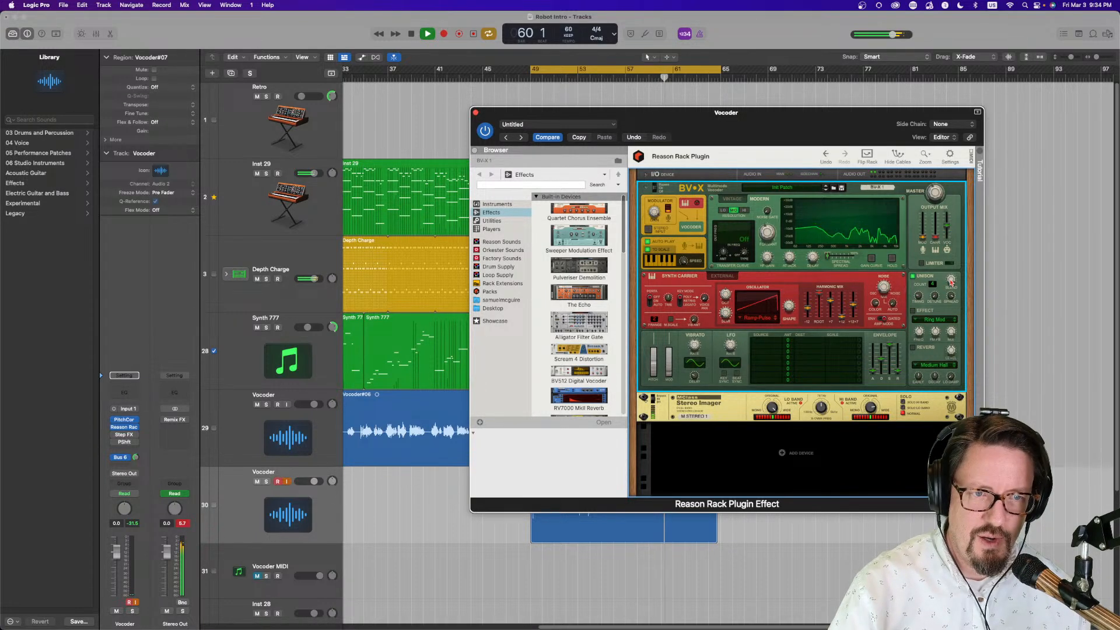
mouse_move(937, 195)
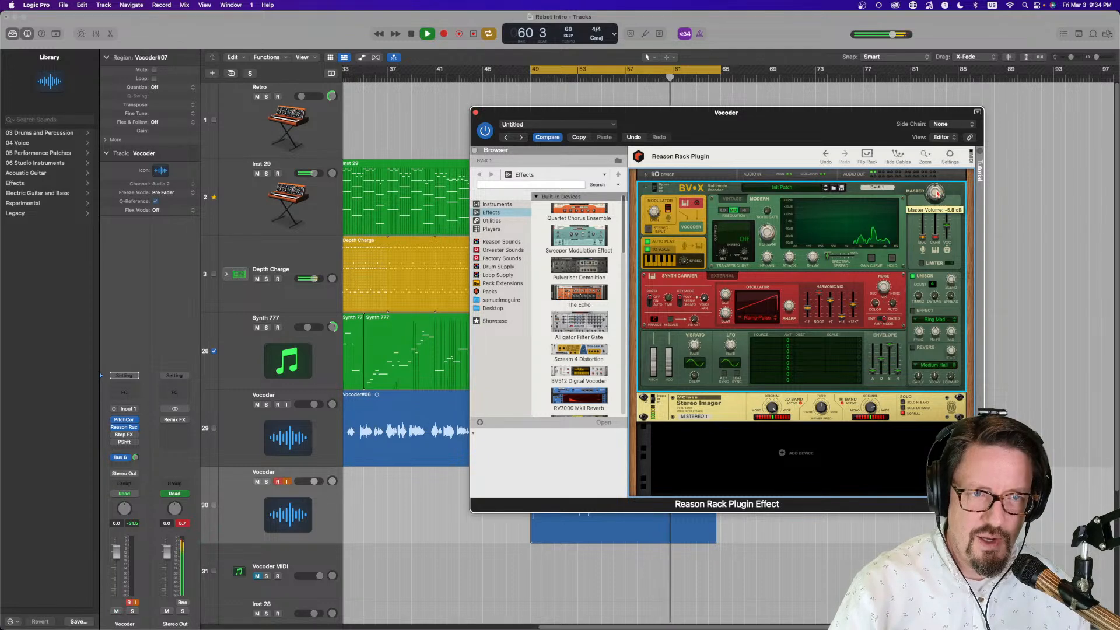
drag(938, 193, 937, 194)
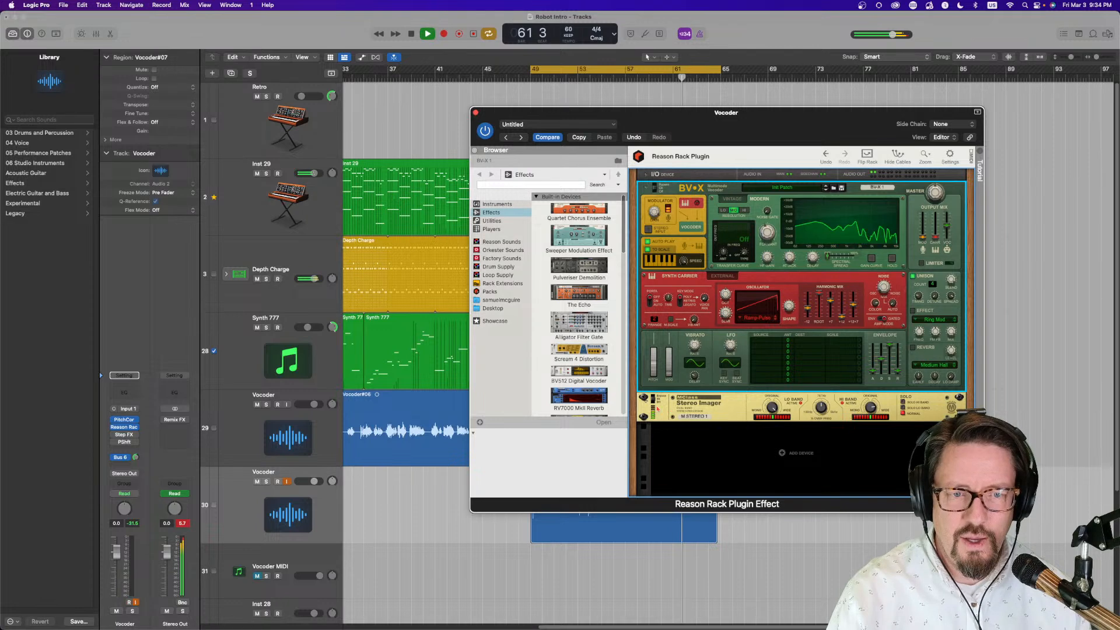
right_click(926, 406)
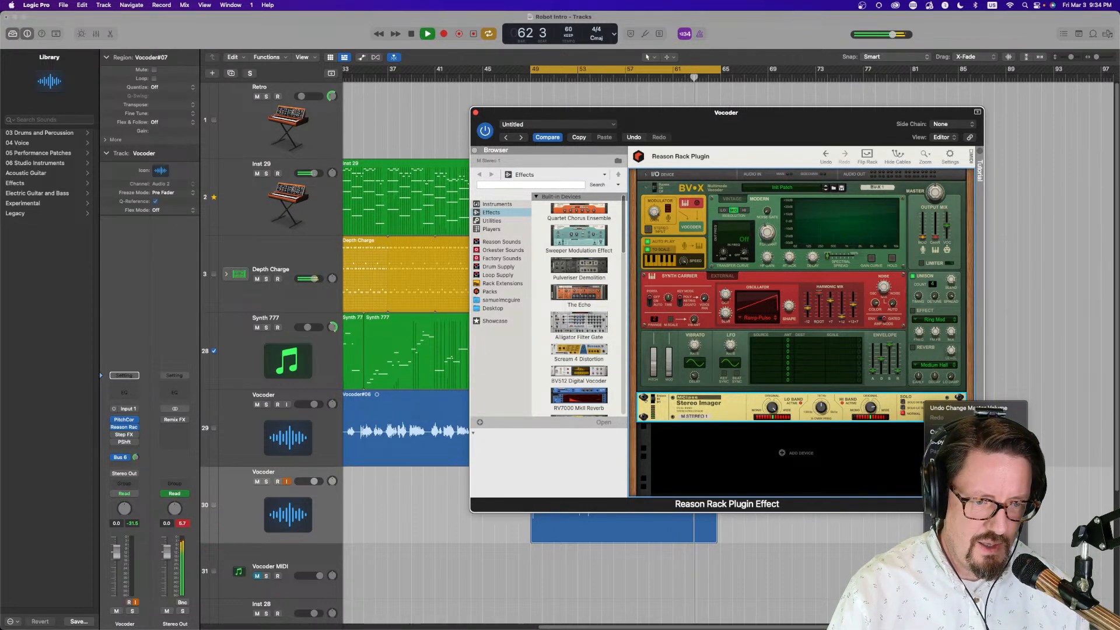
click(709, 411)
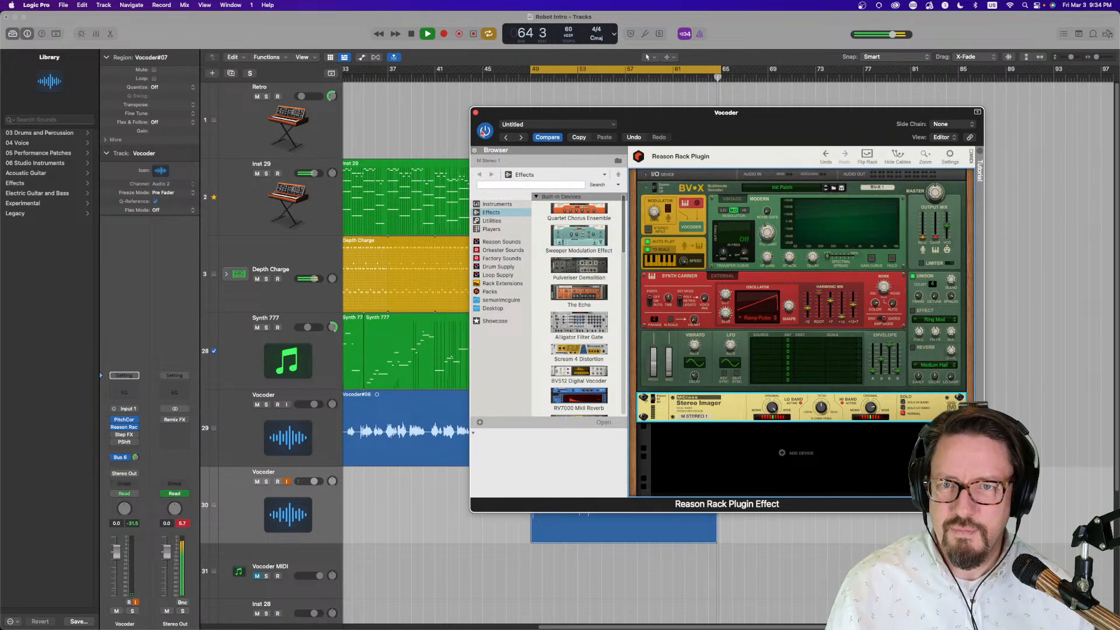
Close the Reason Rack plug-in and insert a Compressor between Pitch Correction and Reason Rack on the duplicate Vocoder track.
key(super+w)
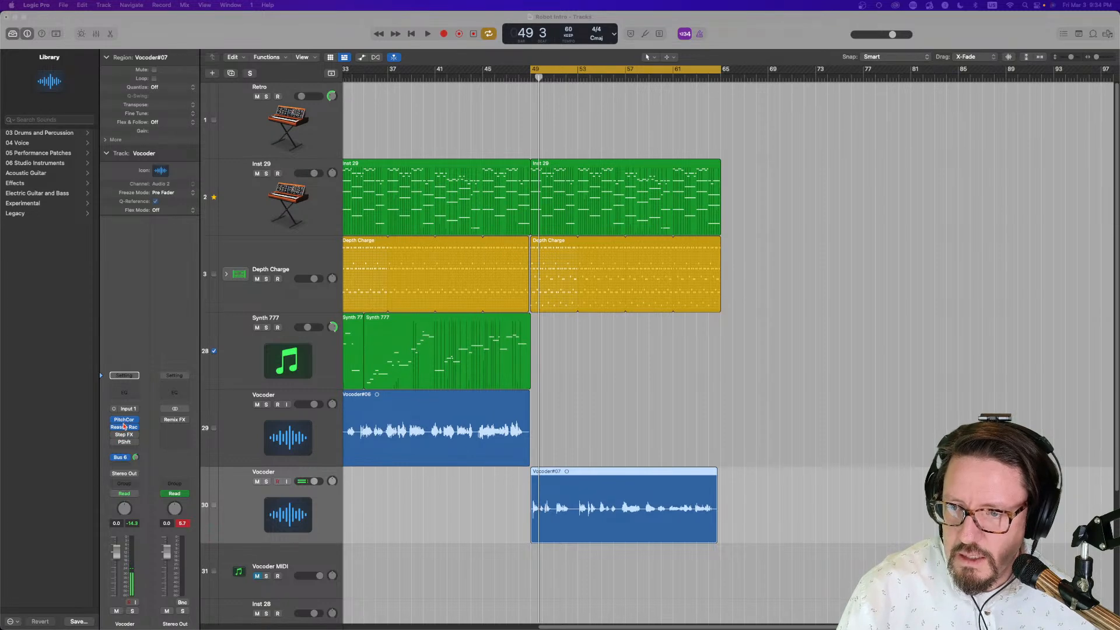
click(124, 427)
click(124, 427)
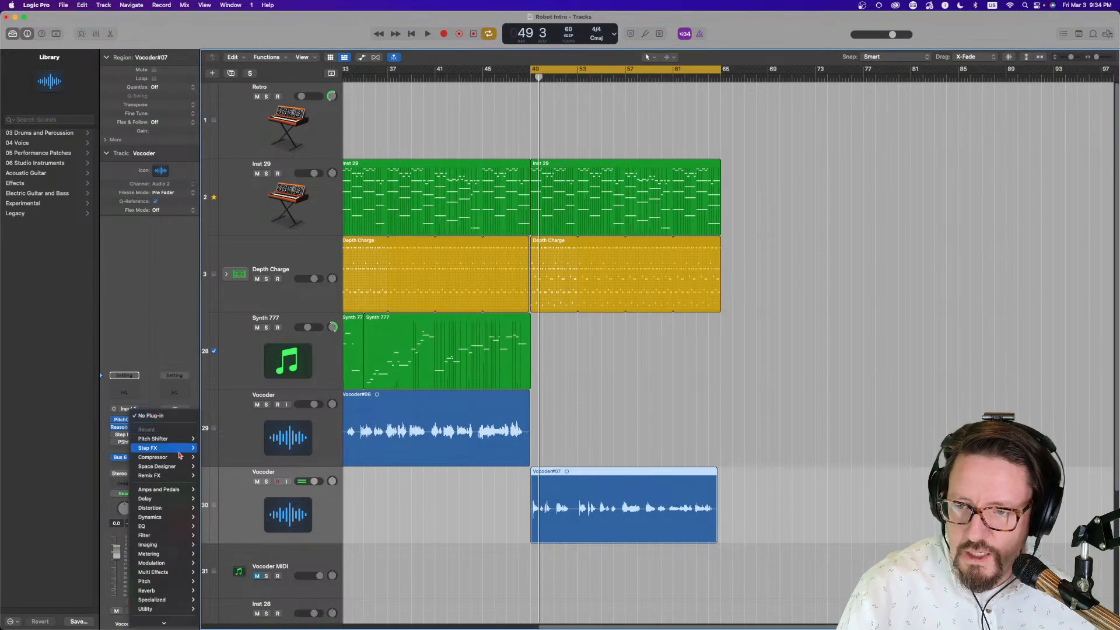
mouse_move(165, 522)
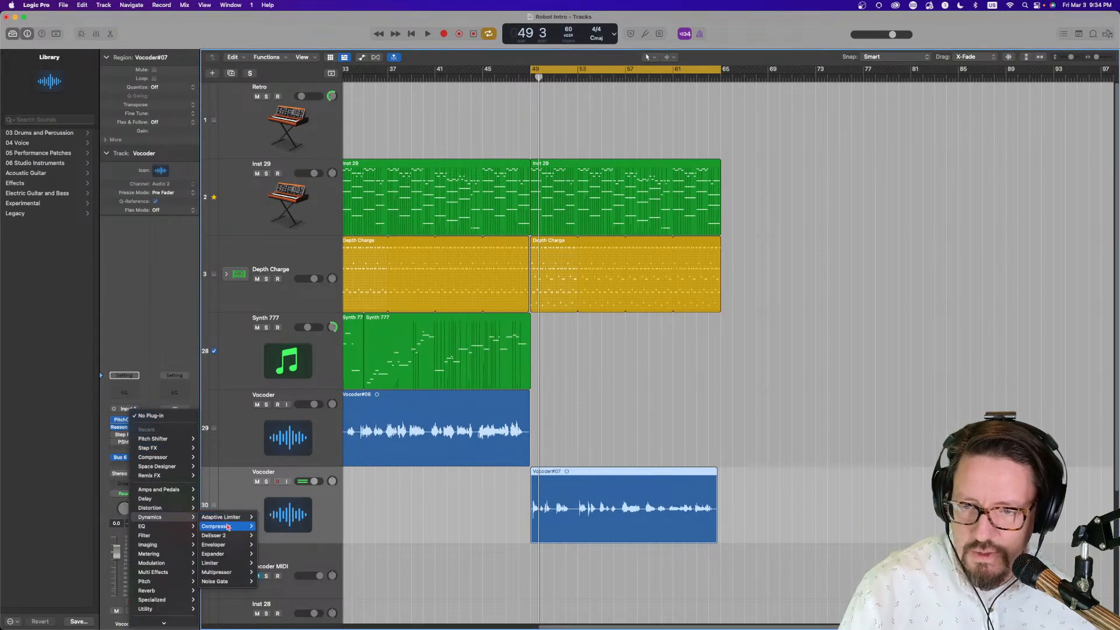
click(269, 527)
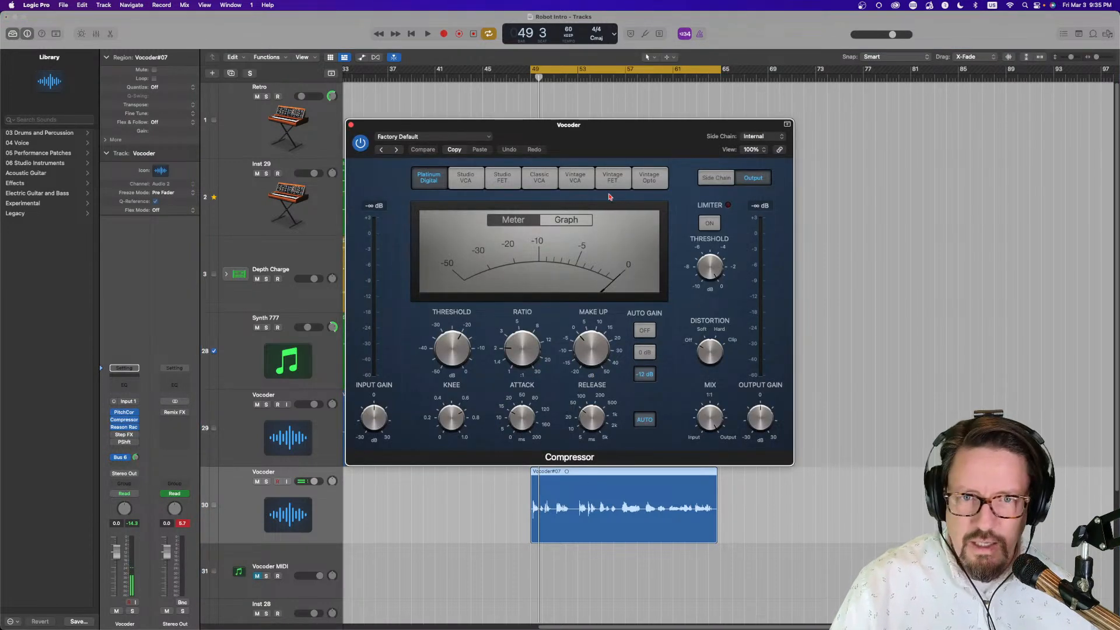
During playback, switch the Compressor to its graph display, lower the make-up gain, and set the threshold to about -32.5 dB.
key(space)
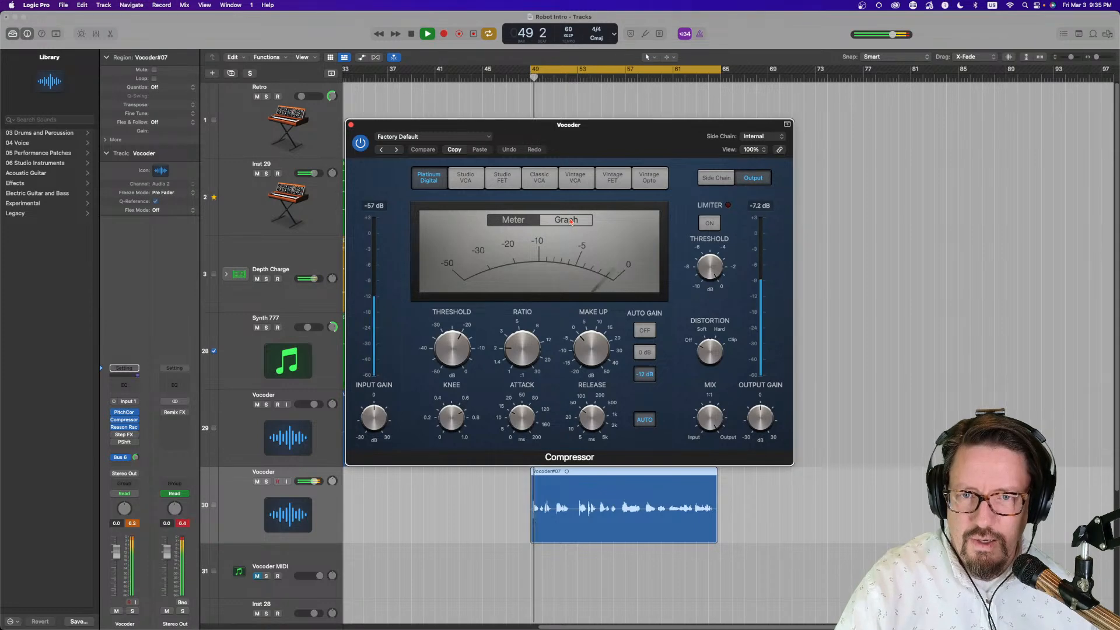
click(571, 222)
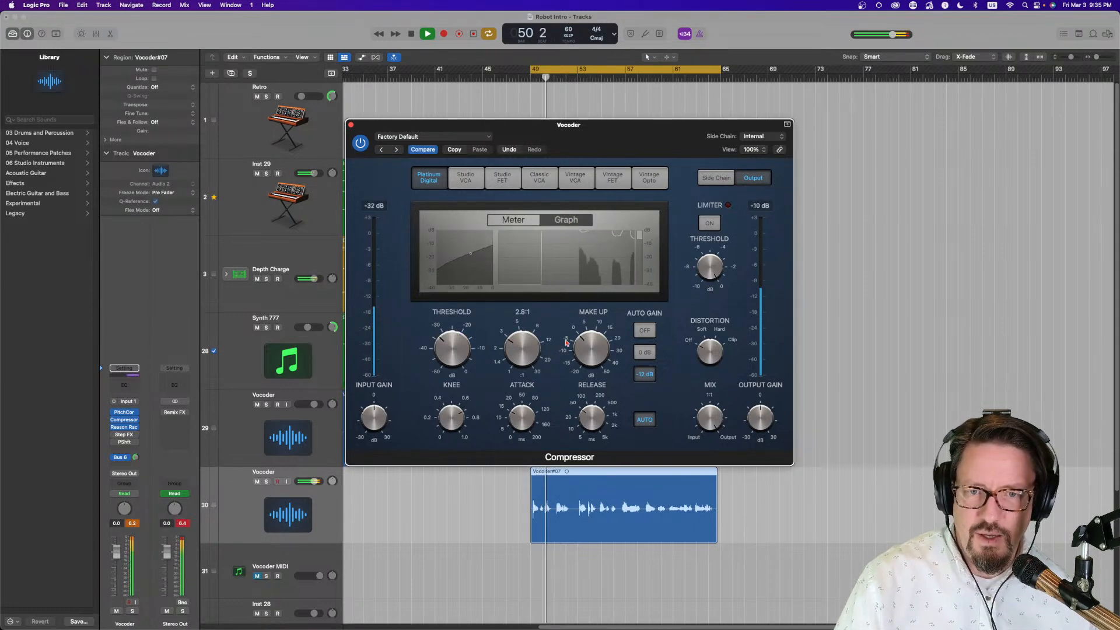
drag(580, 340, 583, 370)
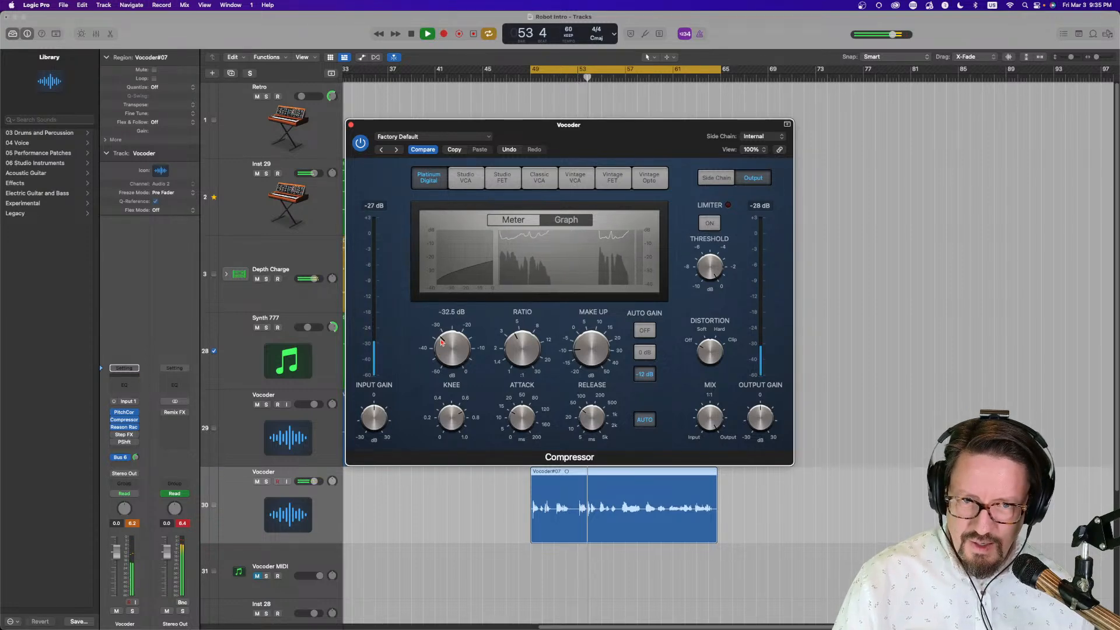
drag(442, 343, 441, 345)
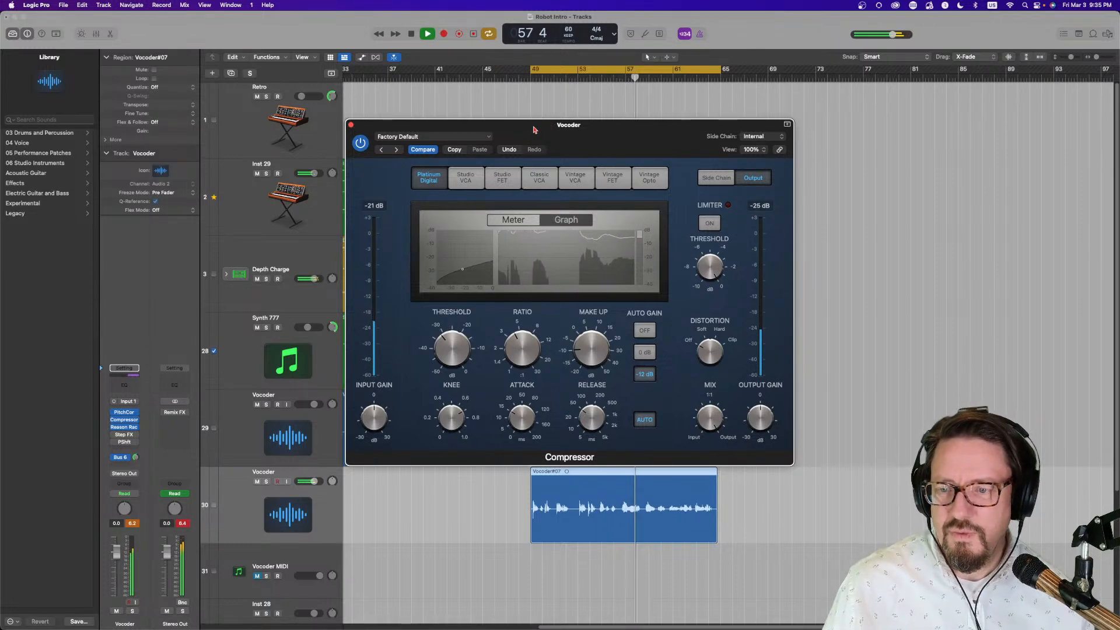
Close the Compressor and check the Pitch Correction settings on the duplicate Vocoder track.
click(351, 126)
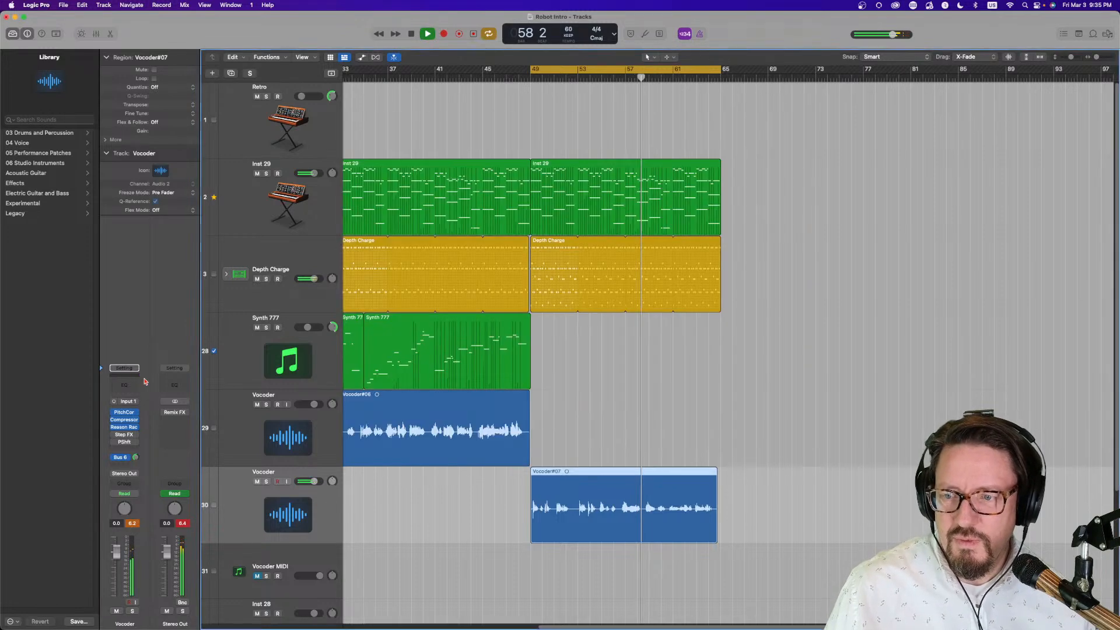
click(124, 412)
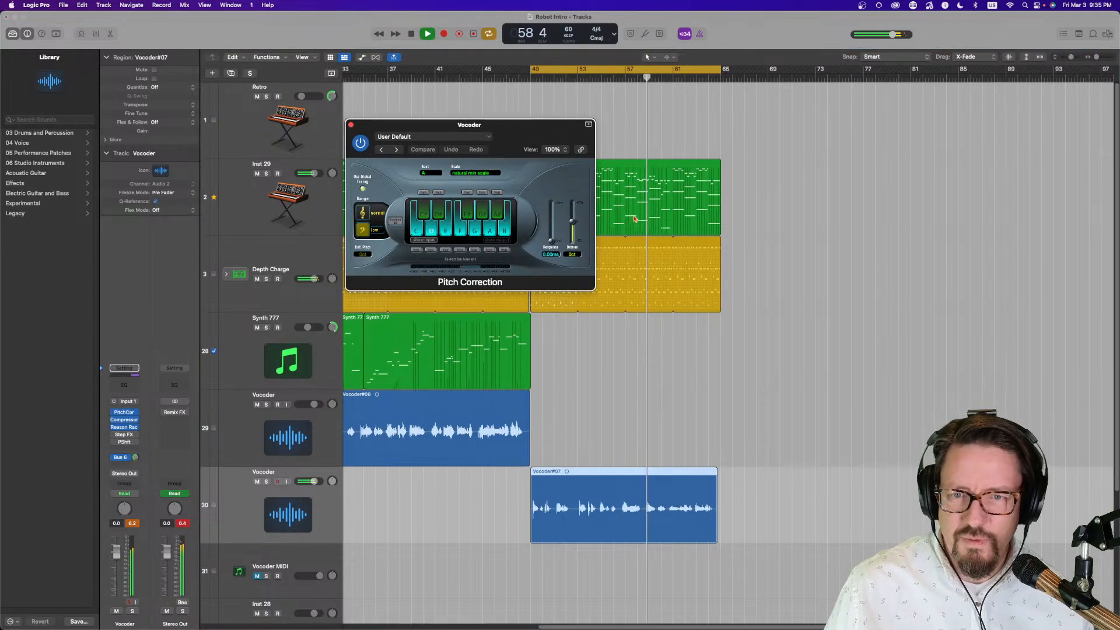
click(351, 125)
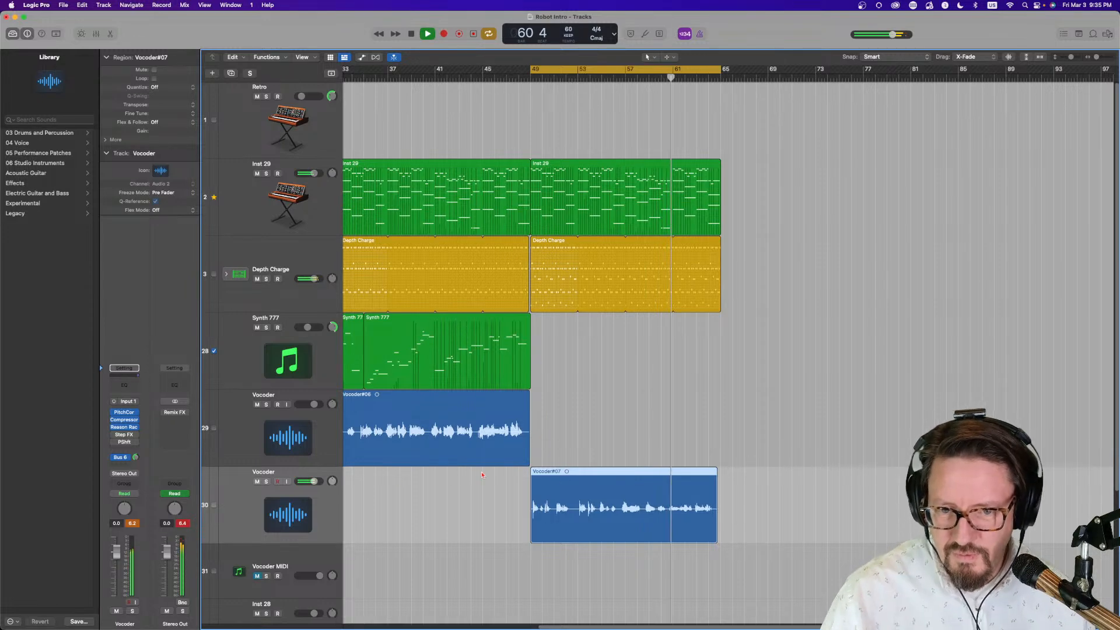
Raise the duplicate Vocoder track's Bus 6 send to 0.0 dB and set the track volume to -3.3 dB.
drag(314, 481, 309, 482)
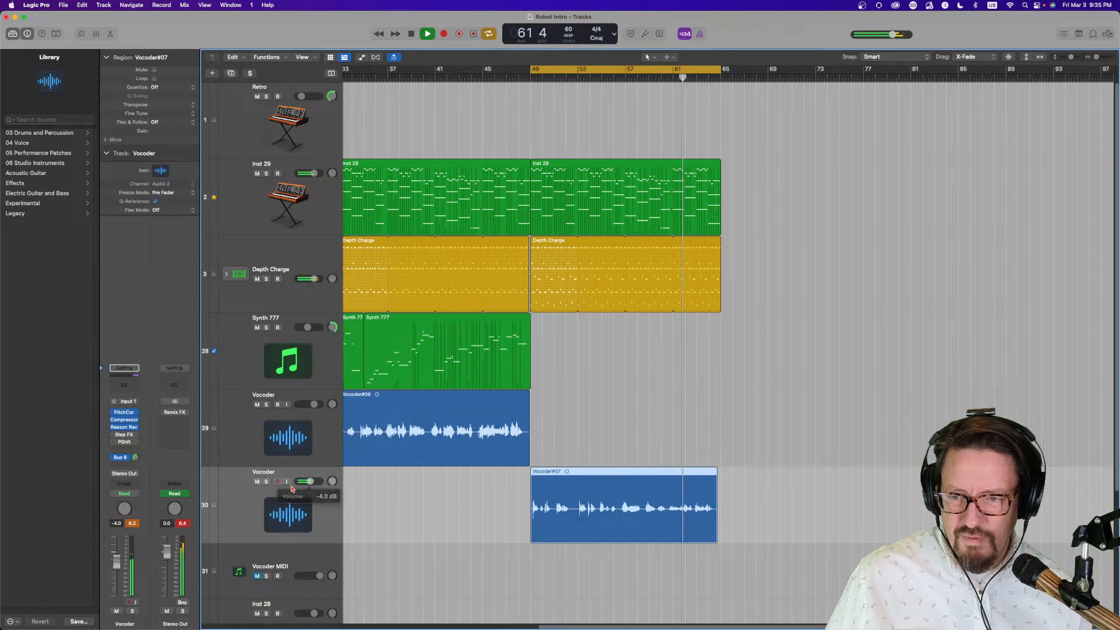
click(135, 457)
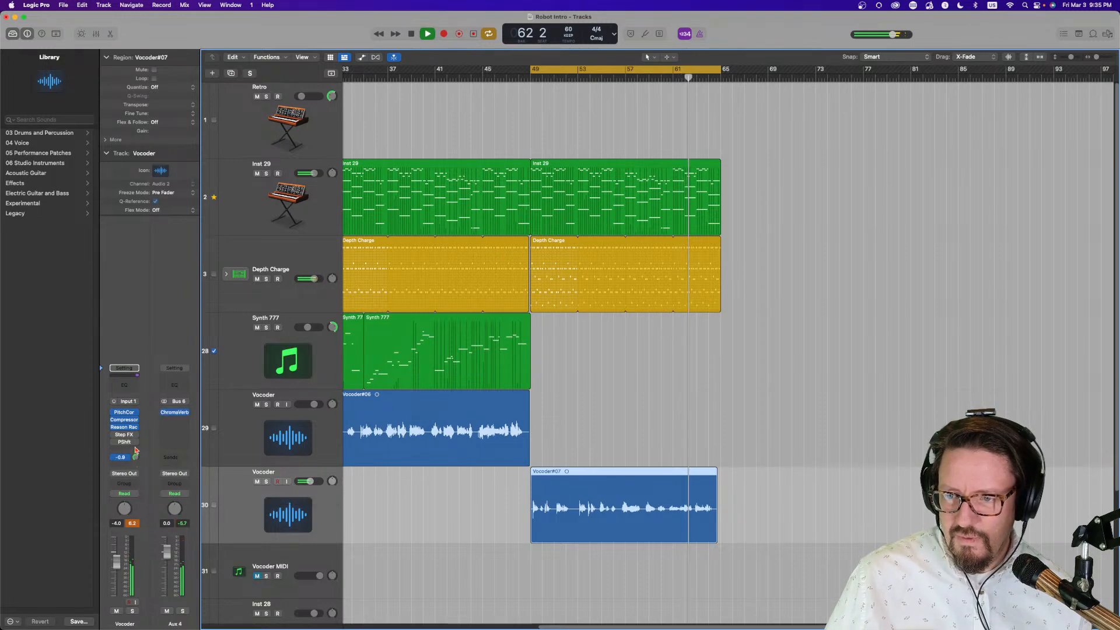
drag(135, 457, 135, 447)
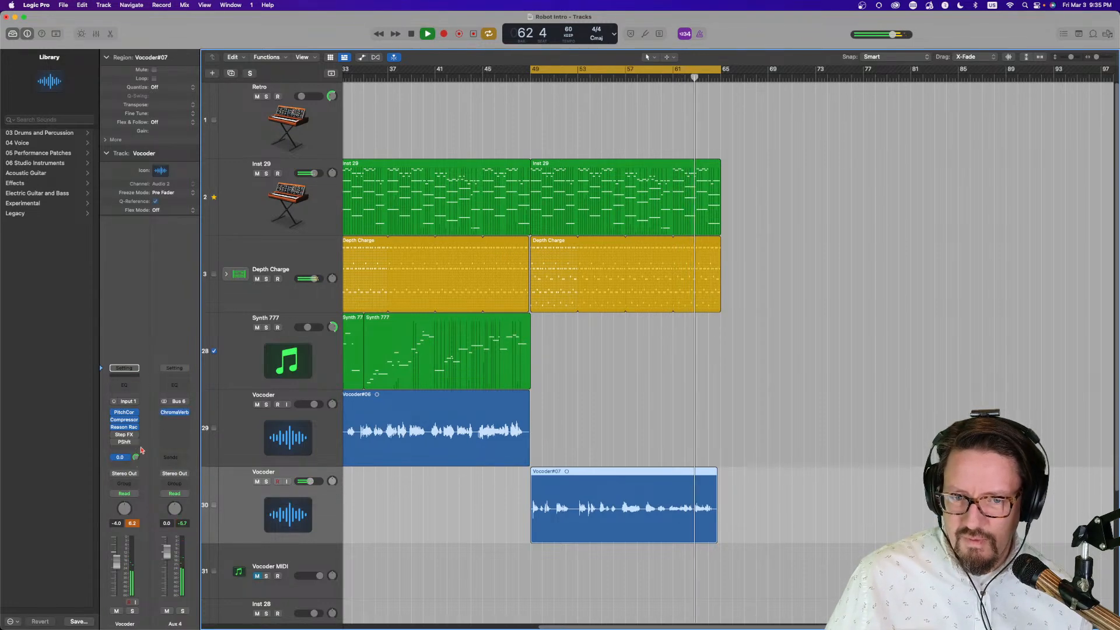
scroll(578, 419, left, 5)
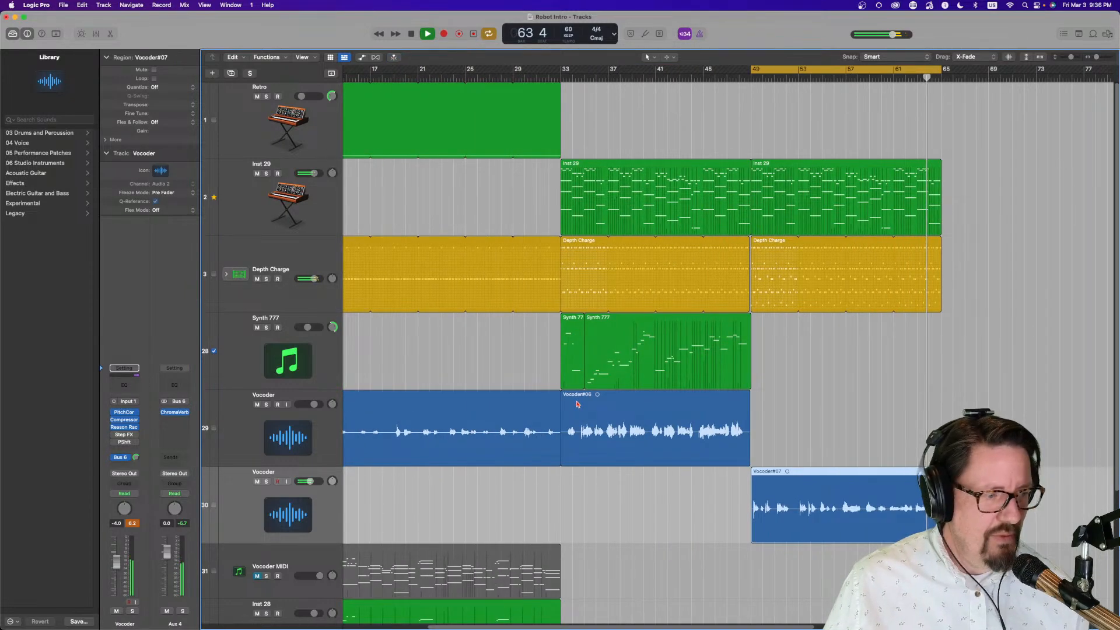
click(310, 482)
drag(310, 482, 312, 482)
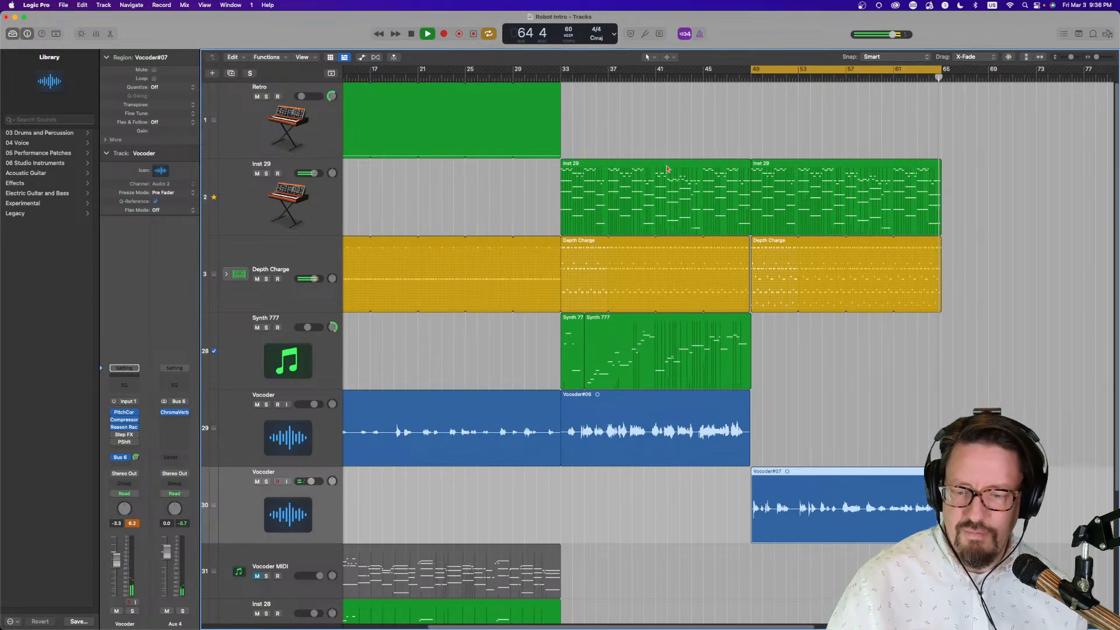
Extend the cycle range back to bar 25 and play the arrangement from there with all tracks reduced in height.
drag(752, 72, 466, 99)
key(space)
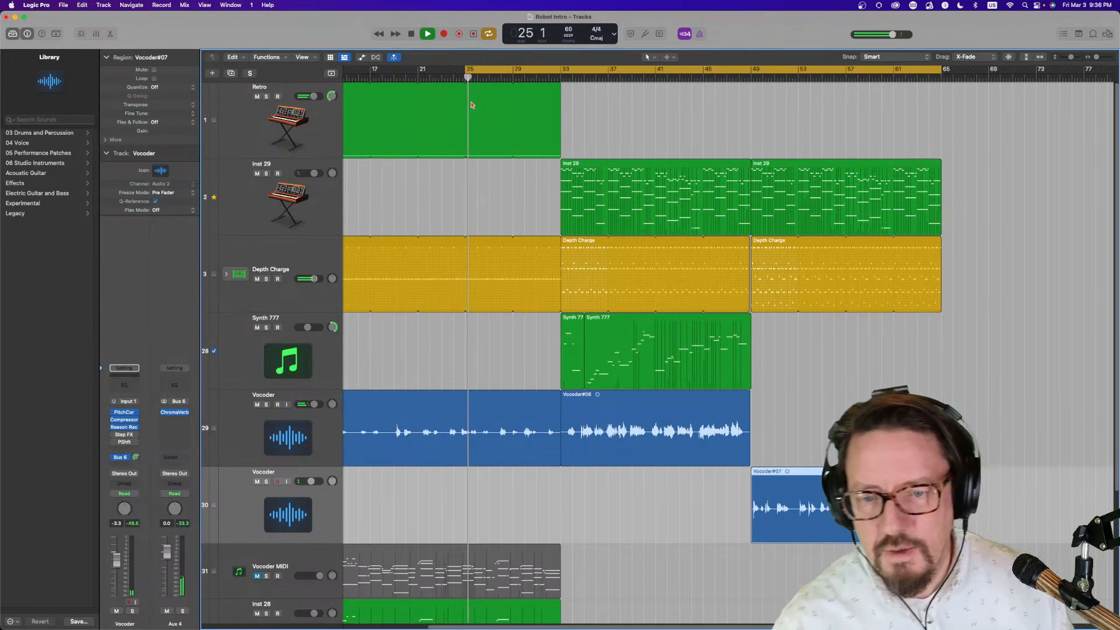
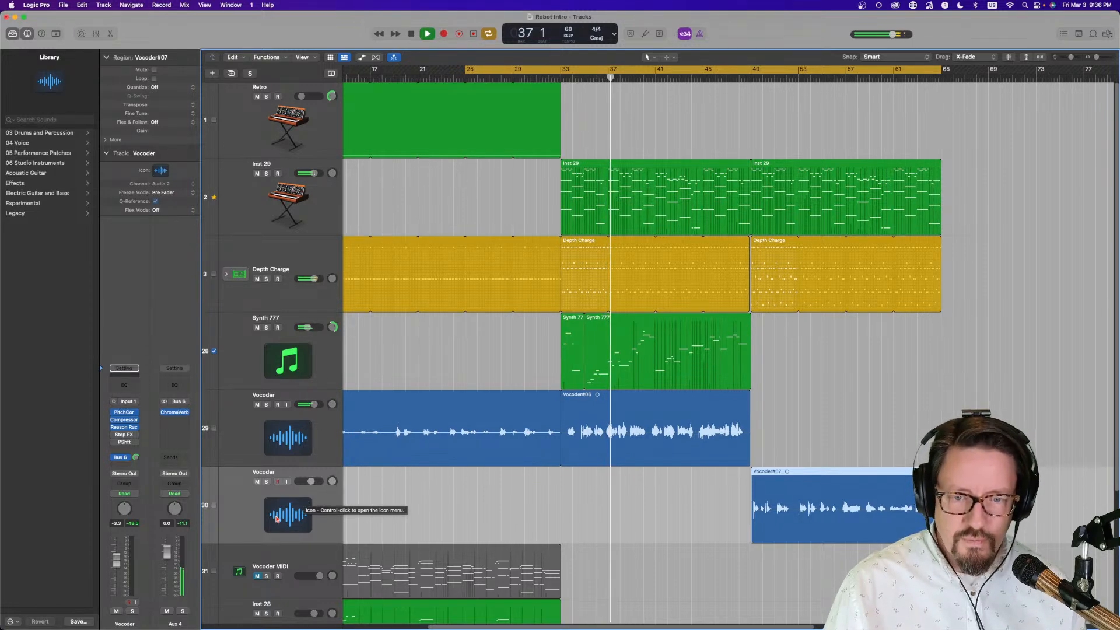
scroll(836, 384, down, 4)
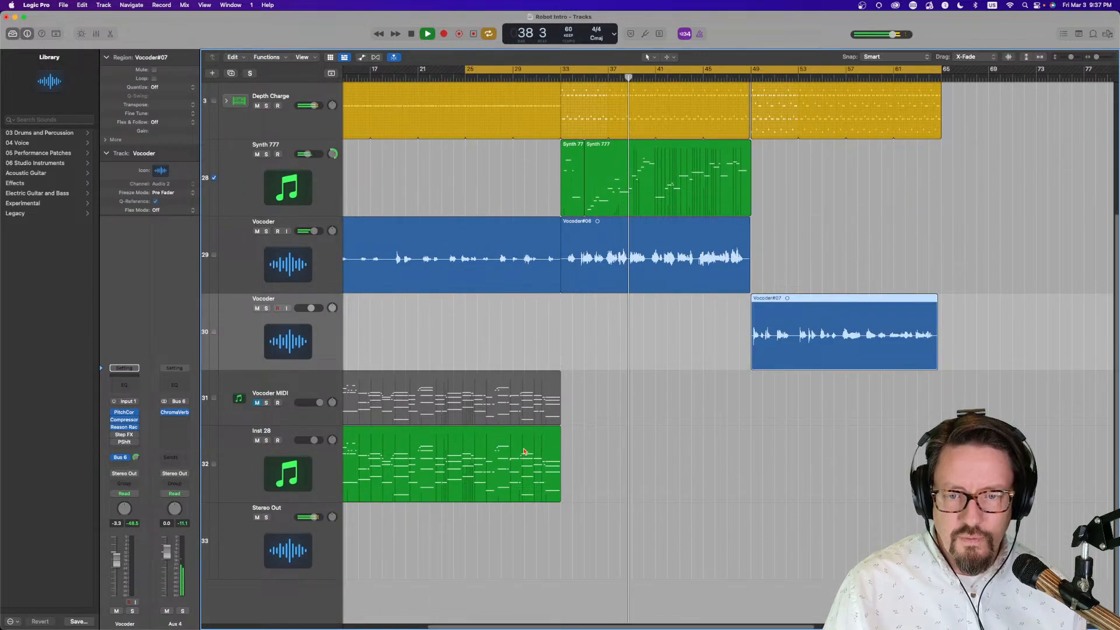
scroll(530, 449, up, 4)
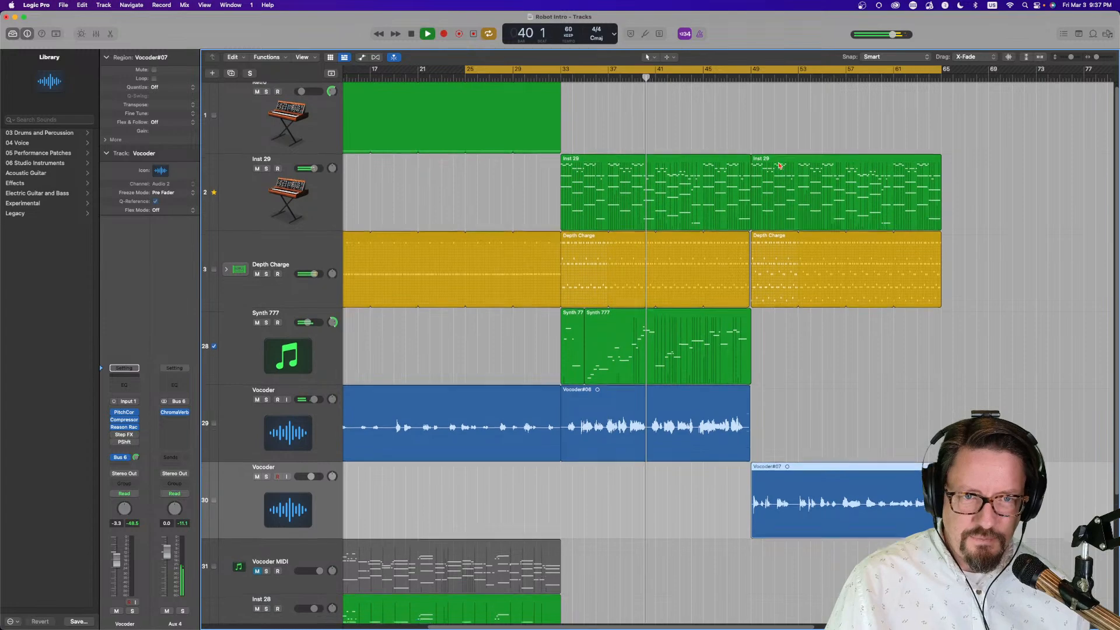
scroll(785, 134, down, 2)
scroll(792, 100, up, 2)
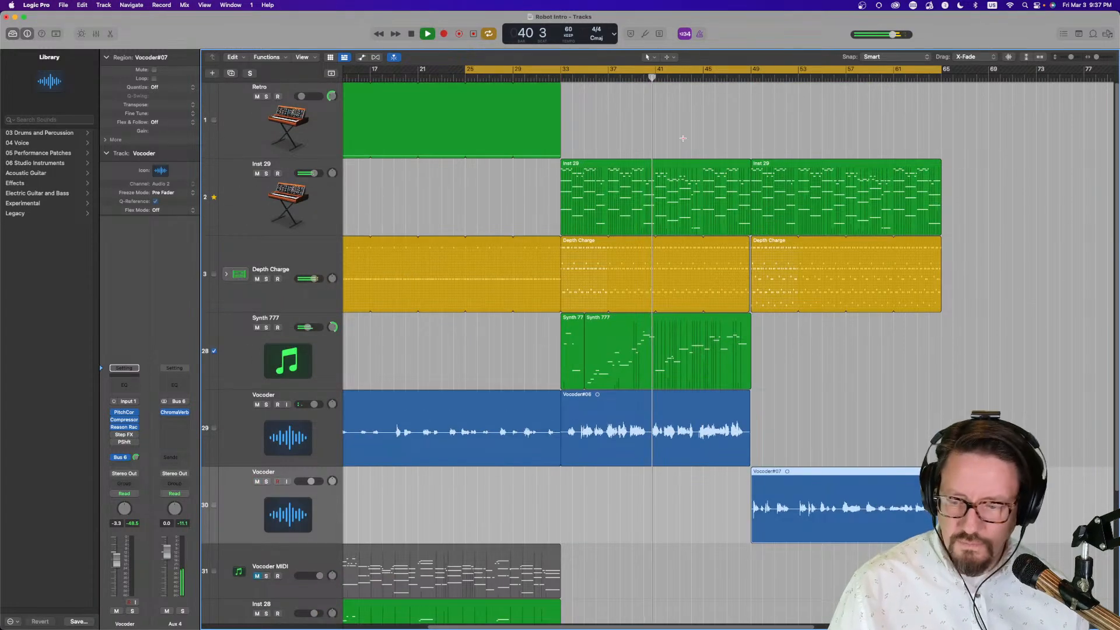
key(super+Up)
key(super+Up)
key(super+Up)
key(super+Up)
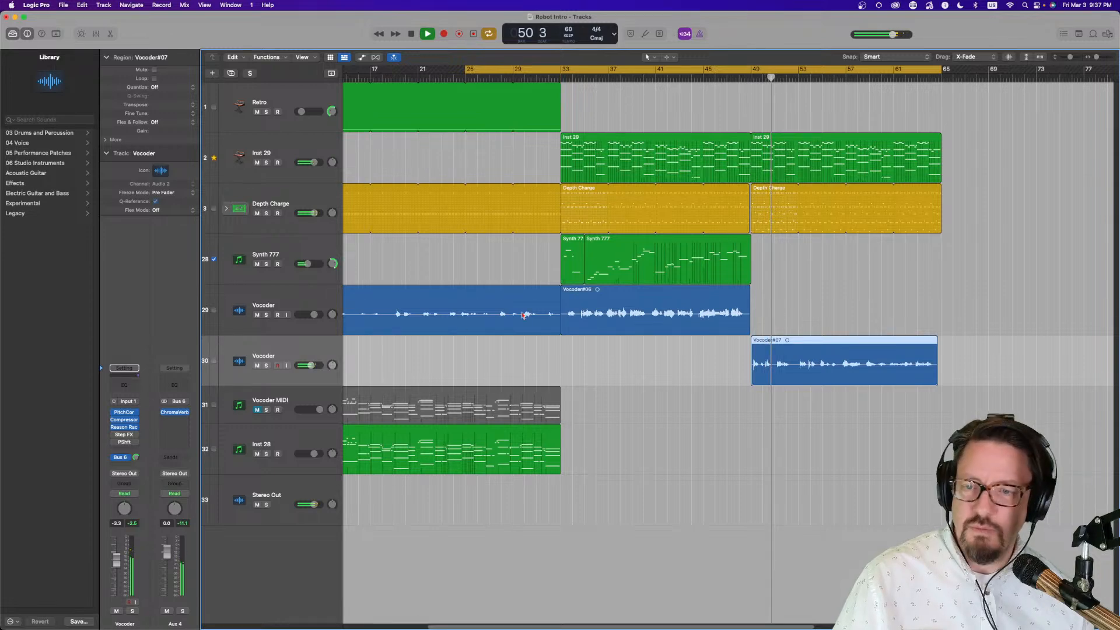
Fine-tune the BV-X modulator mix level in the duplicate Vocoder track's Reason Rack and close the plug-in.
click(131, 430)
click(639, 247)
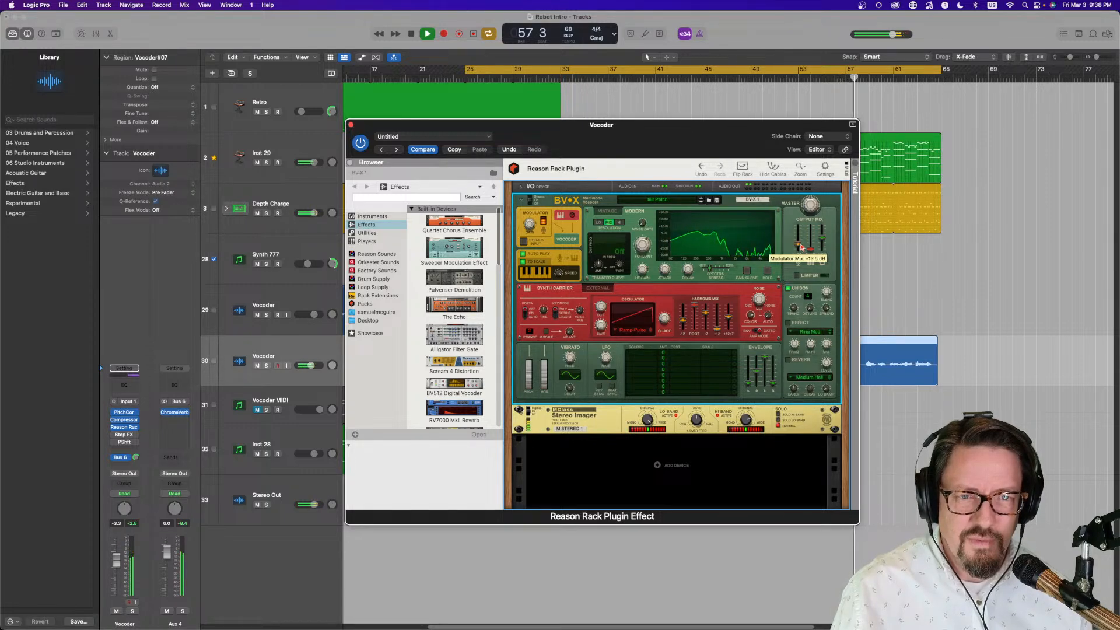
mouse_move(800, 245)
mouse_down()
mouse_move(802, 234)
mouse_move(800, 247)
mouse_up()
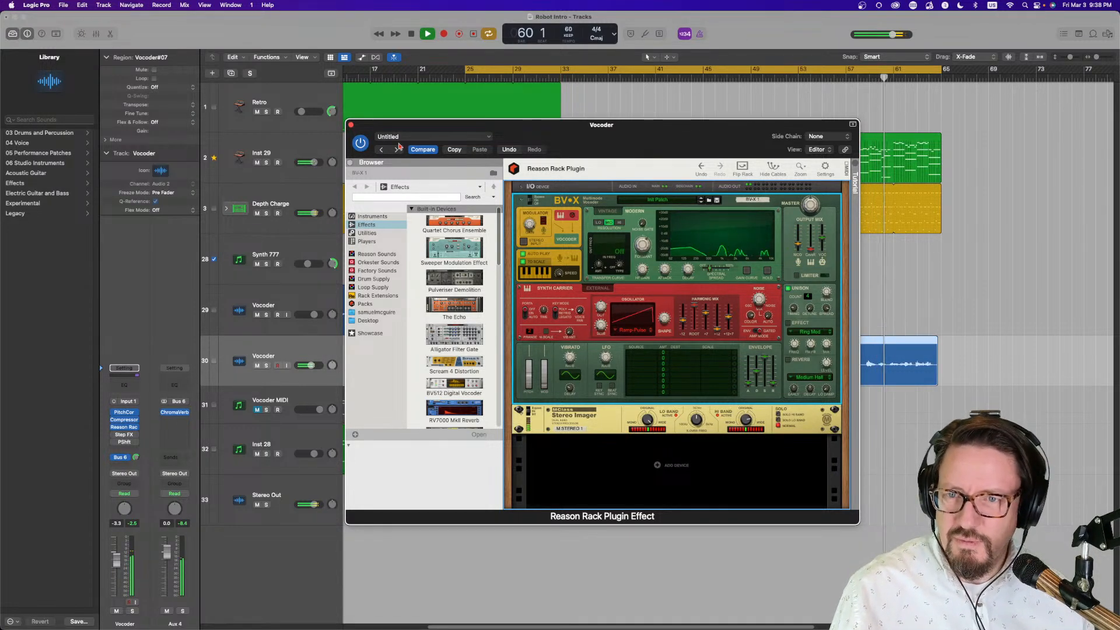
click(350, 125)
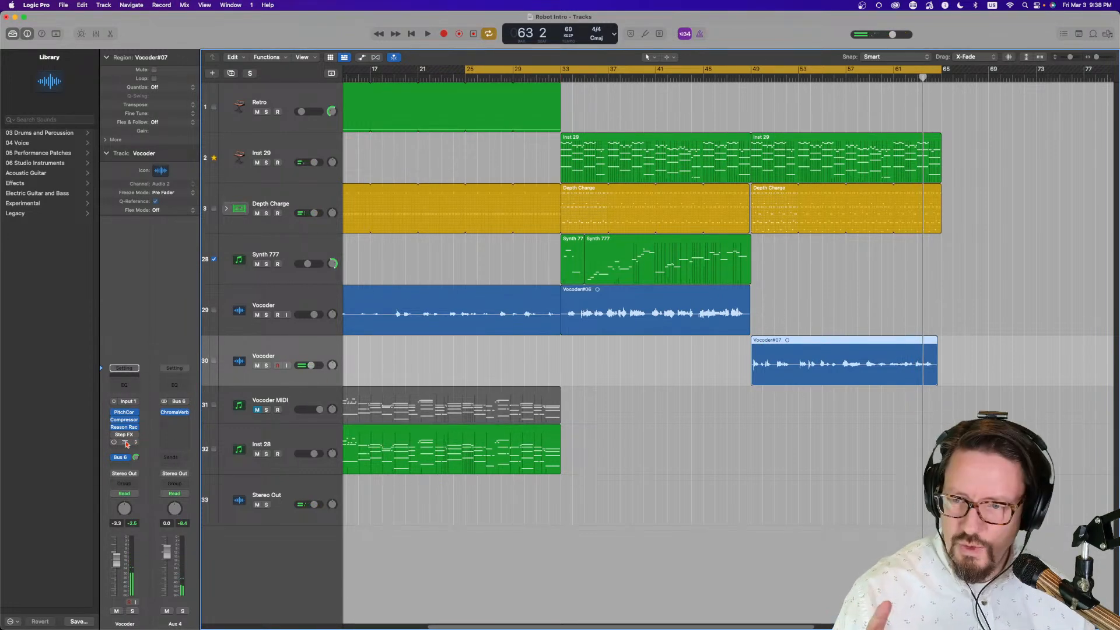
Enable the duplicate Vocoder track's Pitch Shifter and set its mix to 21% while looping bars 49 to 65.
click(126, 443)
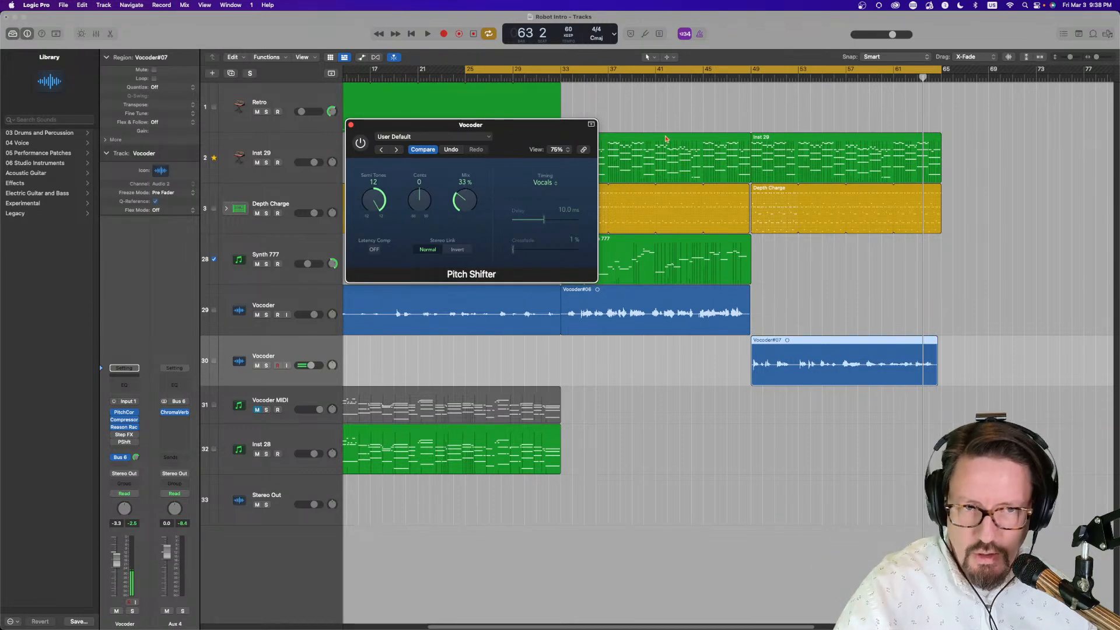
click(747, 71)
drag(754, 70, 940, 73)
key(space)
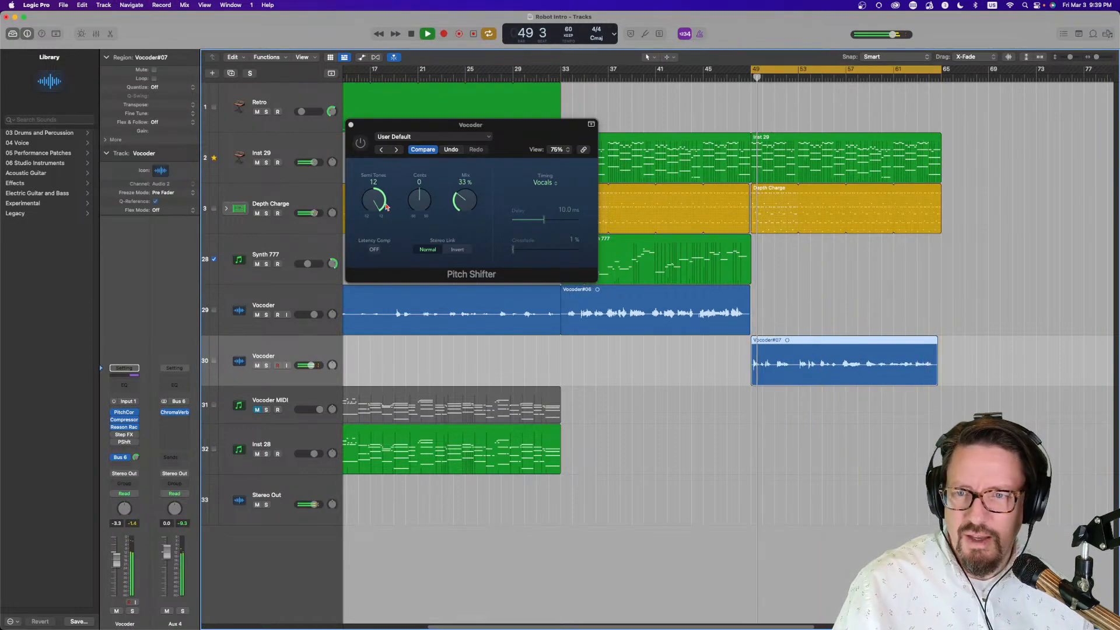
click(361, 143)
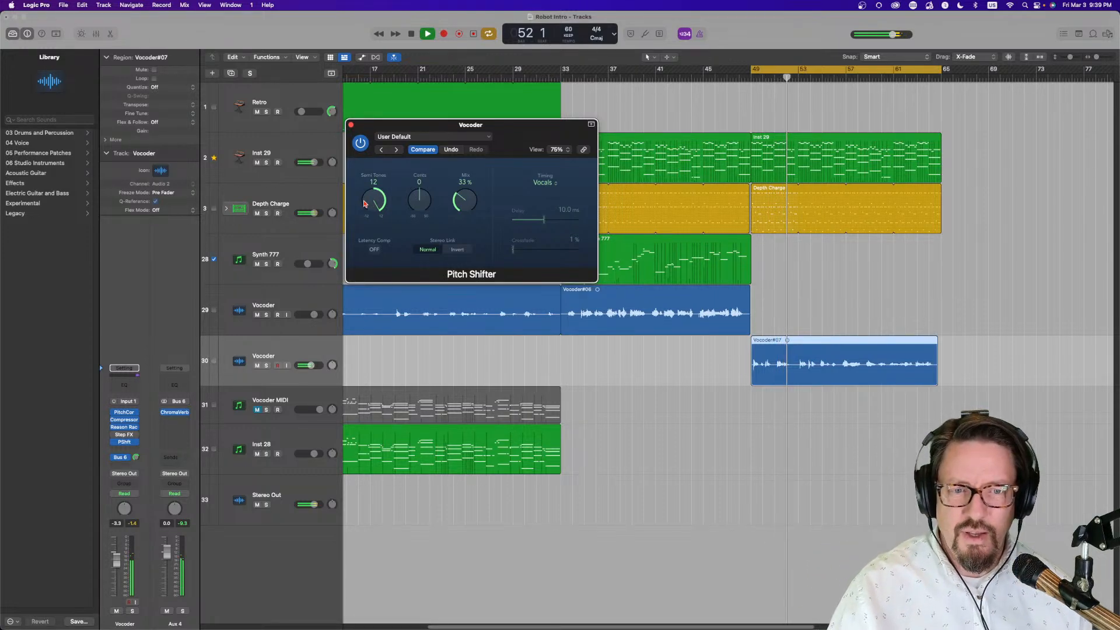
mouse_move(461, 201)
mouse_down()
mouse_move(460, 140)
mouse_move(462, 217)
mouse_up()
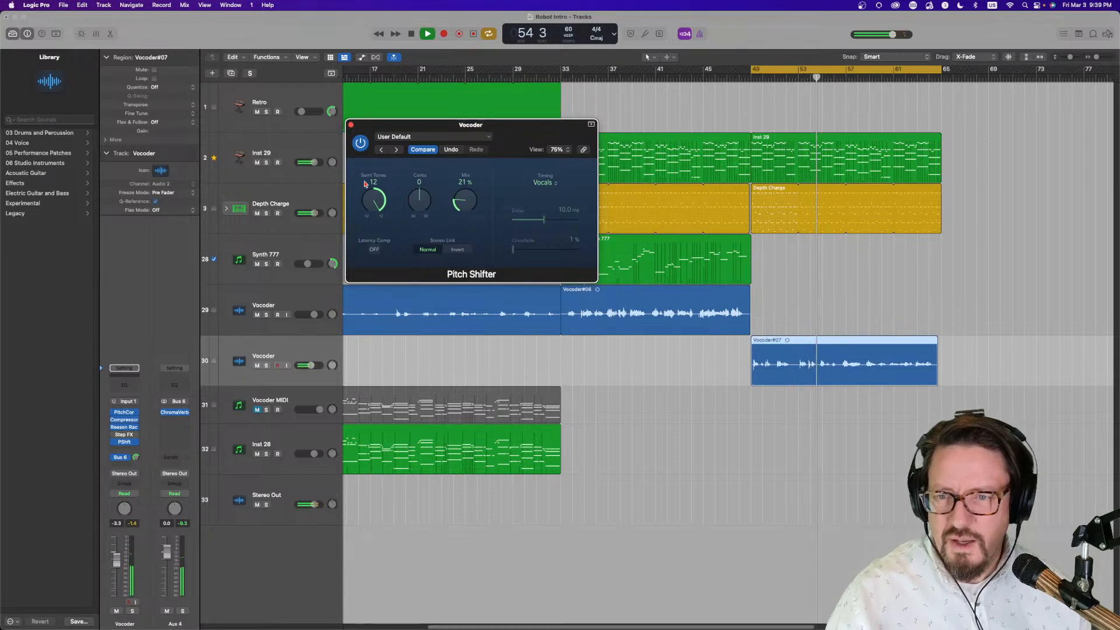
click(351, 125)
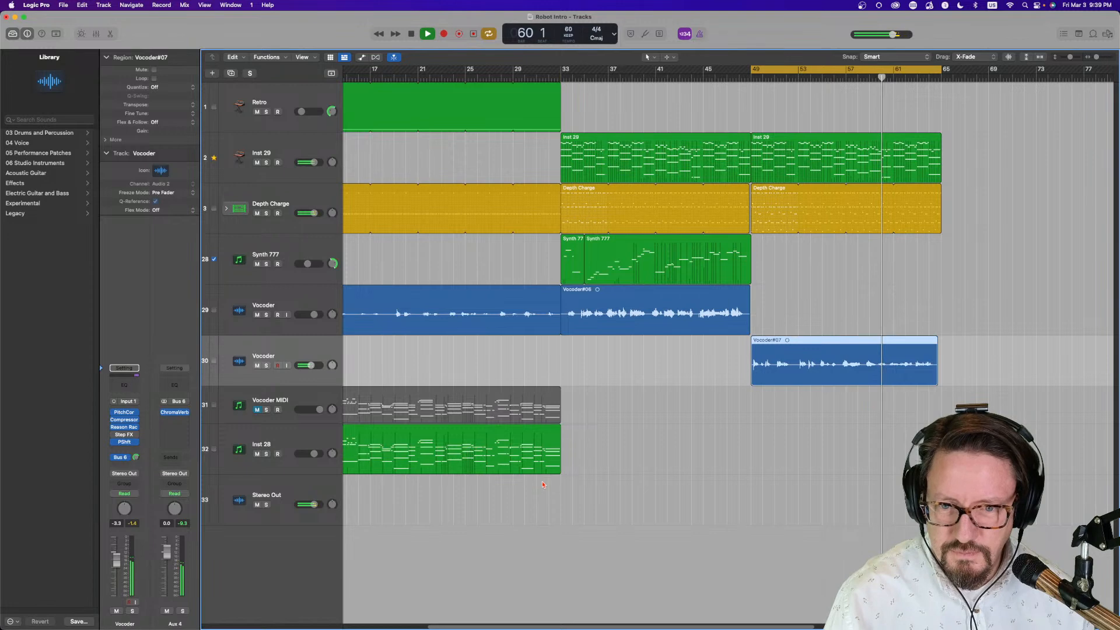
Stop playback and copy the Inst 29 region at bar 49 onto the Inst 28 track at the same position.
scroll(587, 464, left, 5)
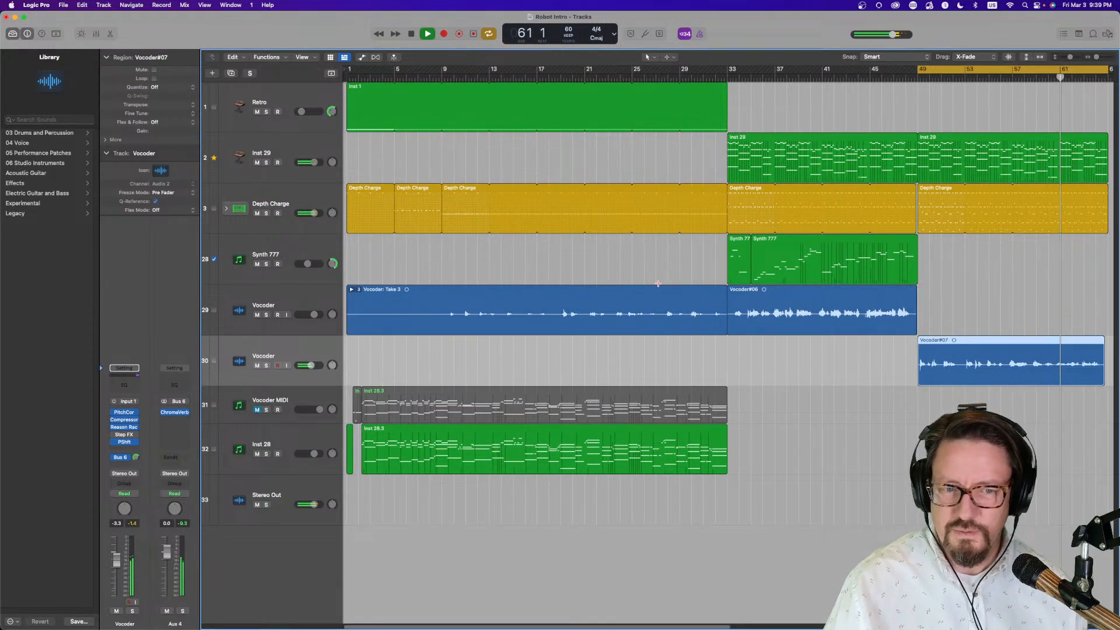
scroll(657, 279, right, 10)
key(space)
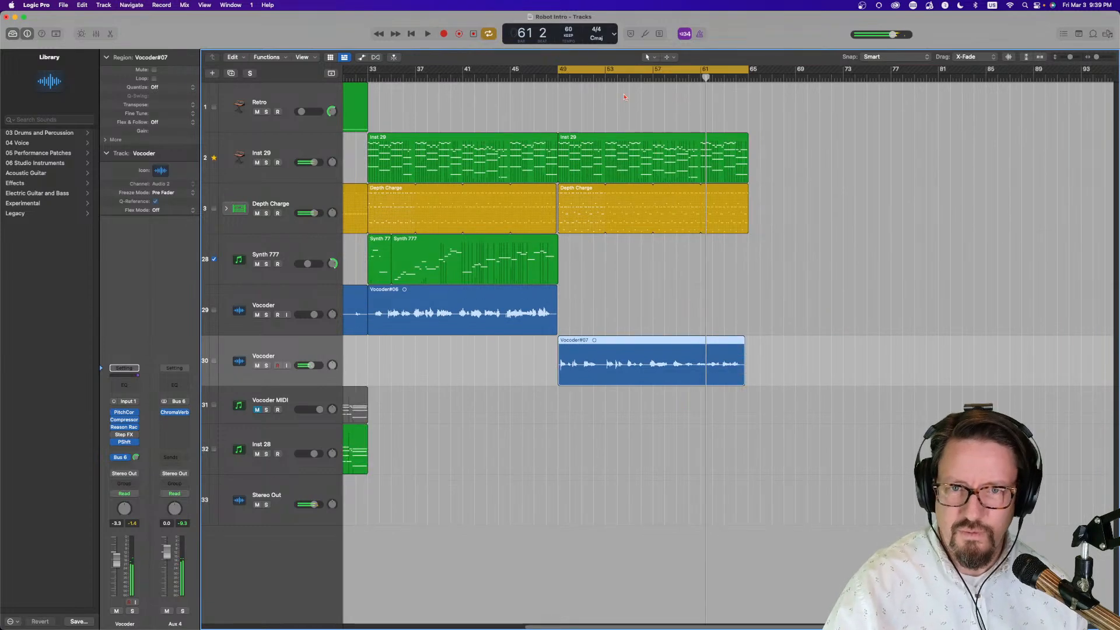
click(609, 142)
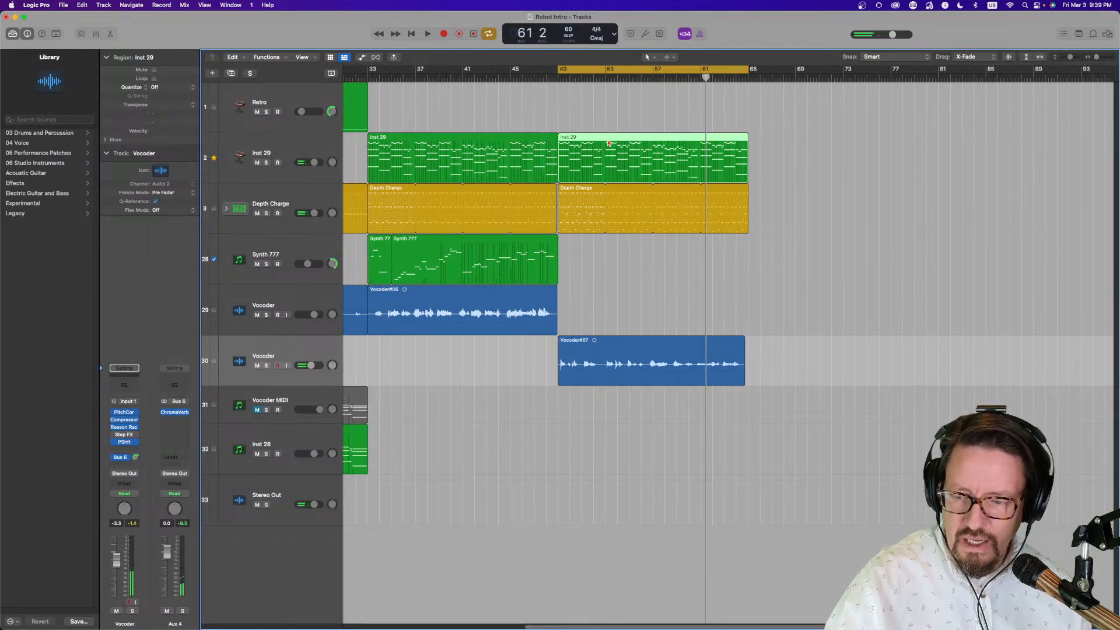
drag(606, 144, 606, 462)
Turn off cycling, solo and select the Inst 28 track, and play it from bar 2.
scroll(606, 458, left, 10)
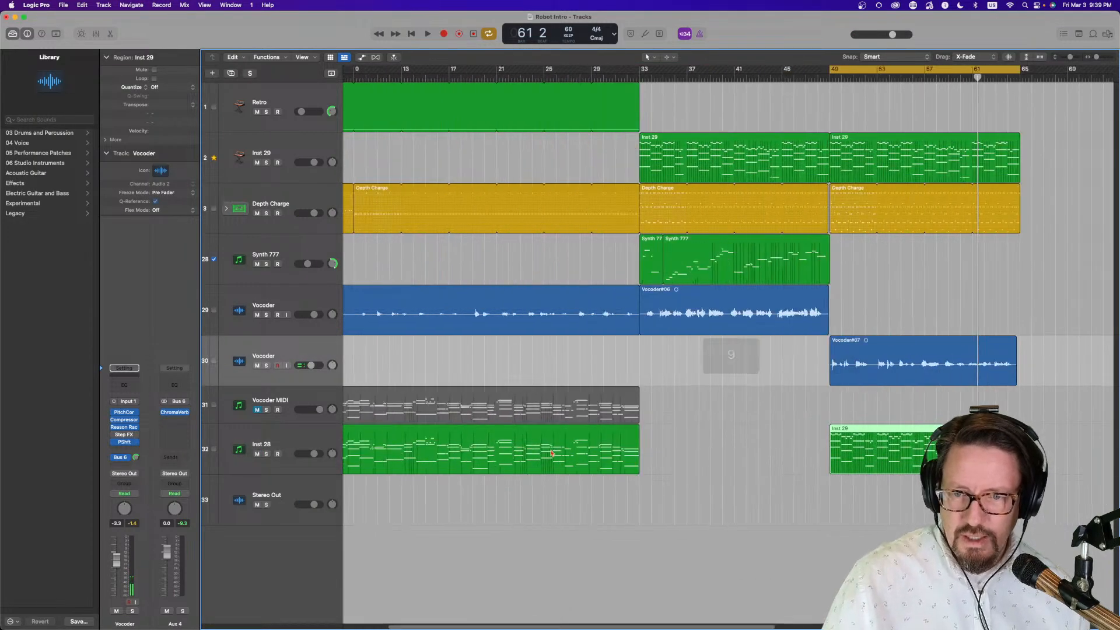
drag(370, 77, 361, 79)
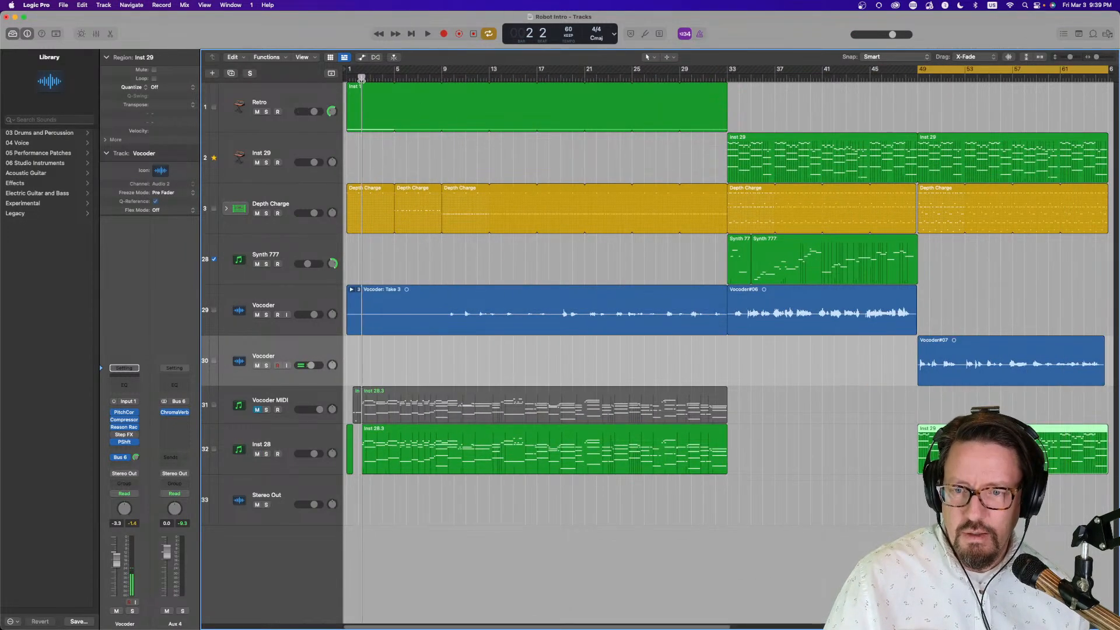
click(1013, 71)
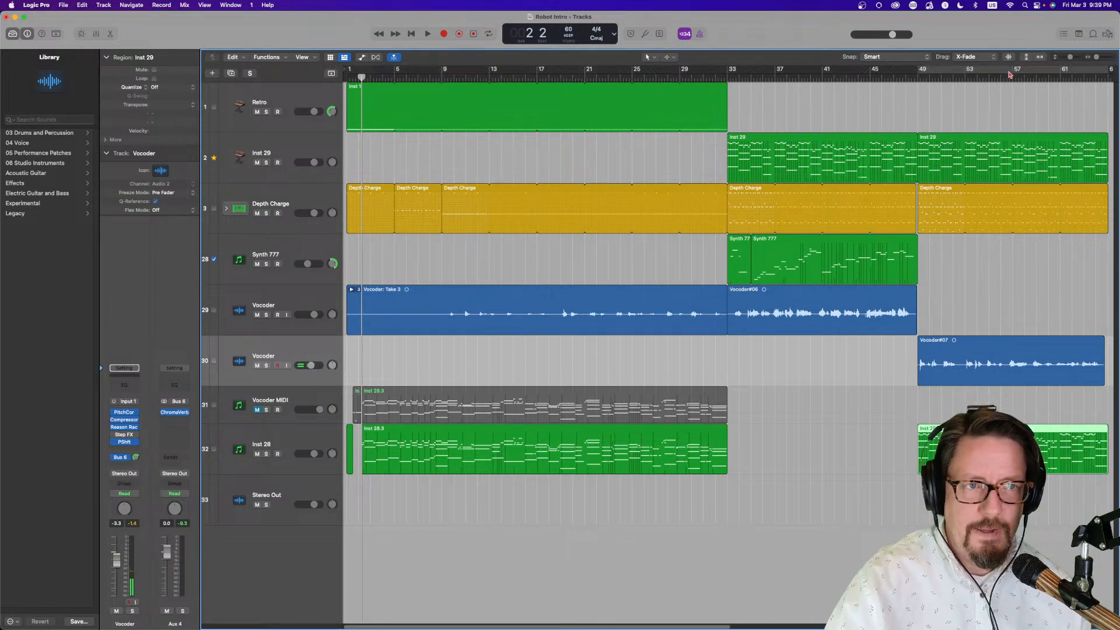
click(267, 455)
key(space)
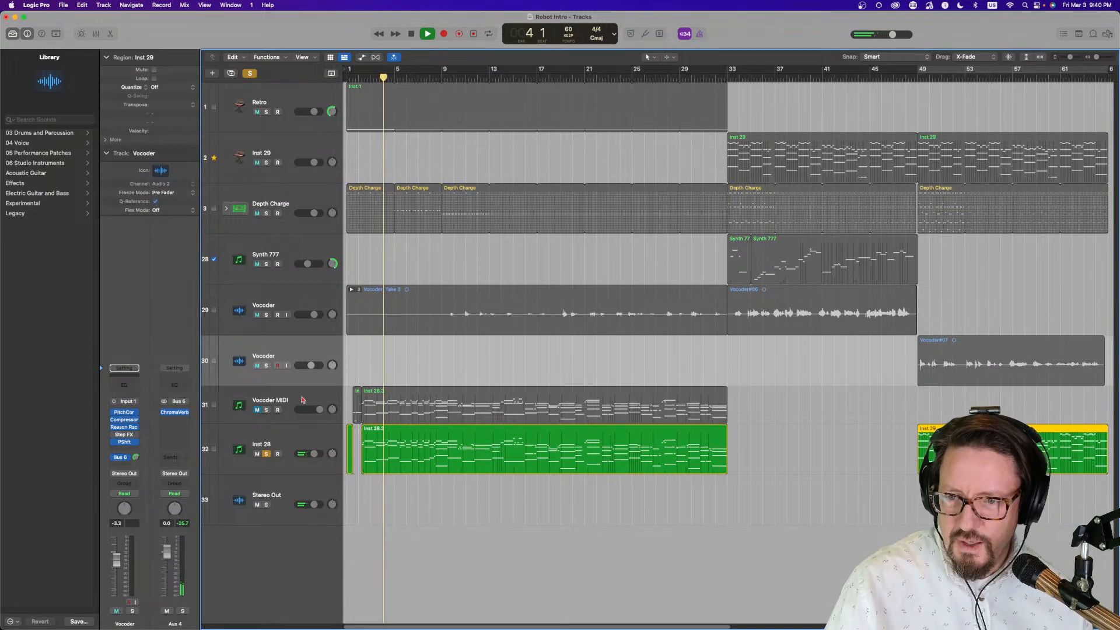
click(266, 454)
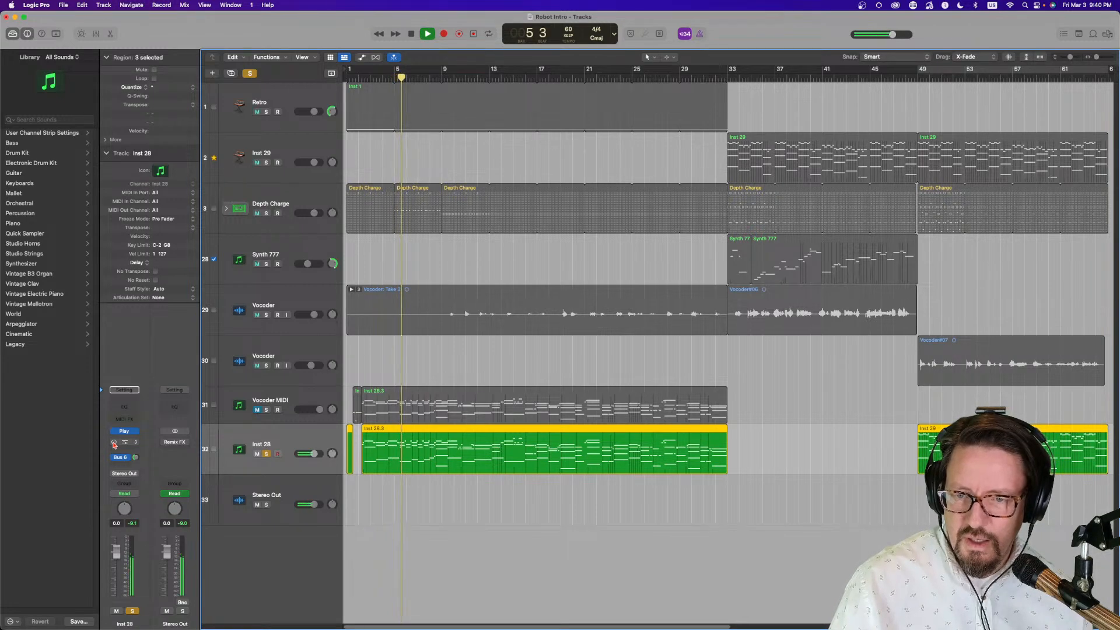
Stop playback and look over the Step FX plug-in settings on the Inst 28 track.
key(space)
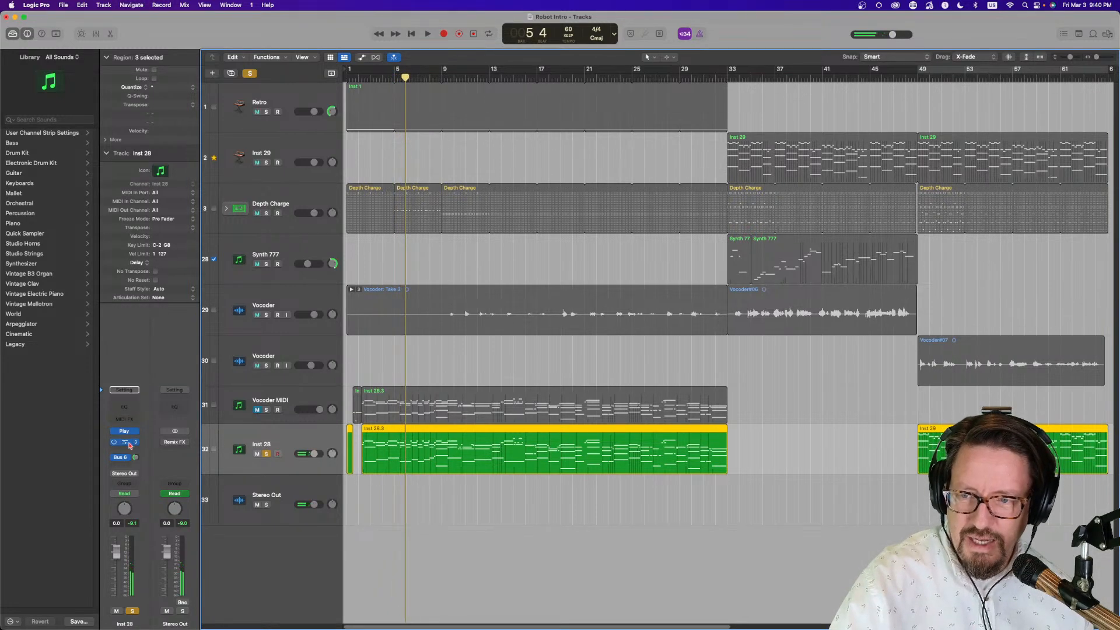
click(125, 443)
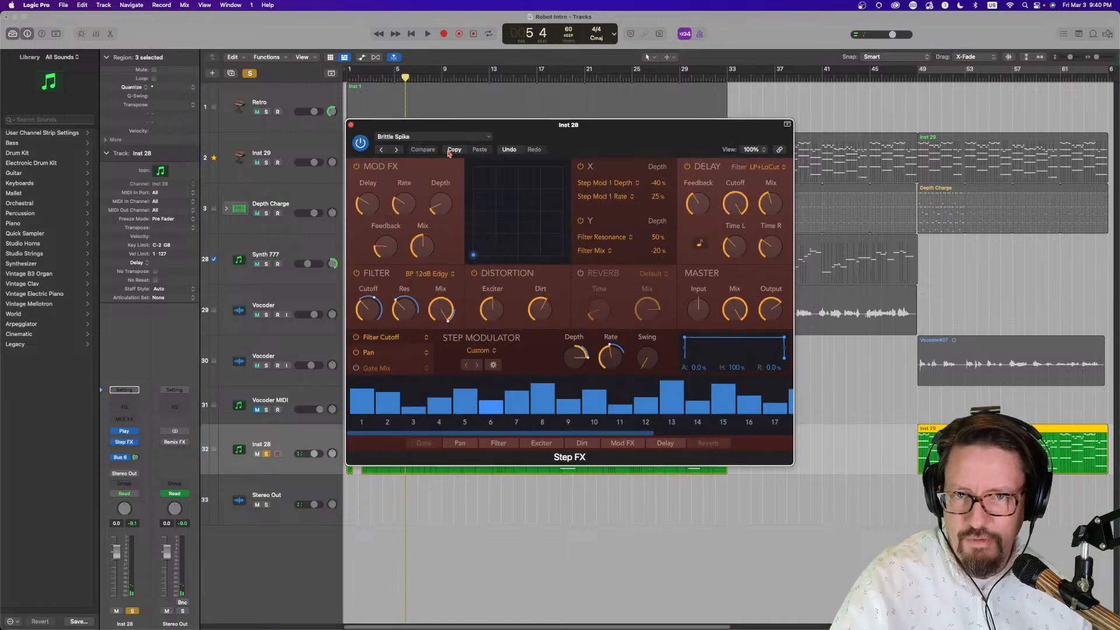
click(351, 125)
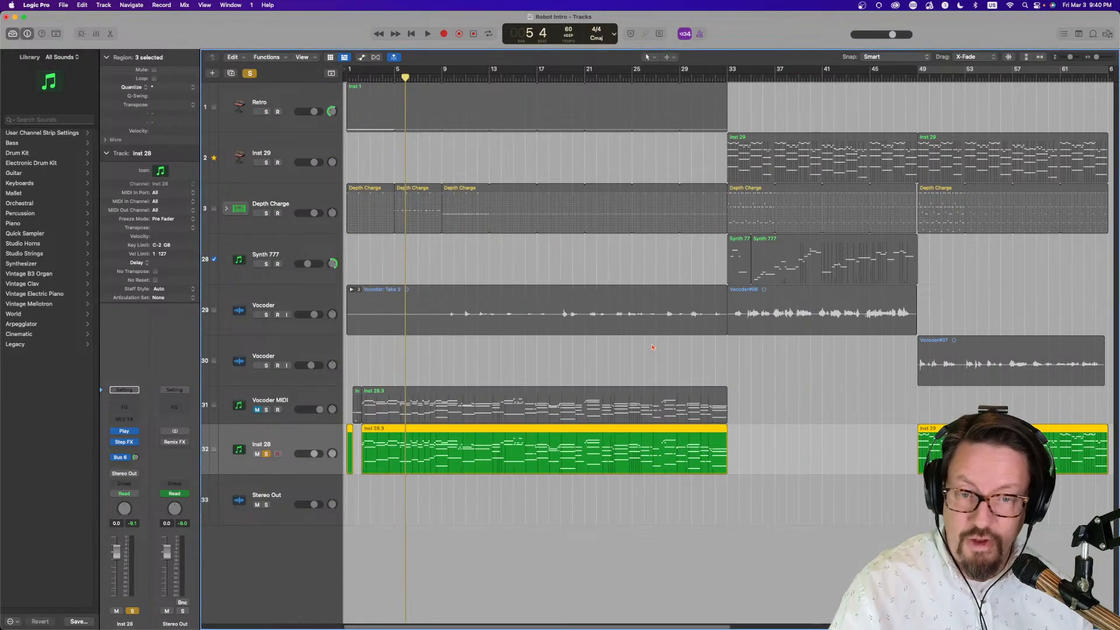
Play the soloed Inst 28 part briefly from bar 49.
scroll(574, 120, right, 10)
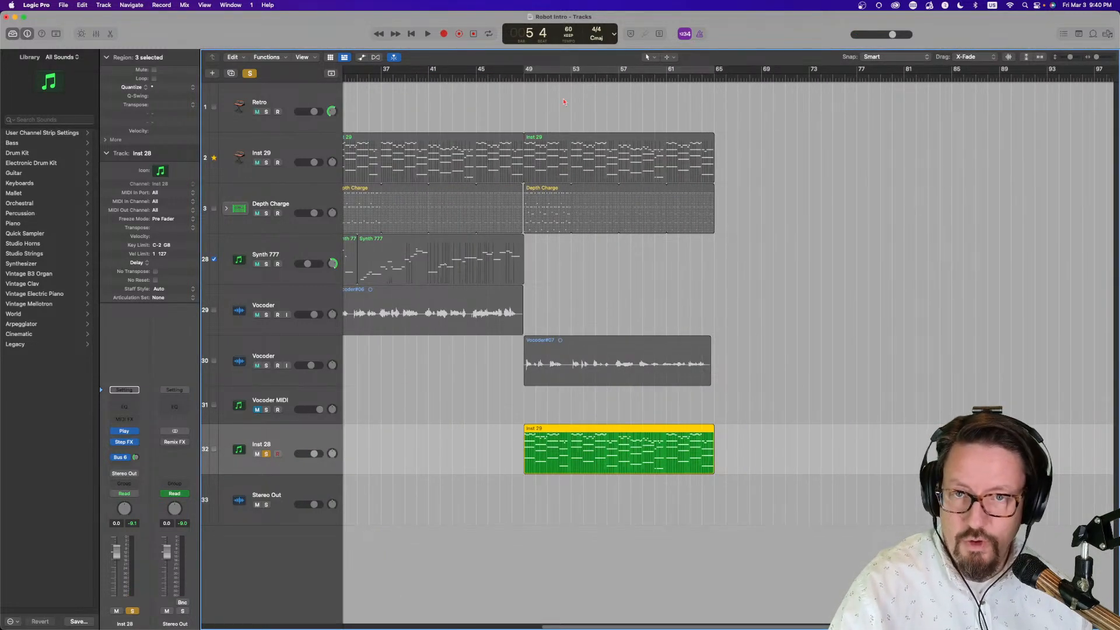
drag(529, 79, 525, 77)
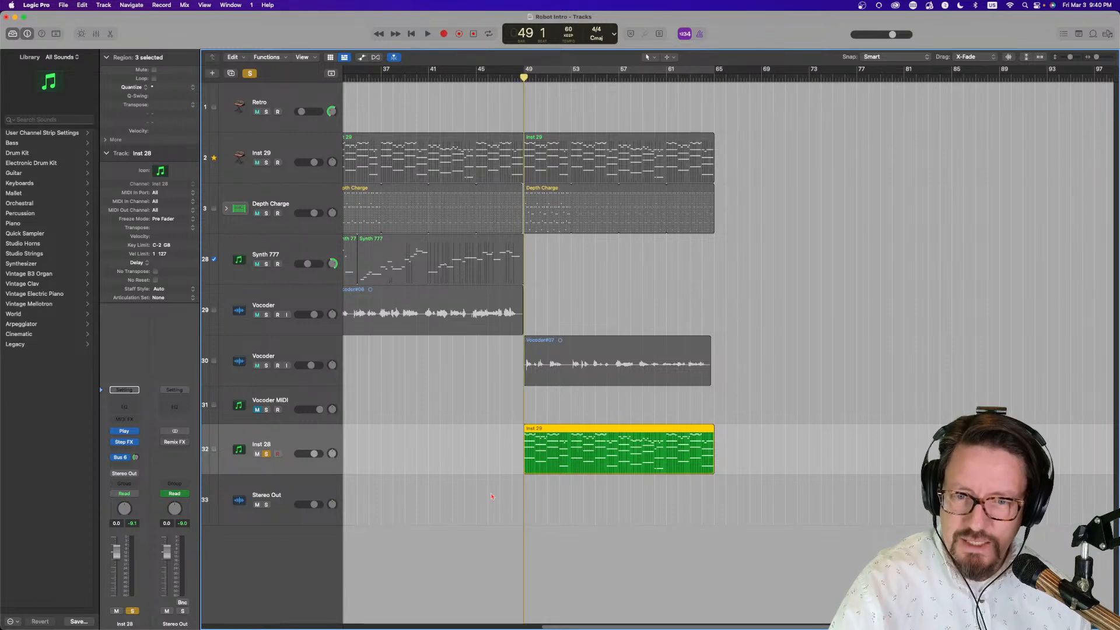
key(space)
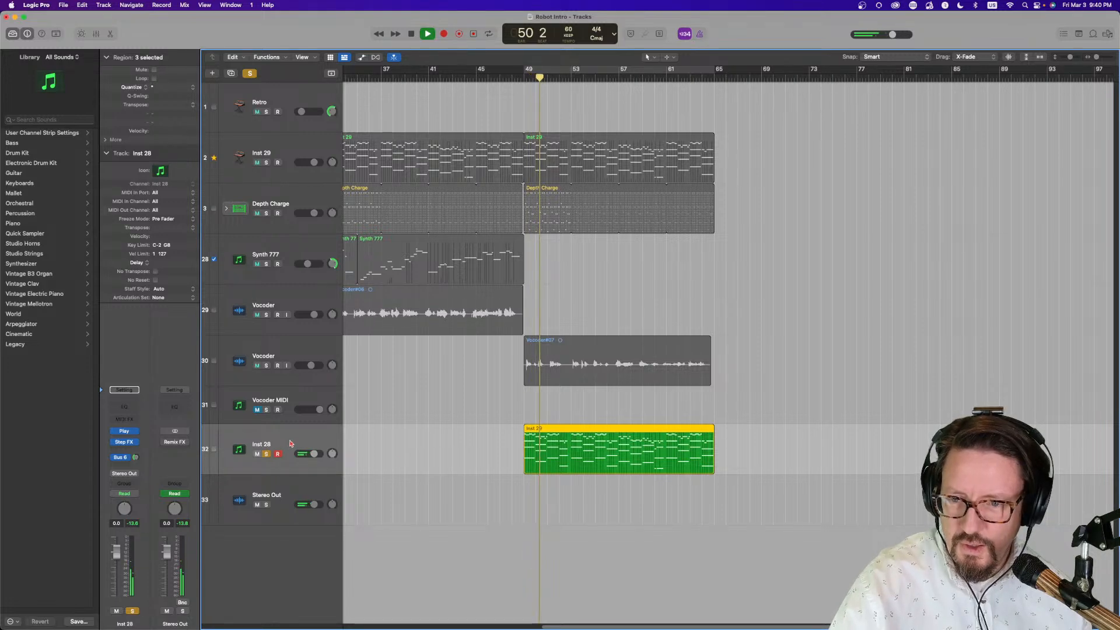
key(space)
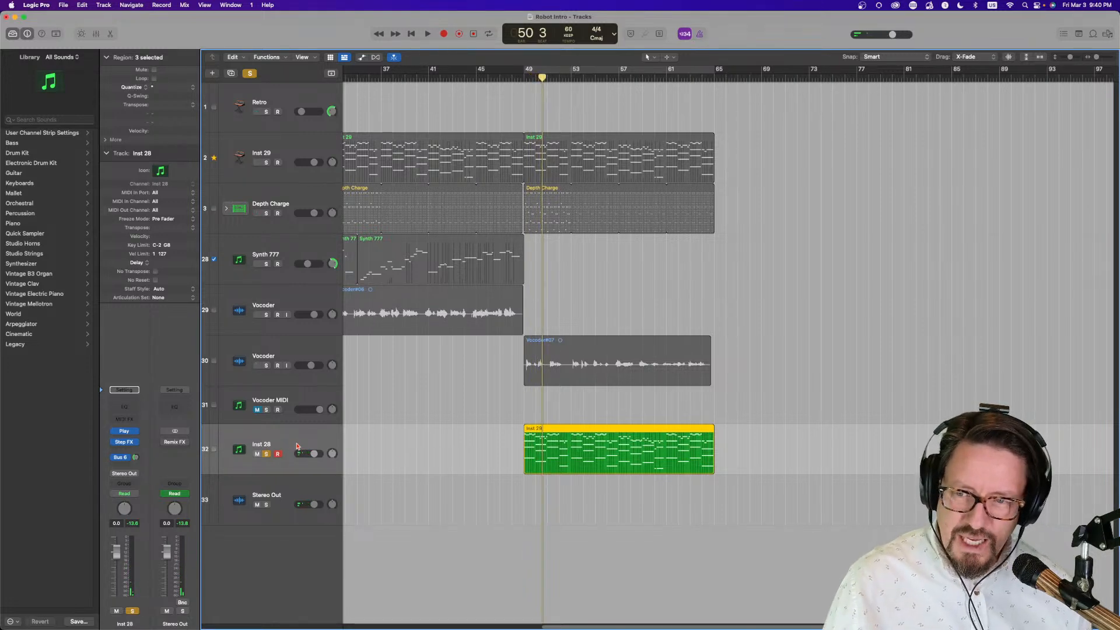
Duplicate the Inst 28 track with its settings and move the region at bar 49 down onto the new track.
scroll(295, 445, left, 10)
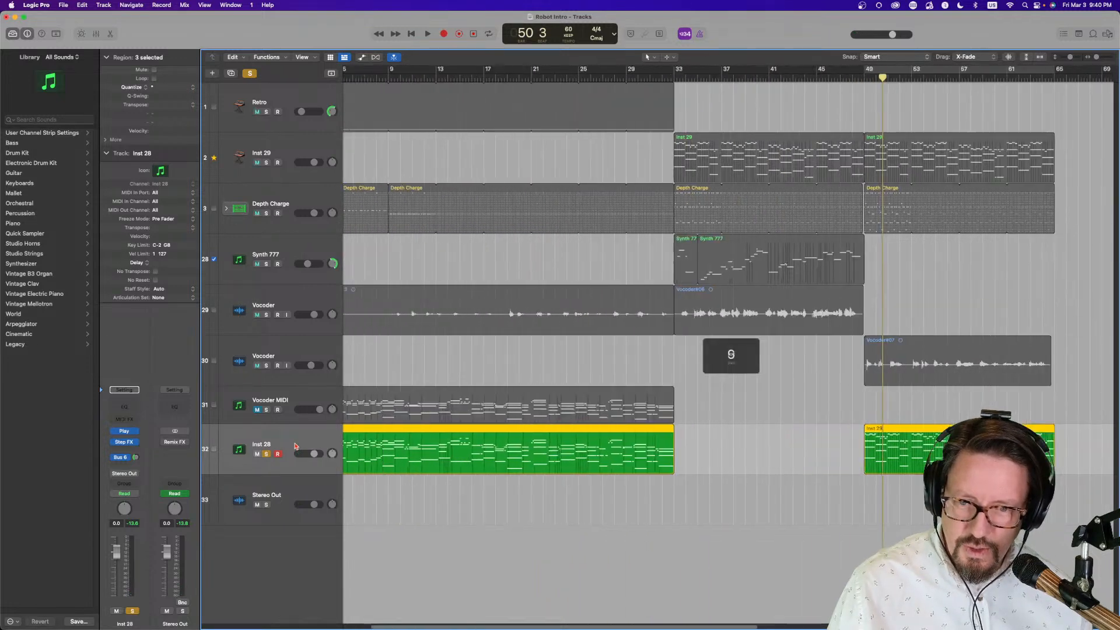
scroll(296, 445, right, 9)
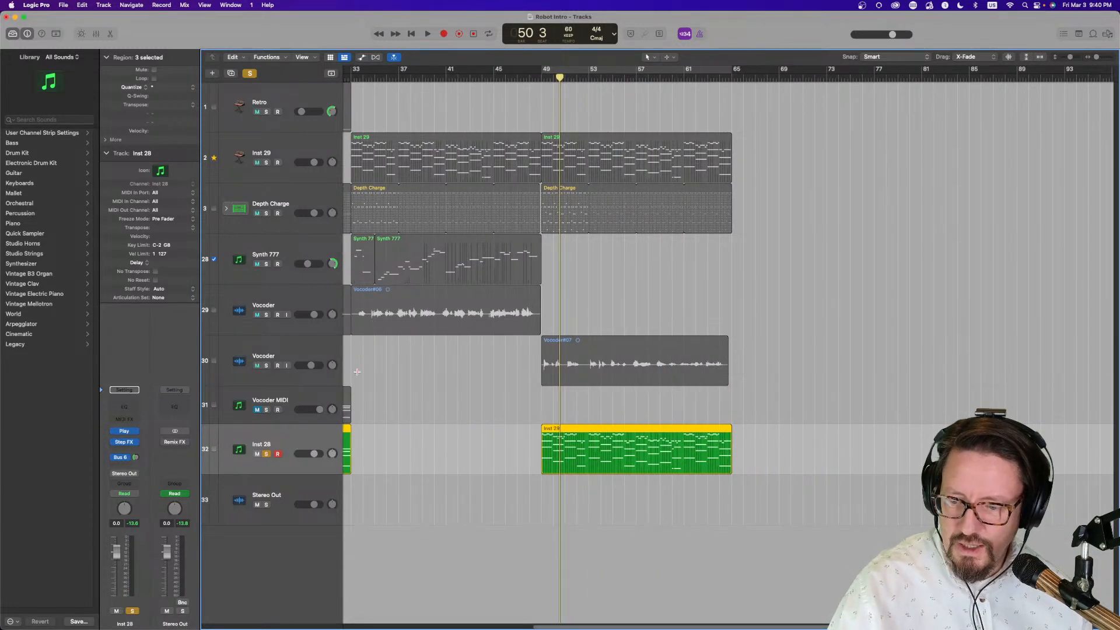
key(super+d)
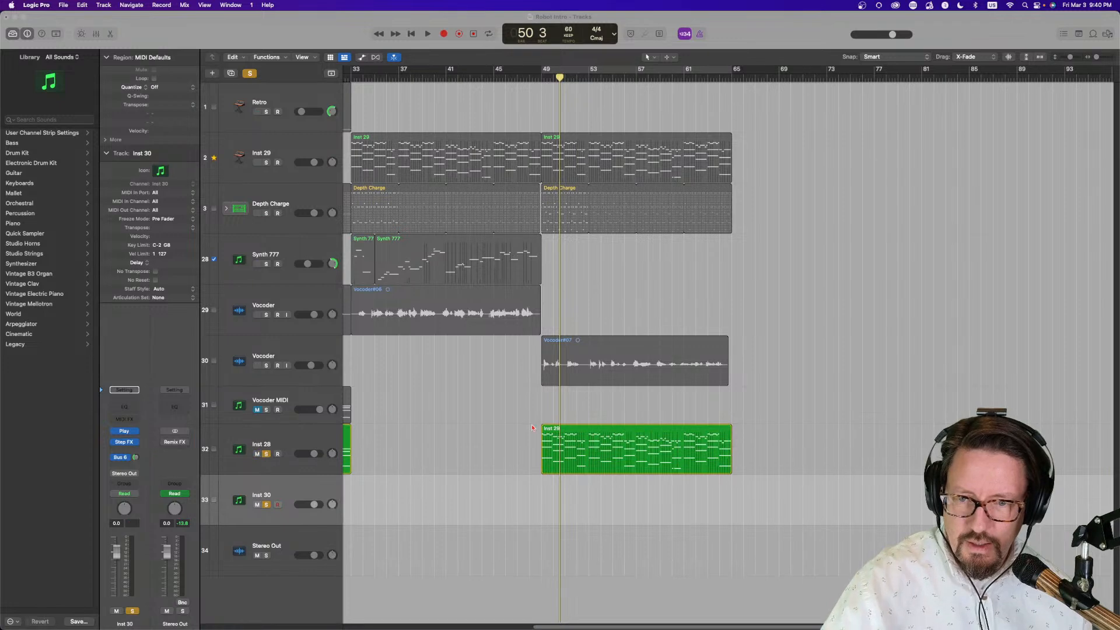
click(589, 436)
drag(589, 436, 580, 500)
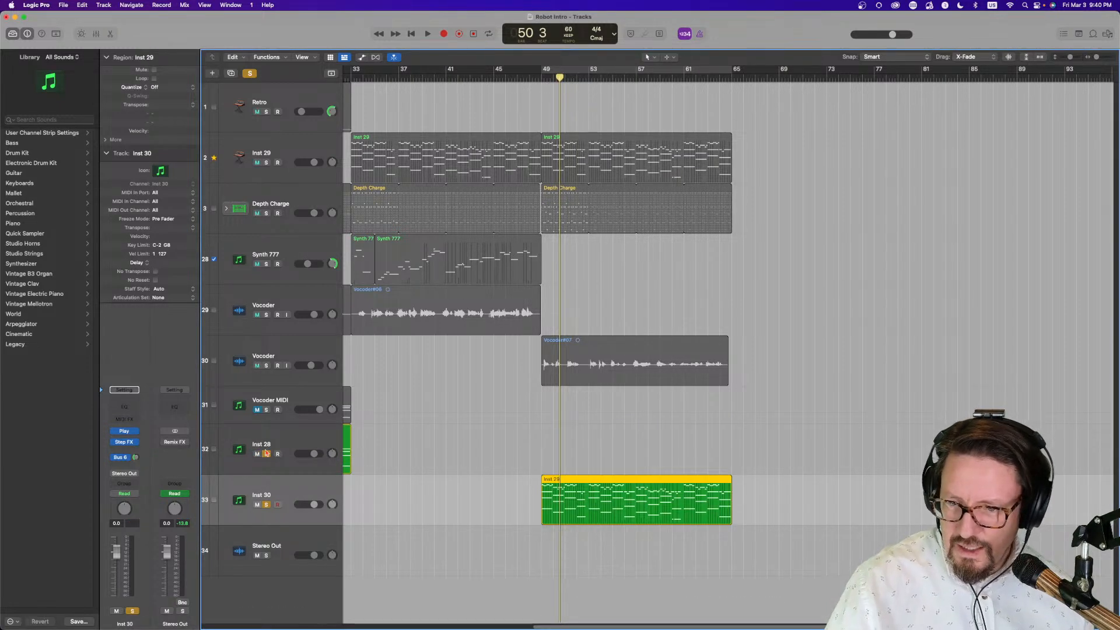
Switch the Inst 30 track's pan mode to Binaural Panner and open the panner while the track plays.
scroll(267, 456, left, 5)
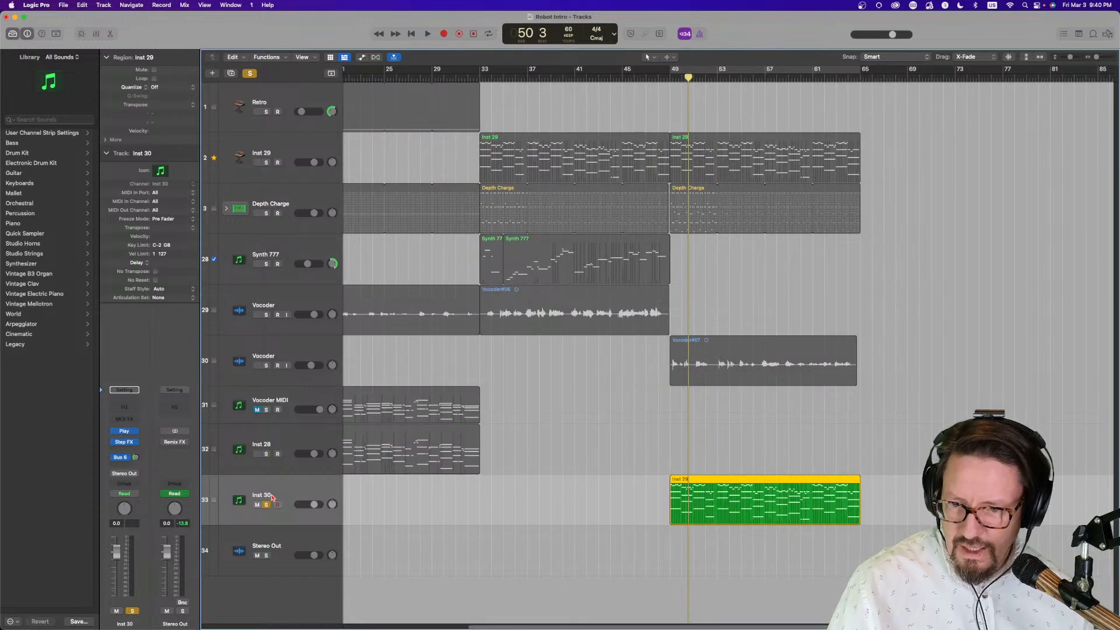
right_click(123, 509)
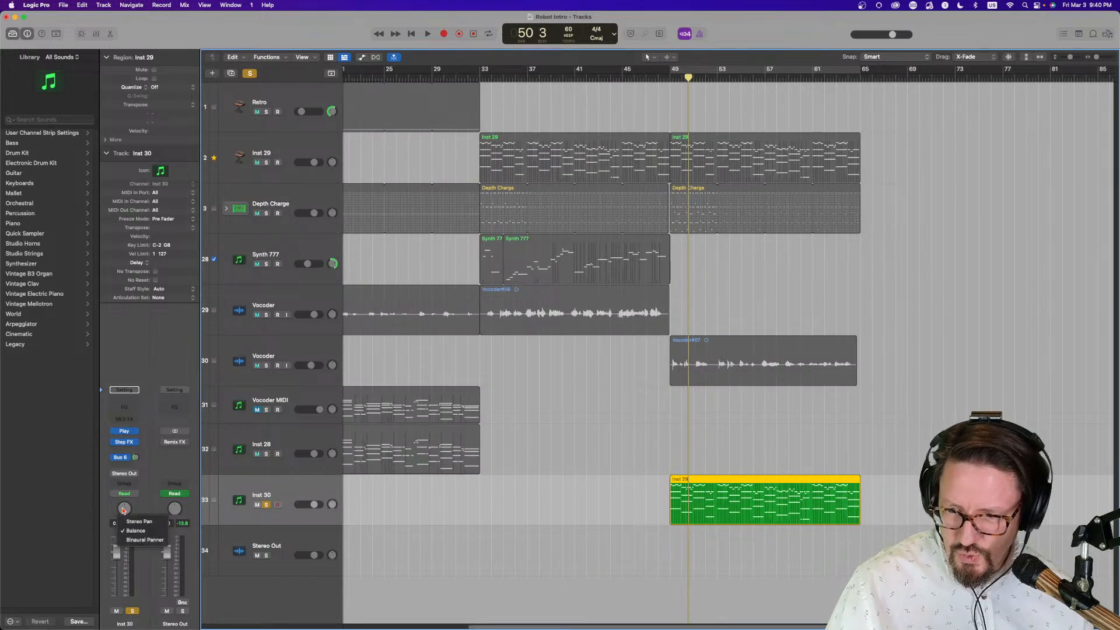
click(143, 540)
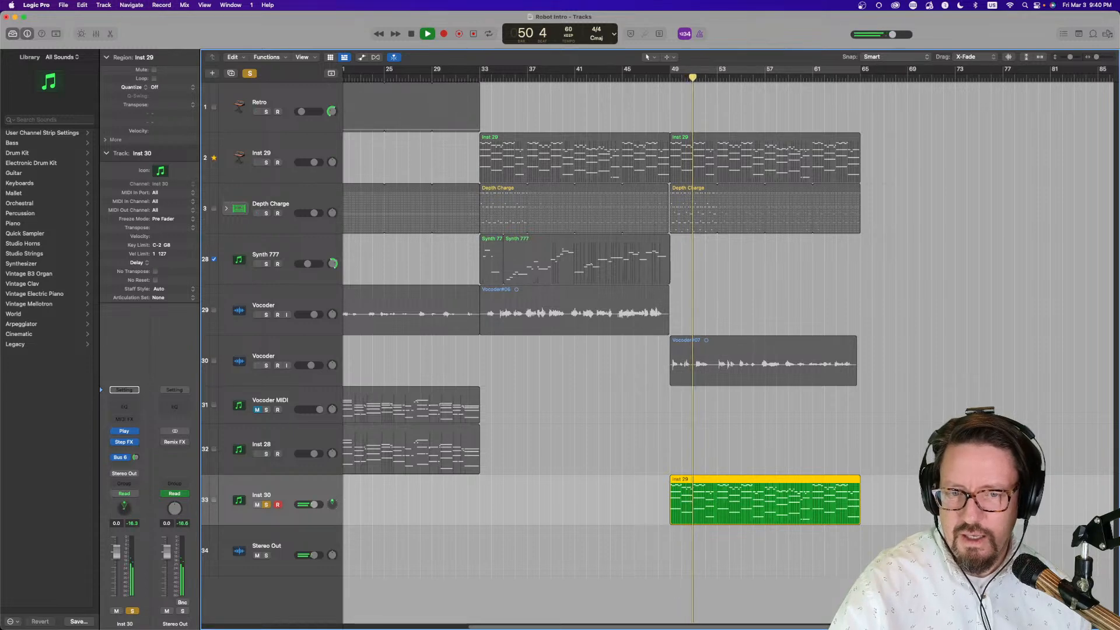
double_click(124, 509)
Place the sound source behind the listener at about -175° in the panner, with a spread of about +116°.
drag(458, 178, 470, 337)
drag(500, 295, 518, 280)
mouse_move(466, 313)
mouse_down()
mouse_move(453, 315)
mouse_move(486, 289)
mouse_move(453, 306)
mouse_up()
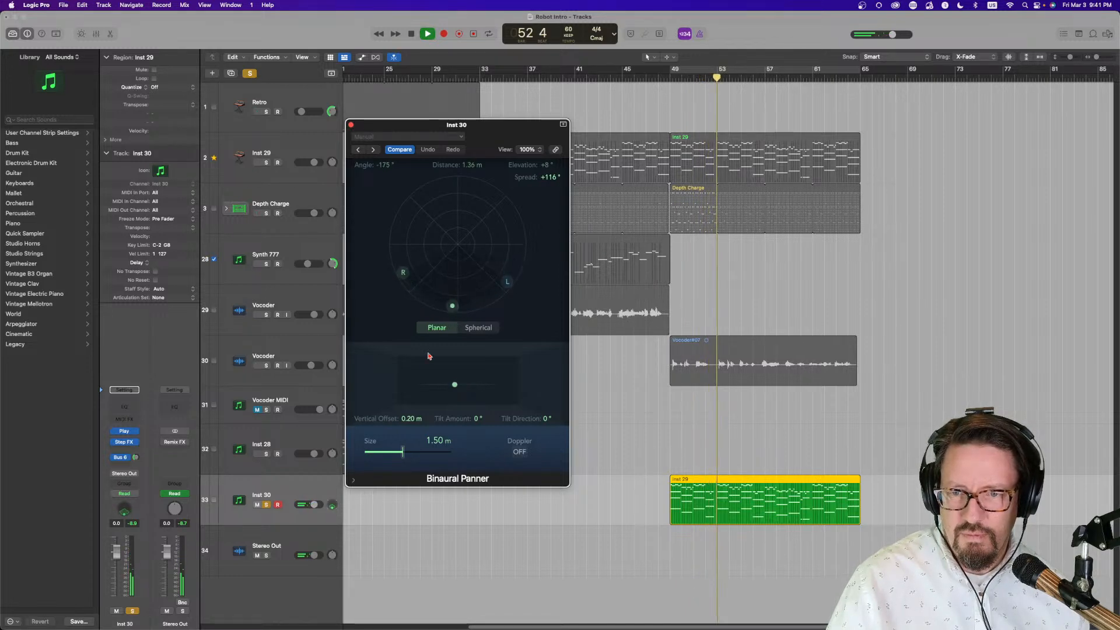
Set the panner size to 1.80 m and reposition the source at about -171° and 1.40 m, then stop playback.
drag(402, 460, 429, 454)
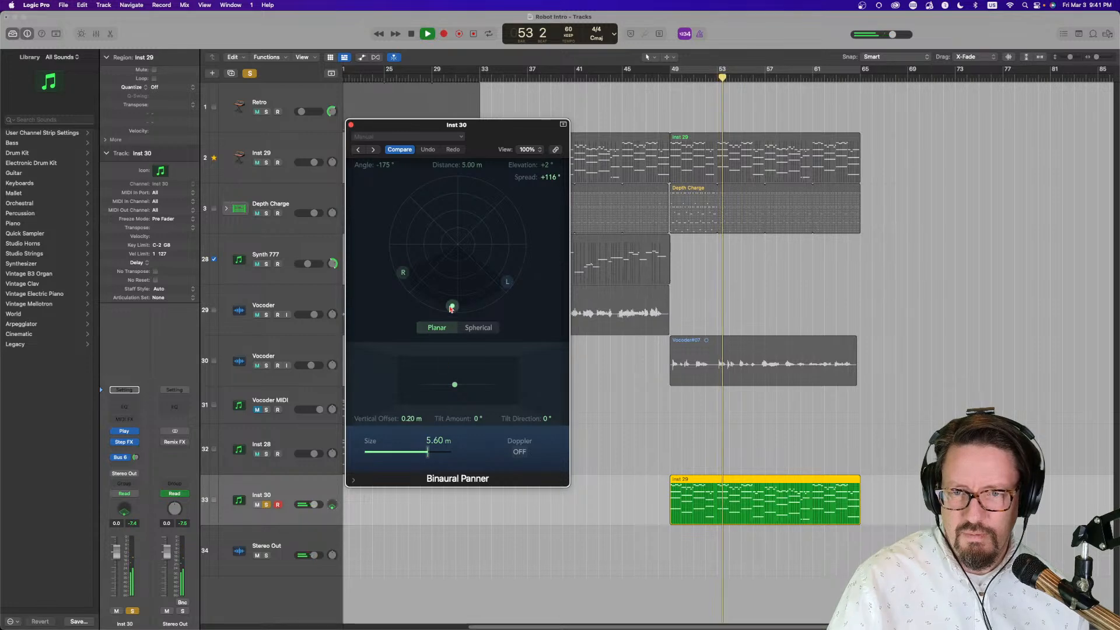
drag(458, 306, 457, 314)
drag(428, 455, 408, 457)
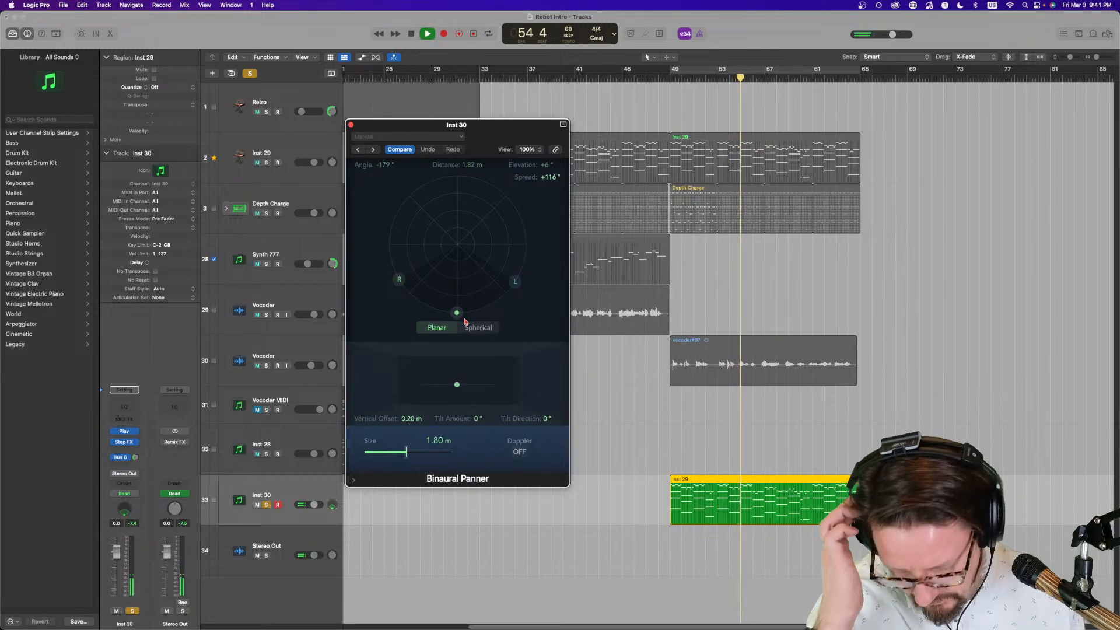
mouse_move(457, 314)
mouse_down()
mouse_move(458, 280)
mouse_move(449, 284)
mouse_move(467, 302)
mouse_move(455, 311)
mouse_move(465, 308)
mouse_move(453, 300)
mouse_up()
mouse_move(466, 295)
mouse_down()
mouse_move(448, 286)
mouse_move(458, 266)
mouse_move(467, 281)
mouse_move(452, 300)
mouse_up()
key(space)
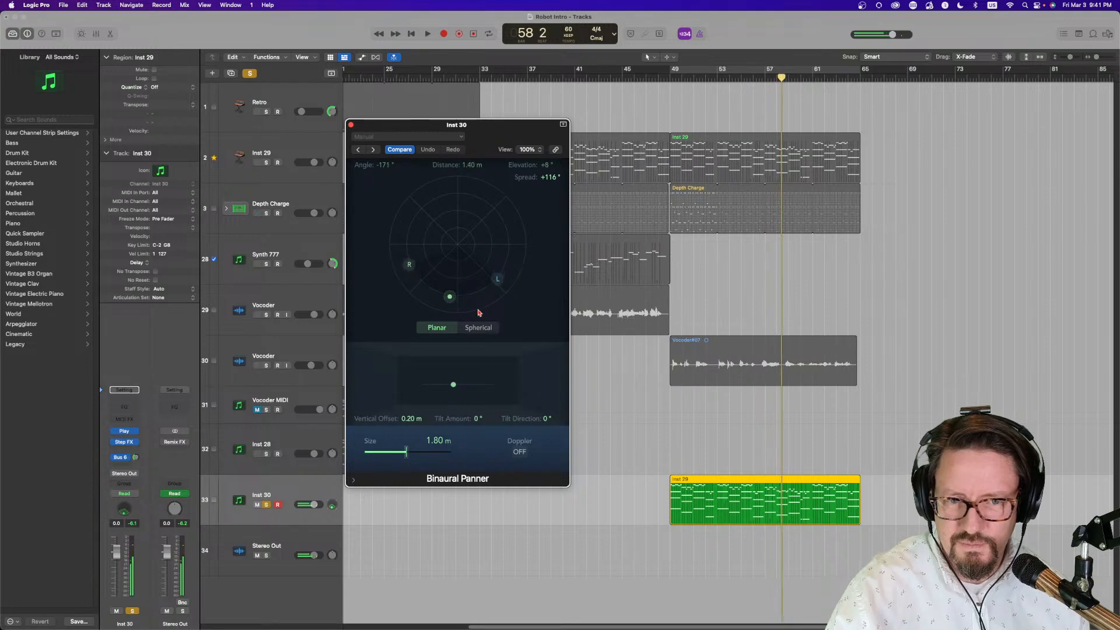
Enable the cycle range over bars 49 to 65 and set the Inst 30 track's automation mode to Touch.
click(685, 74)
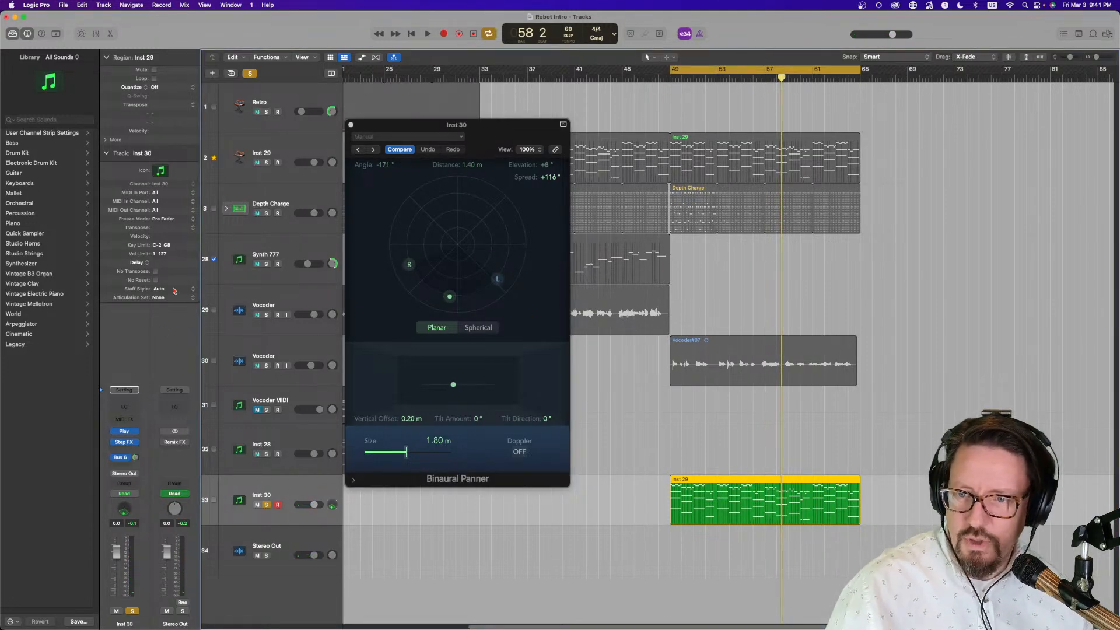
click(124, 495)
click(149, 505)
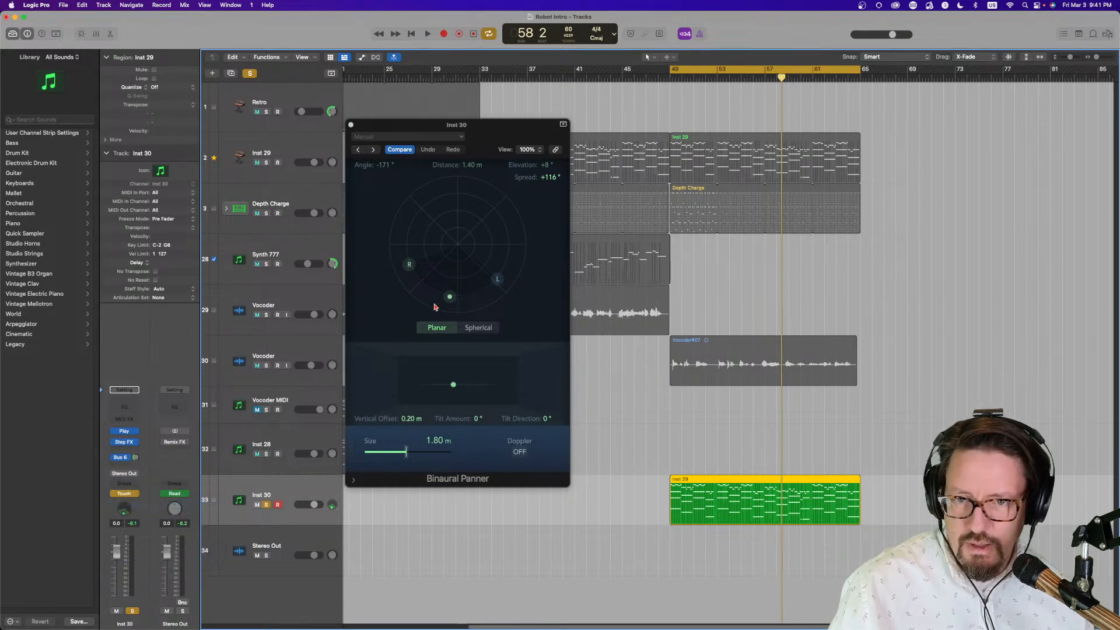
Record automation of the panner's source moving around behind the listener through the cycle, then return the track to Read mode.
key(space)
mouse_move(450, 298)
mouse_down()
mouse_move(440, 295)
mouse_move(482, 293)
mouse_move(427, 293)
mouse_move(408, 263)
mouse_move(450, 272)
mouse_move(517, 245)
mouse_move(507, 299)
mouse_move(474, 315)
mouse_move(426, 304)
mouse_move(406, 292)
mouse_move(396, 252)
mouse_move(405, 242)
mouse_move(449, 284)
mouse_move(511, 300)
mouse_move(402, 292)
mouse_move(426, 243)
mouse_move(462, 292)
mouse_move(479, 291)
mouse_move(461, 259)
mouse_move(471, 257)
mouse_move(465, 290)
mouse_move(494, 282)
mouse_move(425, 288)
mouse_move(390, 243)
mouse_move(395, 210)
mouse_move(391, 244)
mouse_move(442, 287)
mouse_move(508, 282)
mouse_move(526, 225)
mouse_move(531, 270)
mouse_move(507, 282)
mouse_move(509, 262)
mouse_move(393, 247)
mouse_move(402, 276)
mouse_move(404, 239)
mouse_move(457, 292)
mouse_move(516, 275)
mouse_move(501, 301)
mouse_move(473, 297)
mouse_move(457, 257)
mouse_move(454, 281)
mouse_move(467, 289)
mouse_move(518, 250)
mouse_move(504, 291)
mouse_move(461, 310)
mouse_move(423, 293)
mouse_move(415, 239)
mouse_move(400, 238)
mouse_move(415, 226)
mouse_move(437, 274)
mouse_move(492, 258)
mouse_move(515, 228)
mouse_move(493, 198)
mouse_move(518, 223)
mouse_move(519, 273)
mouse_move(524, 264)
mouse_move(503, 292)
mouse_move(412, 292)
mouse_move(411, 268)
mouse_move(502, 304)
mouse_move(443, 294)
mouse_up()
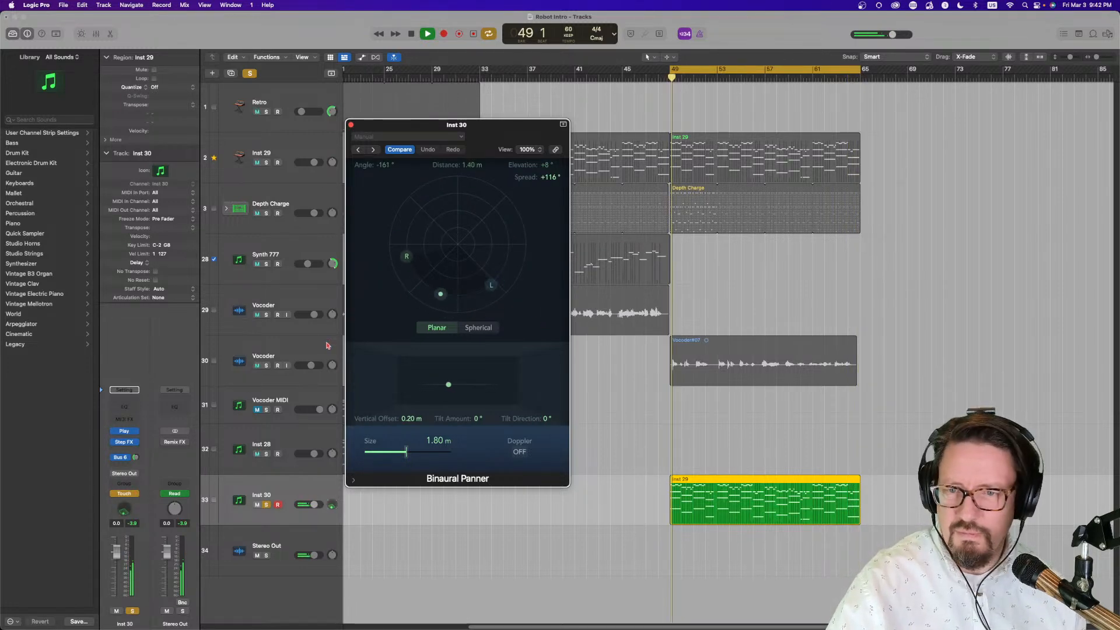
key(space)
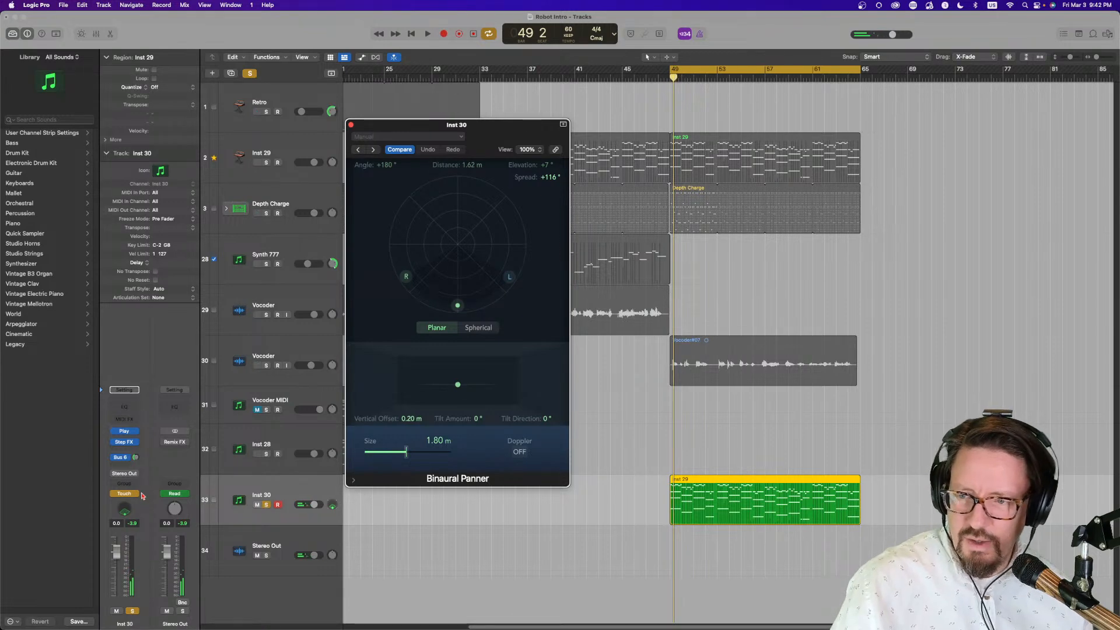
click(137, 495)
click(142, 512)
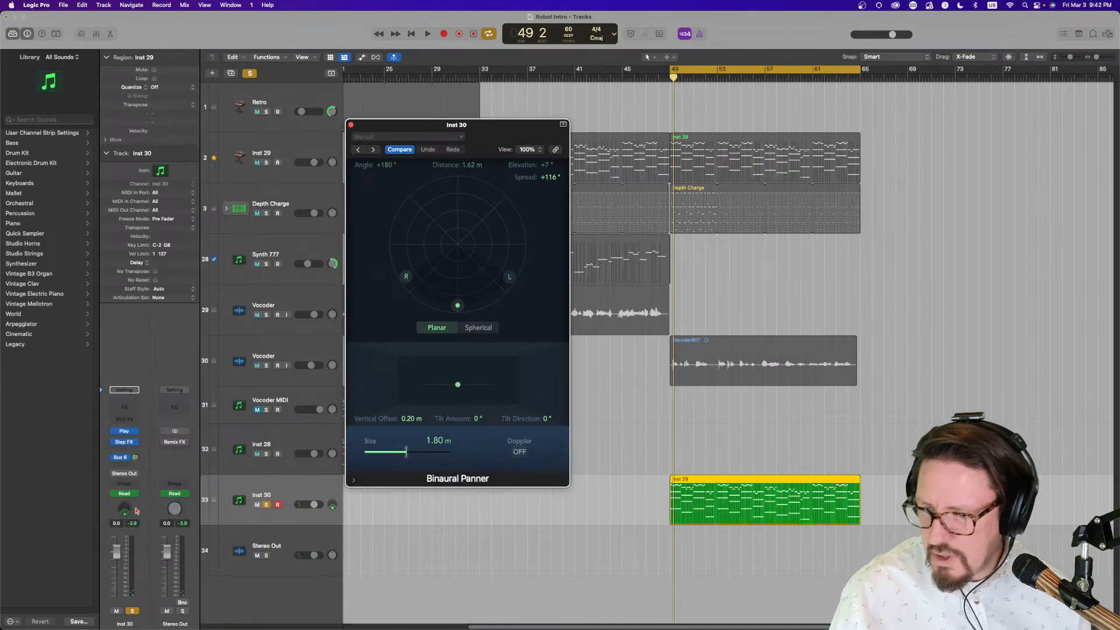
Unsolo the Inst 30 track, play the full mix, close the Binaural Panner and check the channel levels in the mixer.
click(134, 612)
key(space)
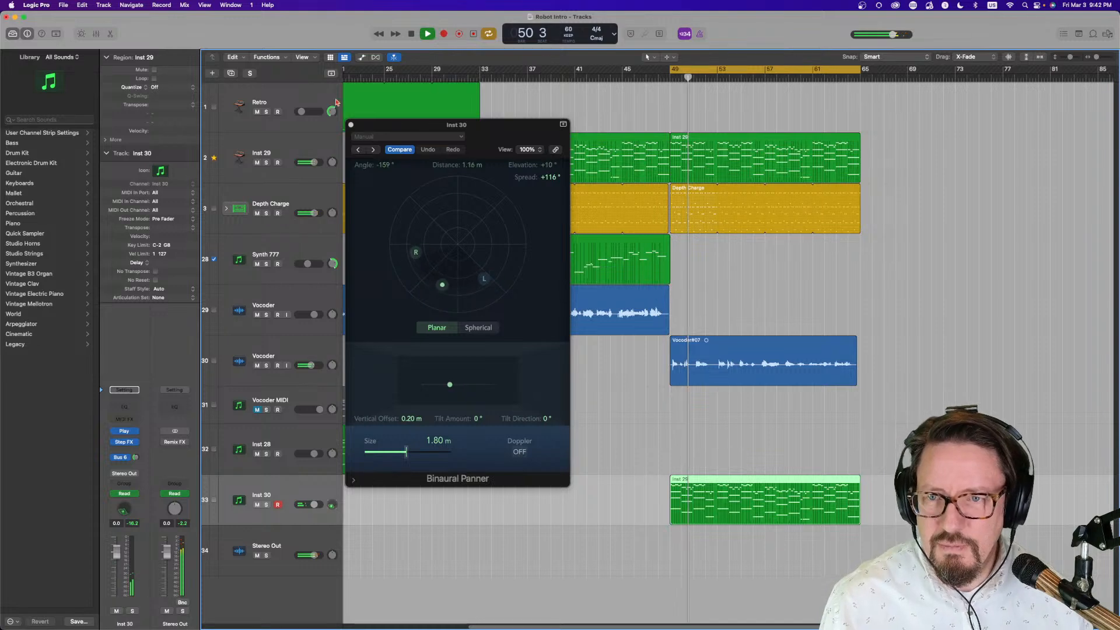
click(352, 126)
key(x)
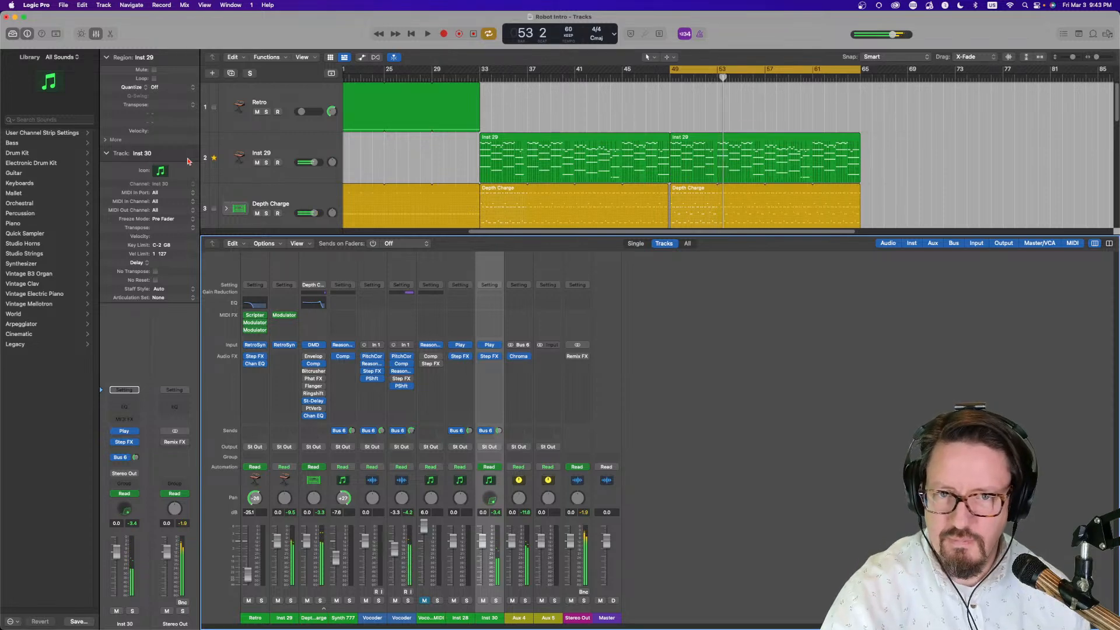
key(x)
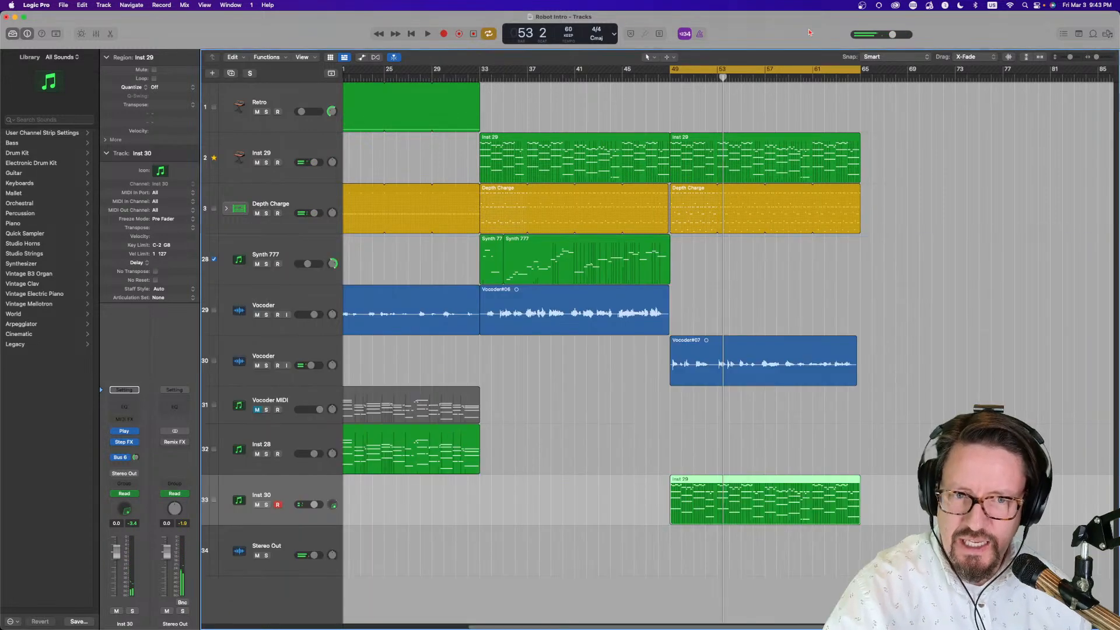
Open the Vocoder#07 region in the audio track editor and turn on Flex for its track.
click(694, 347)
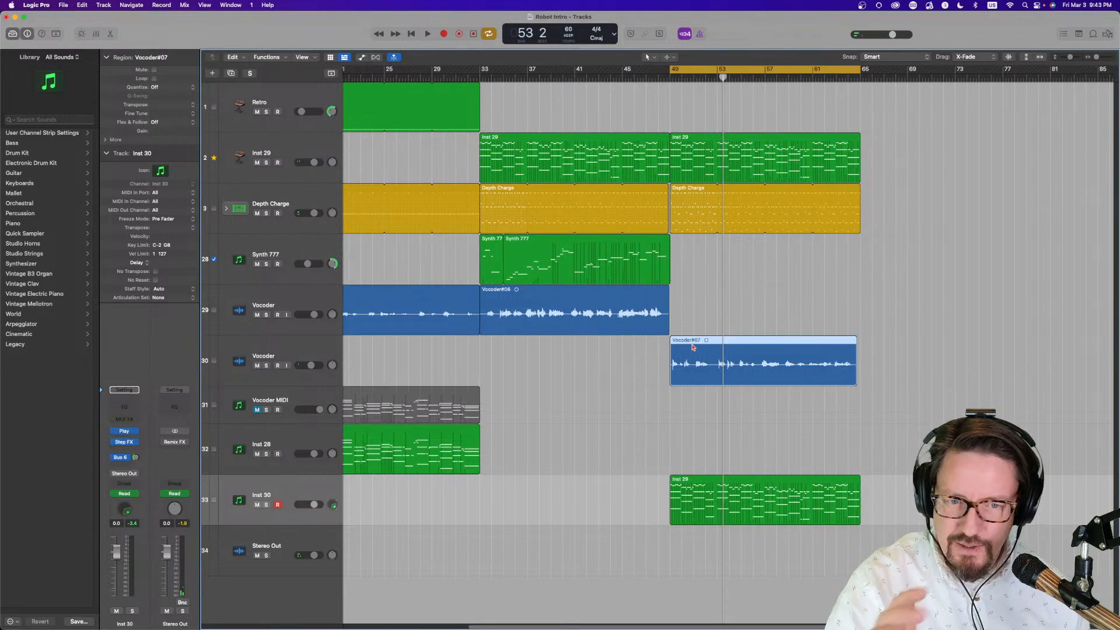
double_click(690, 344)
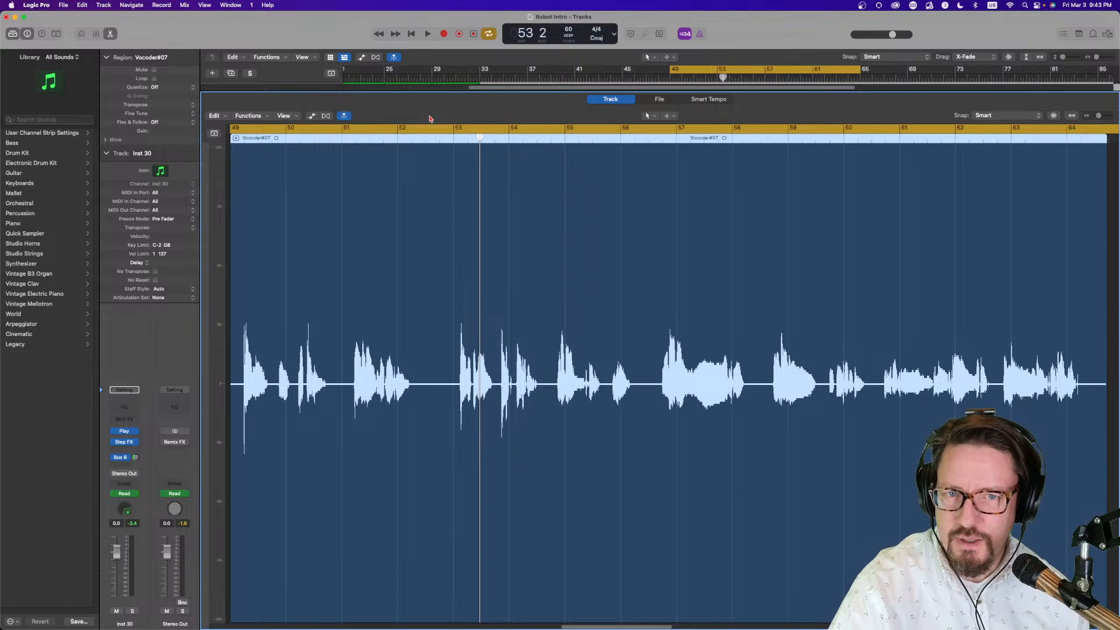
click(326, 116)
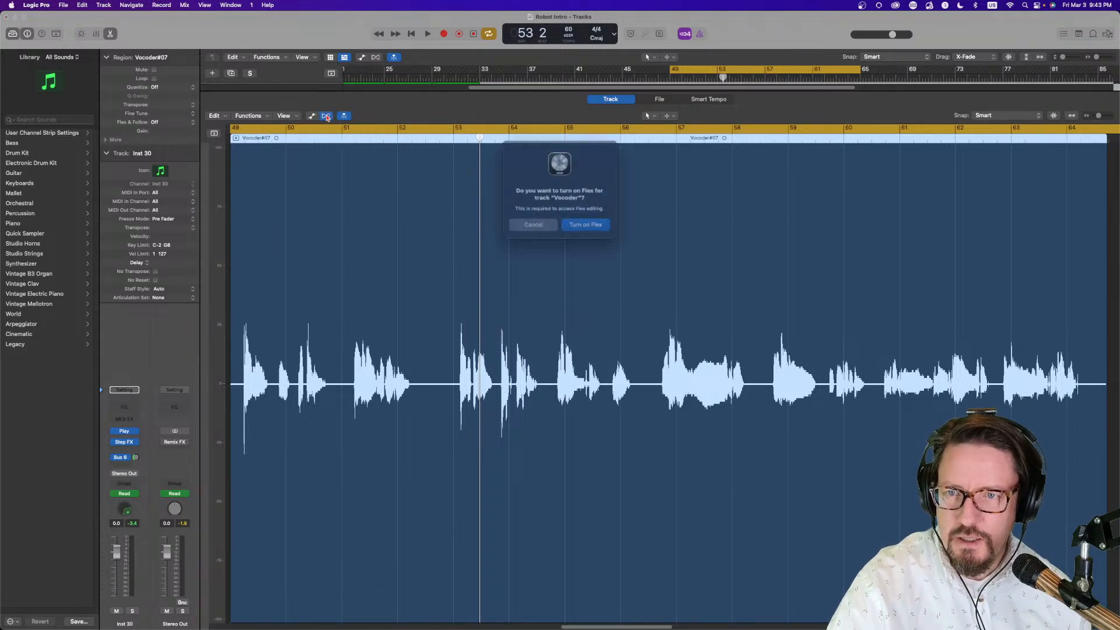
click(573, 226)
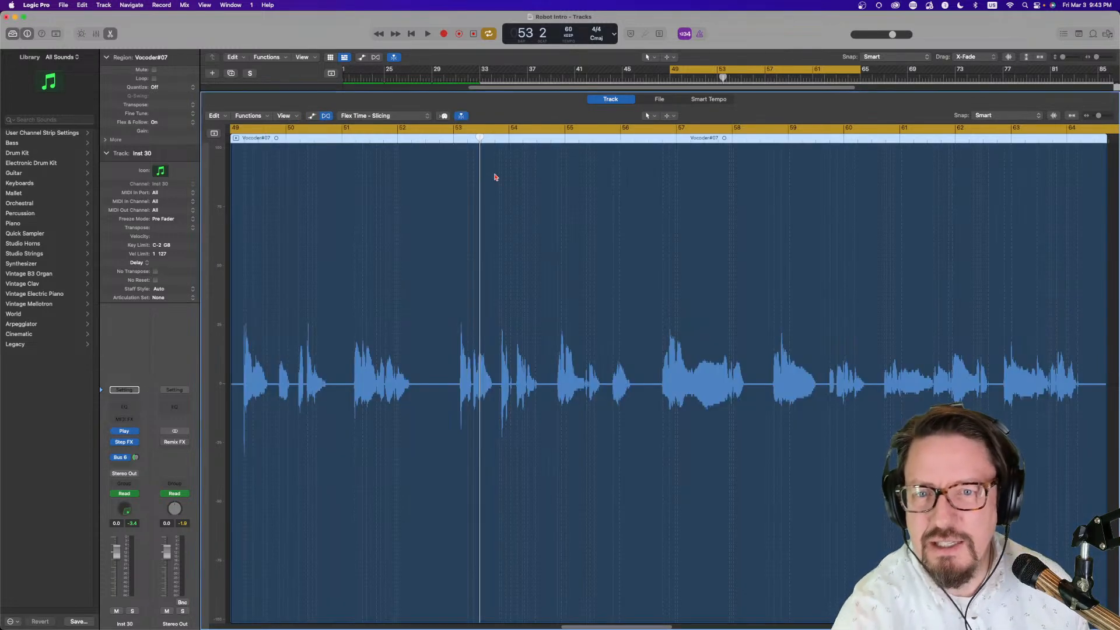
Set the Vocoder track's flex mode to Flex Pitch, look through the pitch range and close the editor.
click(376, 116)
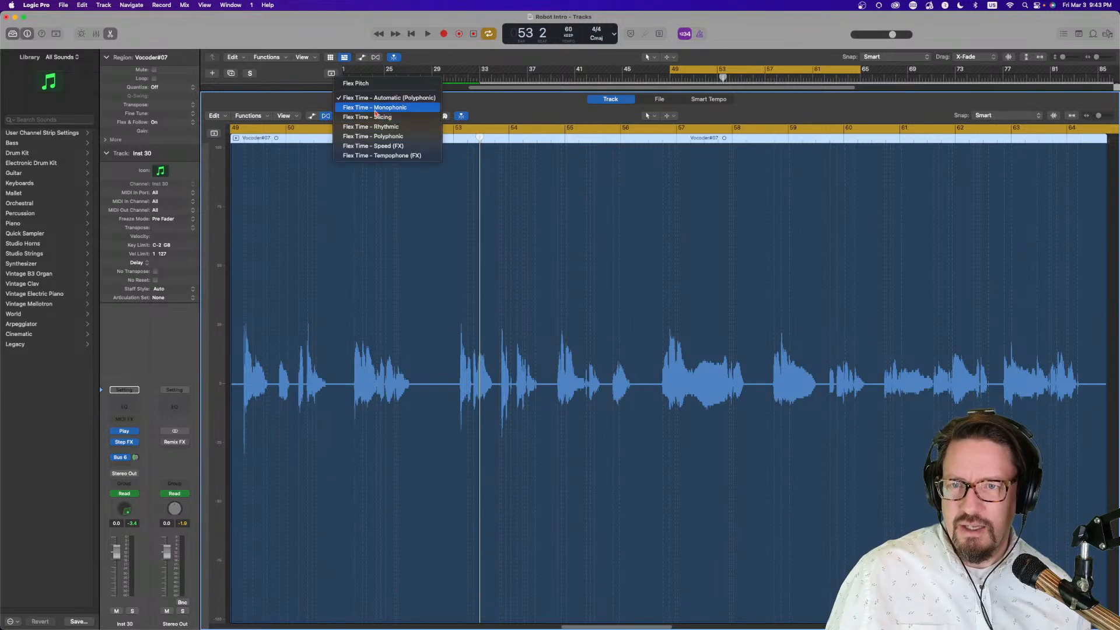
click(376, 82)
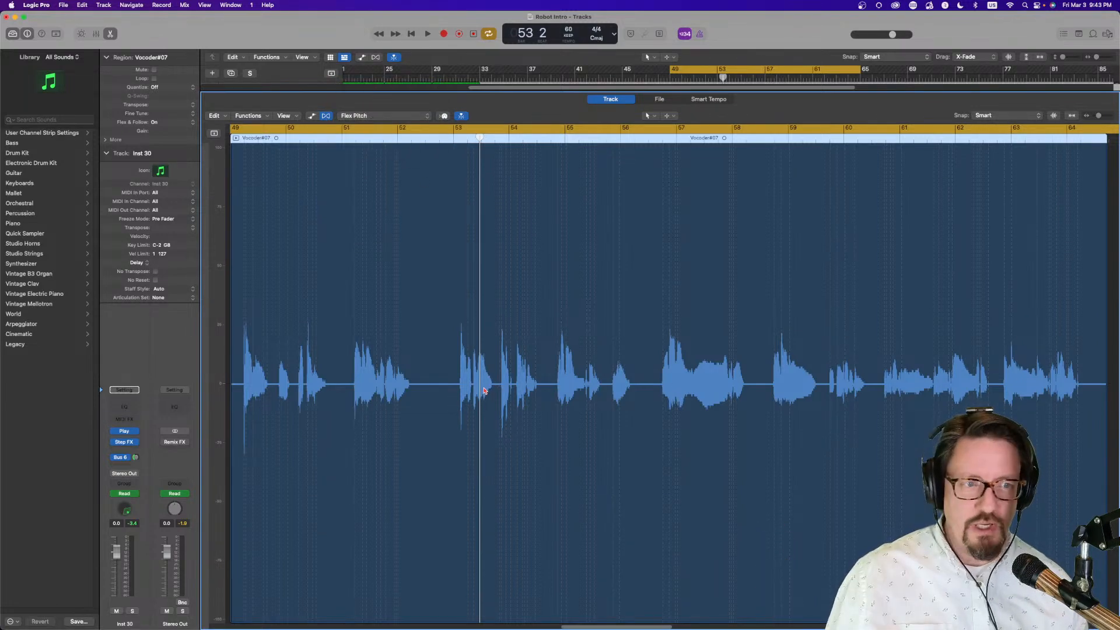
scroll(552, 379, up, 5)
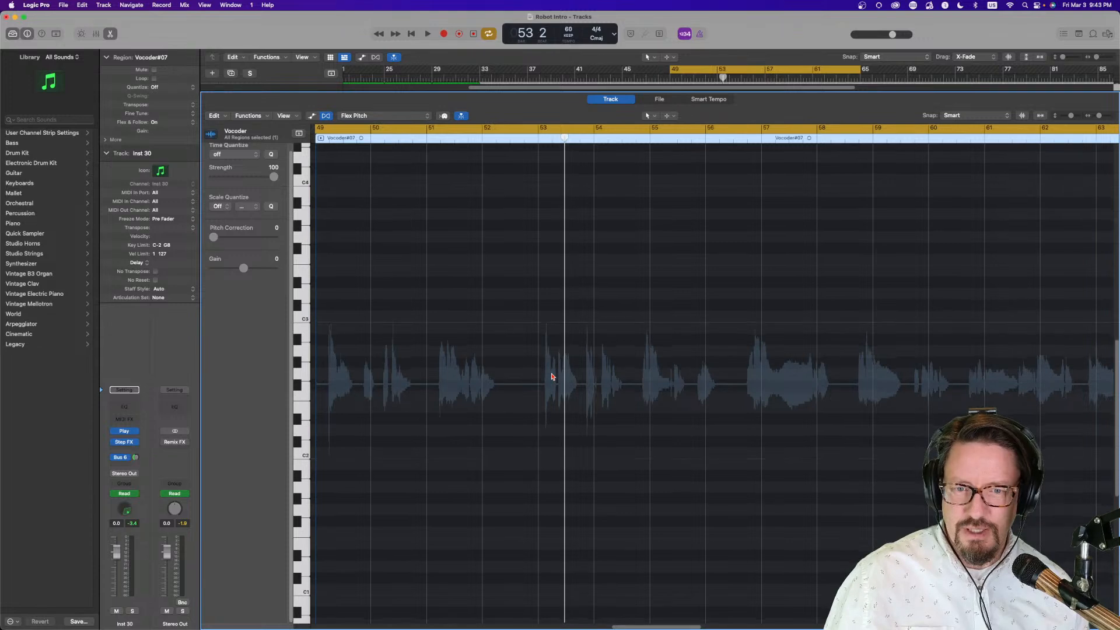
scroll(552, 375, down, 10)
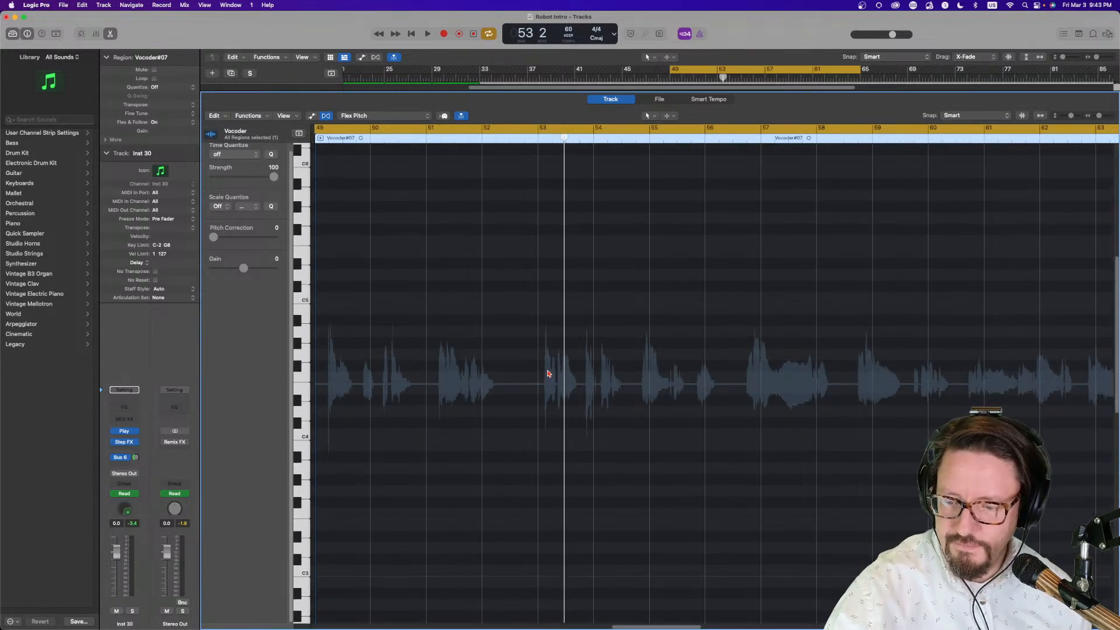
key(e)
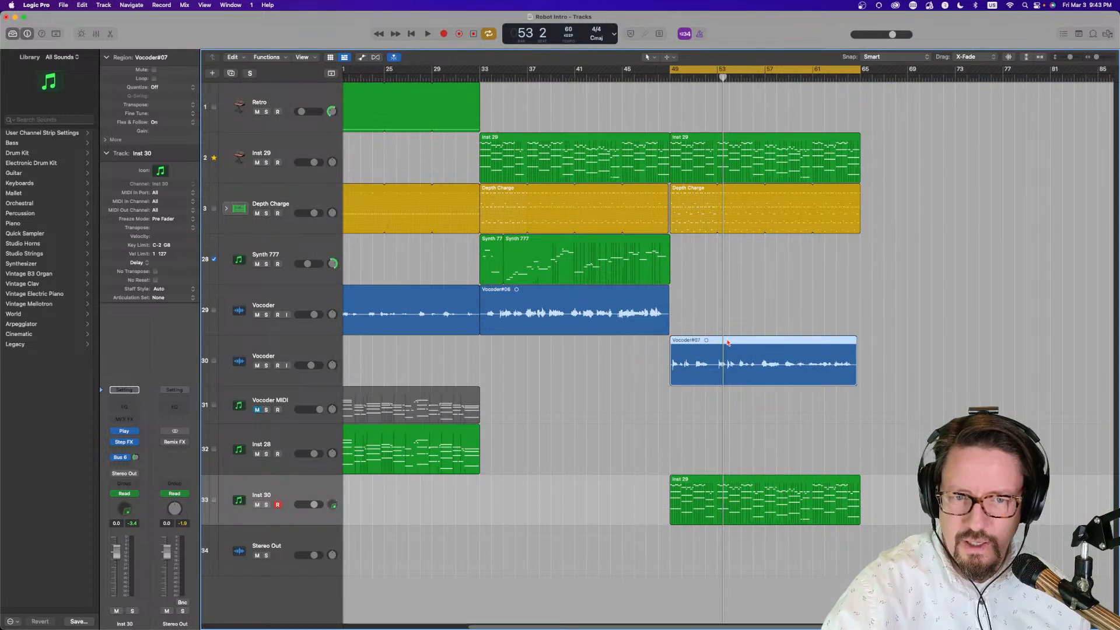
Reopen the Vocoder#07 region in the audio track editor, analyze its audio for flex editing and look through the pitch range.
key(e)
scroll(569, 289, down, 2)
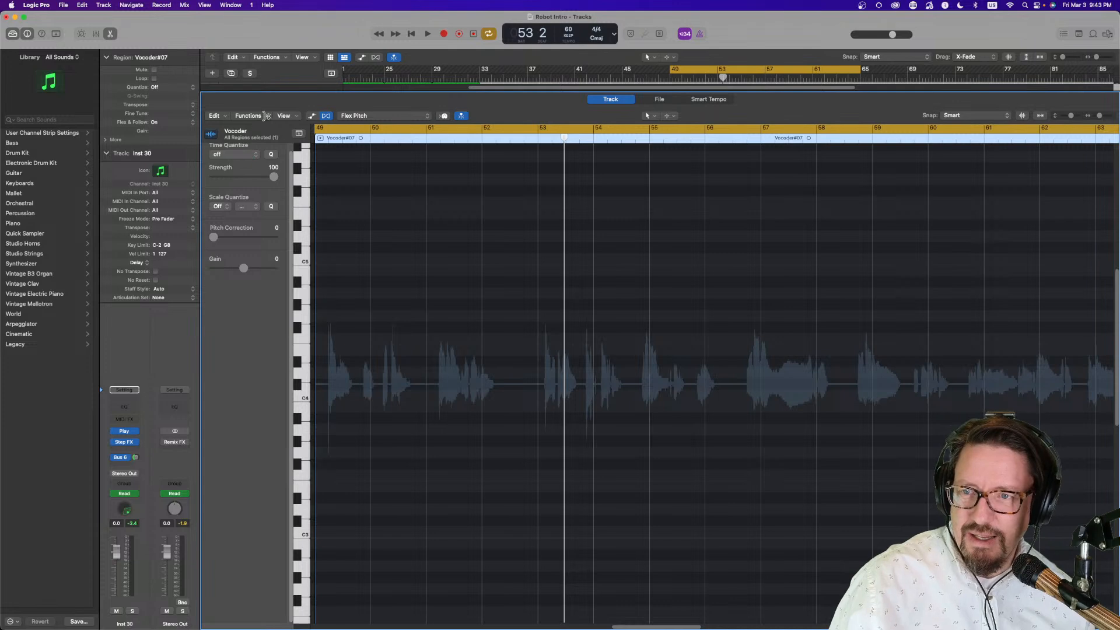
click(293, 116)
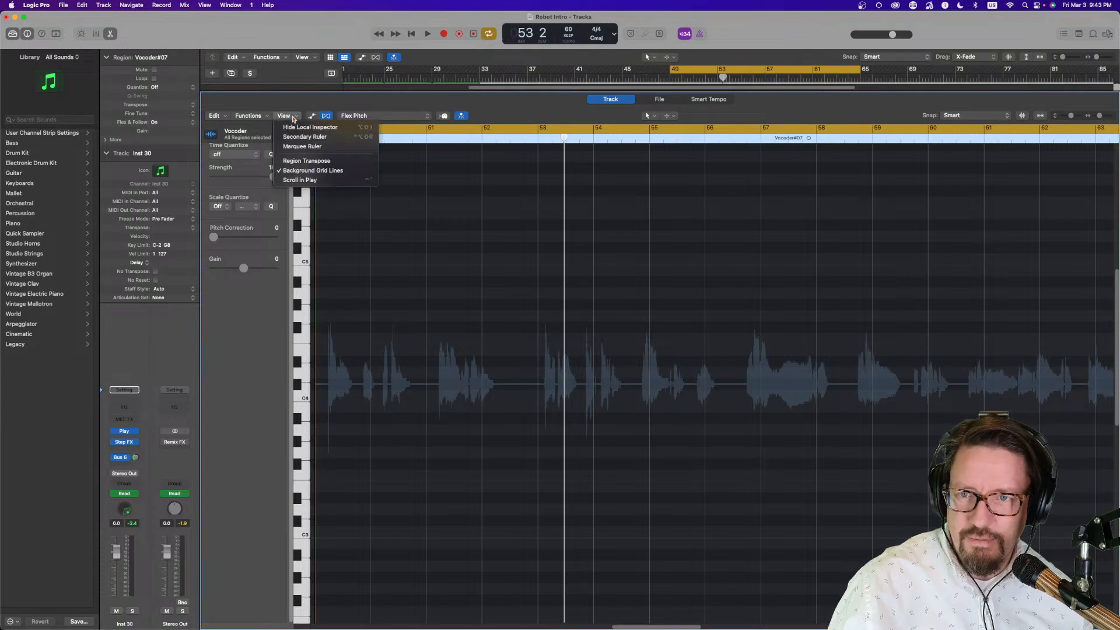
click(228, 118)
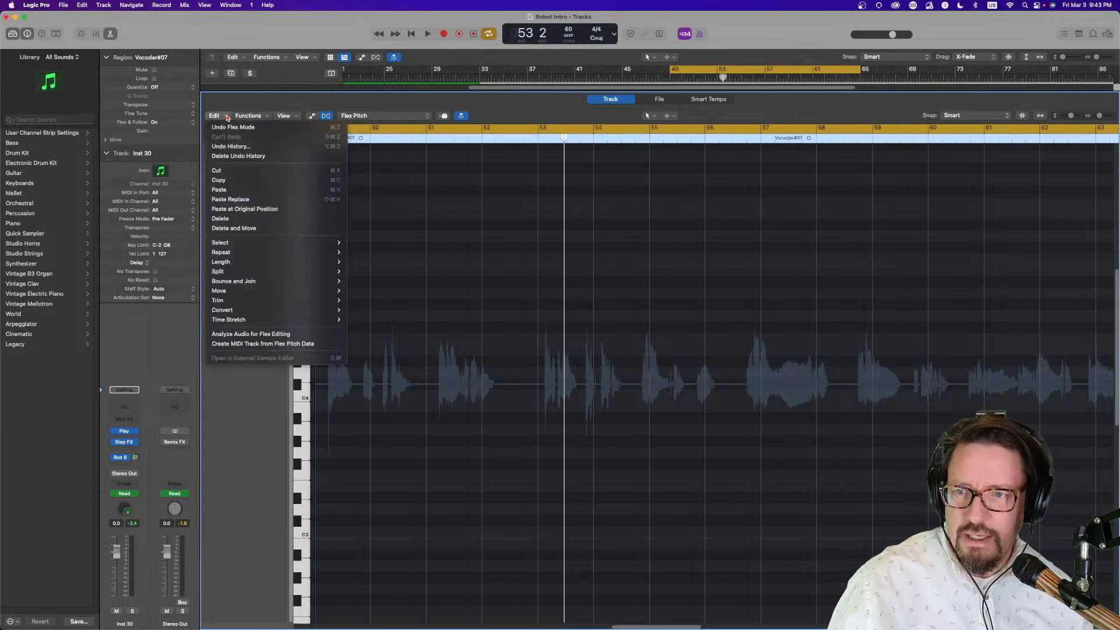
click(271, 335)
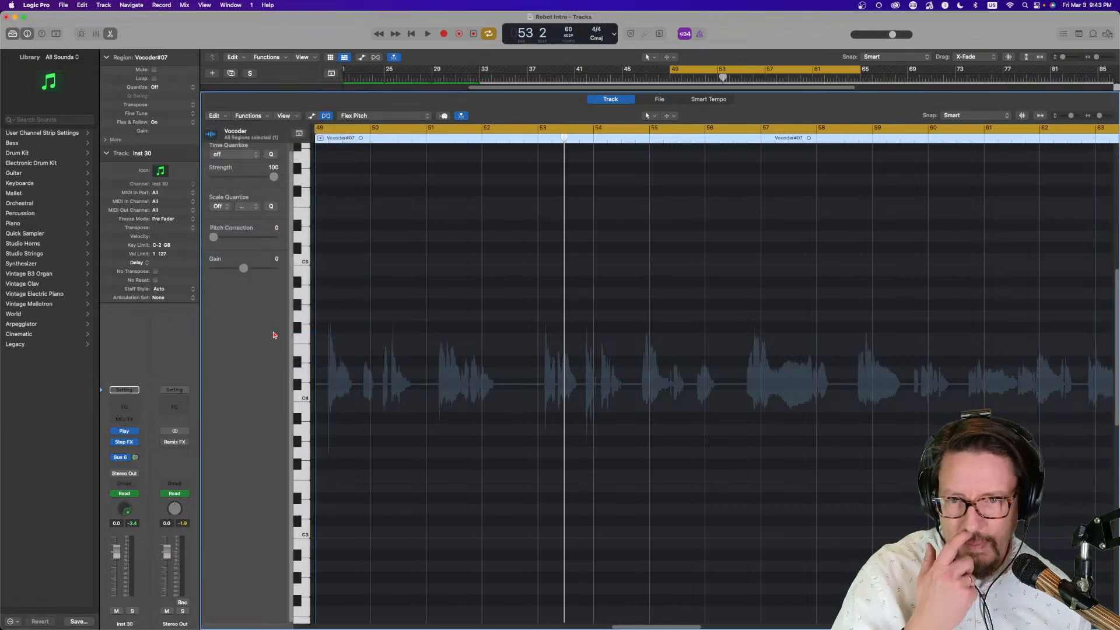
scroll(499, 344, up, 5)
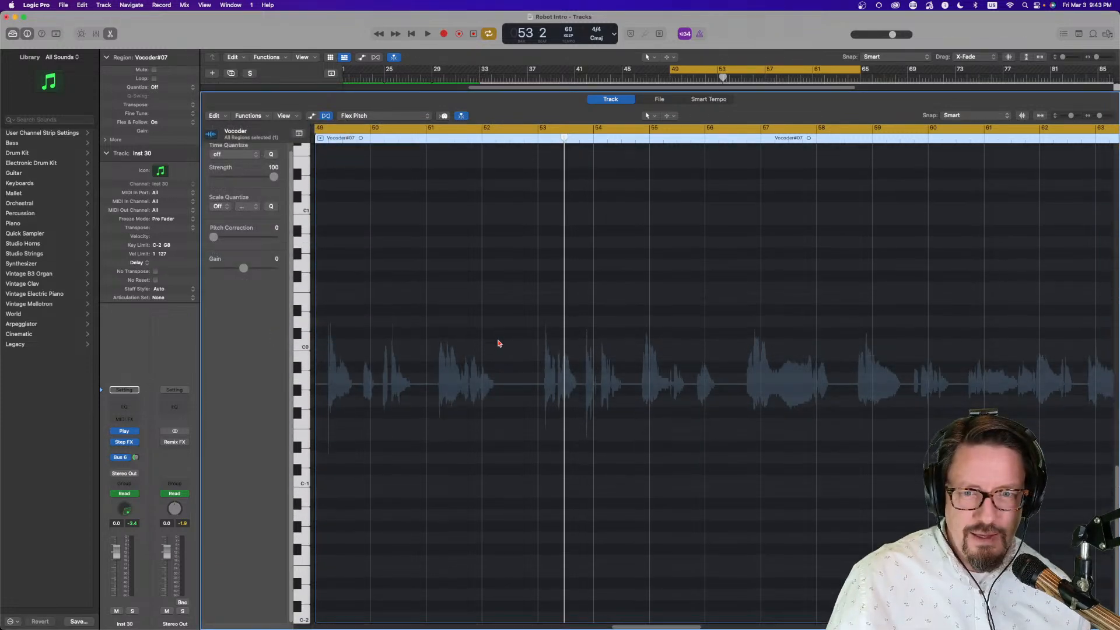
scroll(499, 343, up, 5)
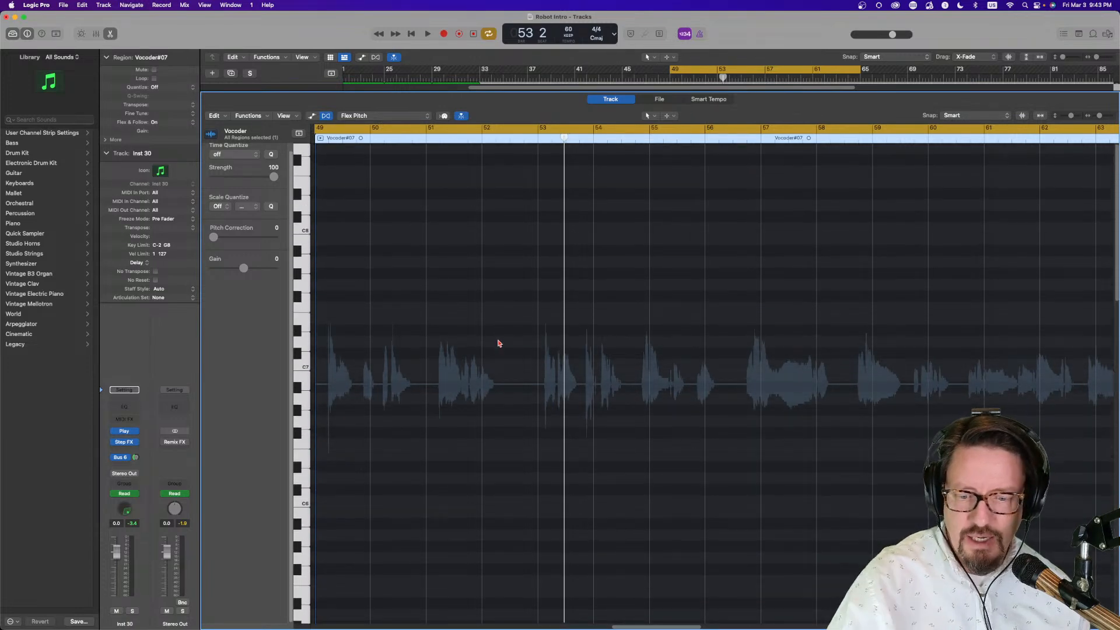
Inspect the Vocoder#07 waveform around bar 53 and analyze its audio for flex editing again.
key(super+Right)
key(super+Right)
key(super+Right)
key(super+Right)
key(super+Right)
scroll(505, 344, down, 15)
scroll(505, 343, up, 12)
scroll(504, 343, down, 12)
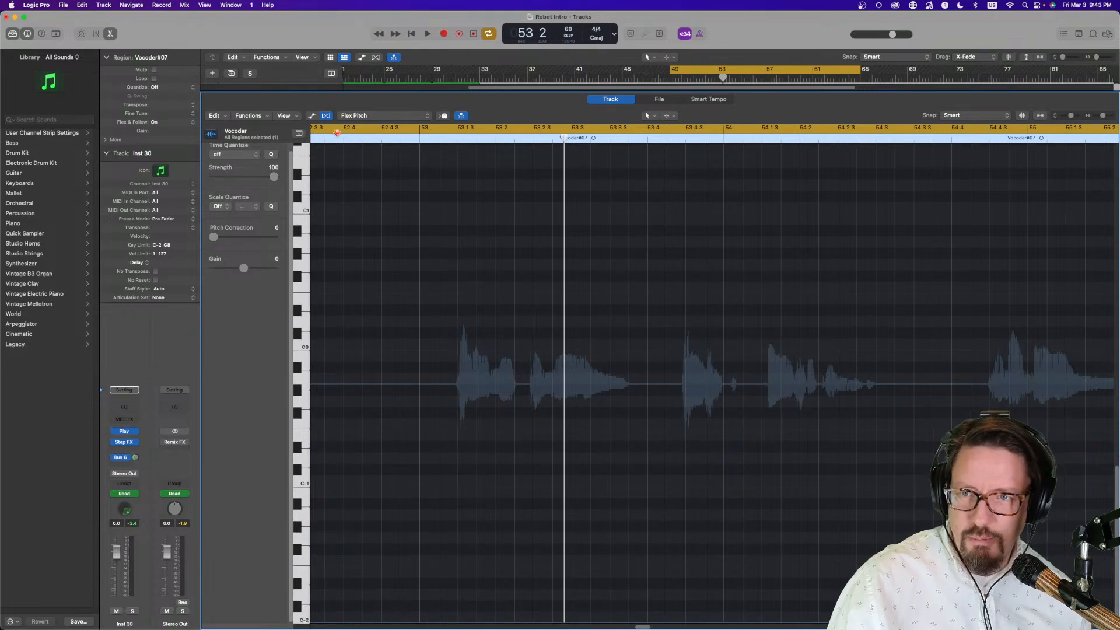
click(223, 115)
click(260, 334)
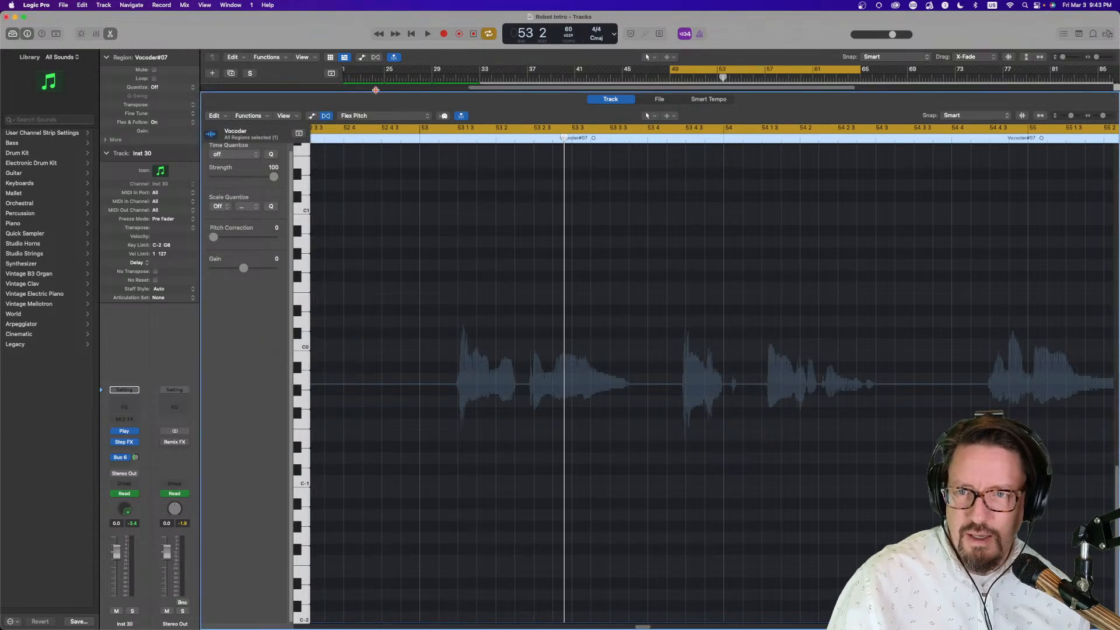
Try Flex Time - Monophonic as the Vocoder track's flex mode and return it to Flex Pitch.
click(375, 115)
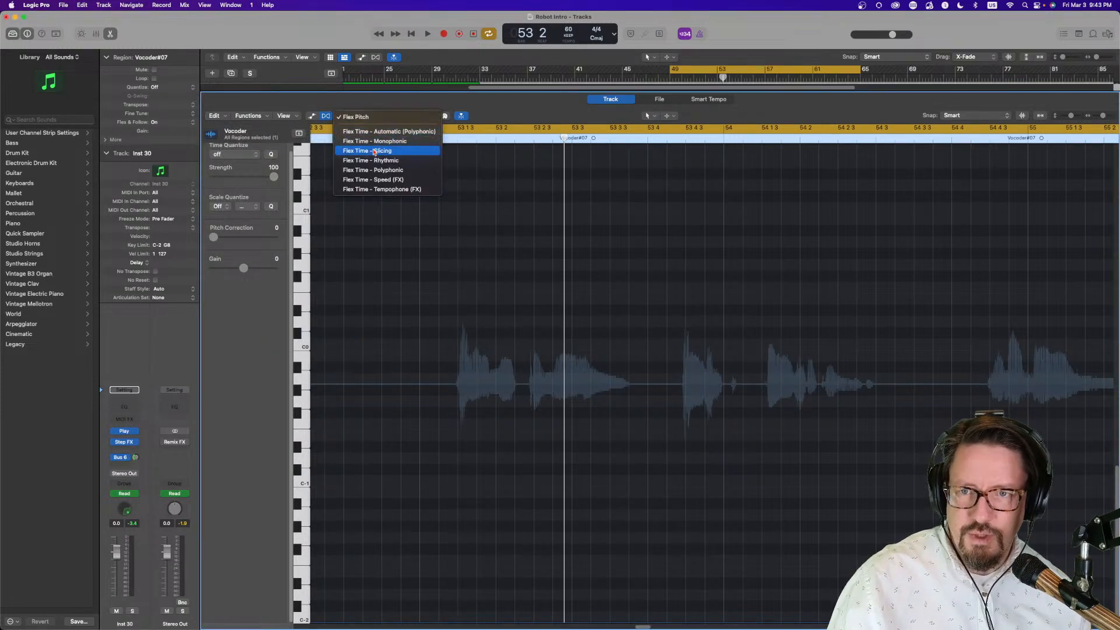
click(365, 151)
click(352, 118)
click(354, 108)
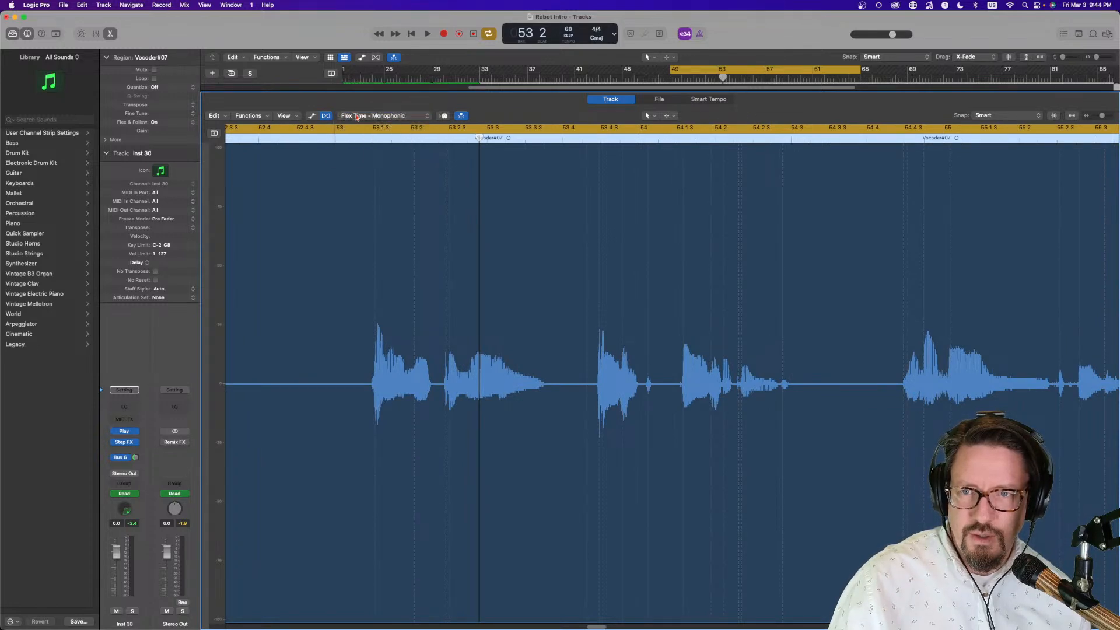
click(357, 117)
Examine the whole Vocoder#07 region across the pitch range for detected notes and close the editor.
scroll(521, 382, down, 15)
scroll(521, 382, up, 15)
scroll(521, 382, down, 12)
key(super+Left)
key(super+Left)
key(super+Left)
key(super+Left)
key(super+Left)
key(super+Left)
key(super+Left)
key(super+Left)
key(super+Left)
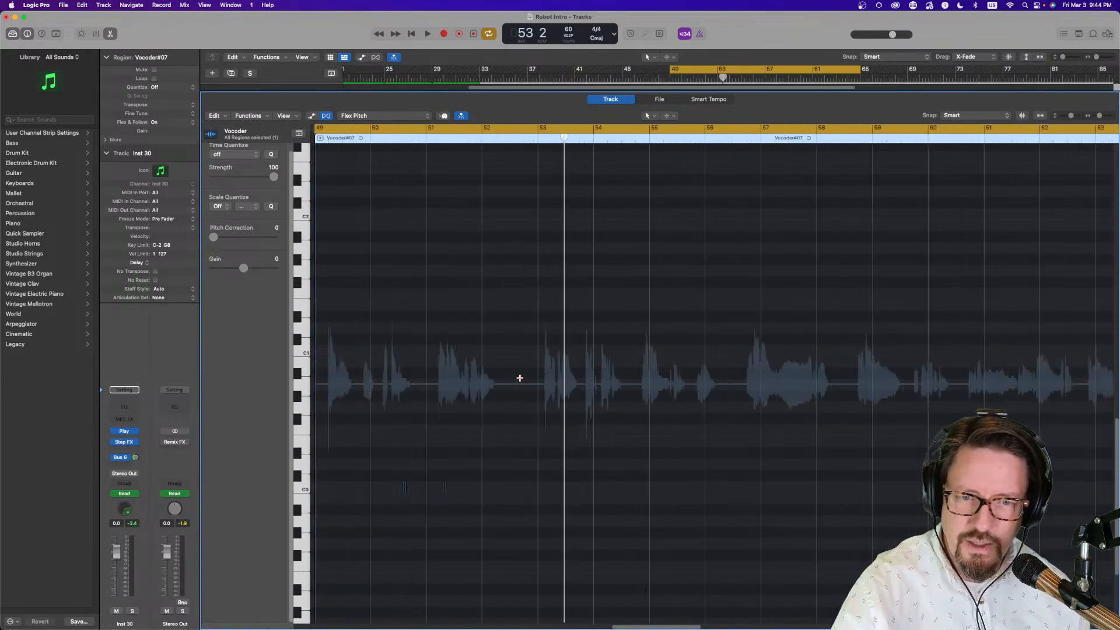
scroll(521, 382, up, 15)
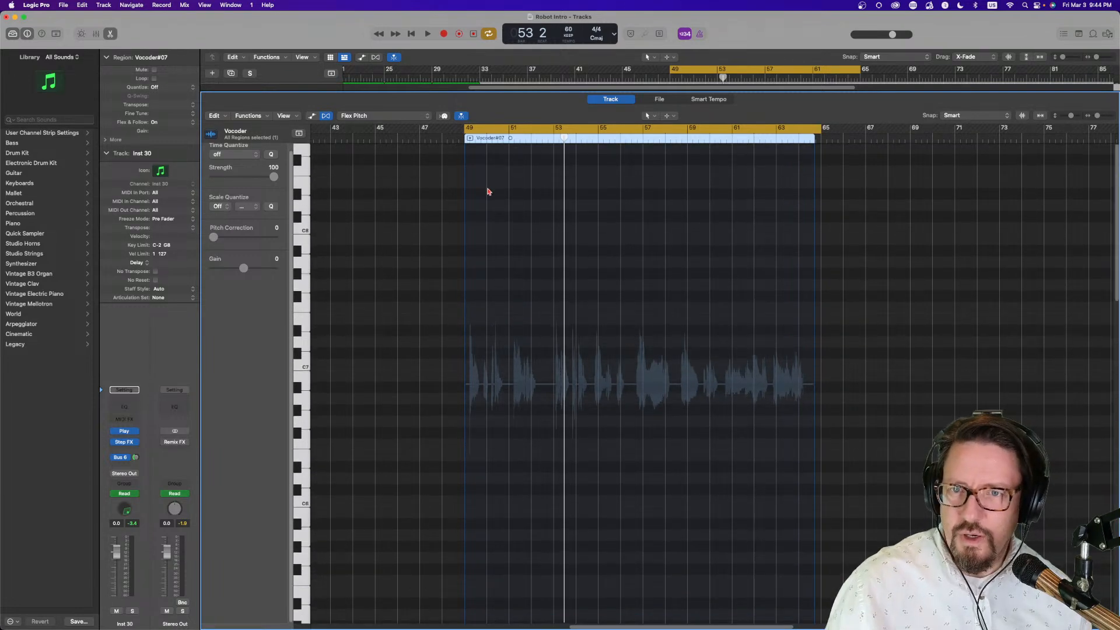
scroll(489, 192, down, 15)
key(e)
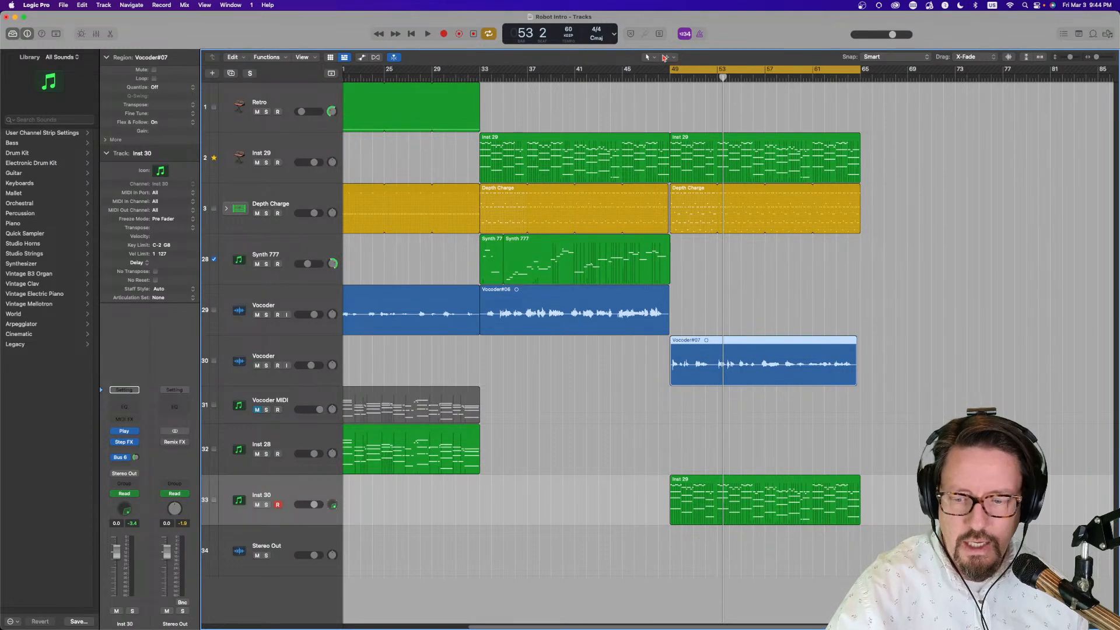
Play part of the closing section and convert the Vocoder#07 region to a new WAVE audio file.
key(space)
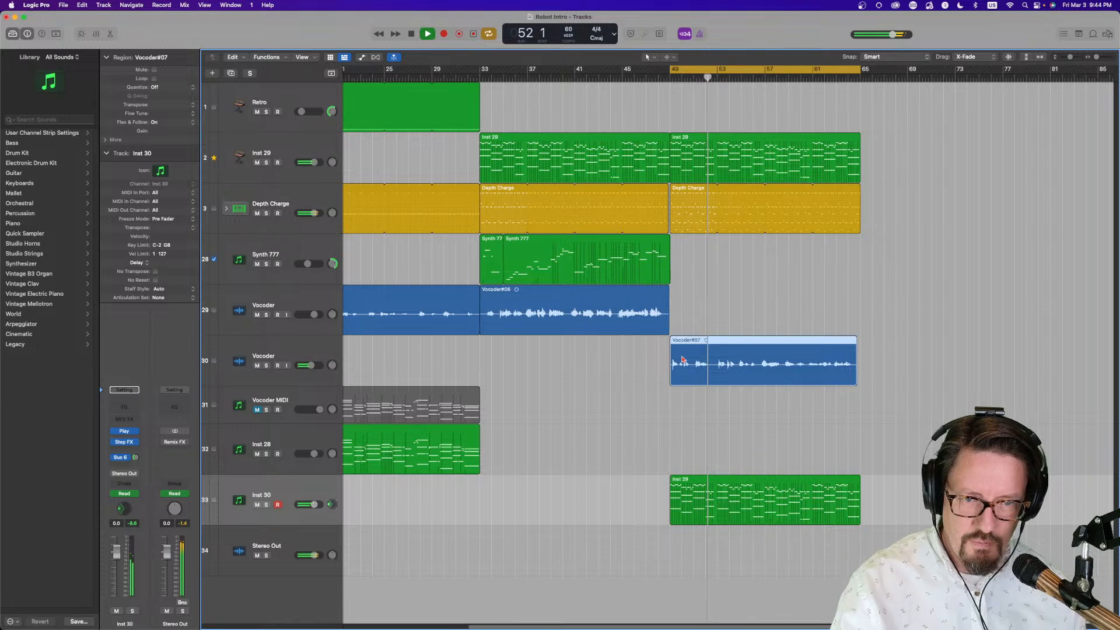
key(space)
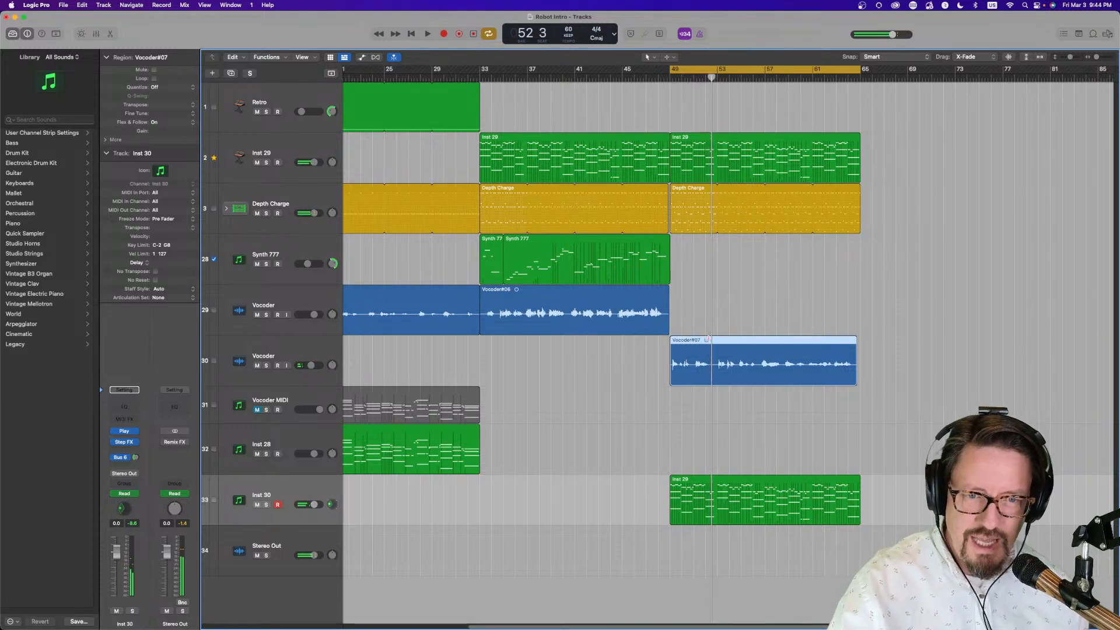
right_click(704, 347)
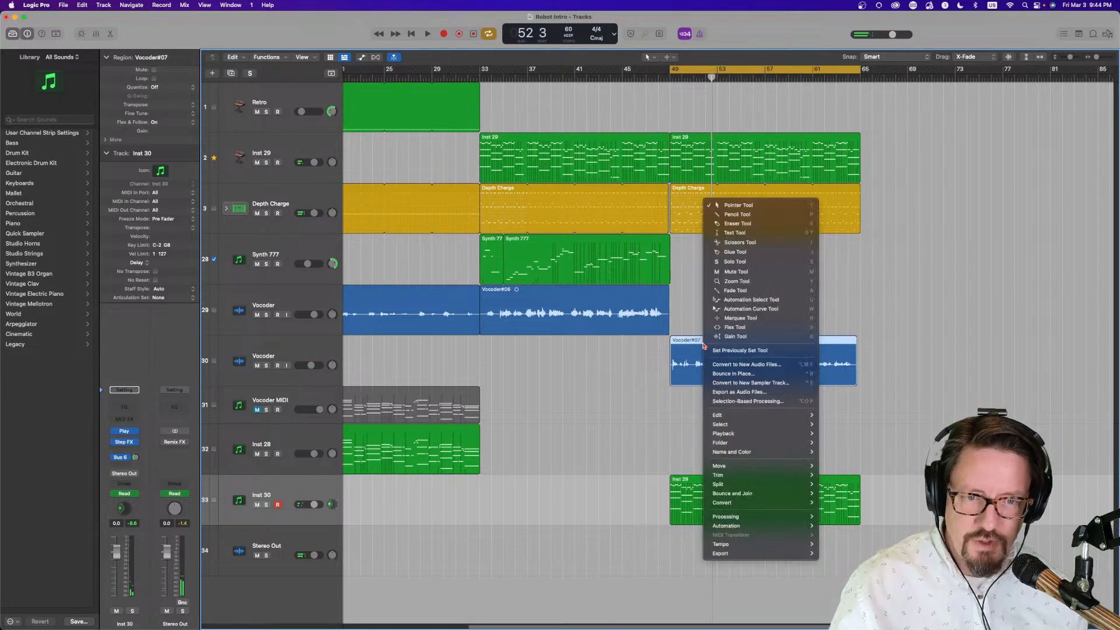
click(724, 366)
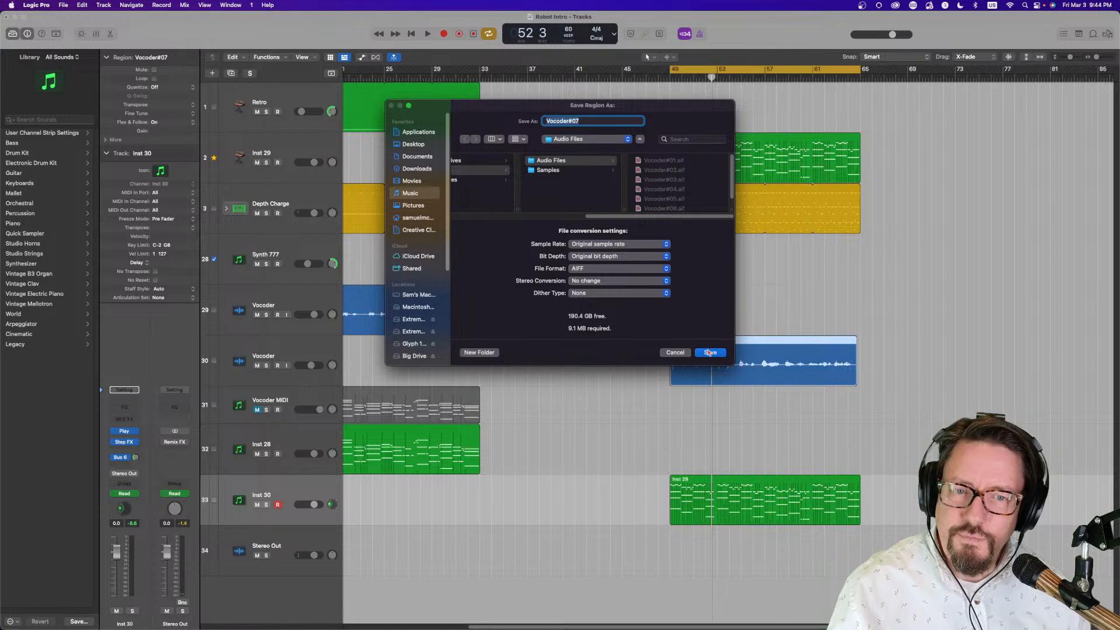
click(596, 268)
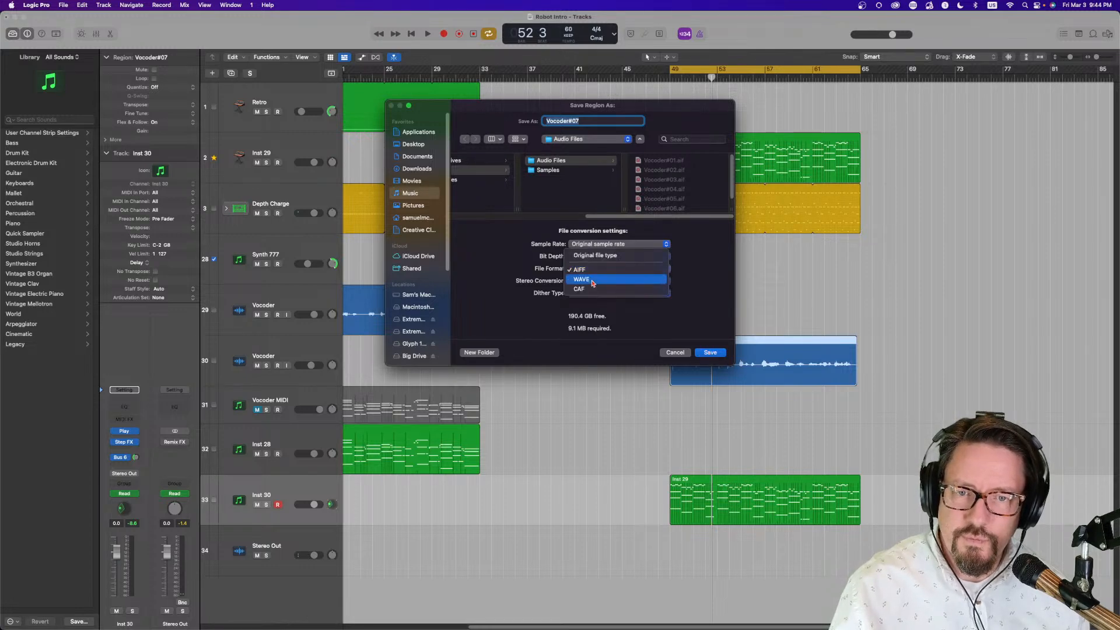
click(707, 354)
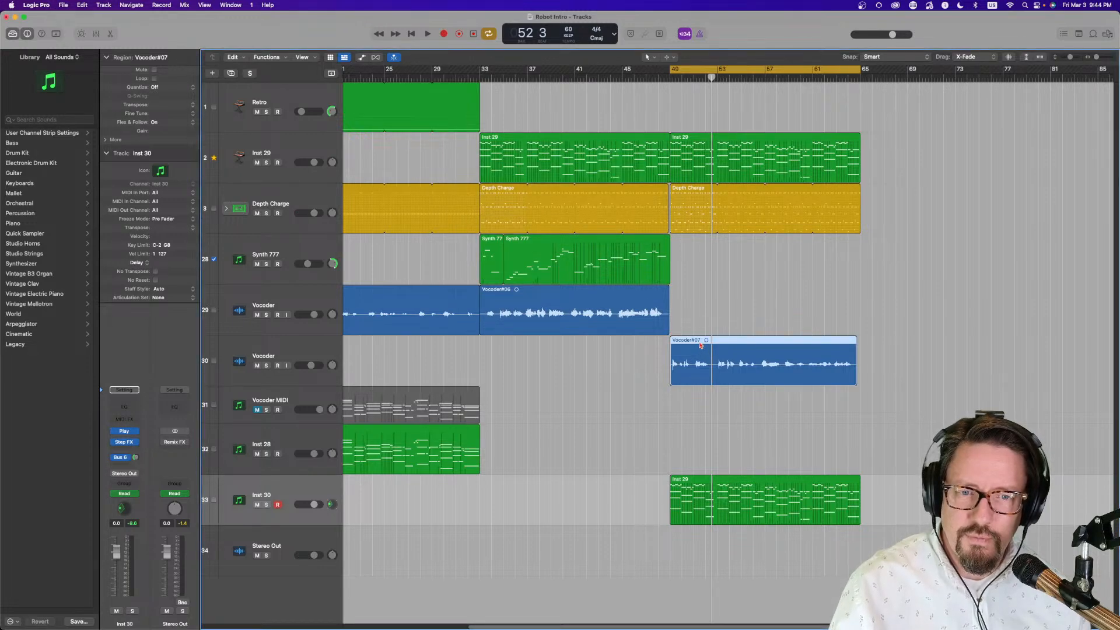
Open the converted Vocoder#07 region in the audio track editor and analyze its audio for flex editing.
double_click(701, 345)
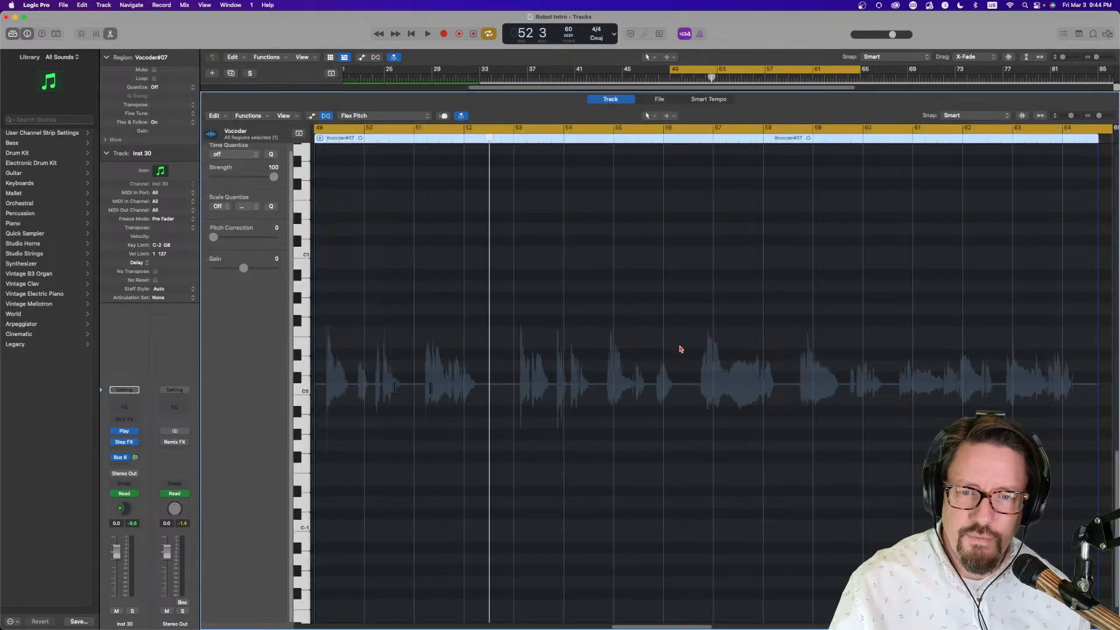
click(379, 116)
click(378, 117)
scroll(449, 297, down, 10)
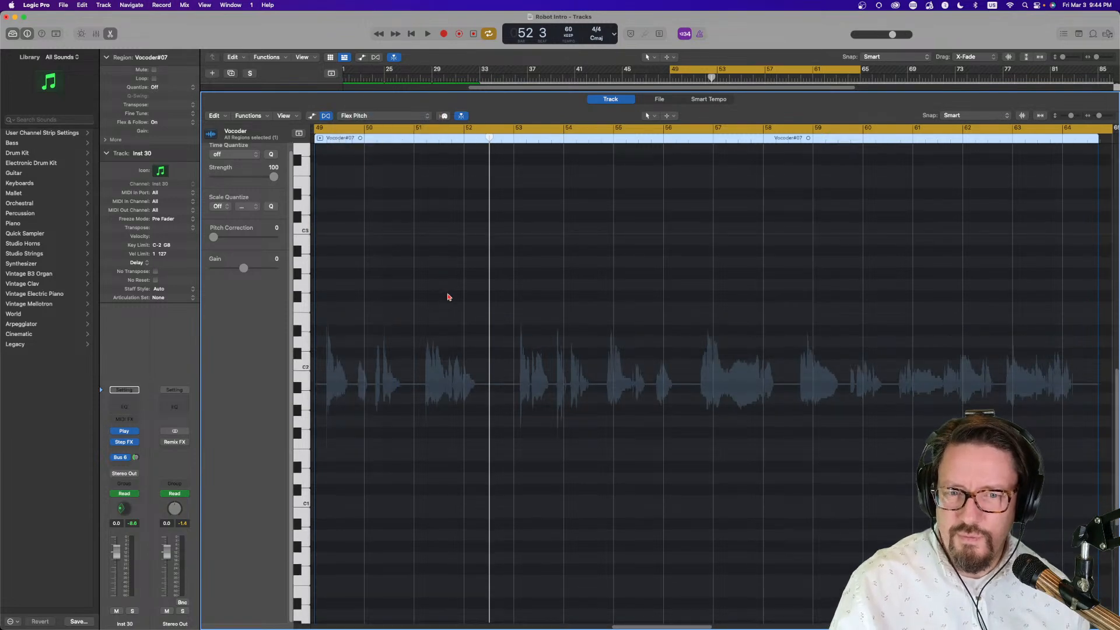
scroll(449, 297, up, 15)
scroll(448, 294, down, 20)
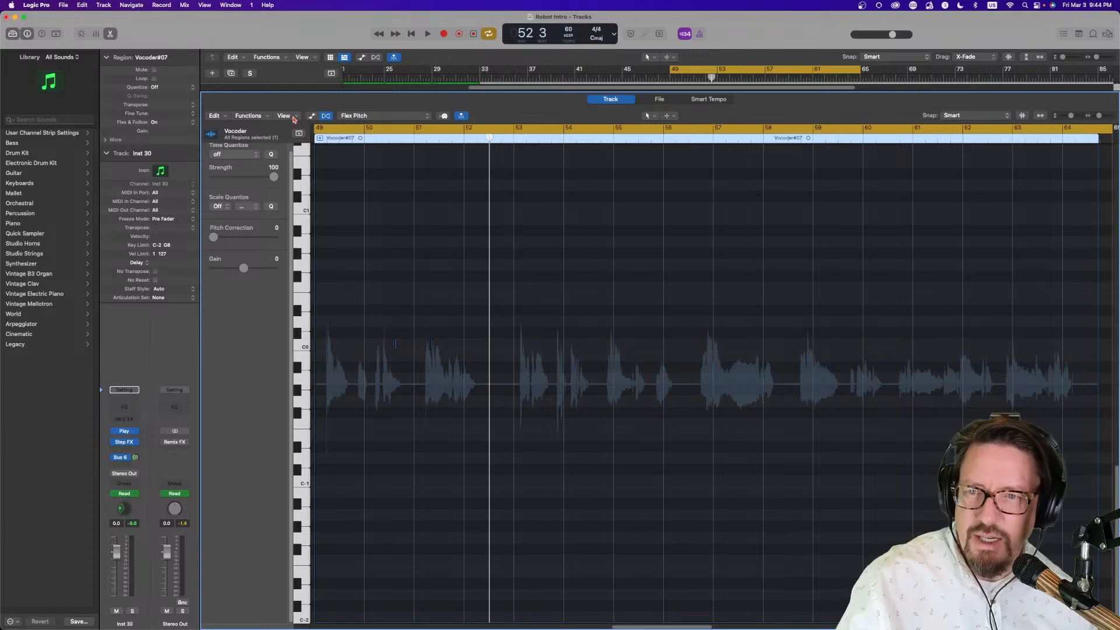
click(216, 118)
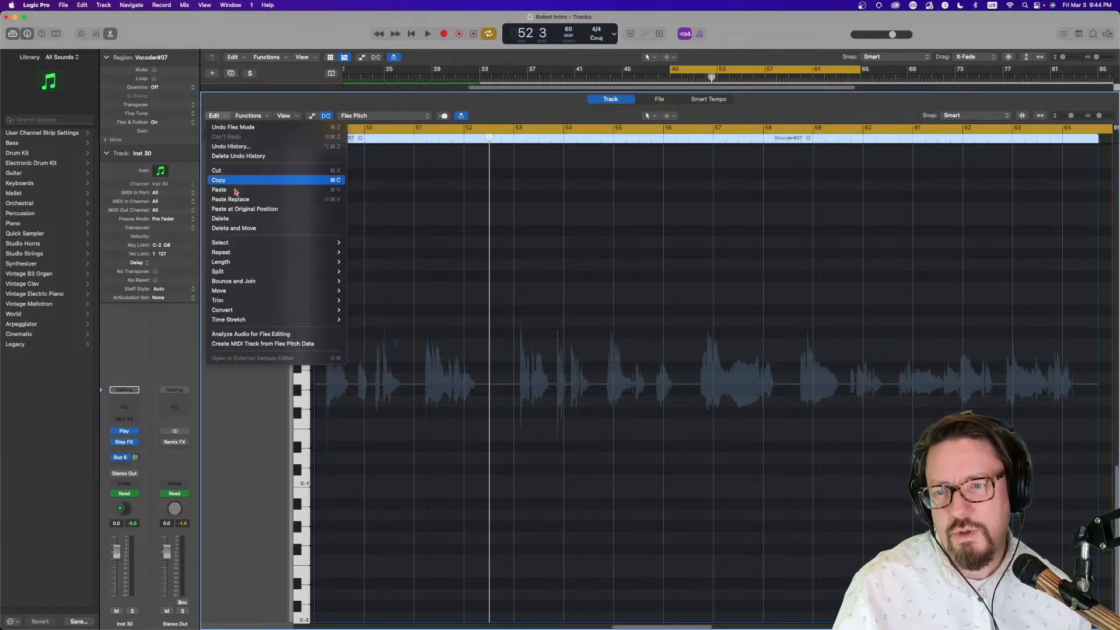
click(264, 335)
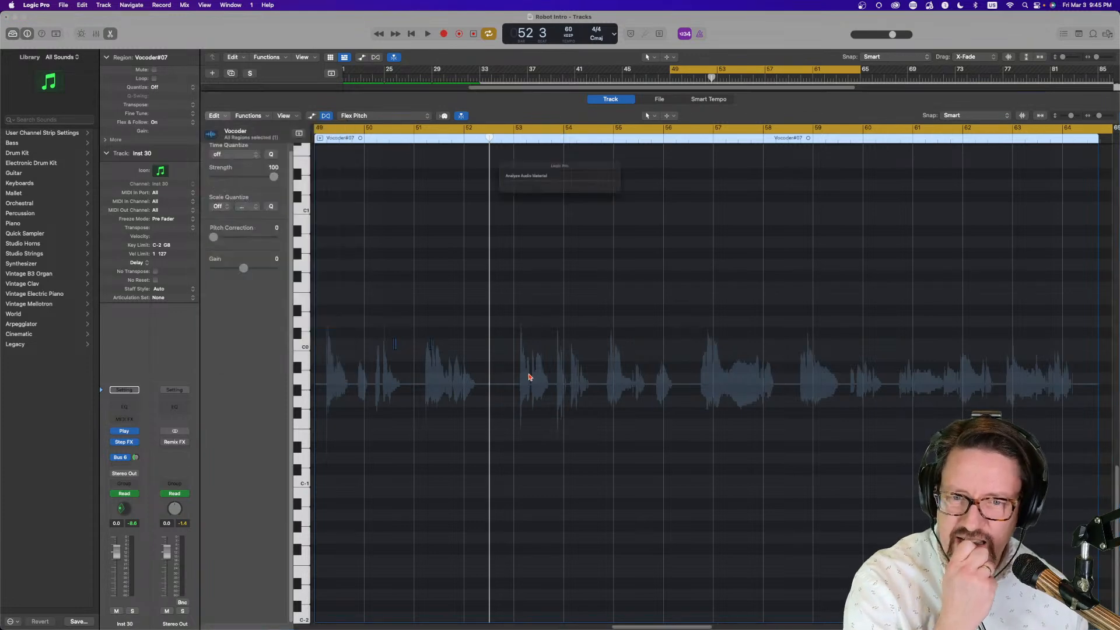
Examine the detected Flex Pitch notes of the vocoder around bars 51 and 52, and close the editor.
scroll(527, 378, up, 5)
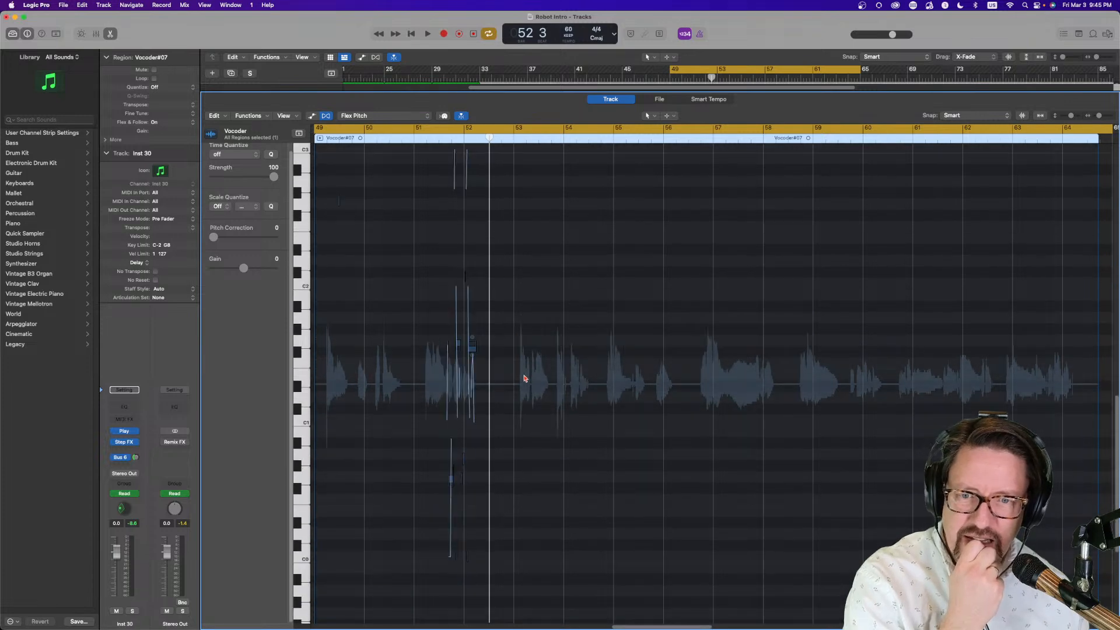
scroll(520, 376, up, 10)
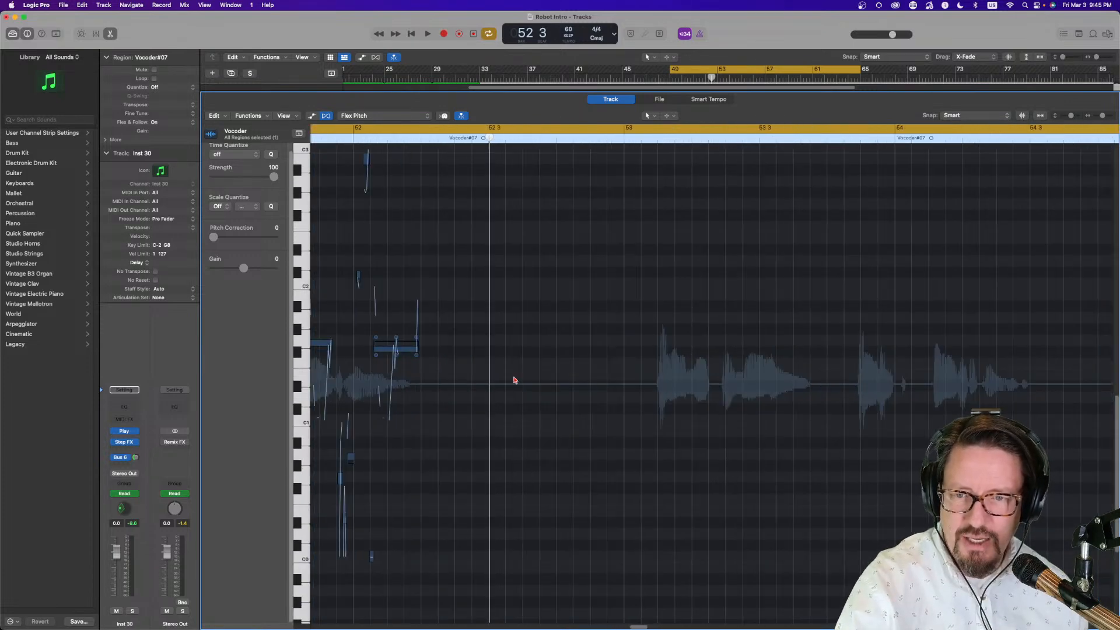
scroll(513, 381, left, 2)
scroll(513, 380, up, 5)
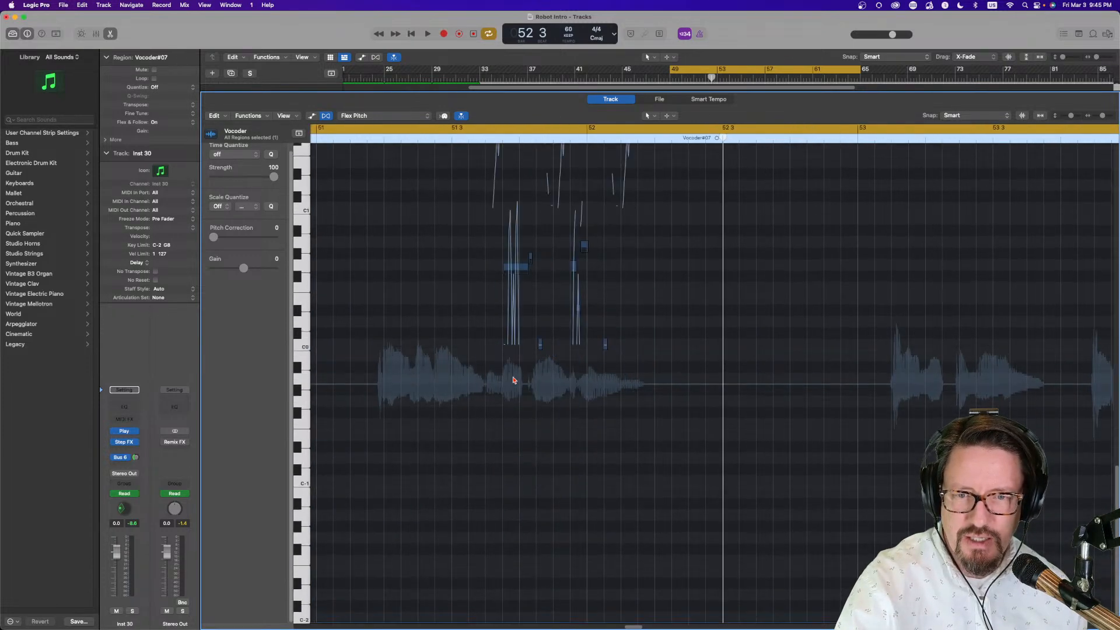
key(super+Right)
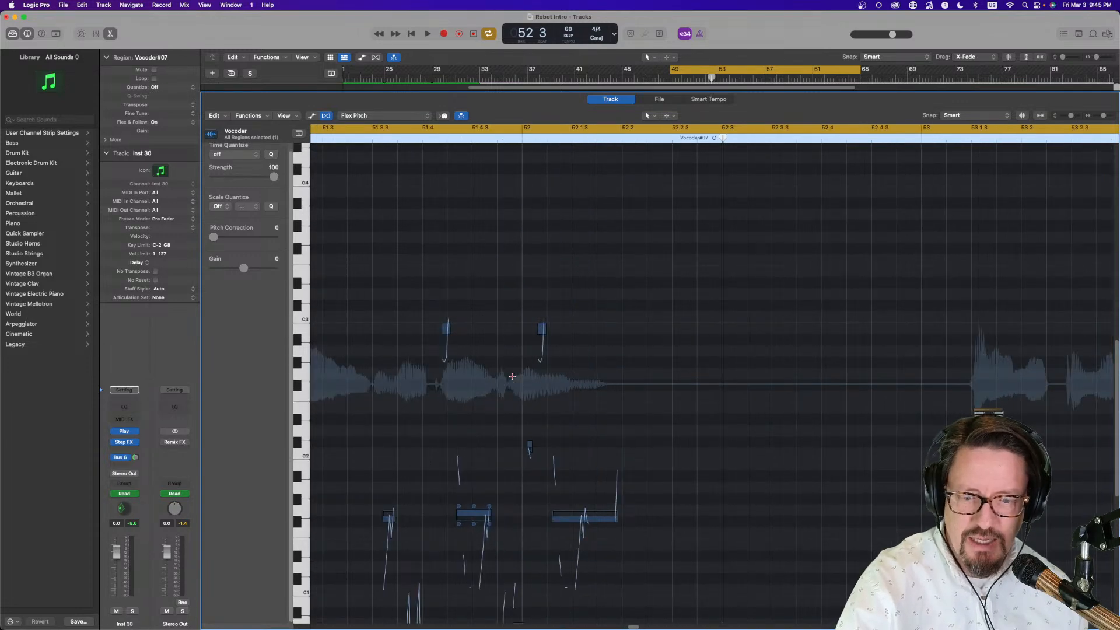
key(super+Left)
key(super+Left)
key(super+Left)
key(super+Left)
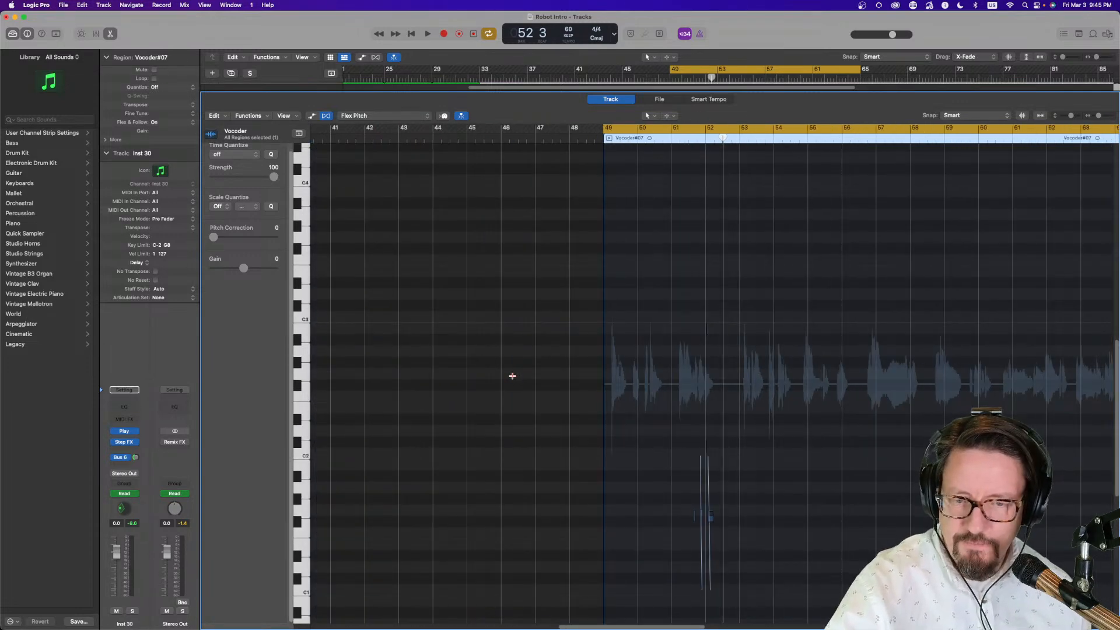
key(e)
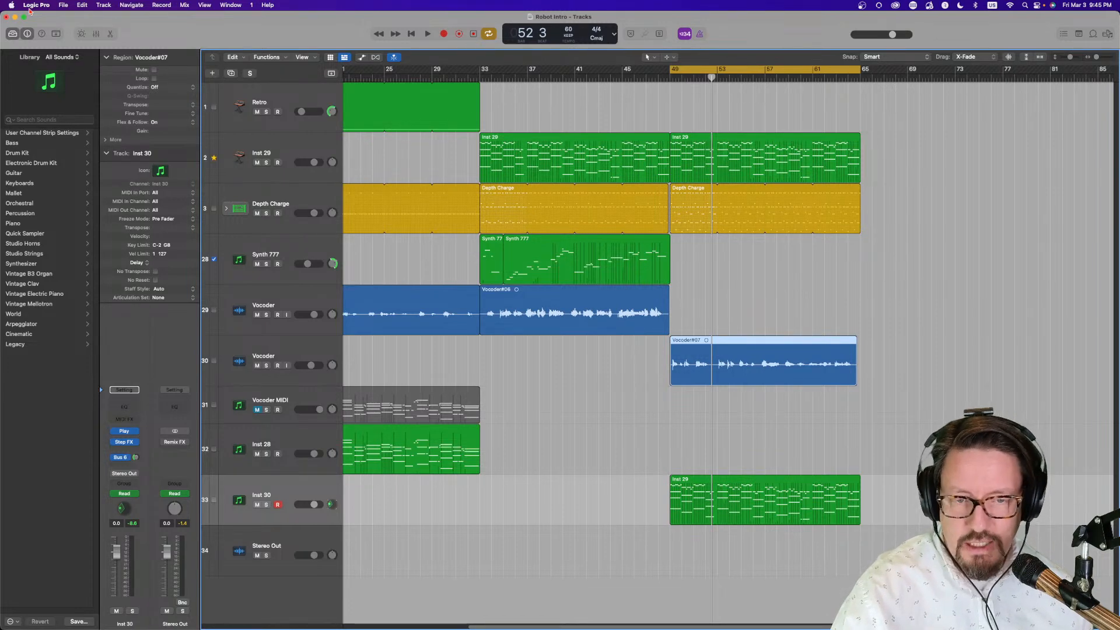
Play the closing section, select the Synth 777 track and capture the live performance on it as a recorded region.
key(space)
click(298, 249)
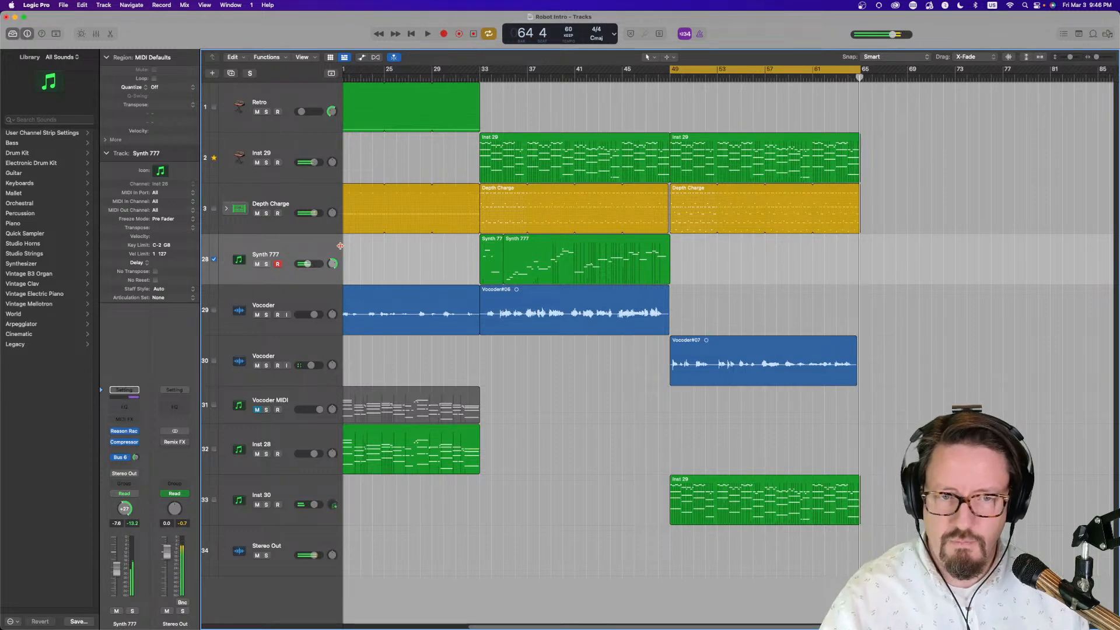
click(475, 34)
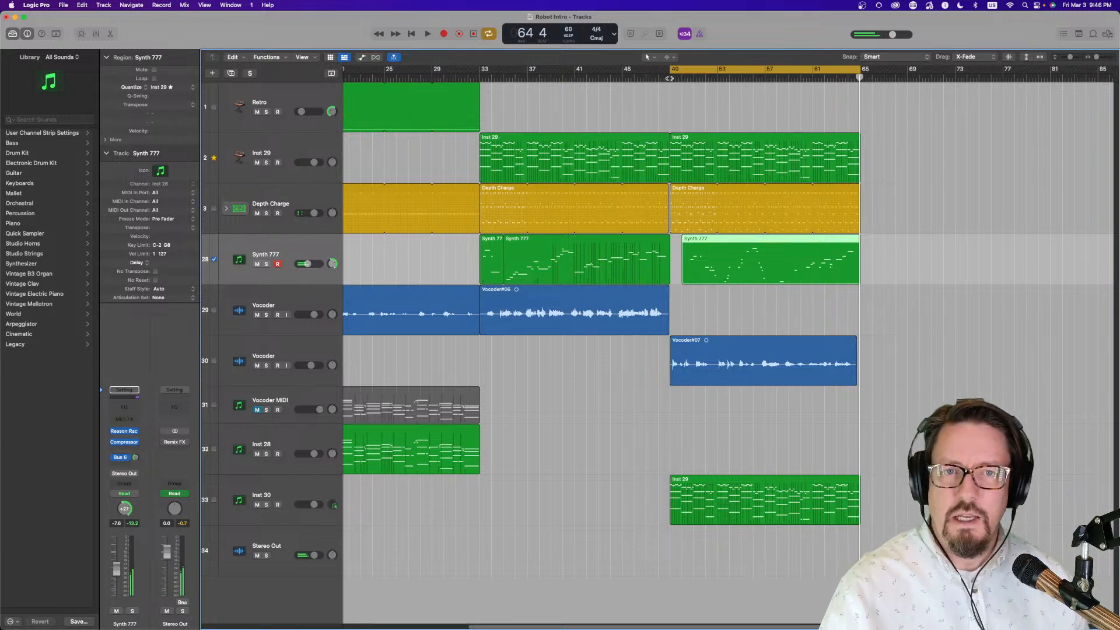
Extend the cycle range back to about bar 30, play it, pan Synth 777 further right and lower its volume to -11.4 dB.
drag(671, 67, 449, 68)
key(space)
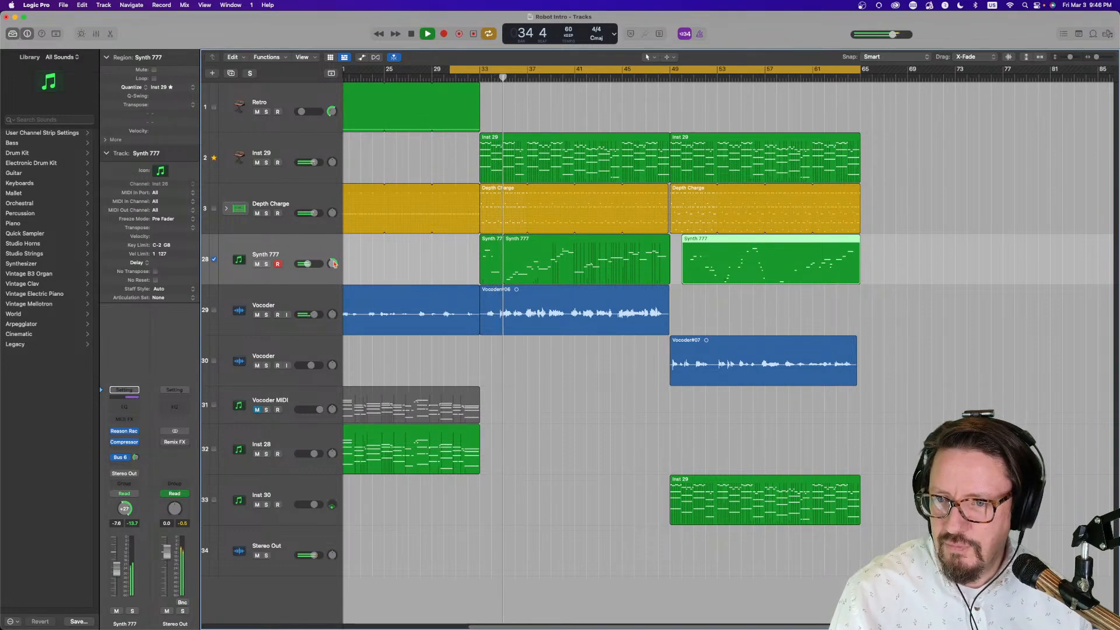
drag(334, 264, 333, 255)
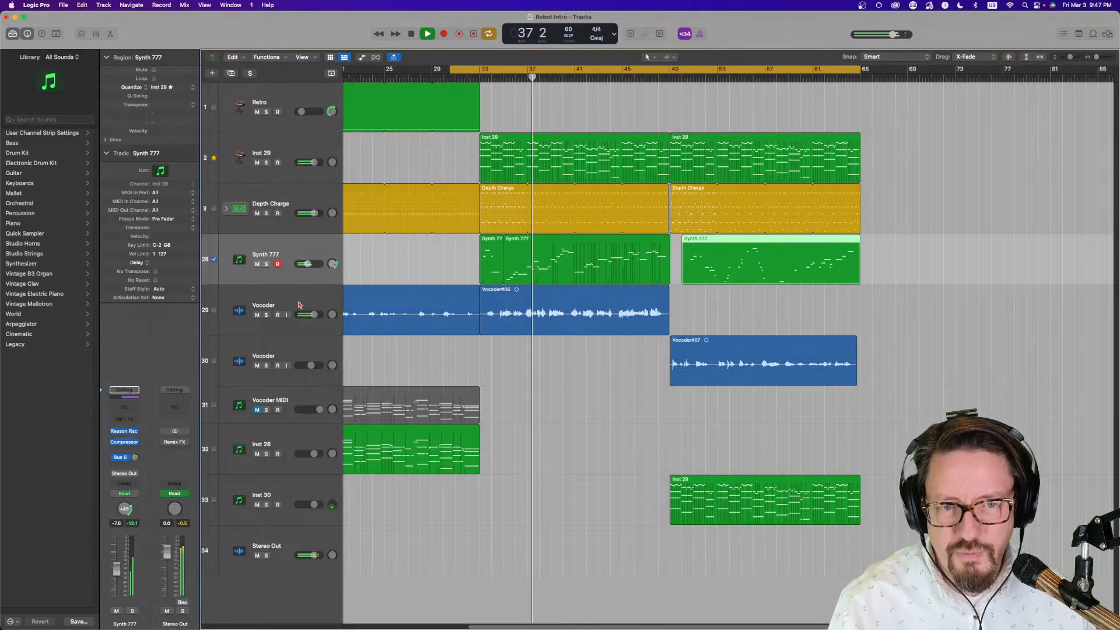
mouse_move(307, 264)
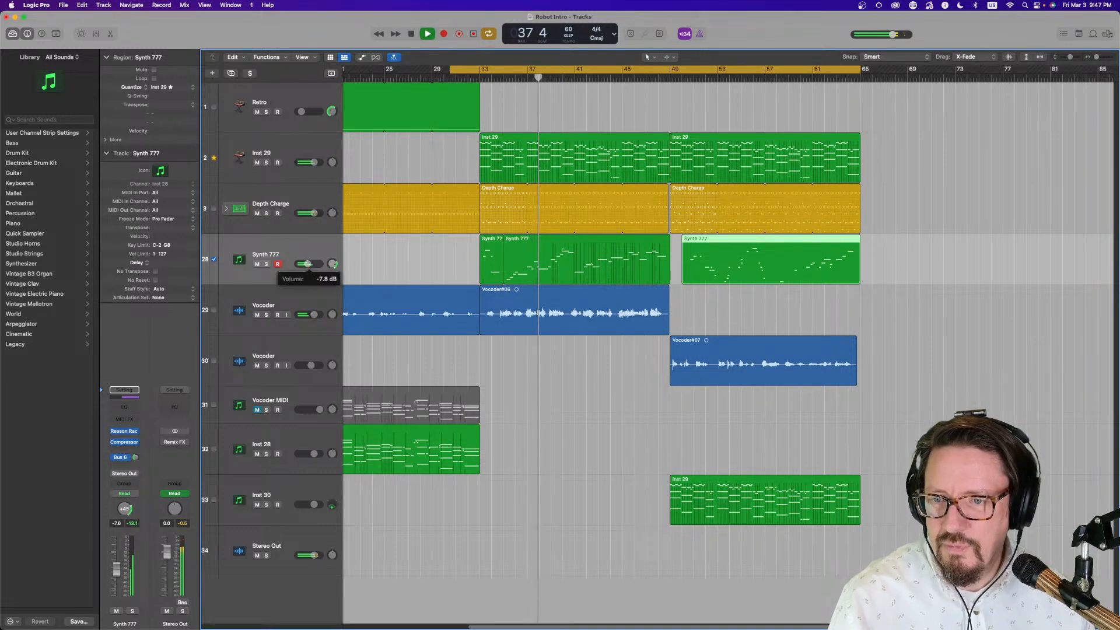
key(a)
key(a)
drag(303, 267, 298, 267)
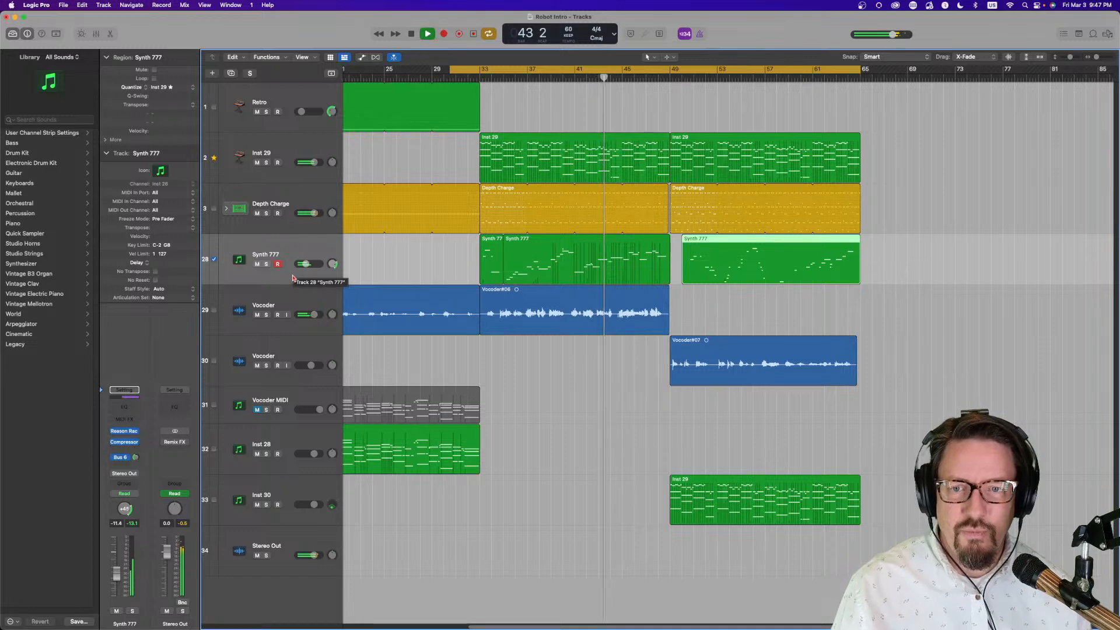
Switch the control bar display to Beats & Time (Large) and play on into the section after bar 49.
key(super+Left)
key(super+Left)
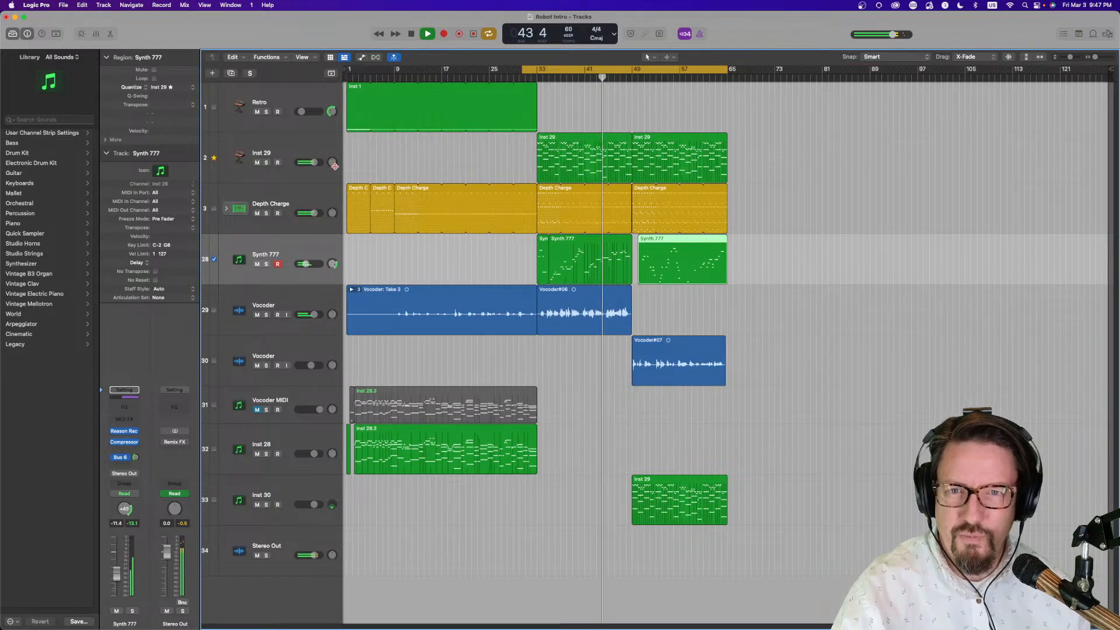
click(614, 34)
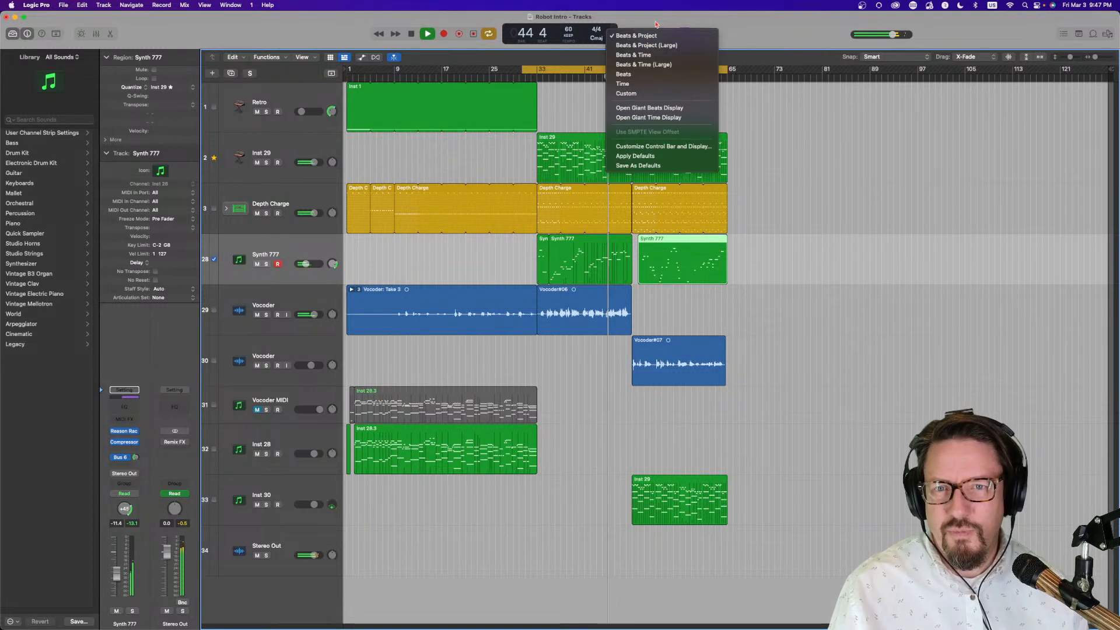
click(636, 64)
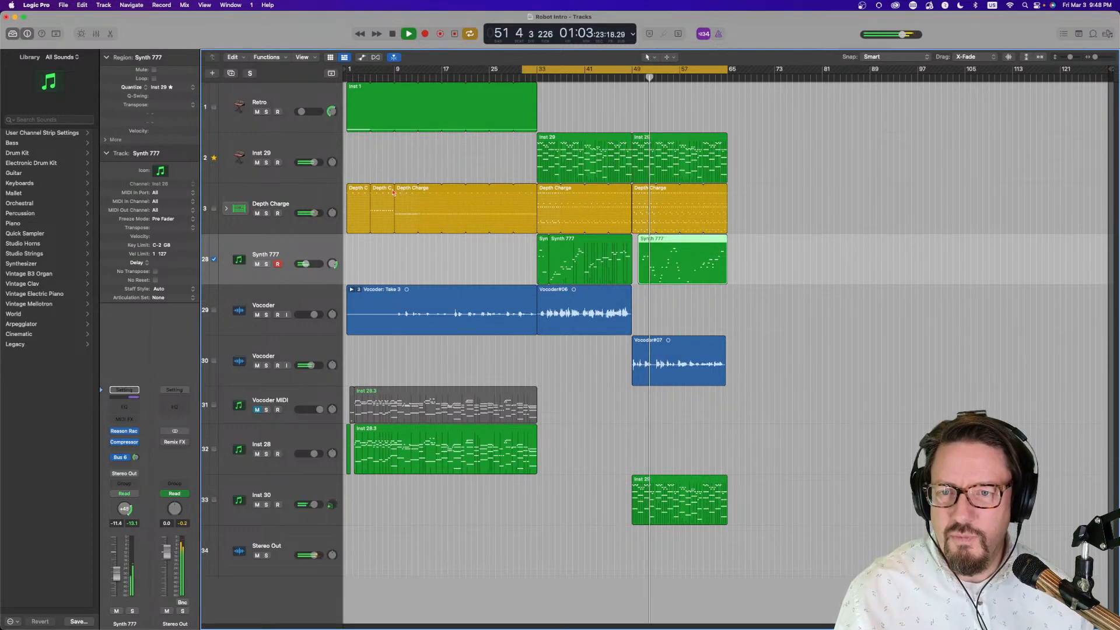
key(space)
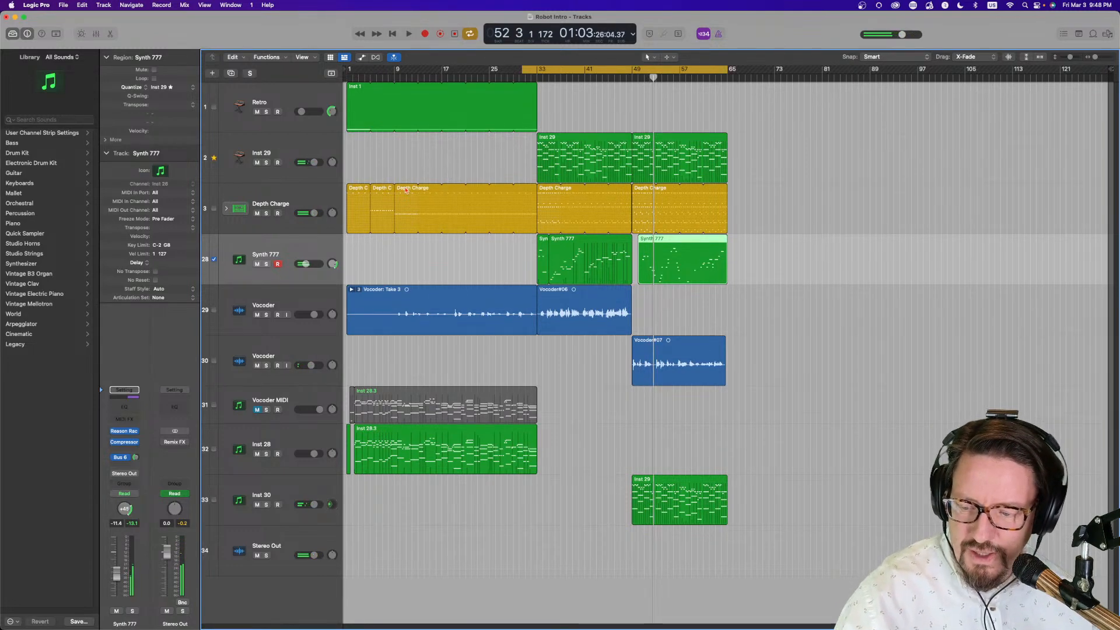
Copy the looped Depth Charge region from bar 9 to bar 65 without automation, and play it with the cycle range set to bars 65–89.
drag(406, 190, 746, 199)
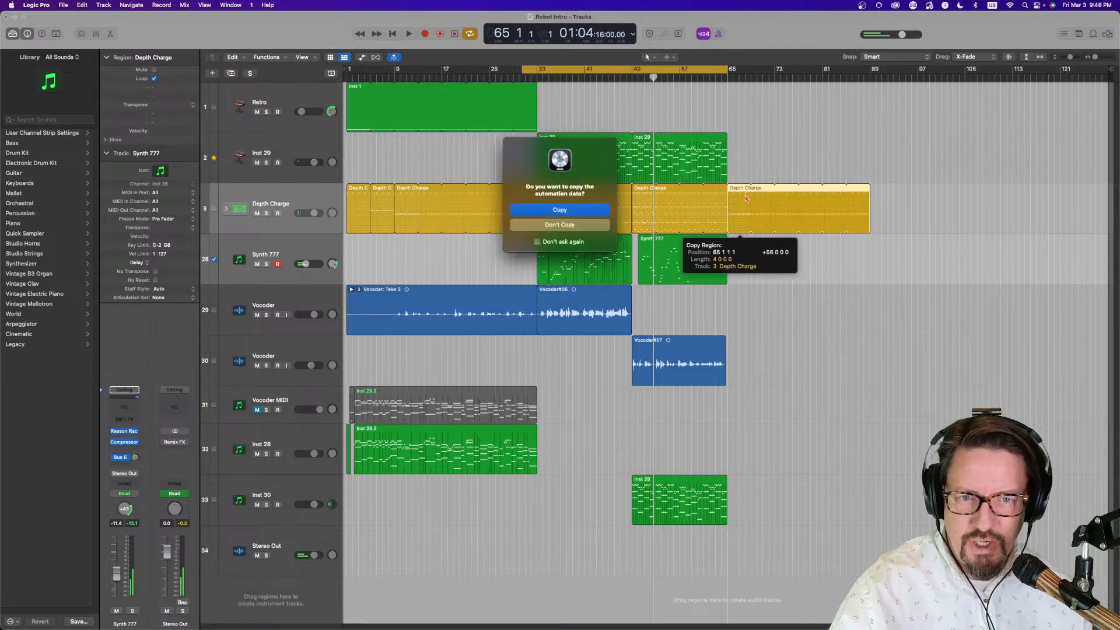
click(572, 226)
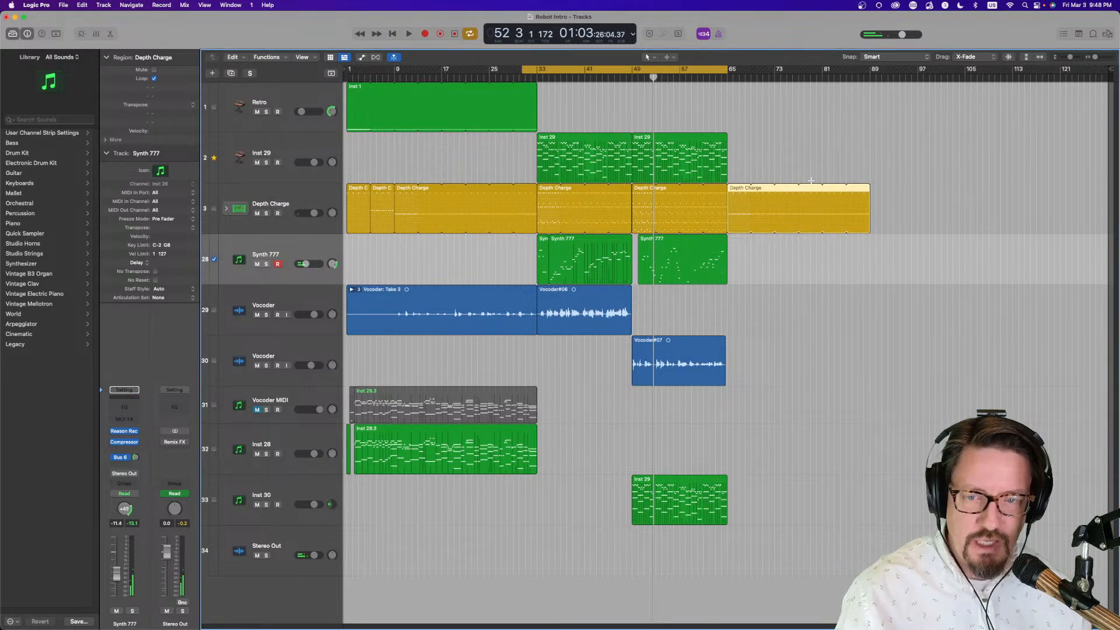
drag(691, 70, 869, 80)
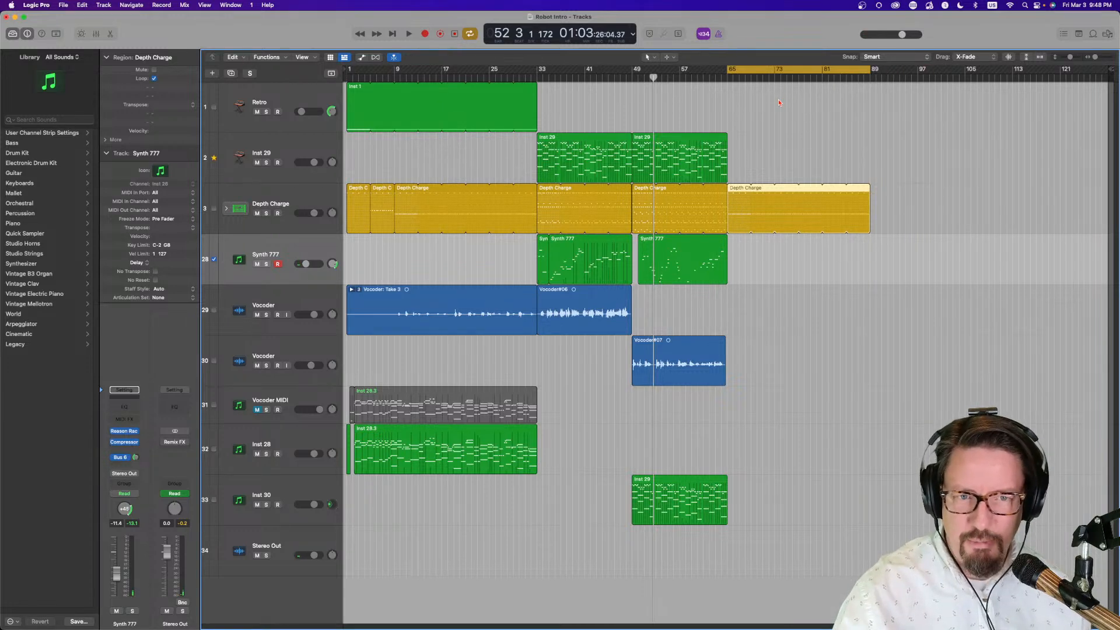
key(space)
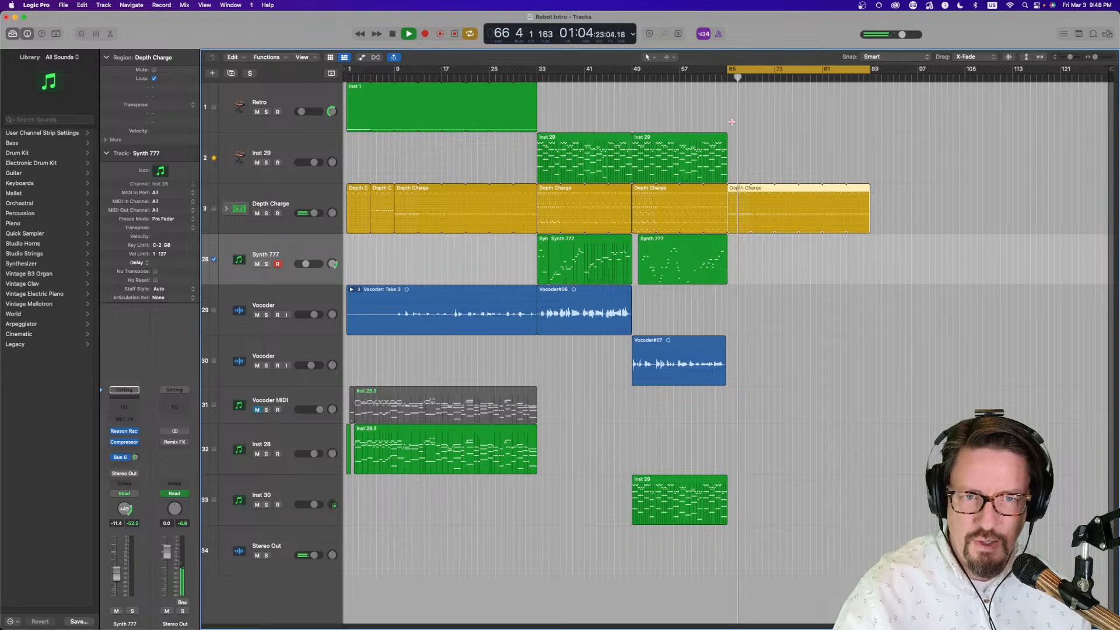
key(space)
Create a new track with the same settings as Inst 28, place it below Inst 30 and select it.
click(292, 441)
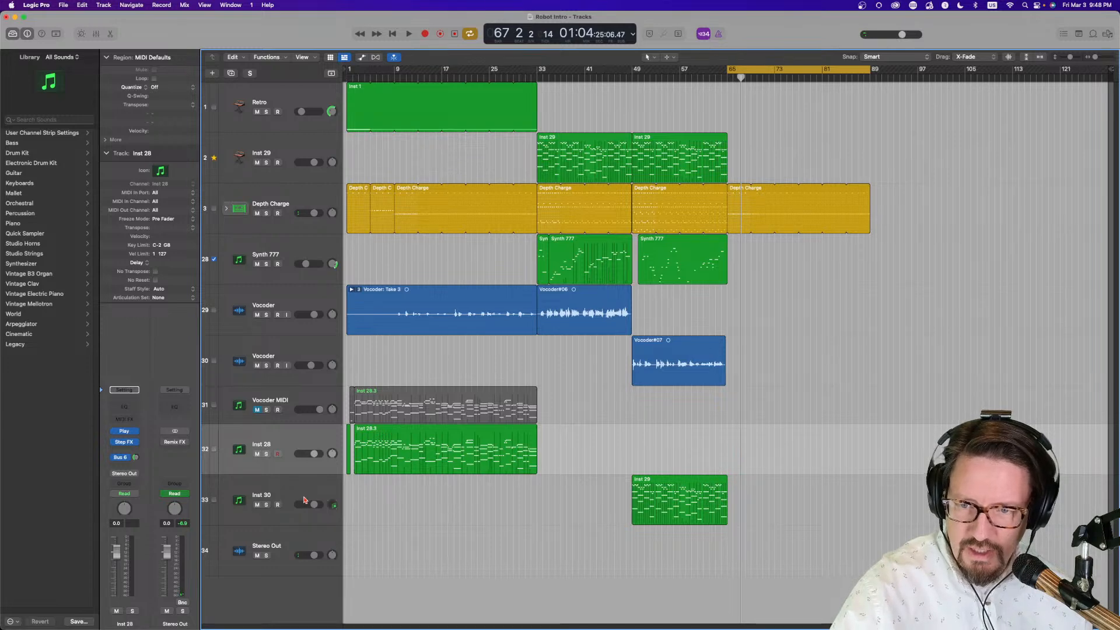
key(super+d)
mouse_move(119, 445)
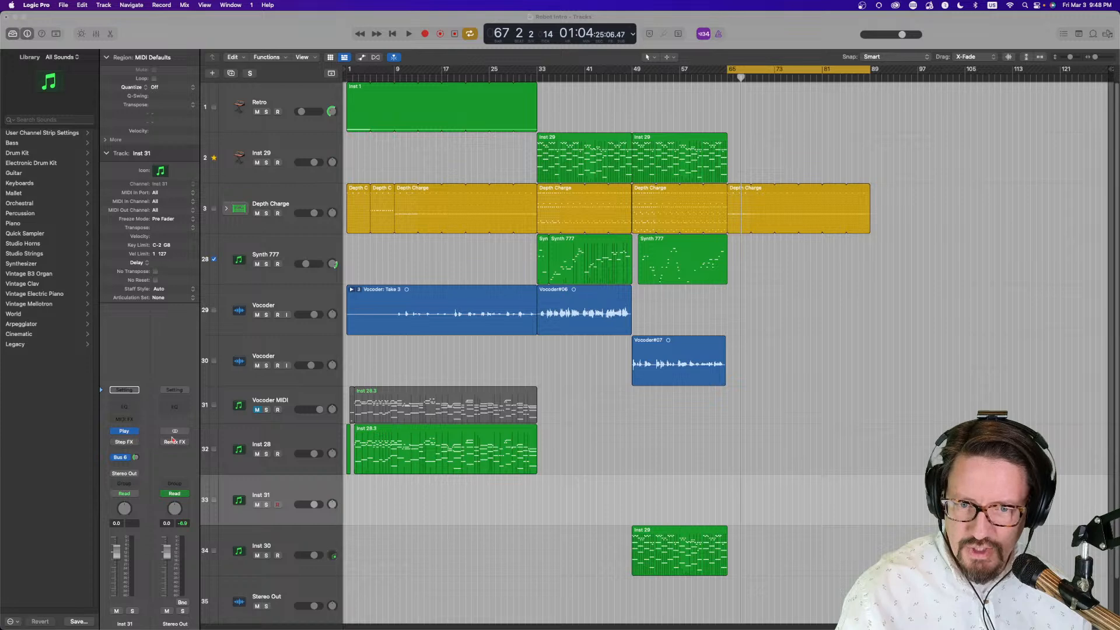
drag(259, 541, 260, 499)
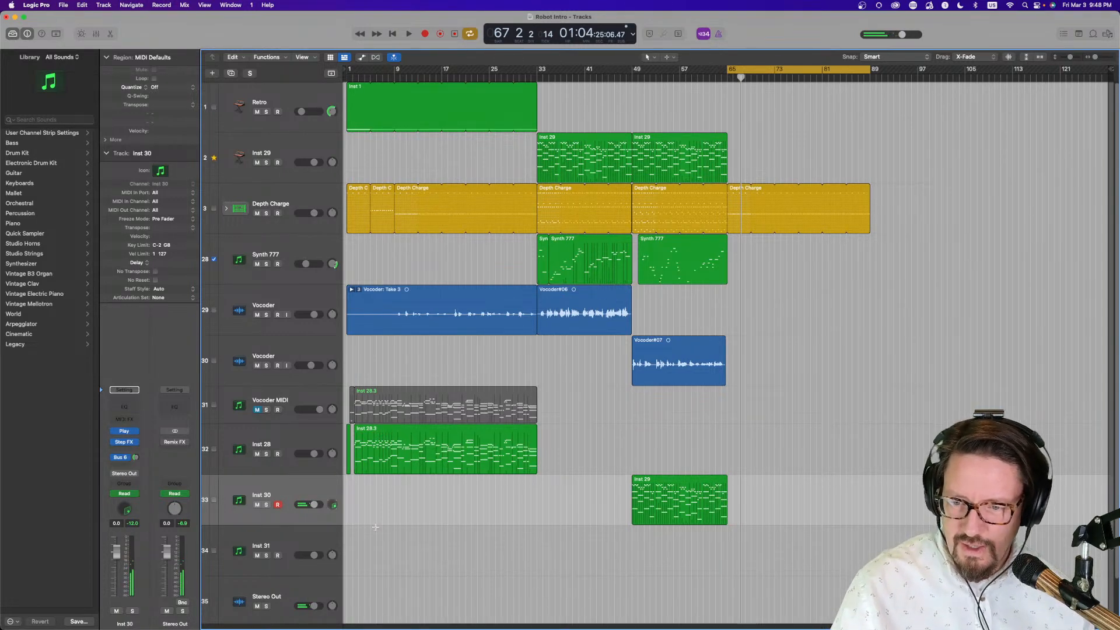
click(269, 548)
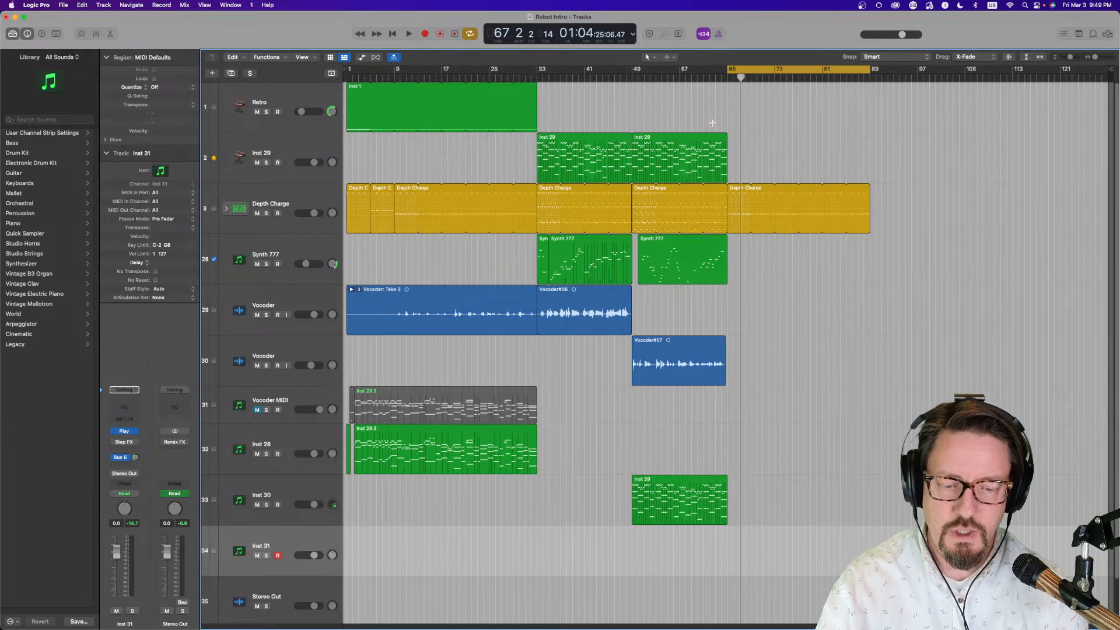
Perform four bars of chords on the Inst 31 track from bar 65 and capture the performance as a region.
key(space)
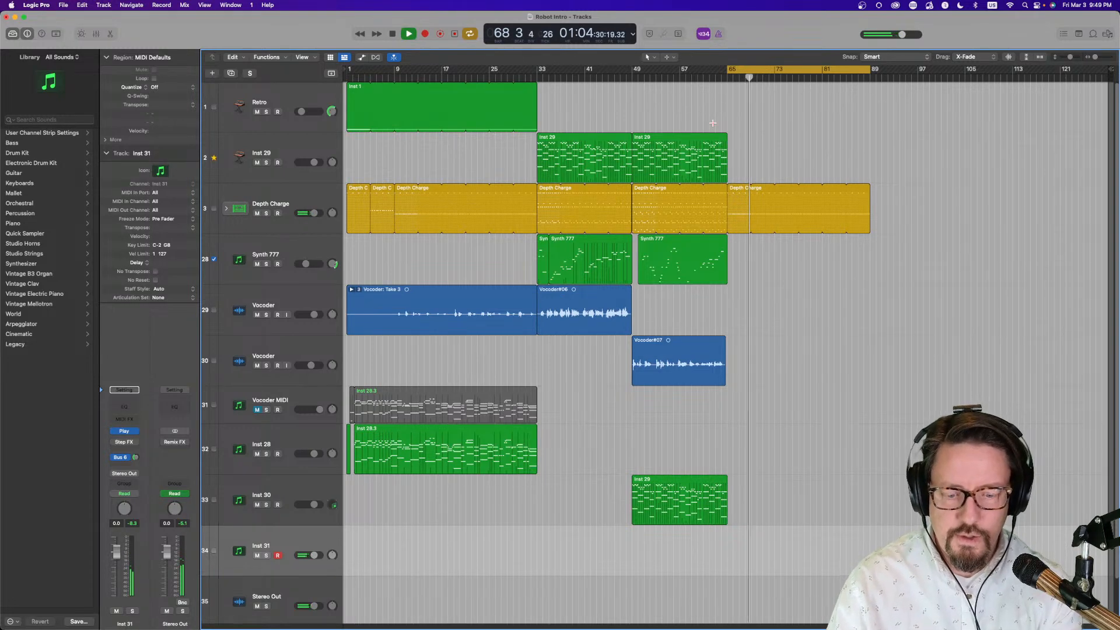
key(space)
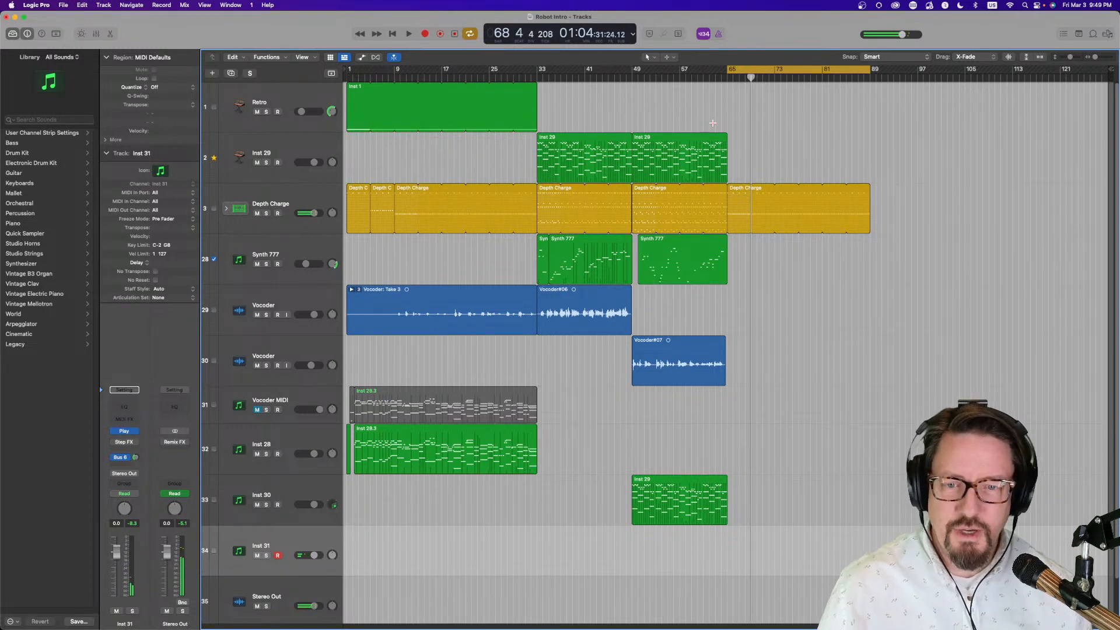
click(455, 33)
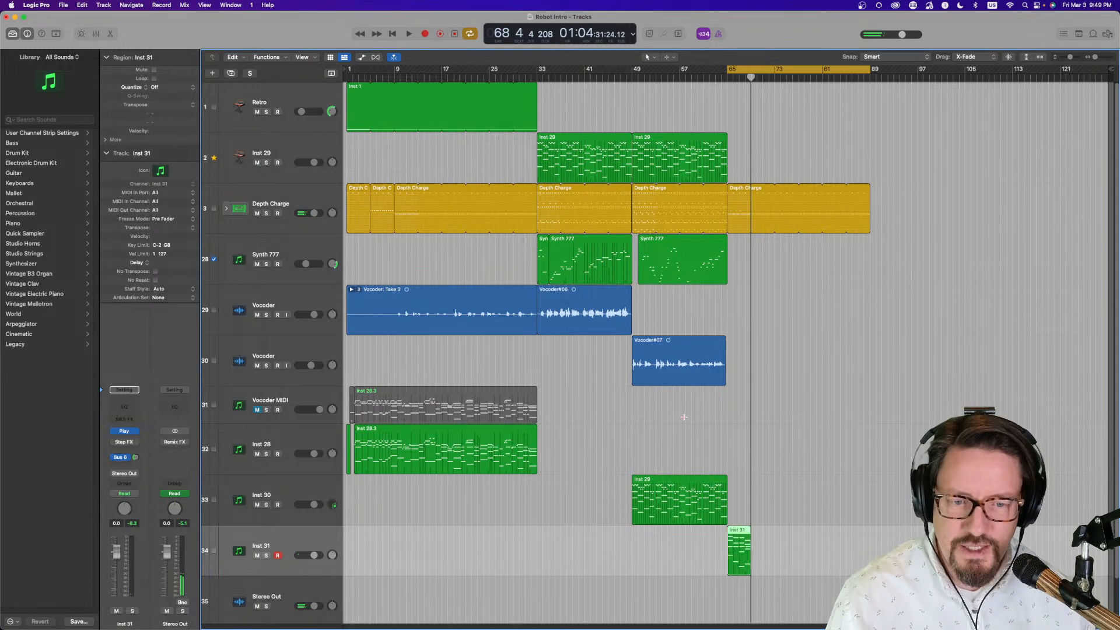
Open the captured Inst 31 region in the Piano Roll, select the four notes of its first chord and play from bar 65.
double_click(739, 531)
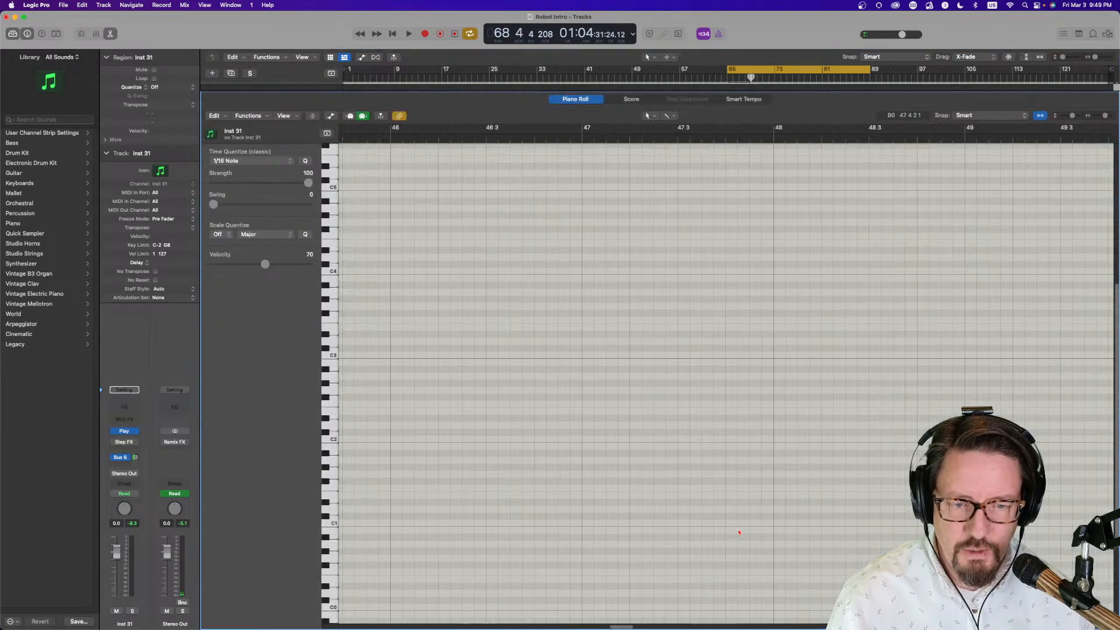
drag(371, 265, 345, 428)
key(space)
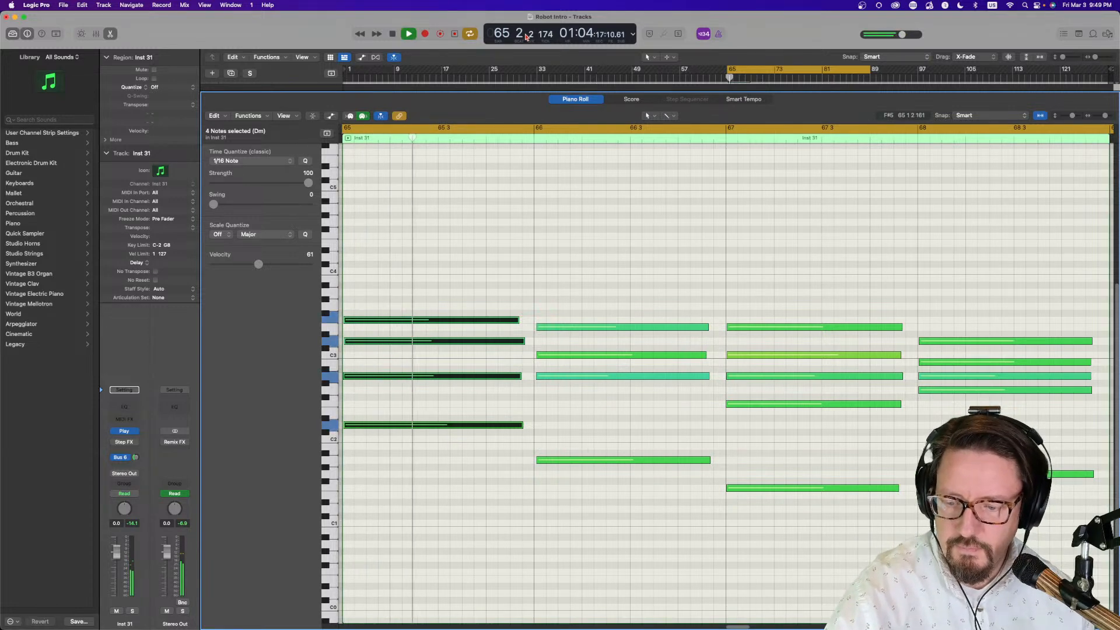
key(e)
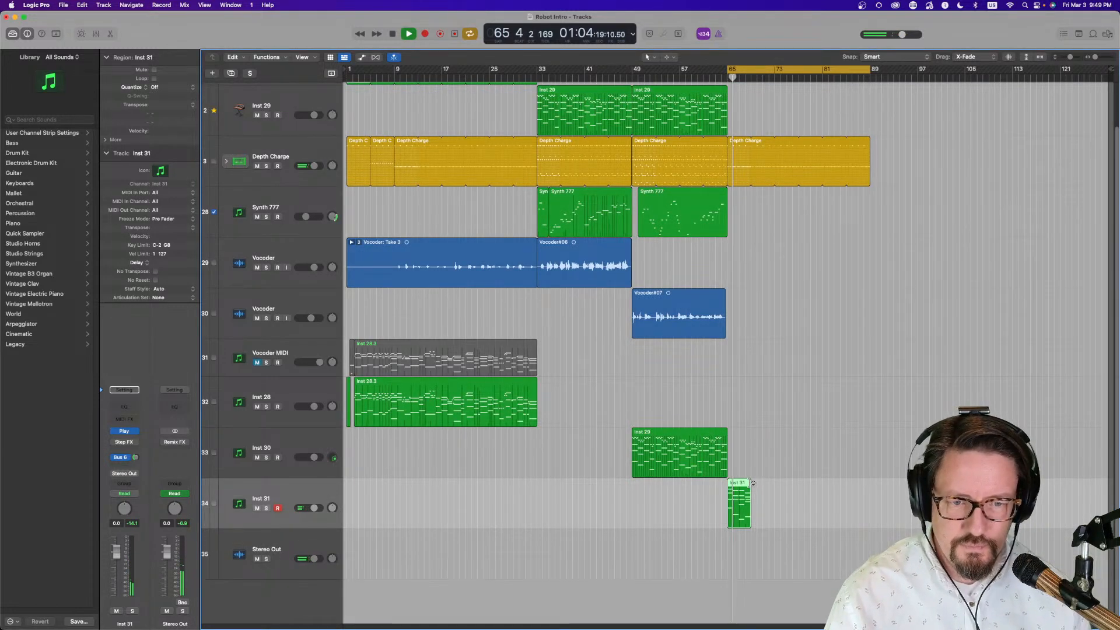
Loop the Inst 31 region to bar 89, select the Inst 29 track and try it out during playback.
drag(750, 493, 870, 494)
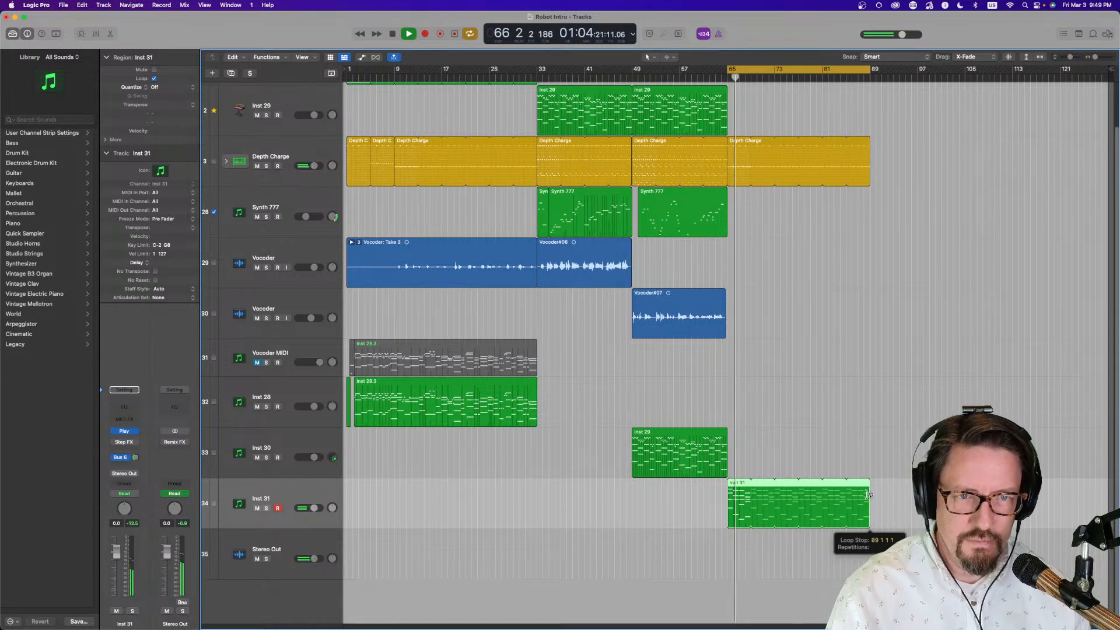
scroll(758, 184, up, 2)
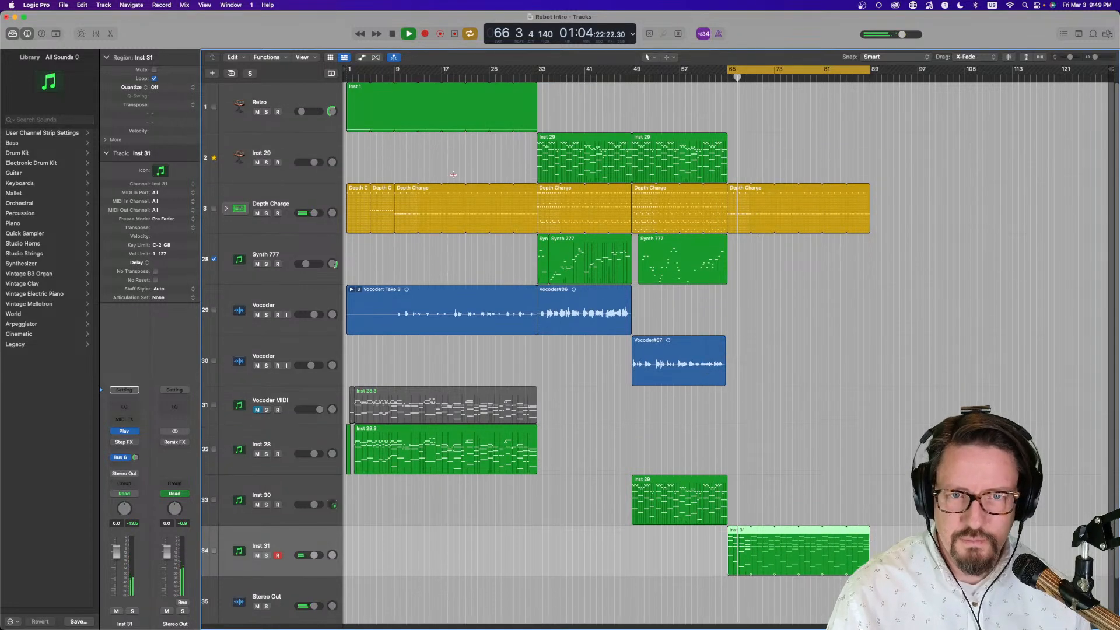
click(305, 144)
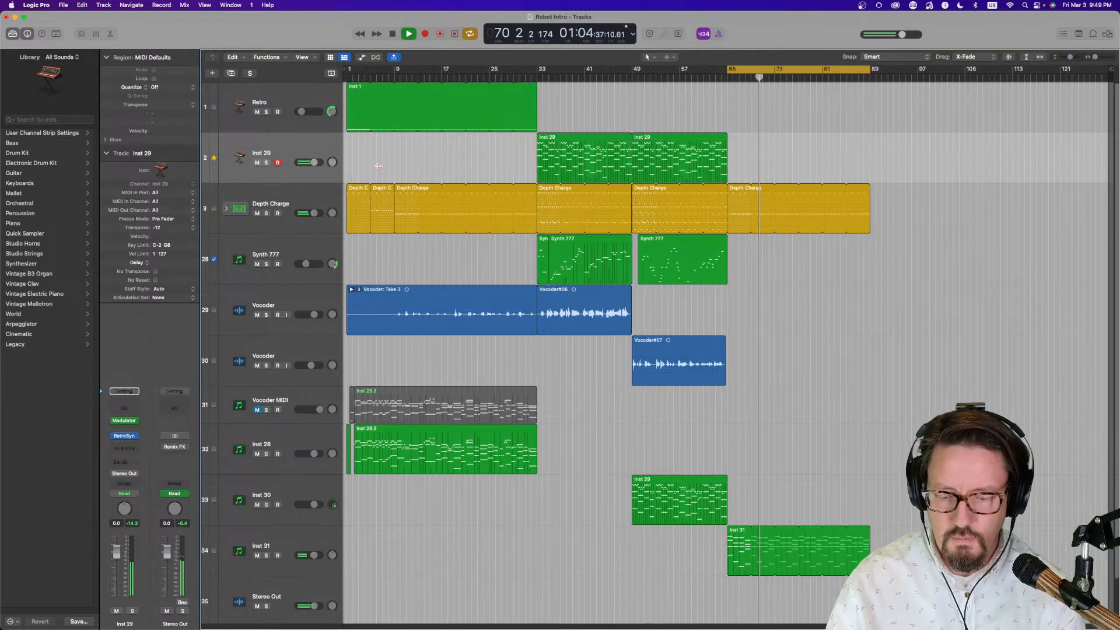
key(space)
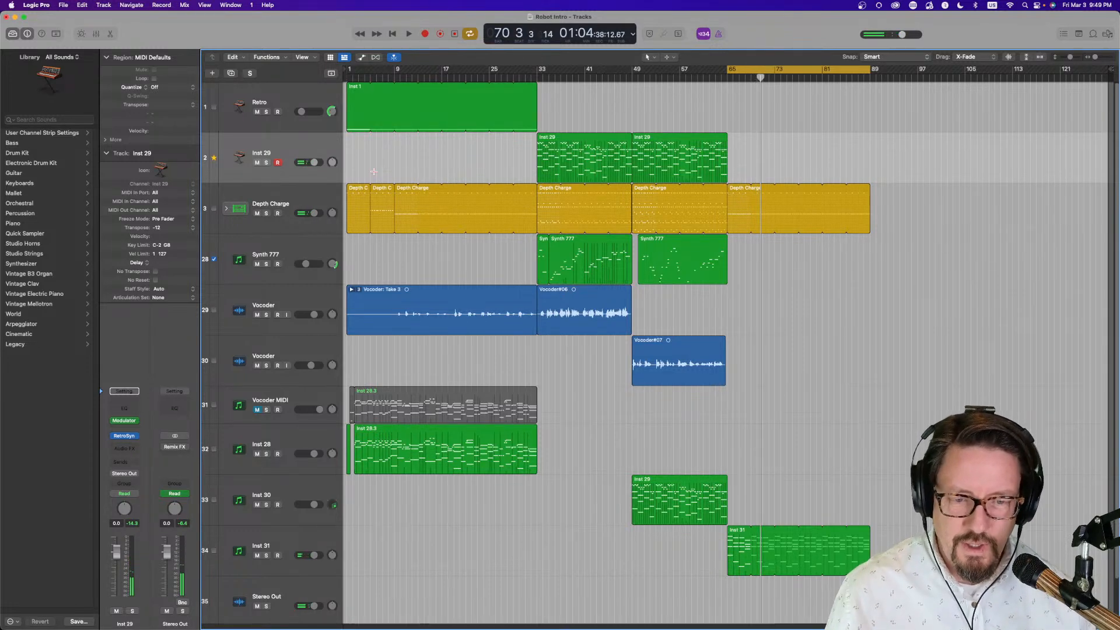
Display the chords of the Inst 31 region in the Score editor and turn off the editor's Link mode.
click(738, 533)
double_click(738, 534)
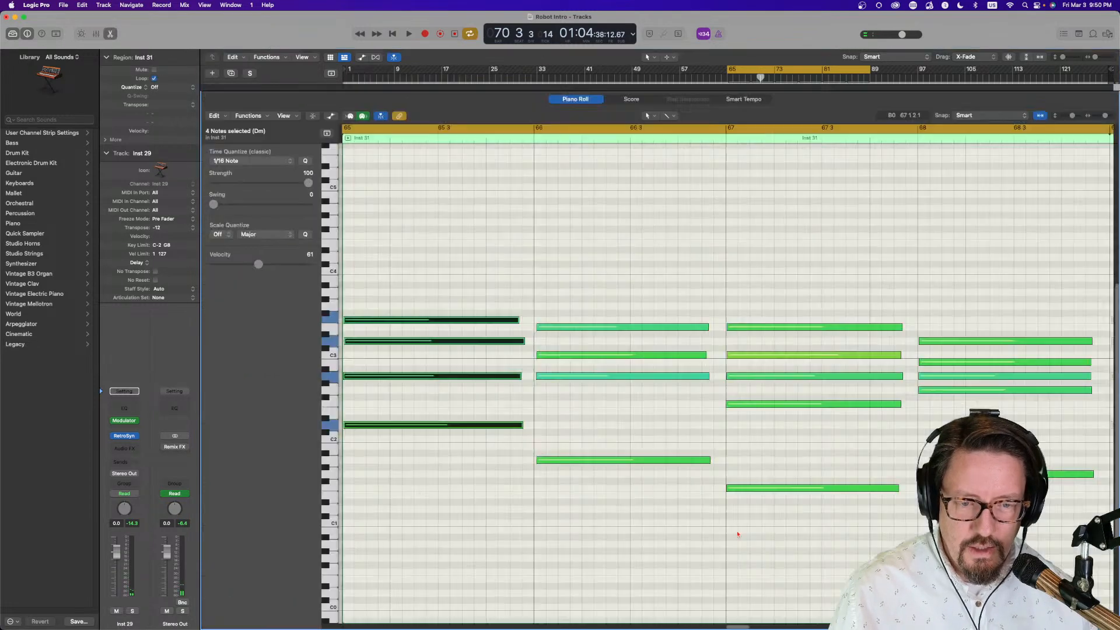
click(632, 100)
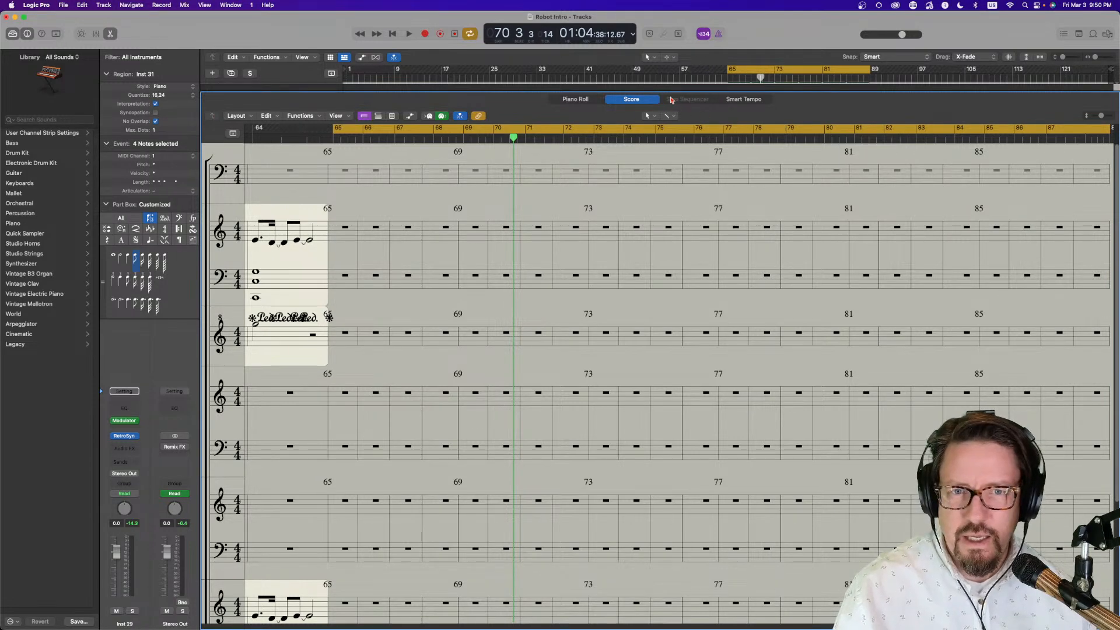
key(e)
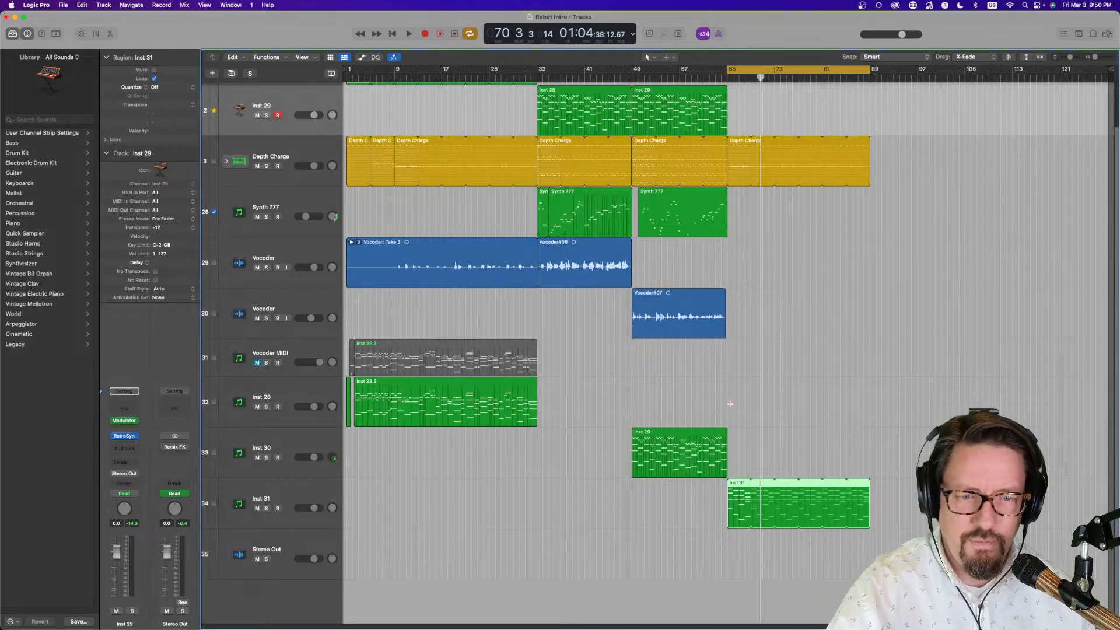
click(739, 441)
double_click(737, 486)
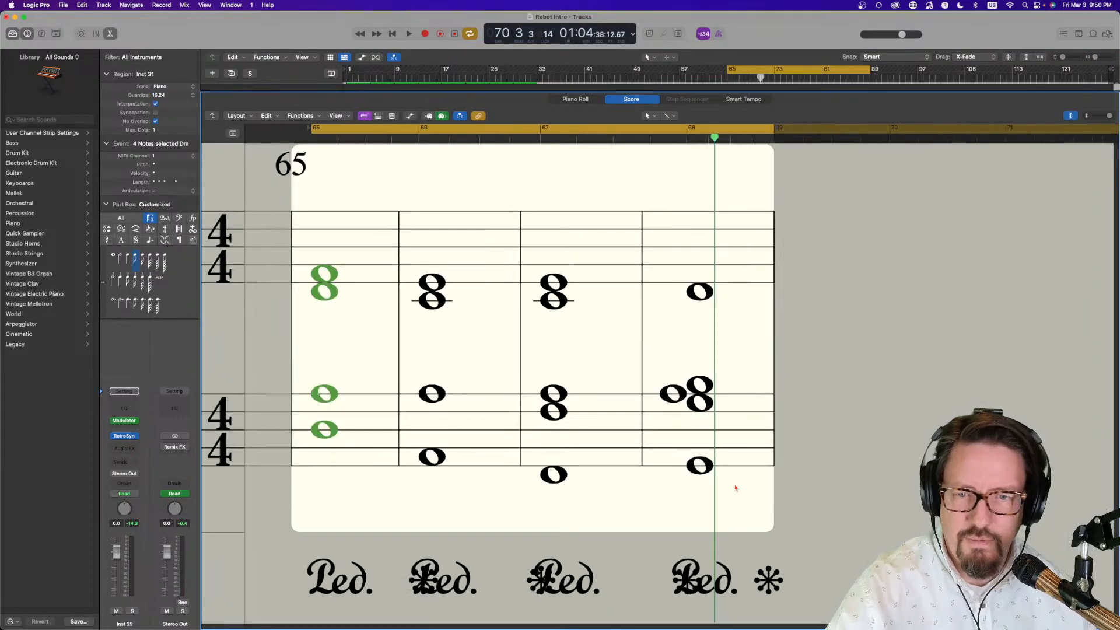
click(478, 116)
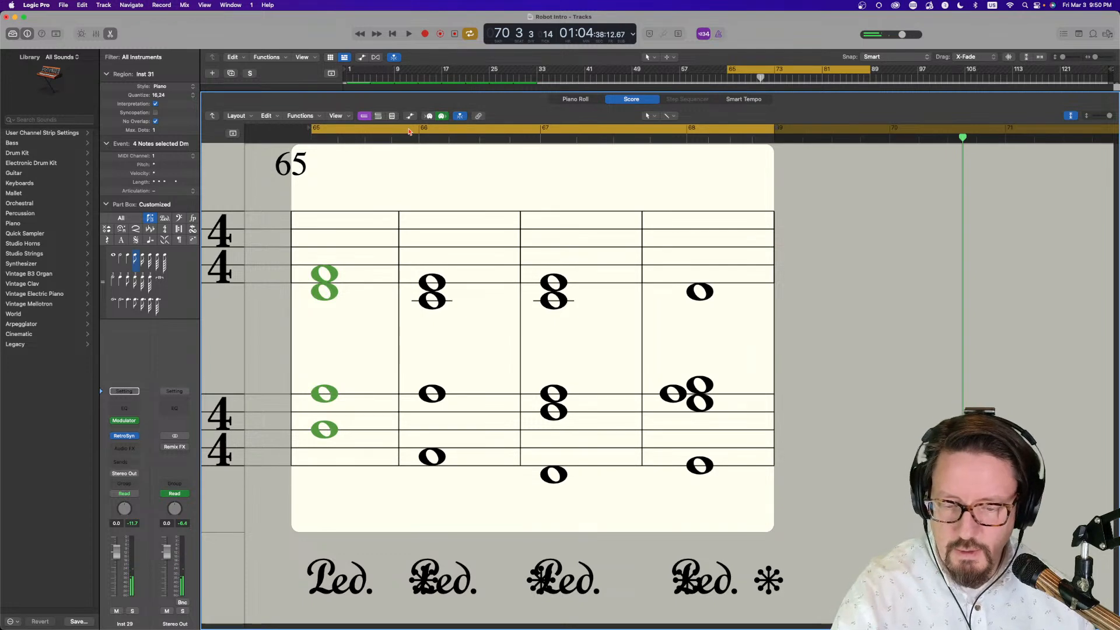
Perform on the Inst 29 track over the cycled section up to bar 89 and capture the performance as a region.
key(space)
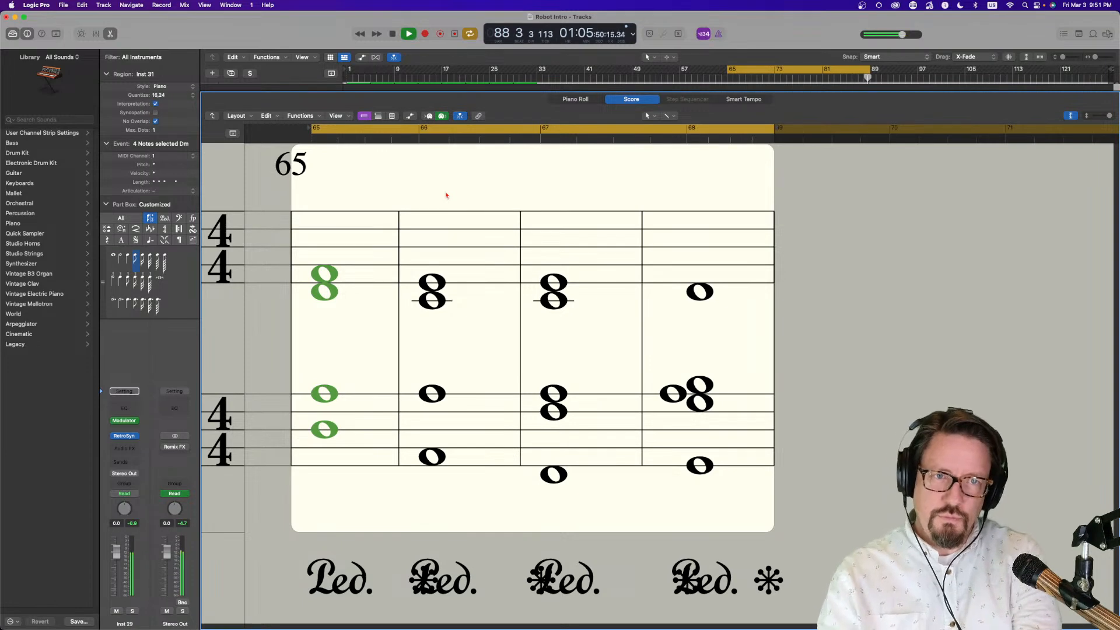
key(space)
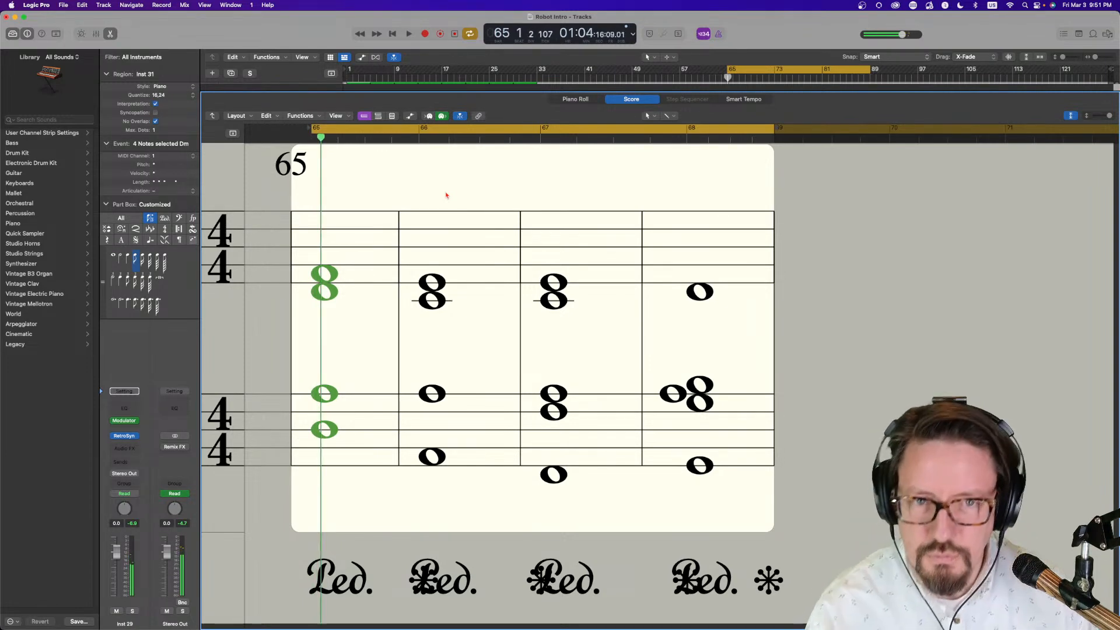
key(e)
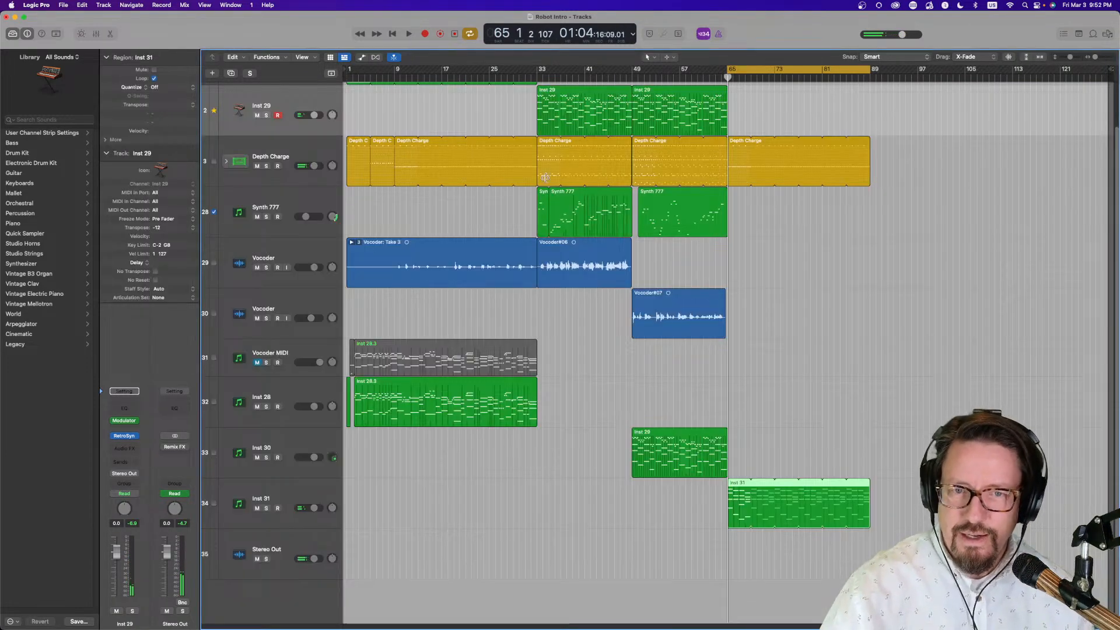
key(super+v)
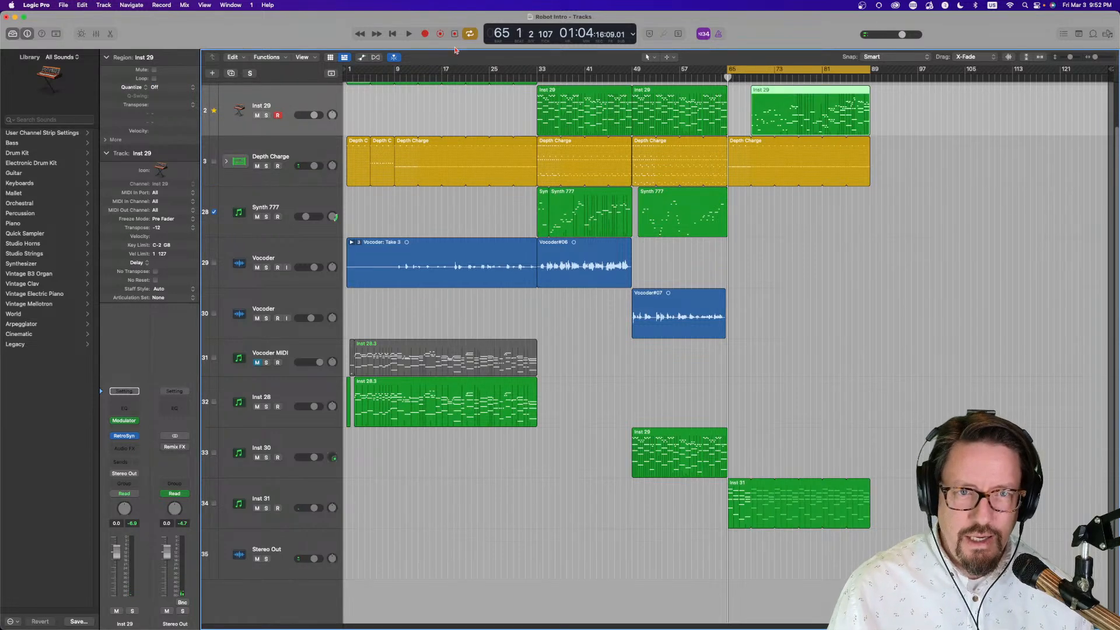
Play the song from bar 65 and duplicate the second Vocoder track with its settings as an empty track below it.
key(space)
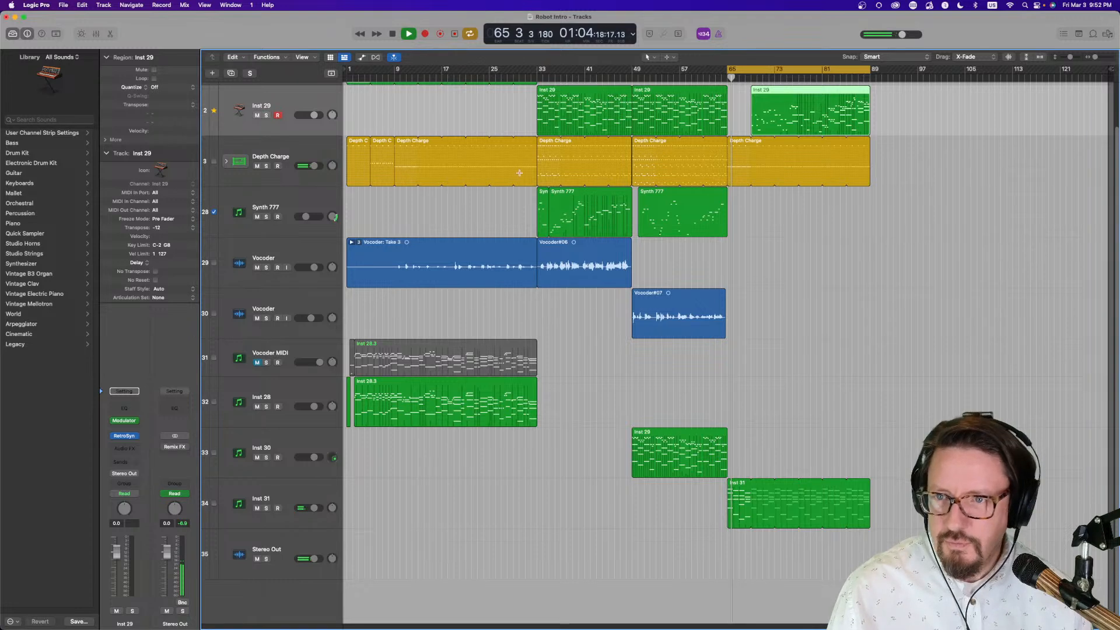
scroll(215, 161, up, 2)
click(214, 159)
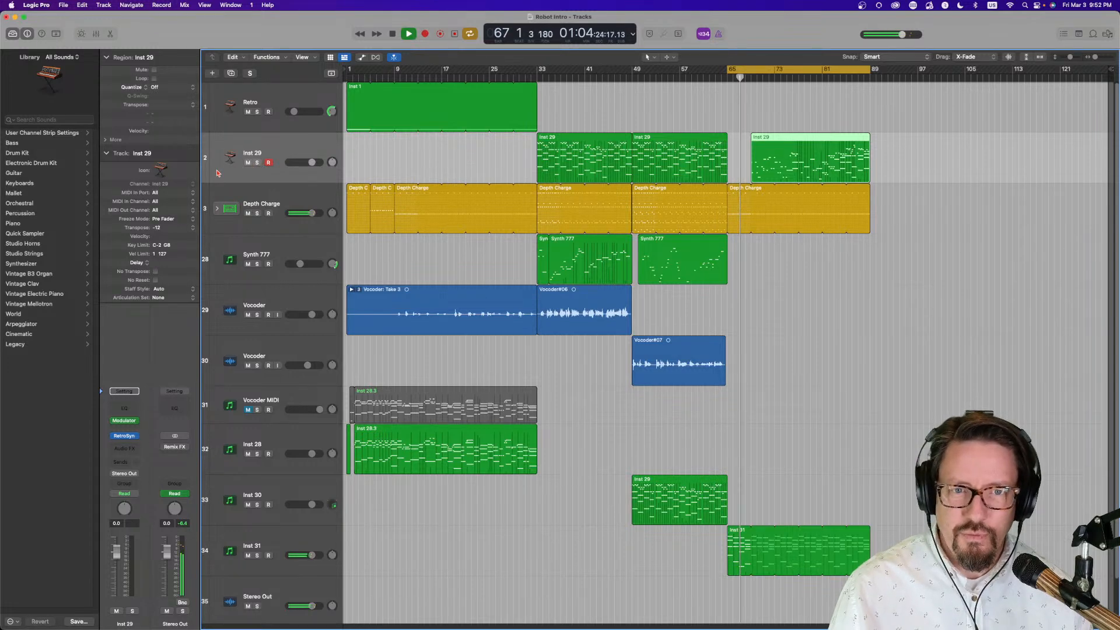
click(214, 211)
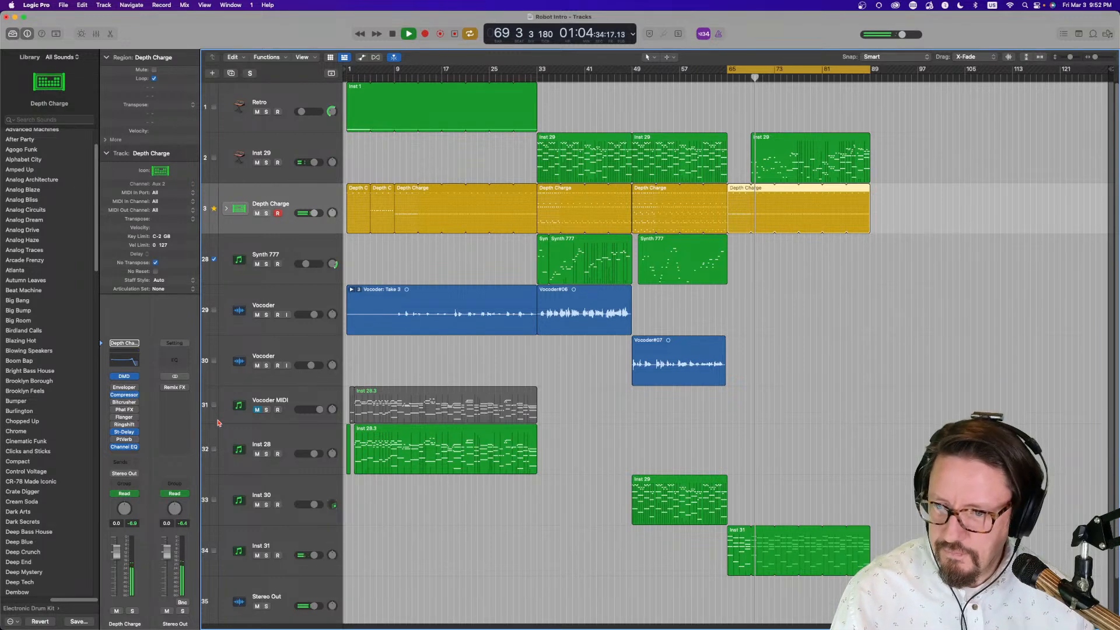
click(302, 344)
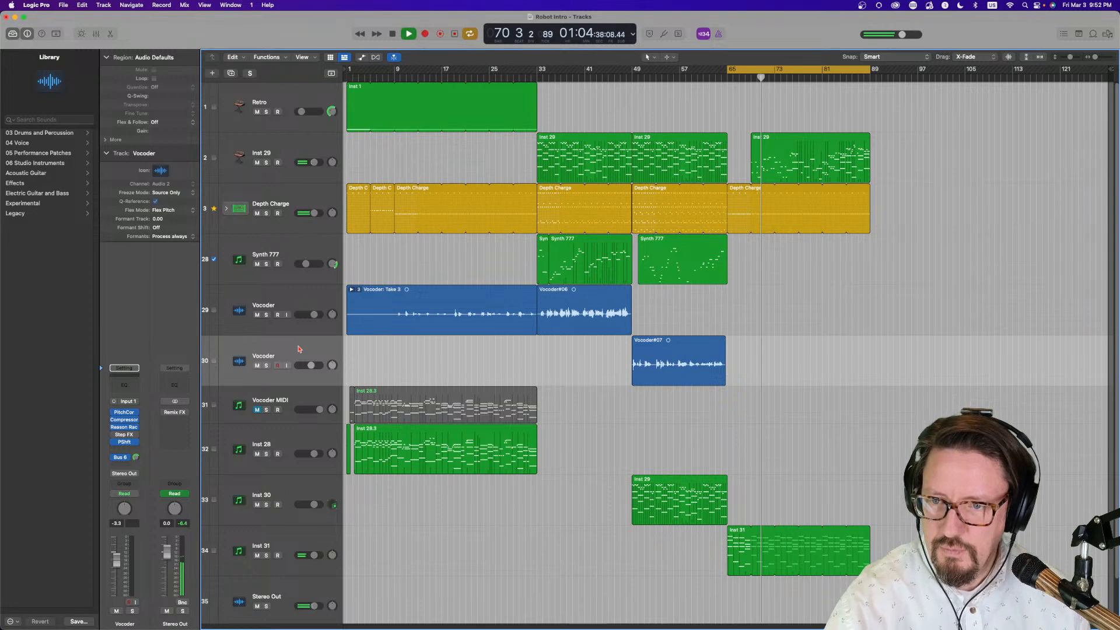
key(super+d)
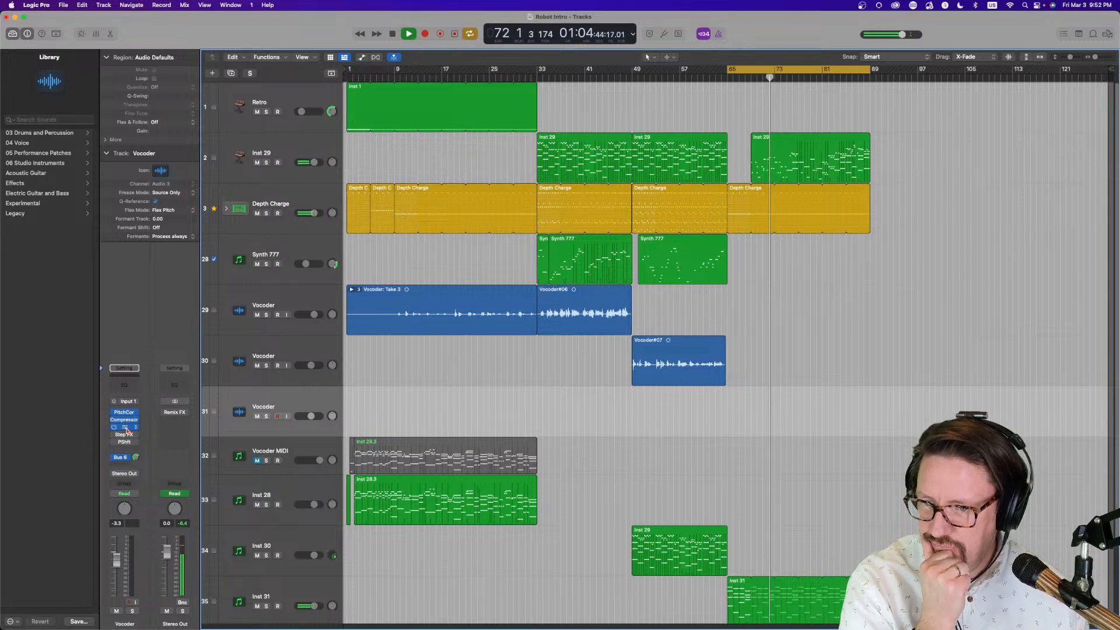
Turn on input monitoring for the new Vocoder track and adjust the auto-play notes, output mix and vocoder knobs of its BV-X in Reason Rack.
click(126, 428)
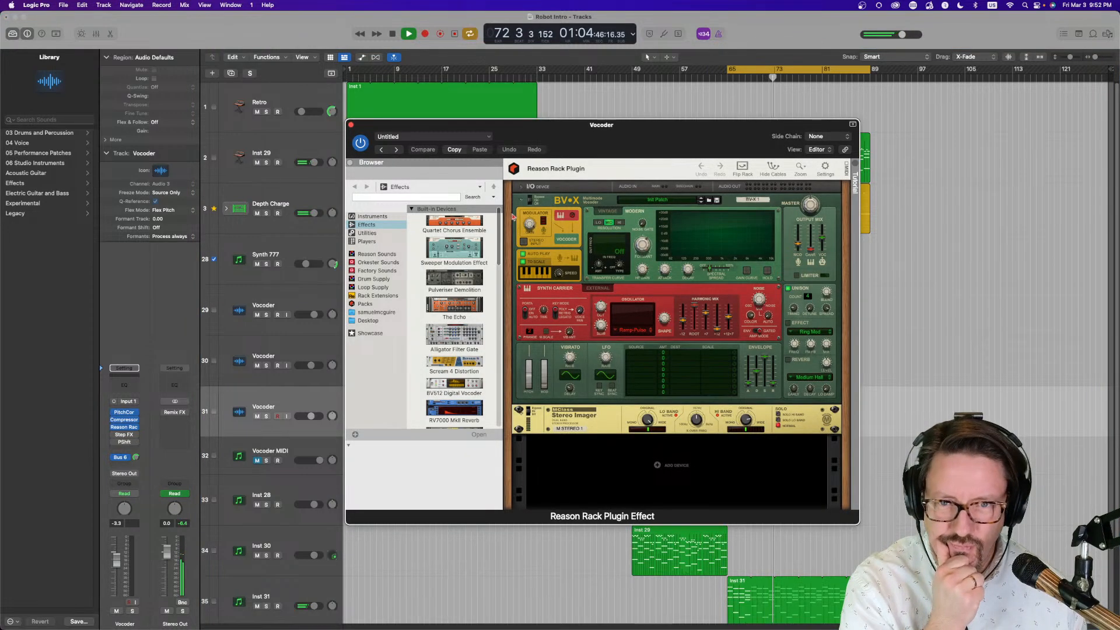
click(533, 274)
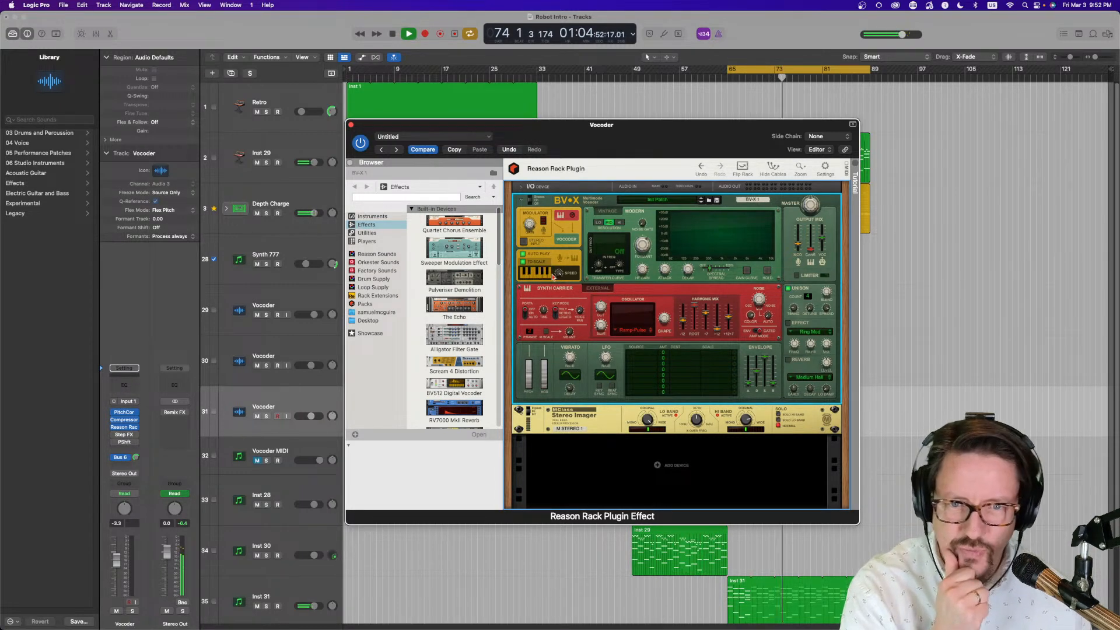
click(286, 417)
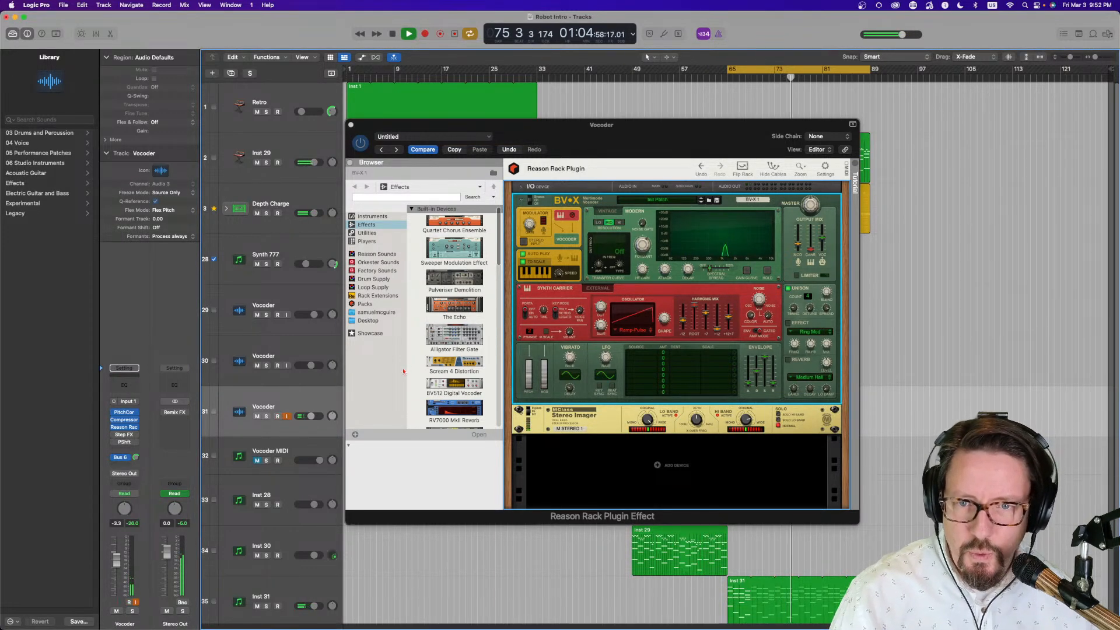
click(800, 239)
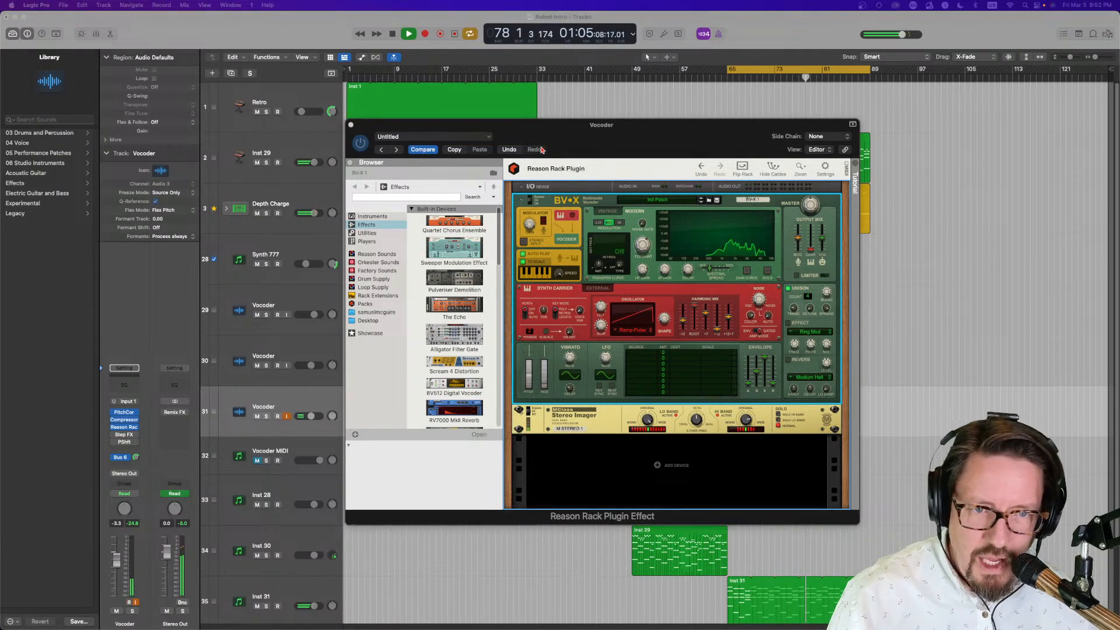
click(643, 249)
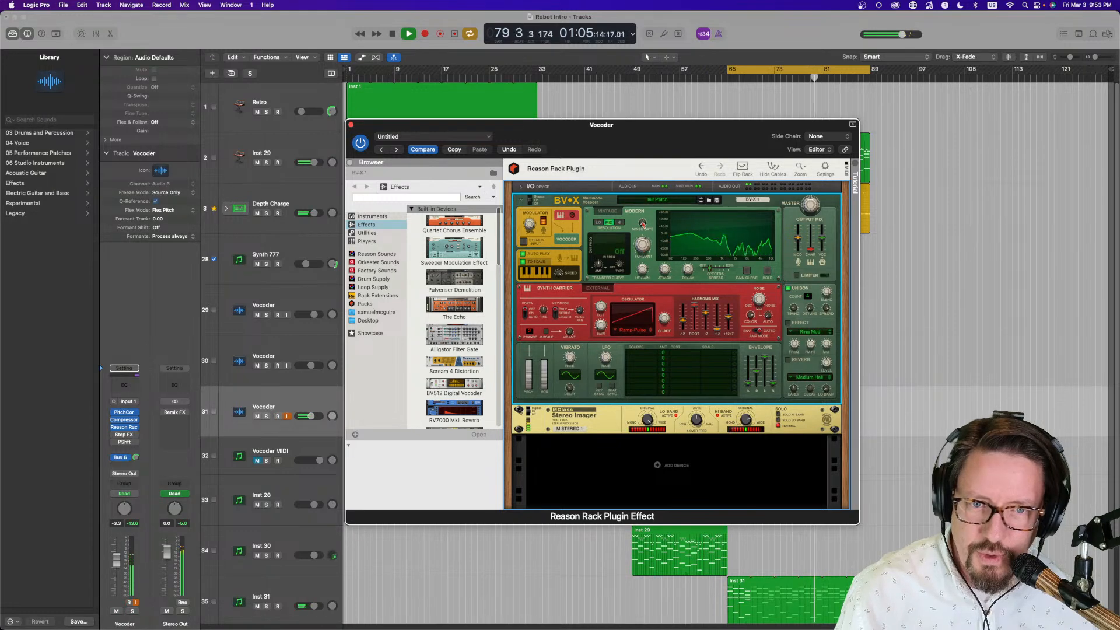
drag(643, 225, 642, 211)
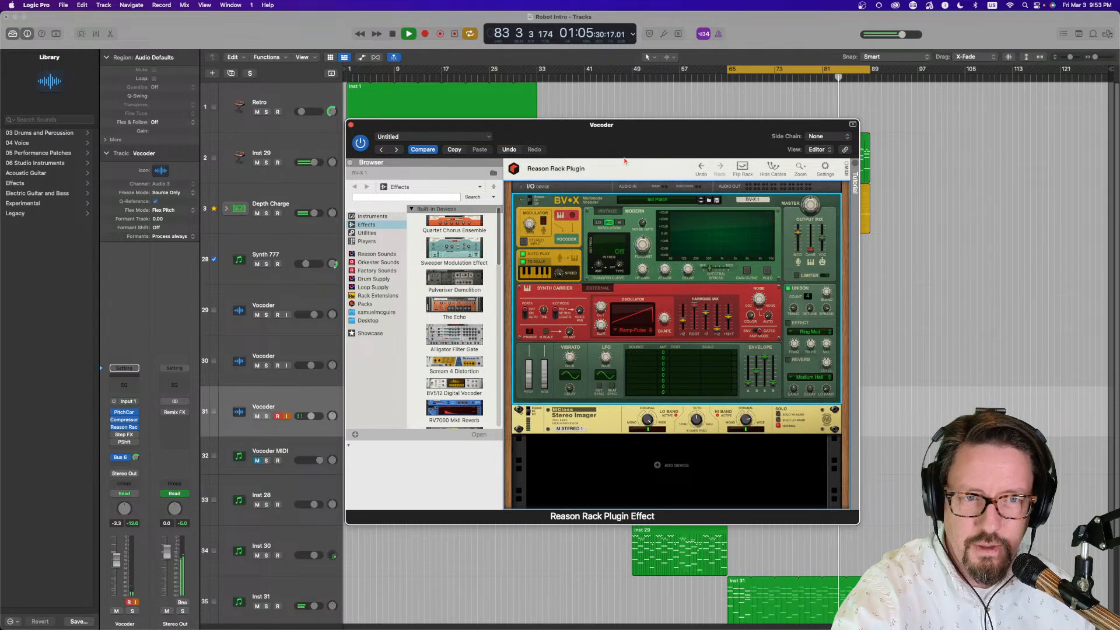
Add a Channel EQ to the new Vocoder track and place it between Pitch Correction and the Compressor.
drag(693, 141, 692, 167)
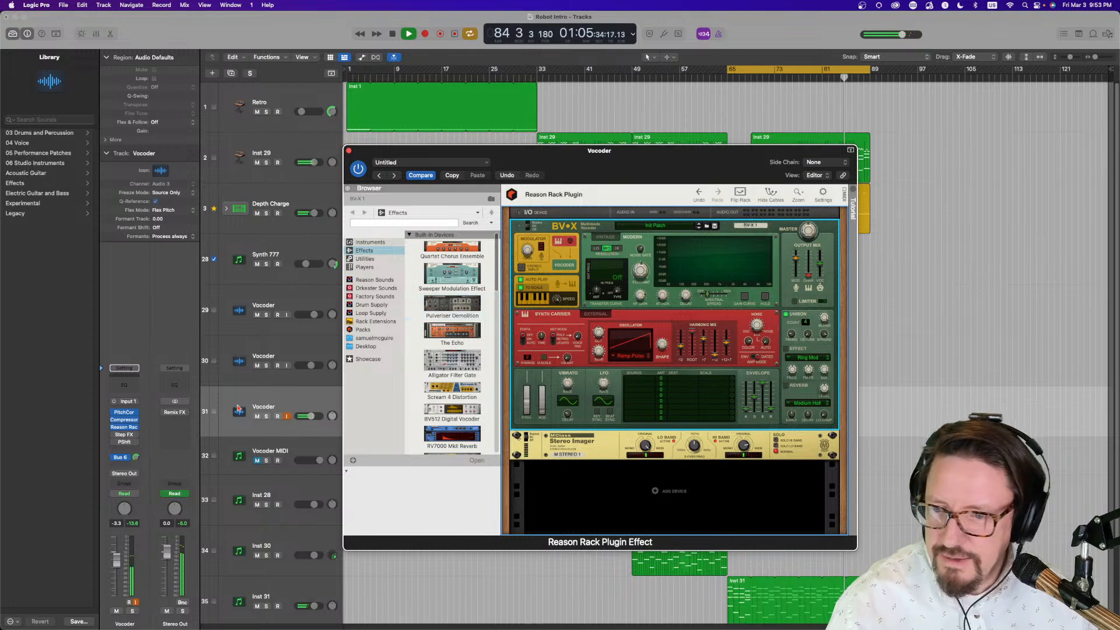
click(129, 419)
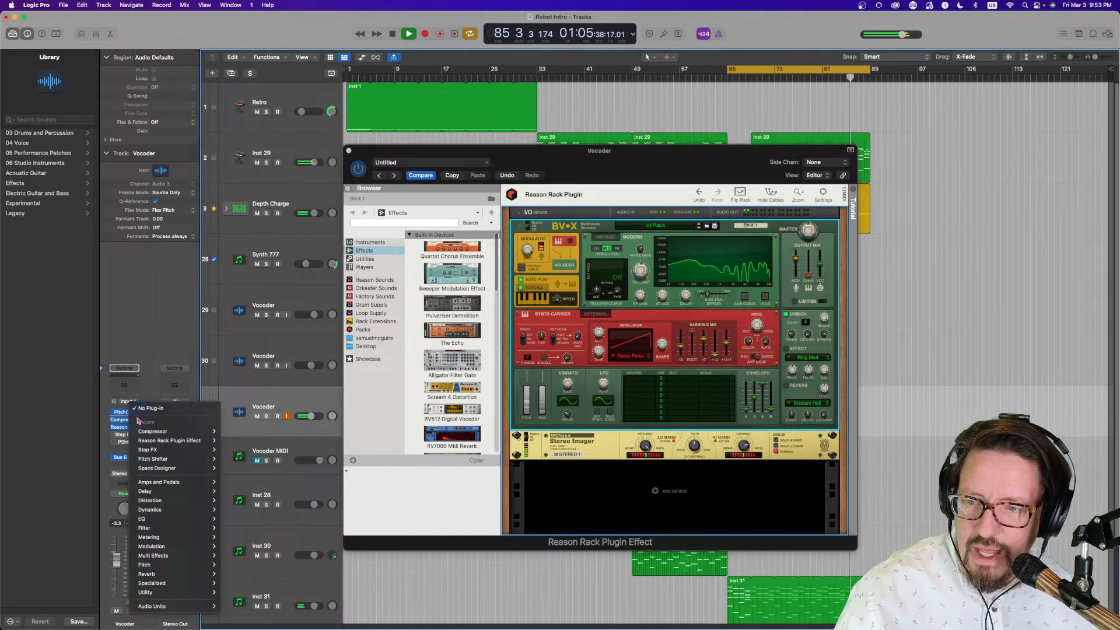
click(132, 385)
click(132, 386)
drag(126, 443, 128, 413)
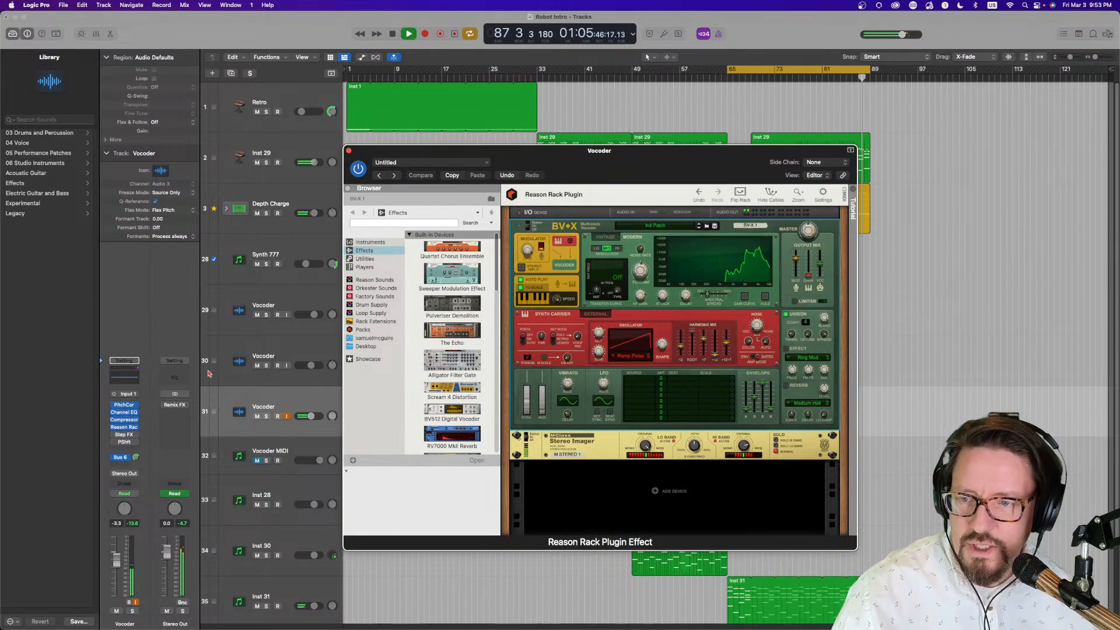
Shape the Vocoder's Channel EQ with a +4.5 dB high shelf at 1720 Hz, a -3.5 dB dip at 304 Hz and a low cut.
click(124, 413)
drag(753, 242, 658, 233)
drag(534, 245, 545, 258)
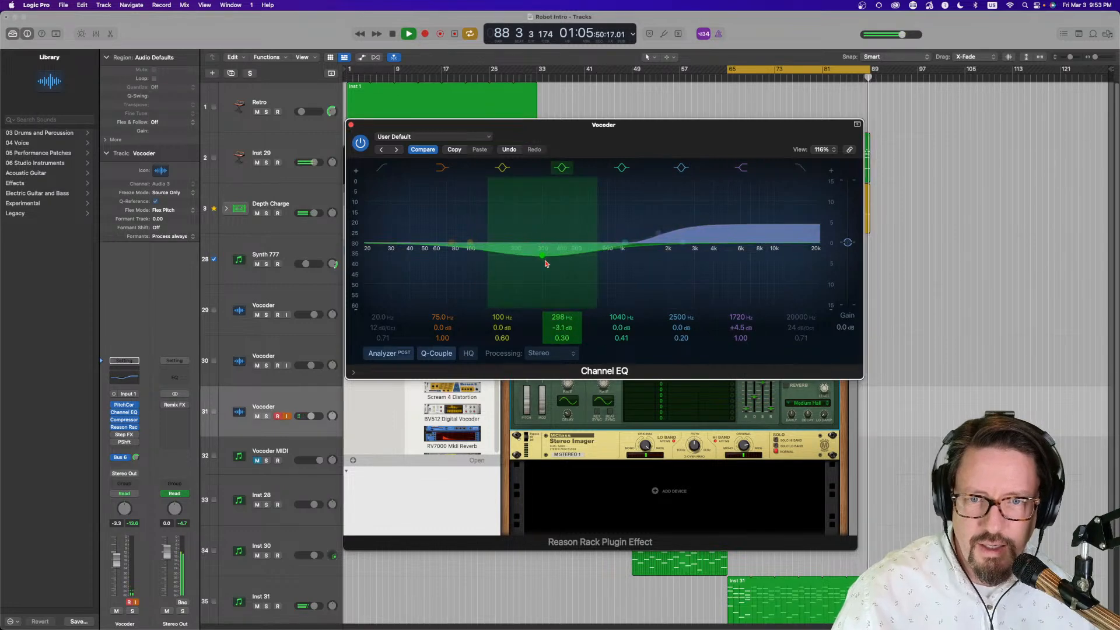
click(377, 234)
drag(376, 235, 423, 241)
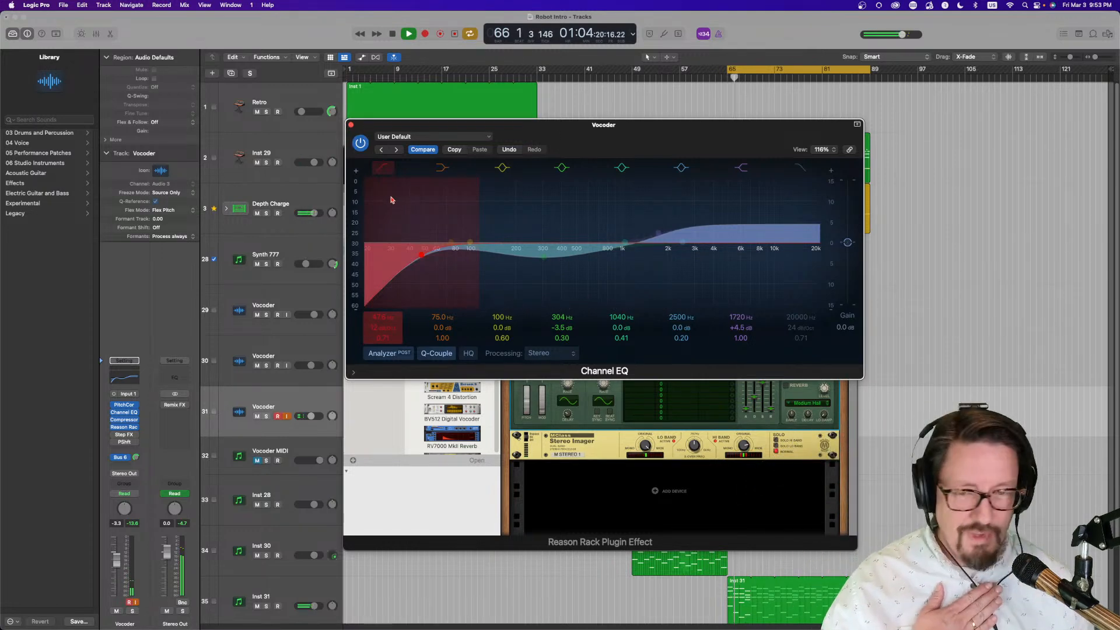
click(351, 126)
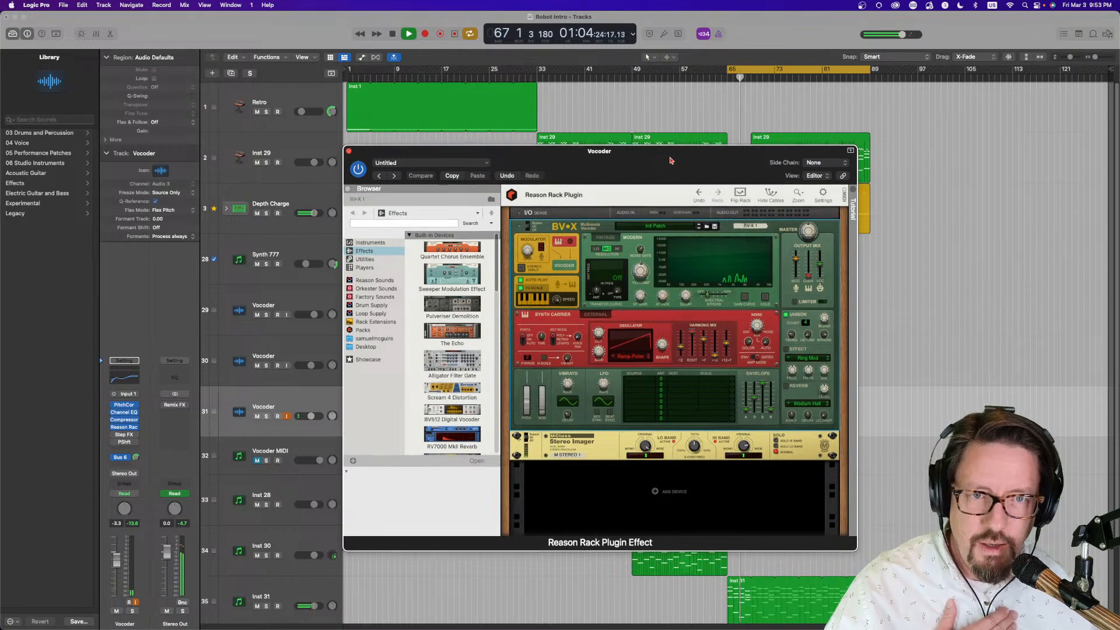
Turn off the BV-X's Unison and move the slider beneath its spectrum display to the right.
drag(670, 159, 788, 217)
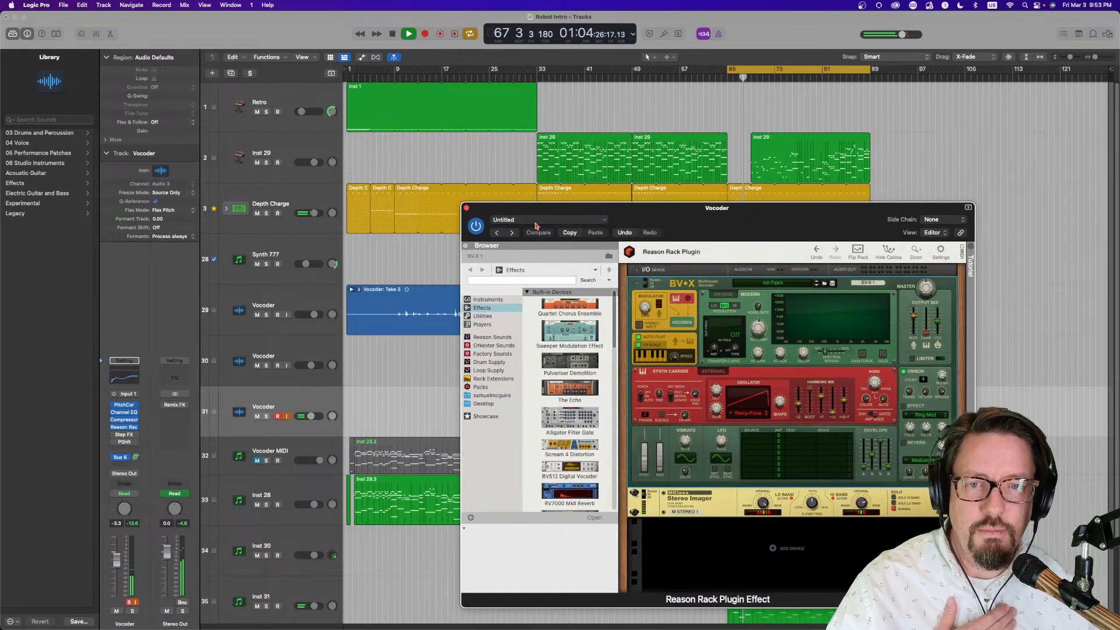
click(905, 372)
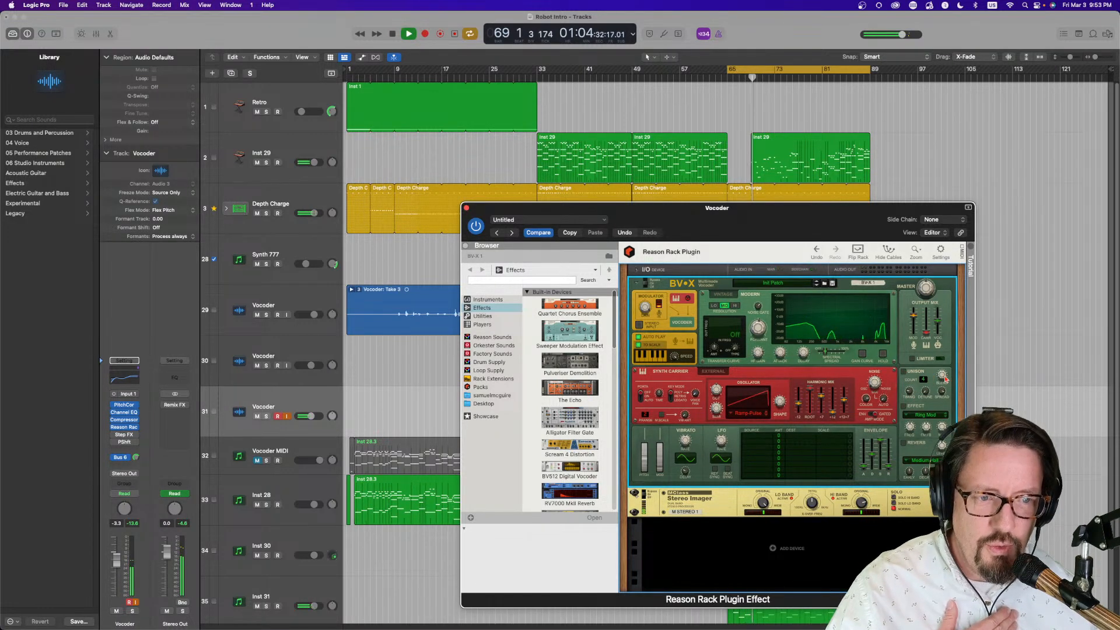
drag(826, 352, 839, 358)
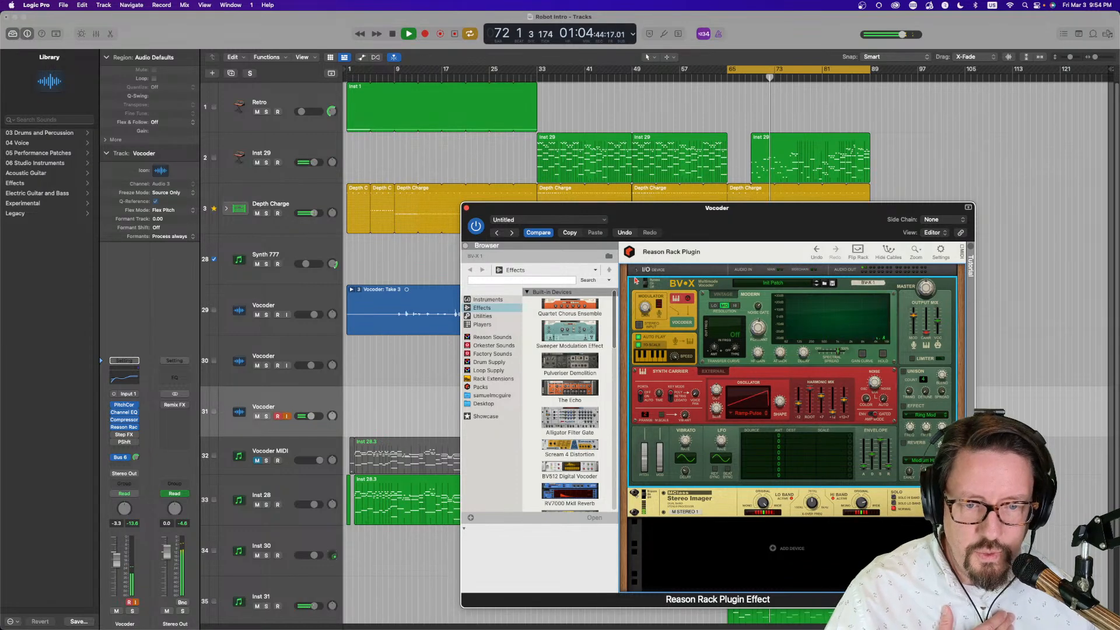
drag(798, 220, 477, 125)
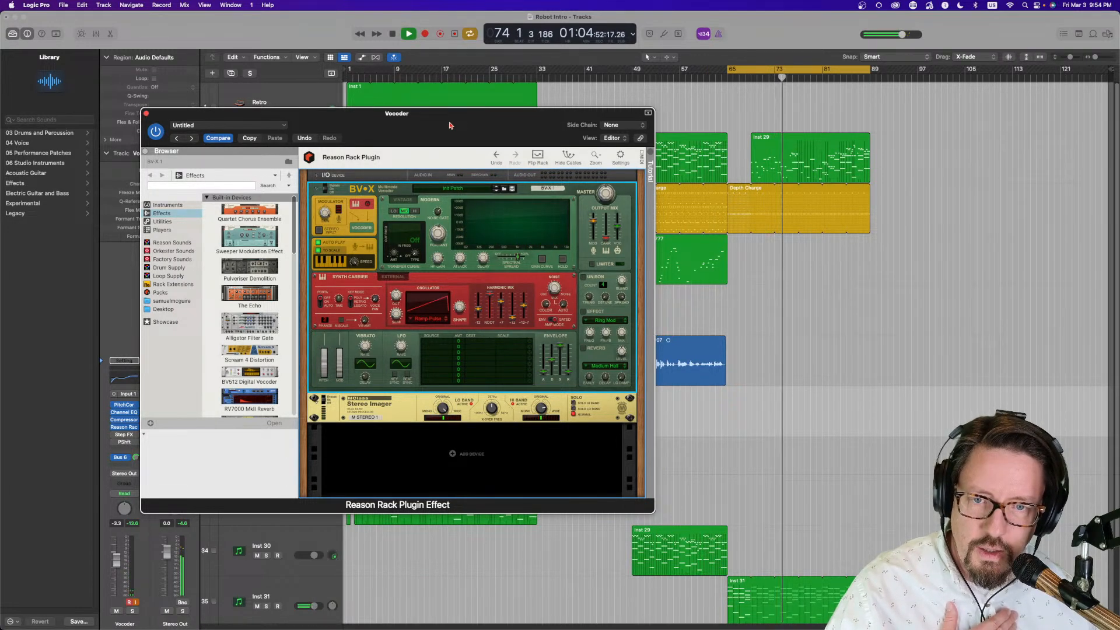
drag(450, 125, 455, 99)
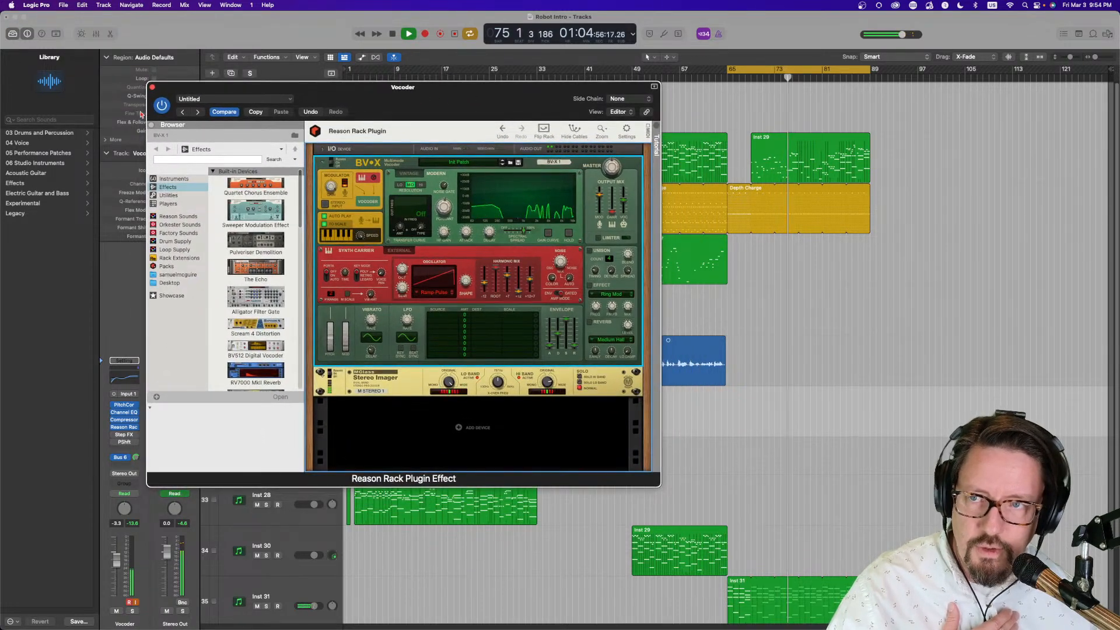
click(152, 87)
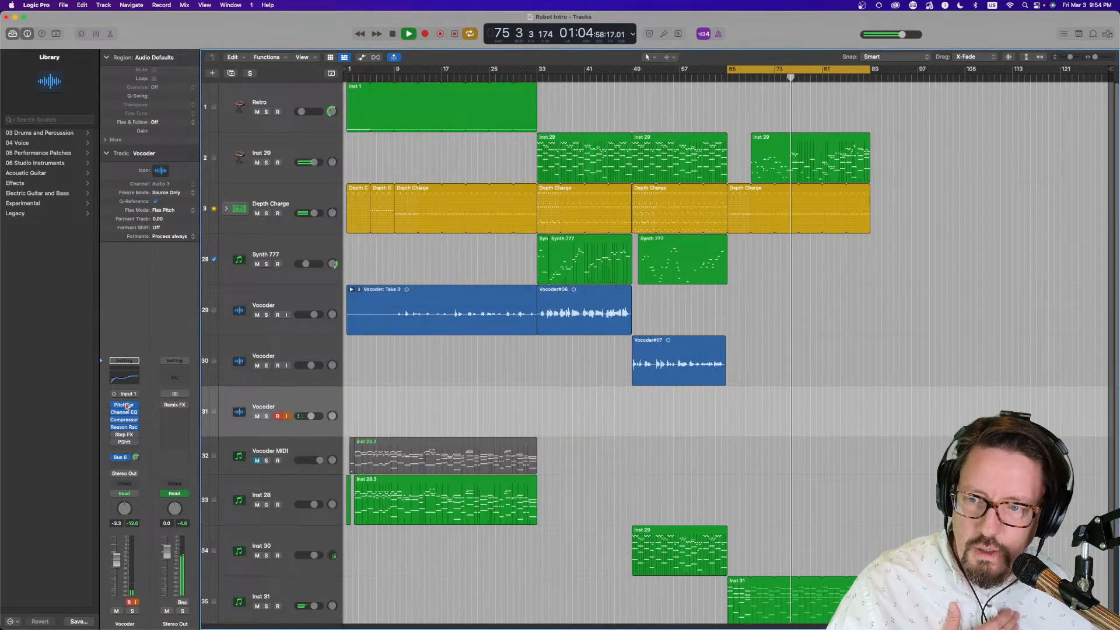
Check the Vocoder's Bus 6 send, reopen its Reason Rack and adjust a harmonic mix slider and a synth carrier knob on the BV-X.
click(137, 460)
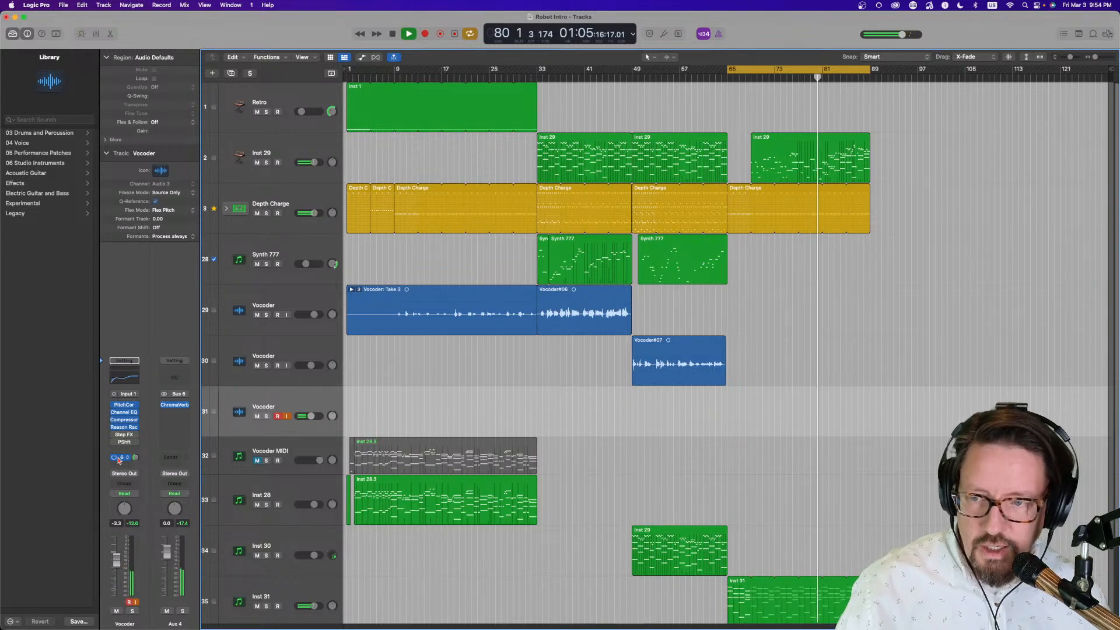
click(125, 428)
drag(324, 94, 594, 117)
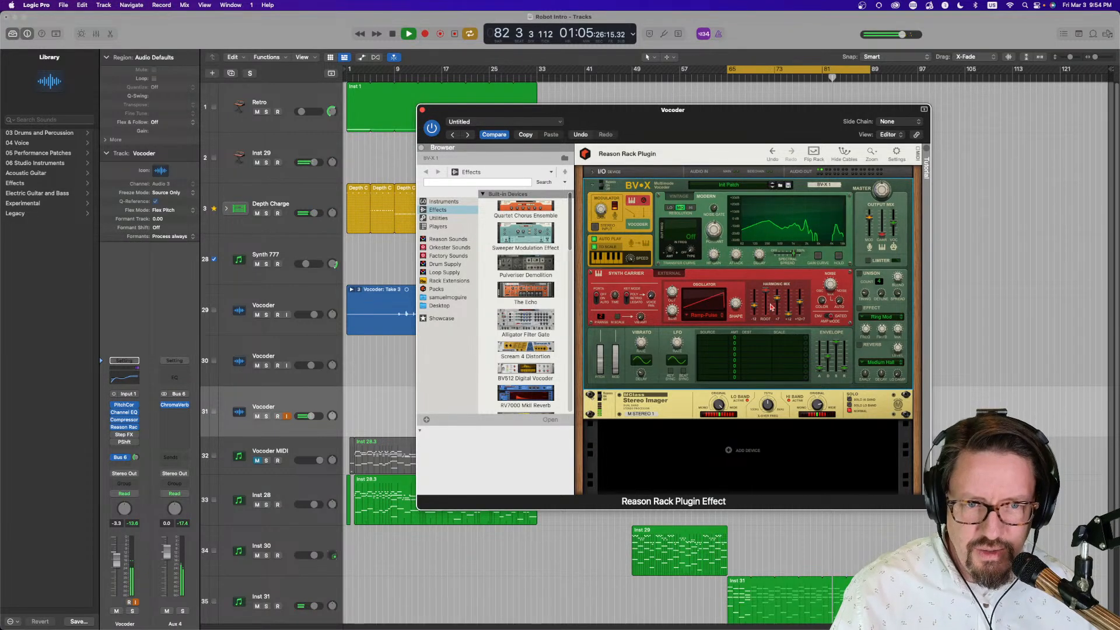
drag(789, 316, 801, 297)
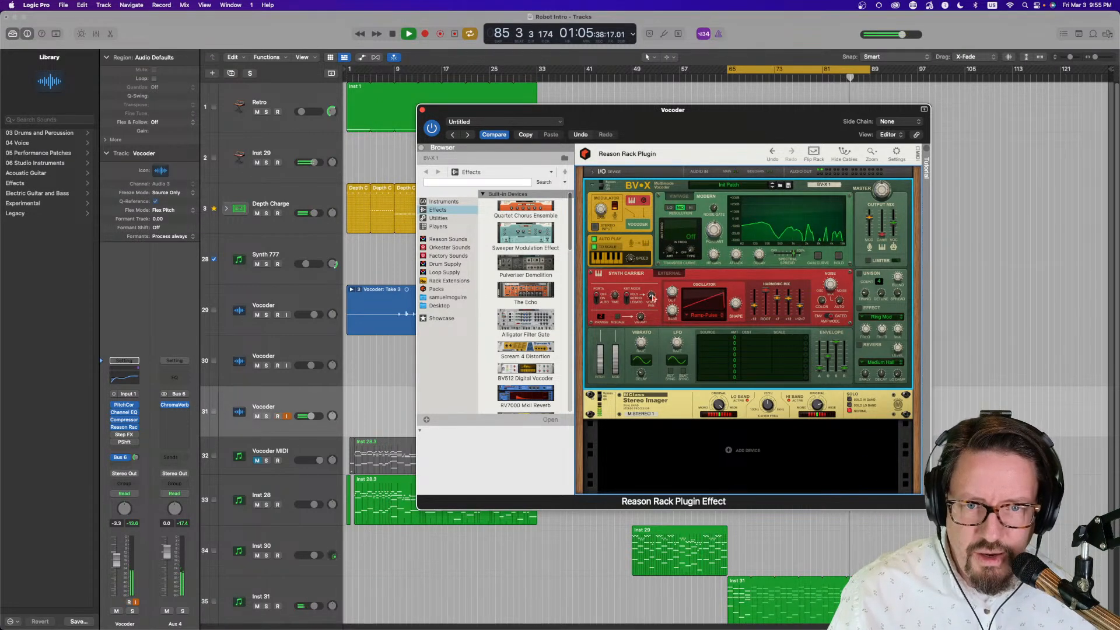
drag(652, 296, 647, 278)
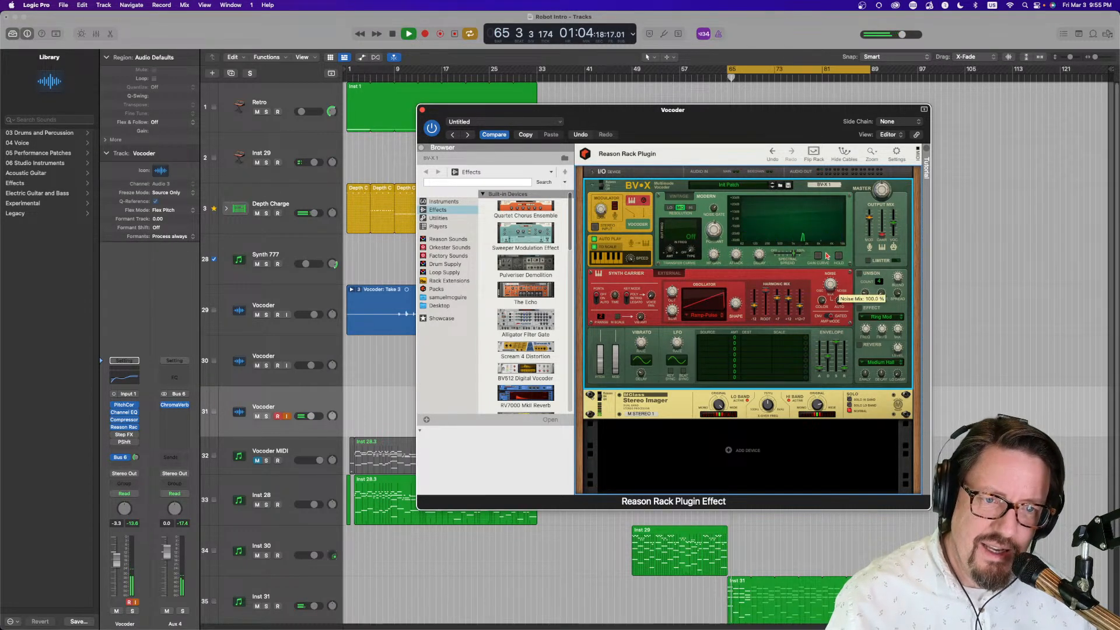
Adjust the BV-X's noise and envelope controls and lower its Modulator Mix to about -6.4 dB.
drag(827, 263, 828, 269)
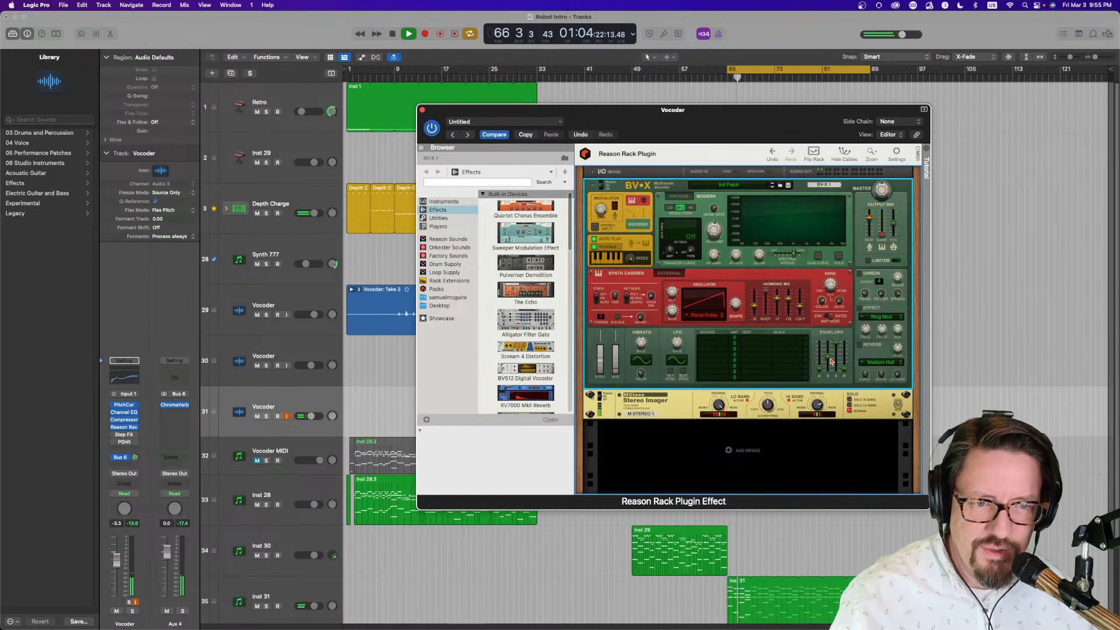
drag(822, 370, 824, 368)
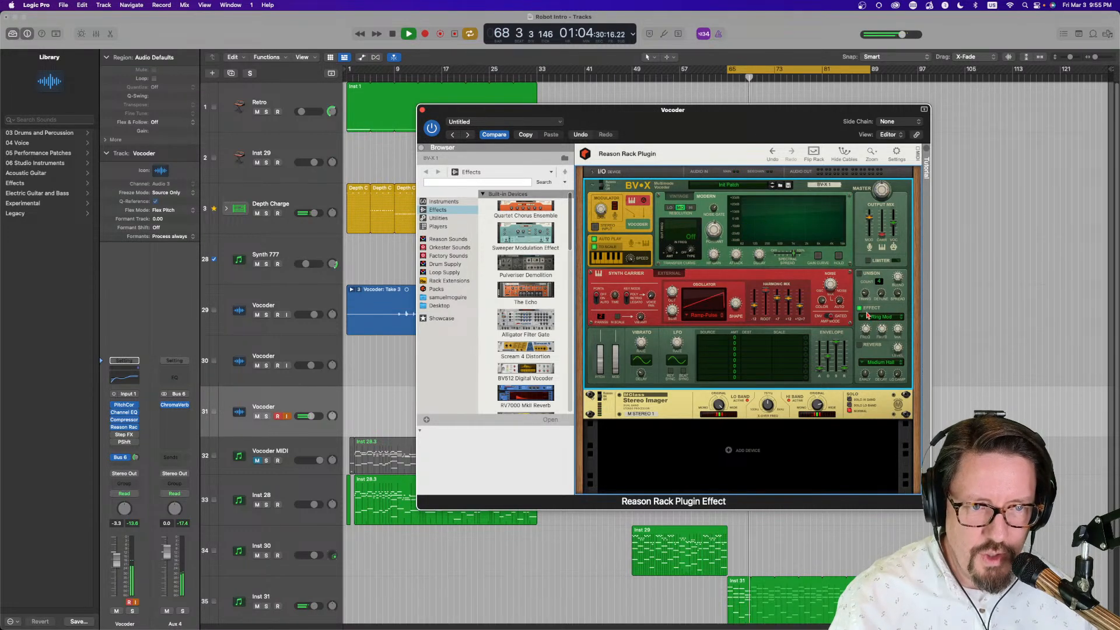
drag(873, 215, 871, 229)
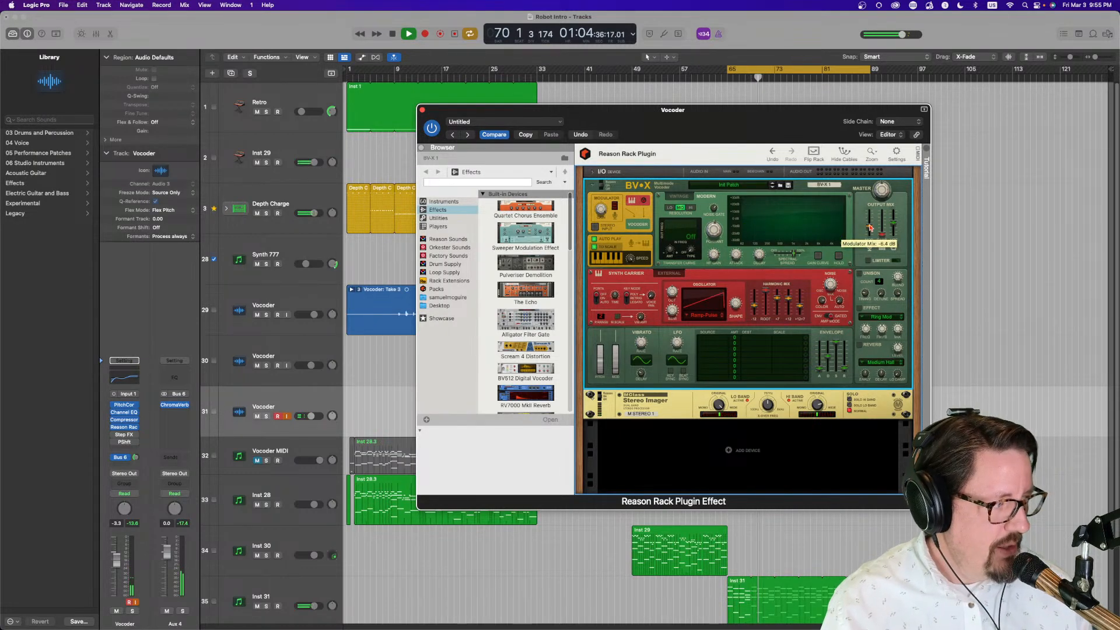
click(422, 110)
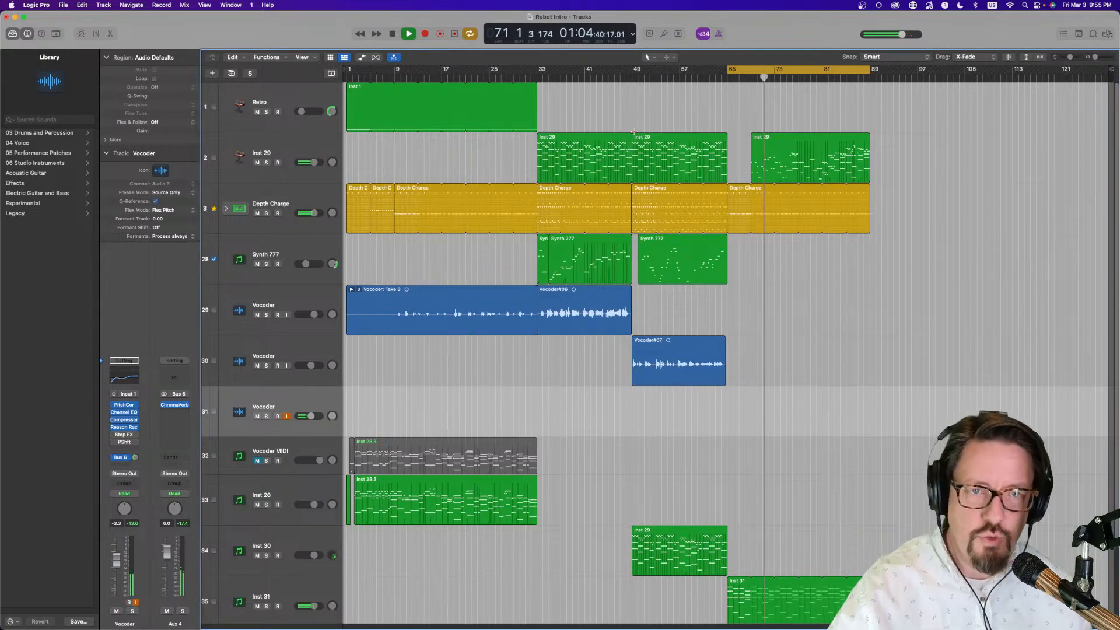
Stop playback and record vocals on the new Vocoder track over the cycled bars 65–89.
key(space)
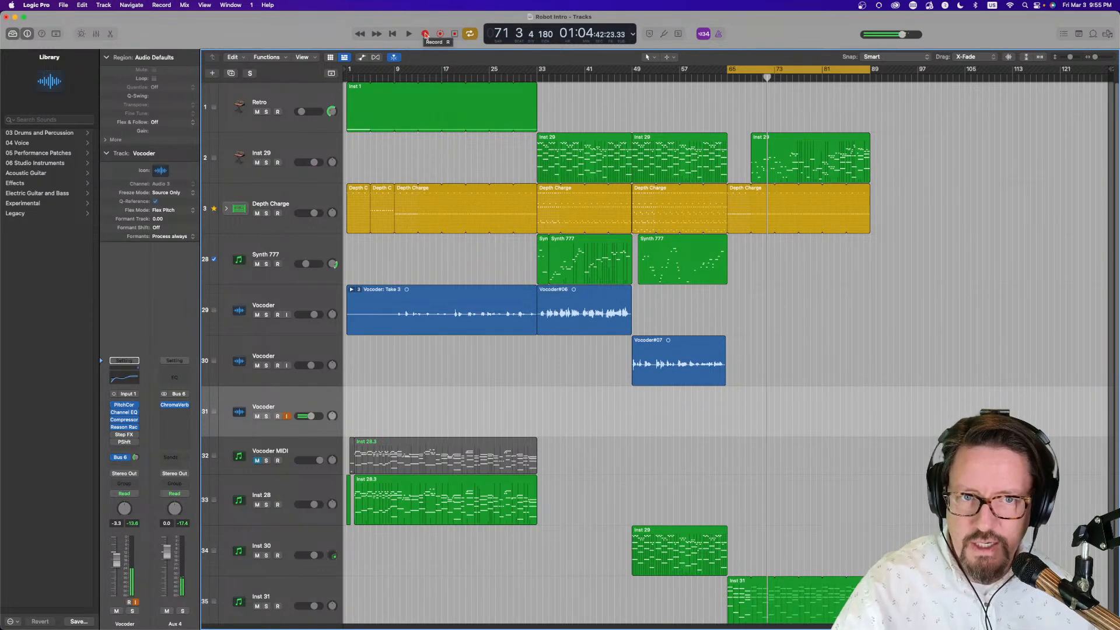
click(426, 34)
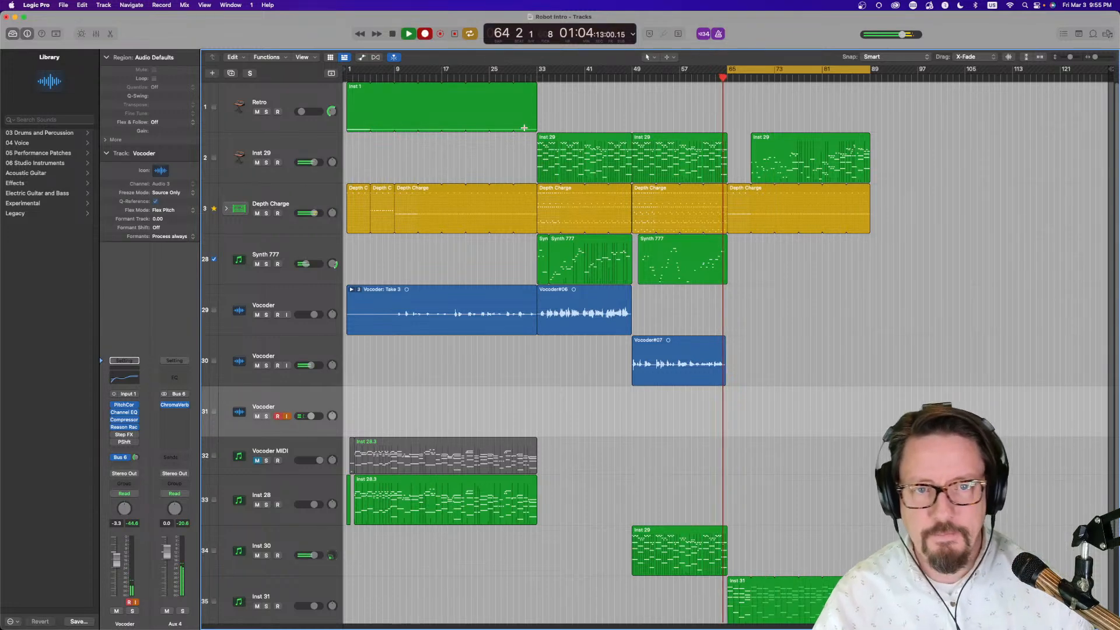
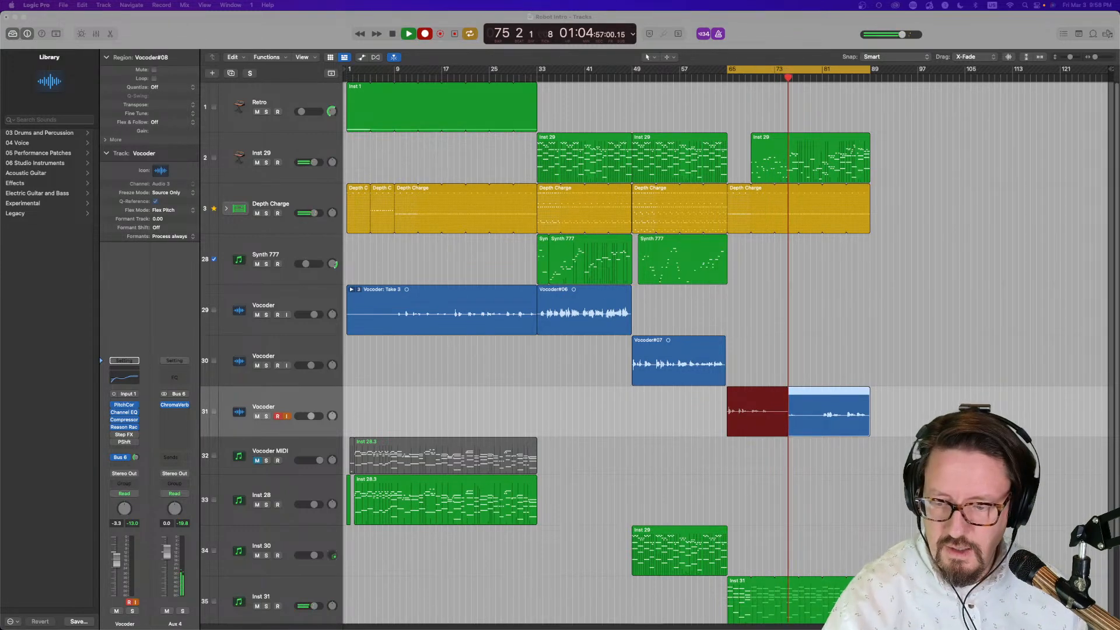
Paste the song lyrics from Verse 1 onward into the project notes and return to their beginning.
click(1080, 35)
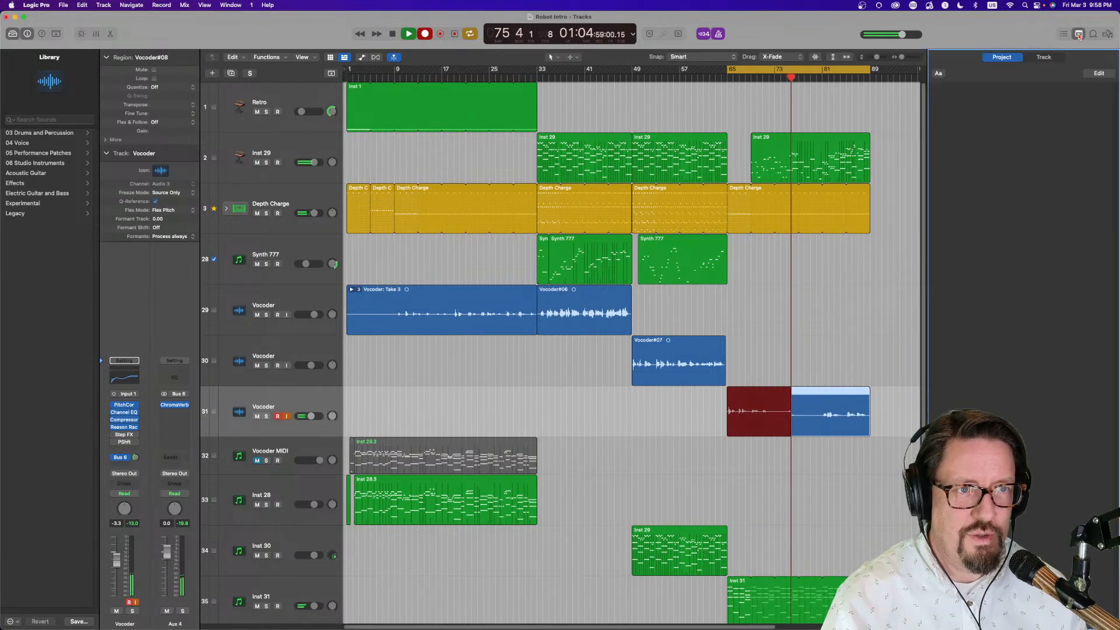
click(975, 112)
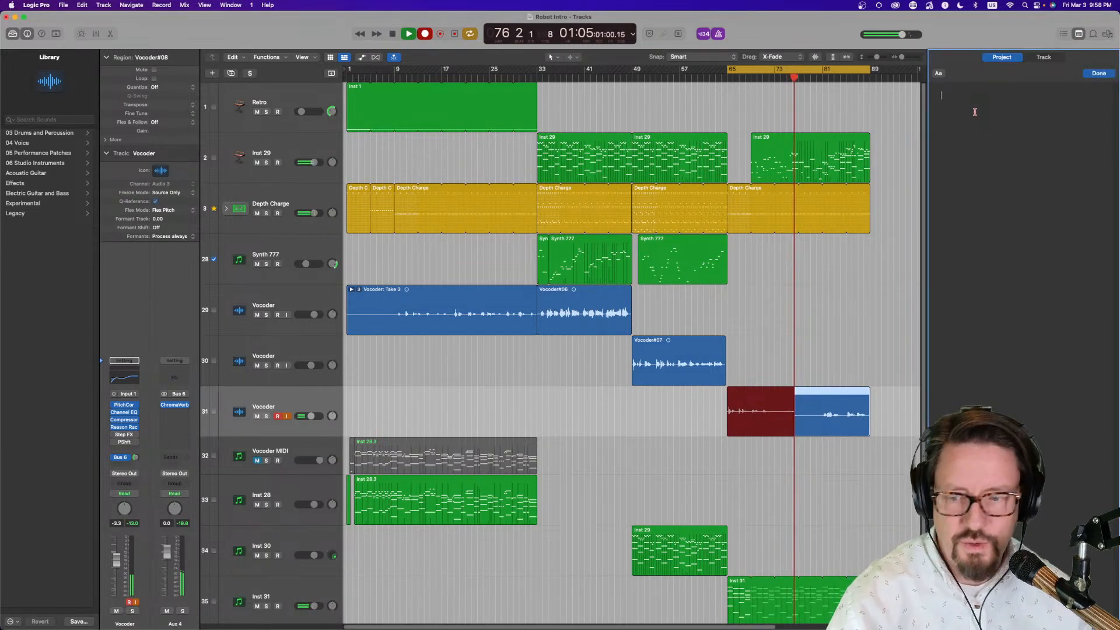
key(super+v)
scroll(957, 116, up, 10)
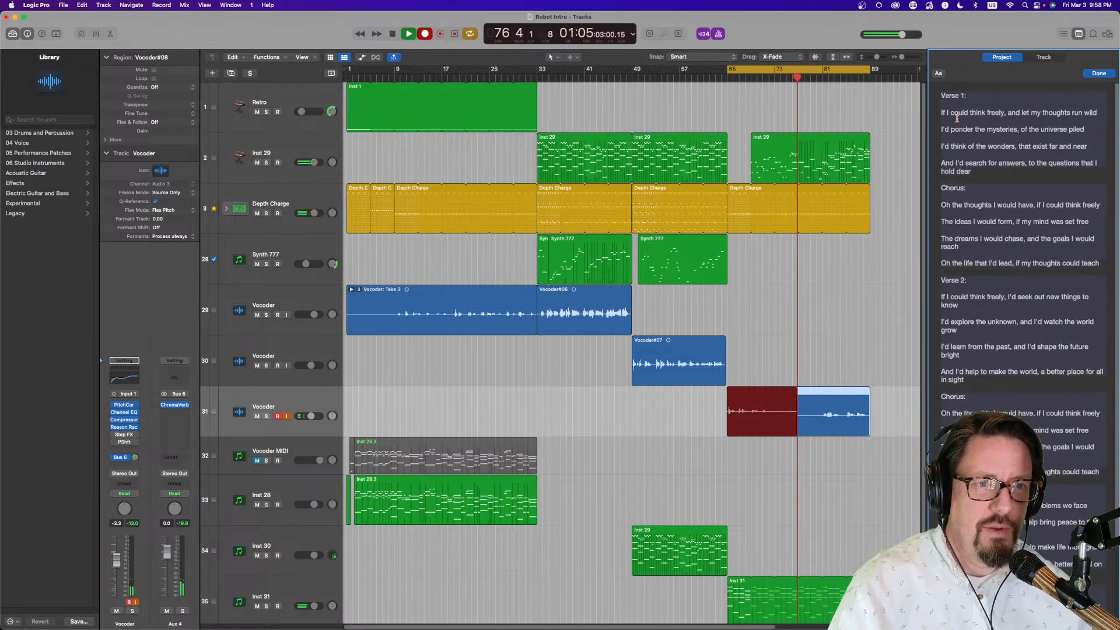
click(982, 100)
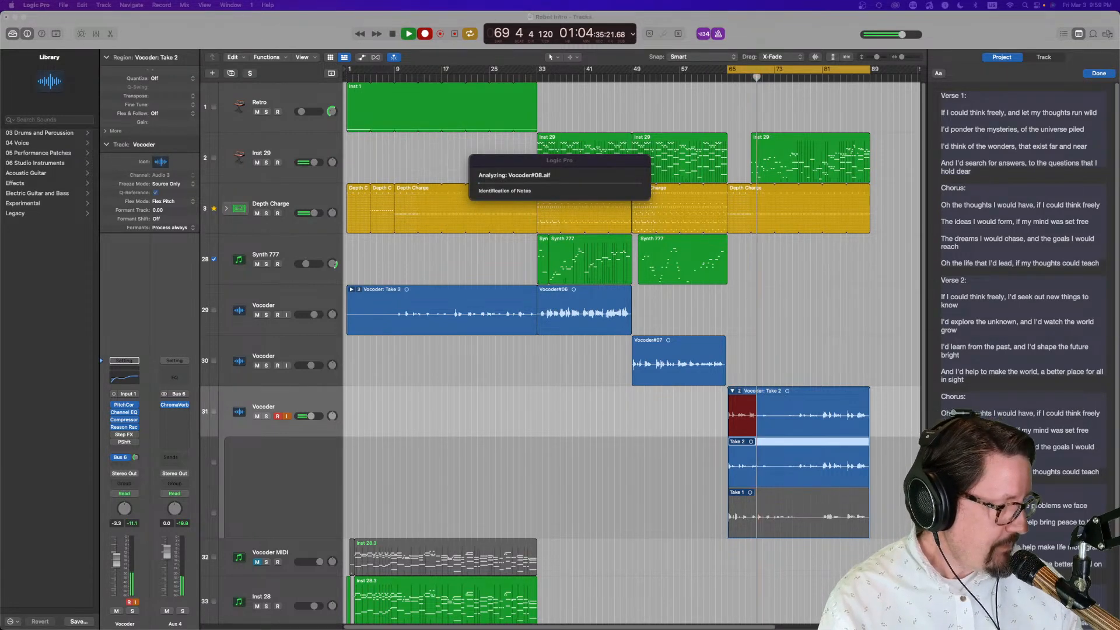
Turn off record arming and input monitoring on Vocoder track 31 and widen the project notes area so the lyric lines fit.
click(278, 417)
click(287, 417)
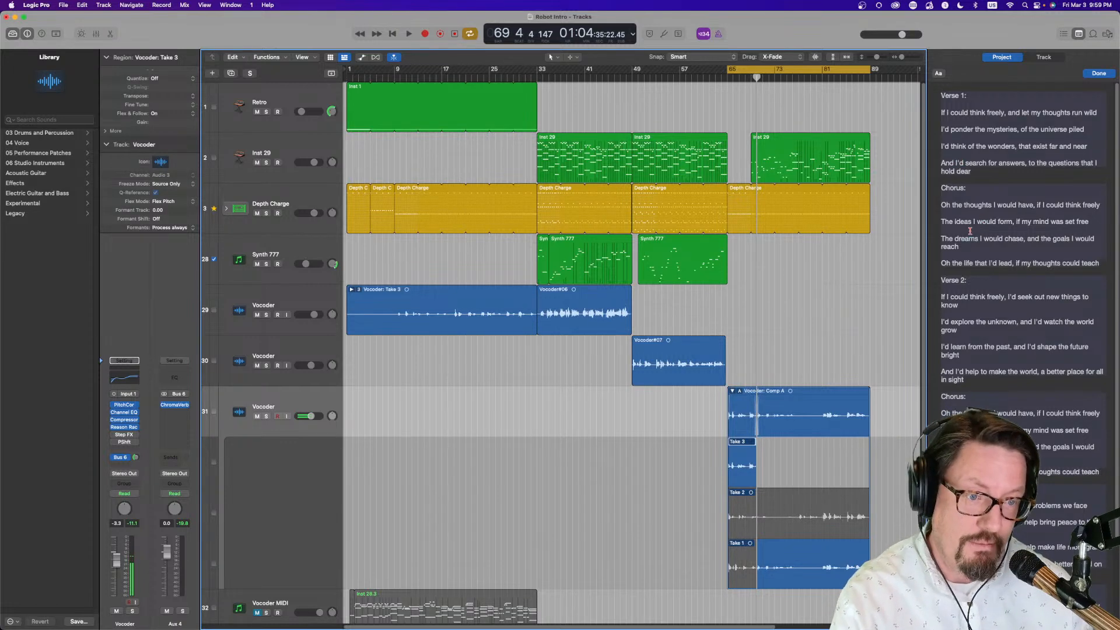
drag(927, 245, 867, 251)
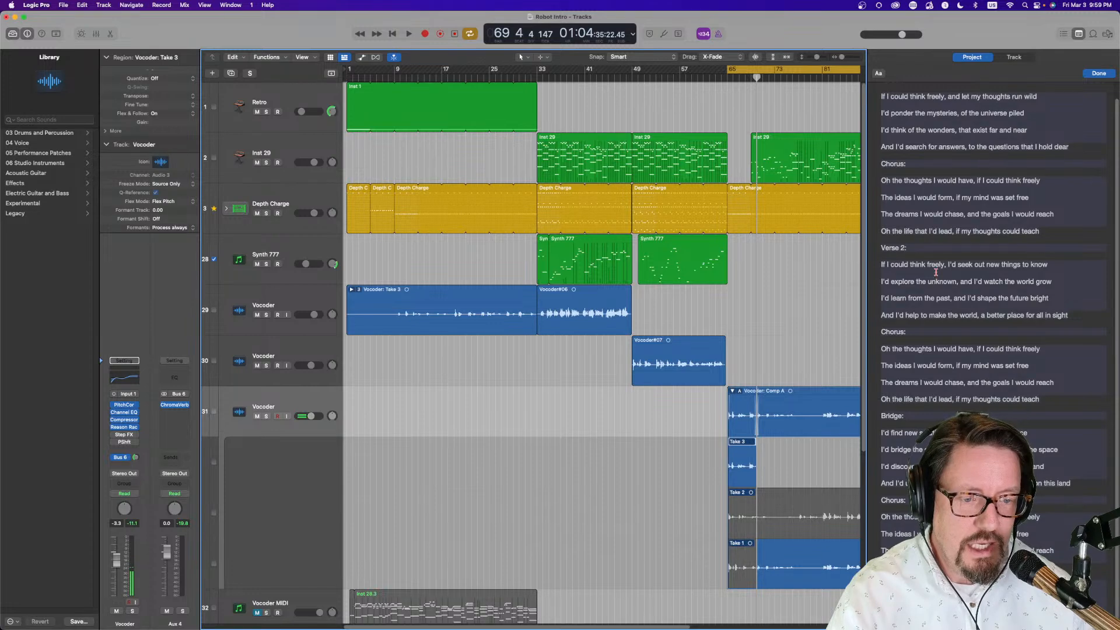
scroll(936, 271, up, 1)
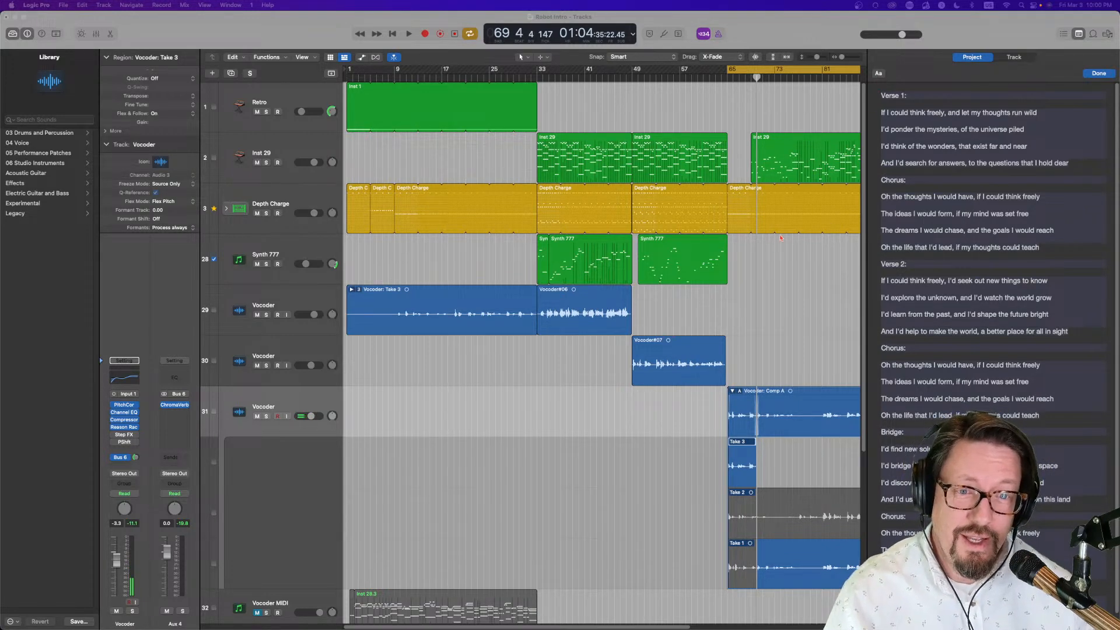
Record another vocal take on Vocoder track 31, and shorten its take folder and the cycle range to end at bar 81.
scroll(750, 259, right, 5)
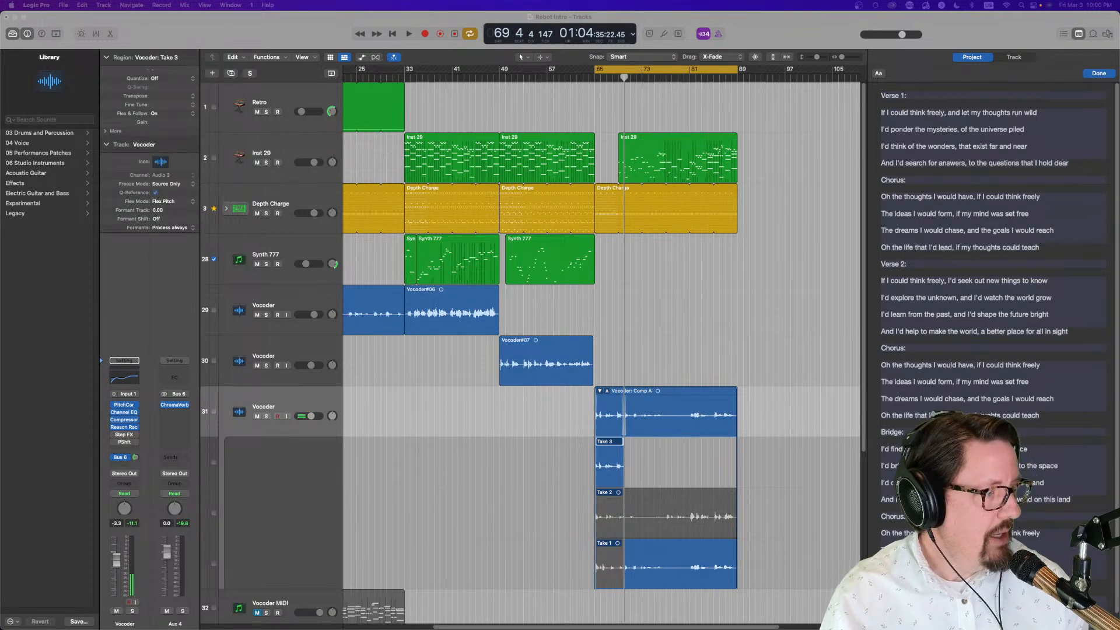
click(286, 416)
click(428, 34)
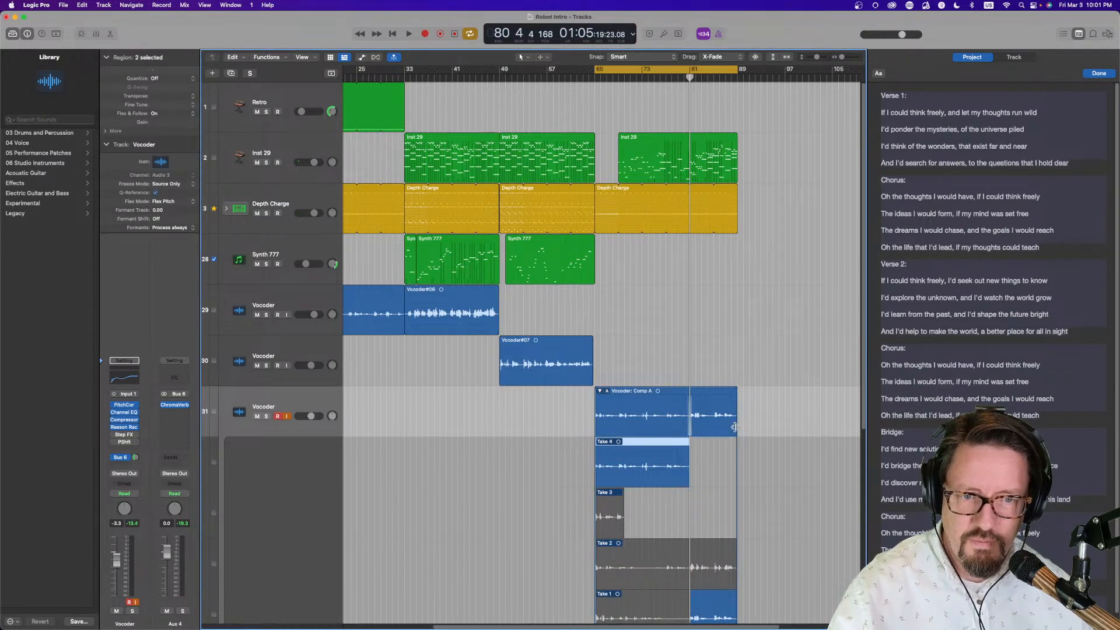
drag(735, 431, 686, 432)
drag(735, 68, 685, 74)
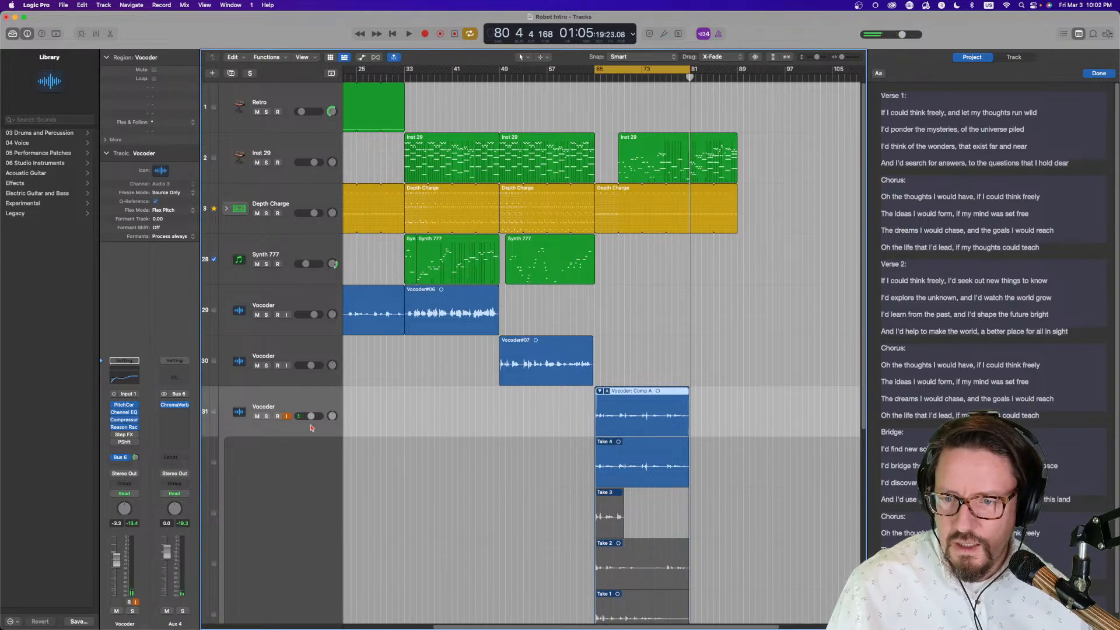
Collapse track 31's take folder and duplicate the Vocoder track, panning the original left and the duplicate right.
click(600, 391)
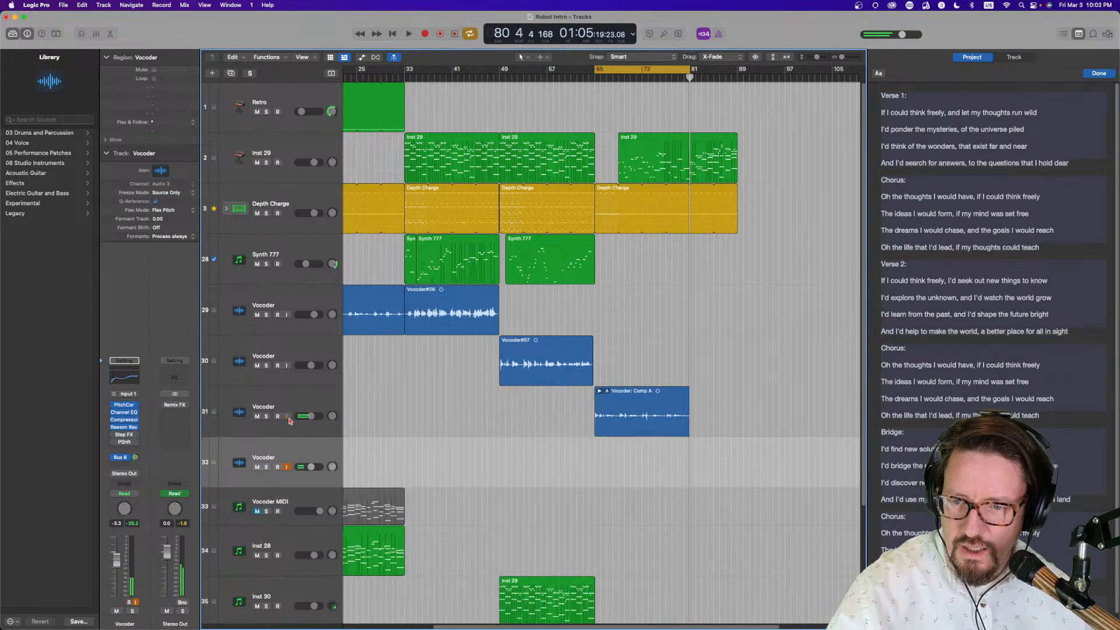
key(super+d)
click(333, 416)
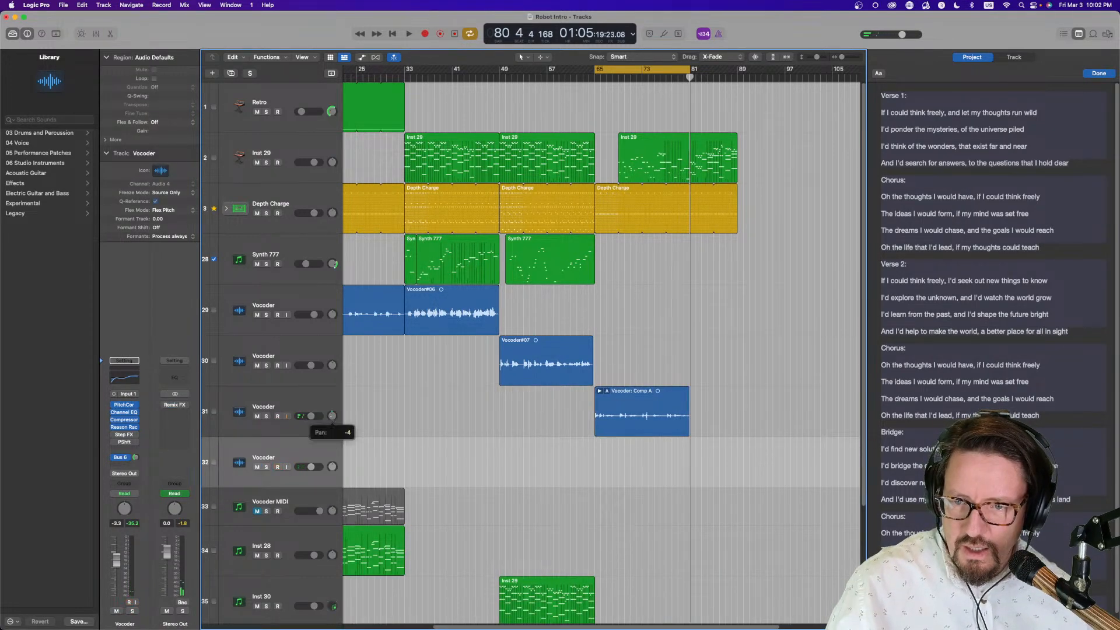
drag(333, 467, 333, 454)
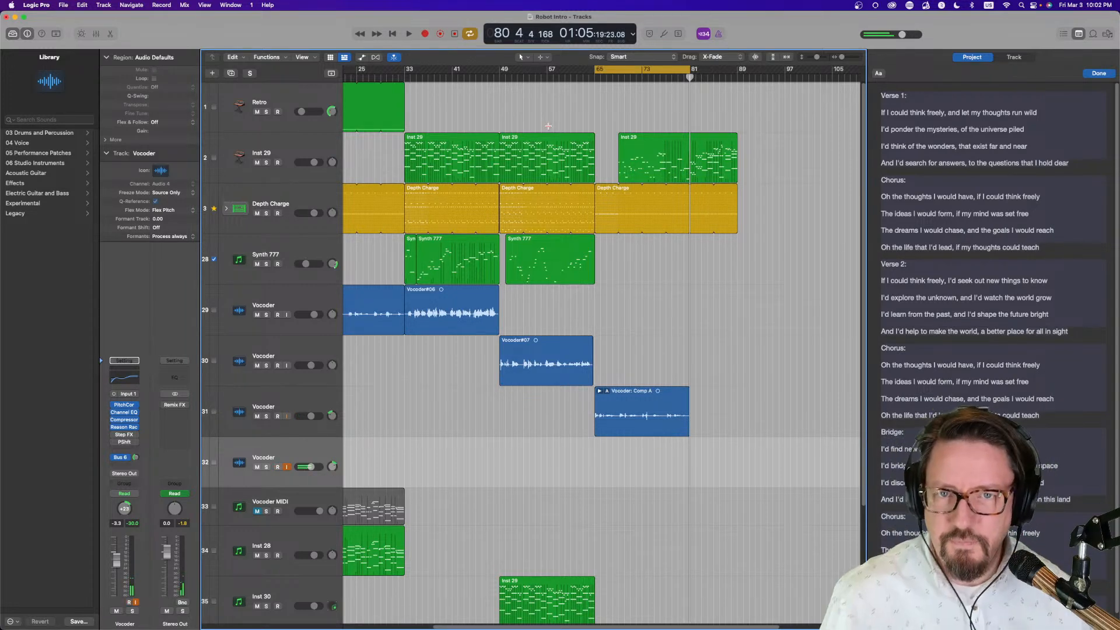
Record a second vocal part on the duplicated Vocoder track 32 over bars 65–81.
click(425, 34)
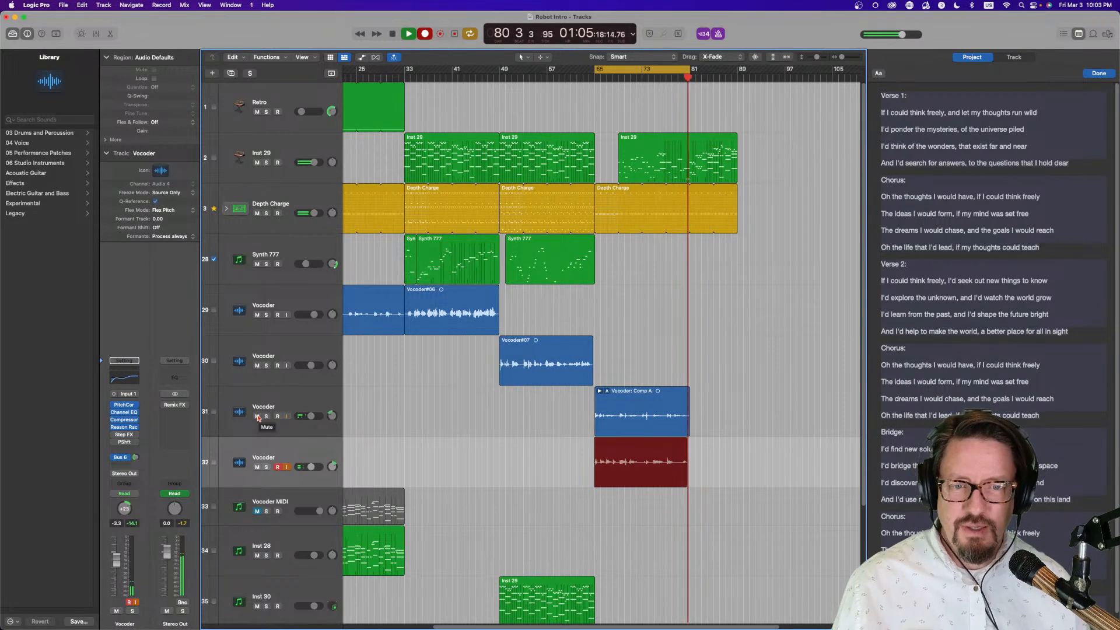
key(space)
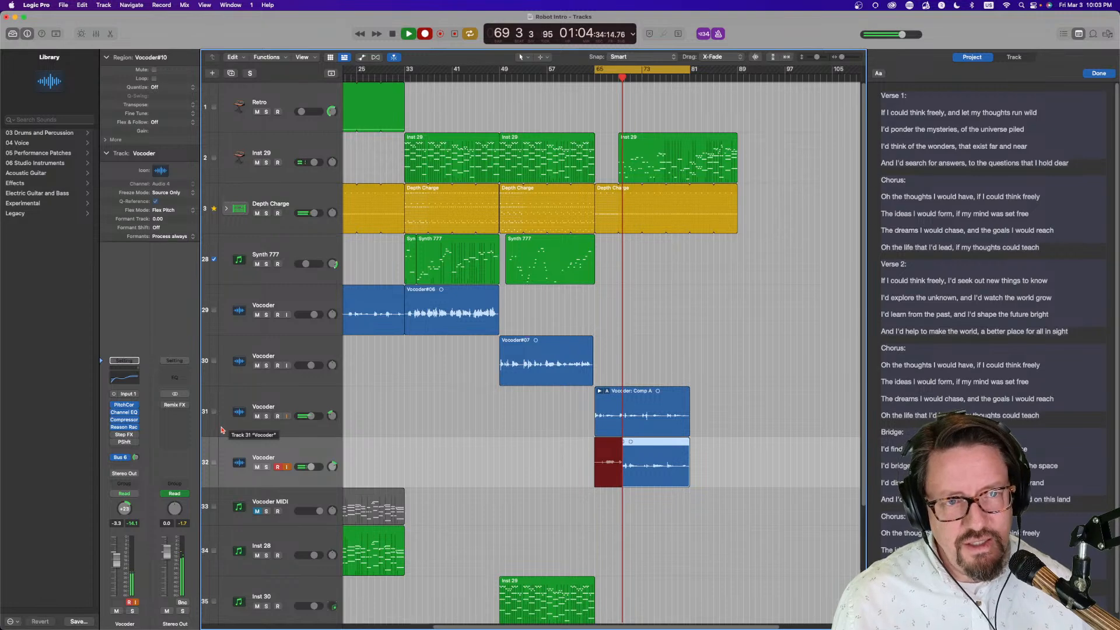
key(space)
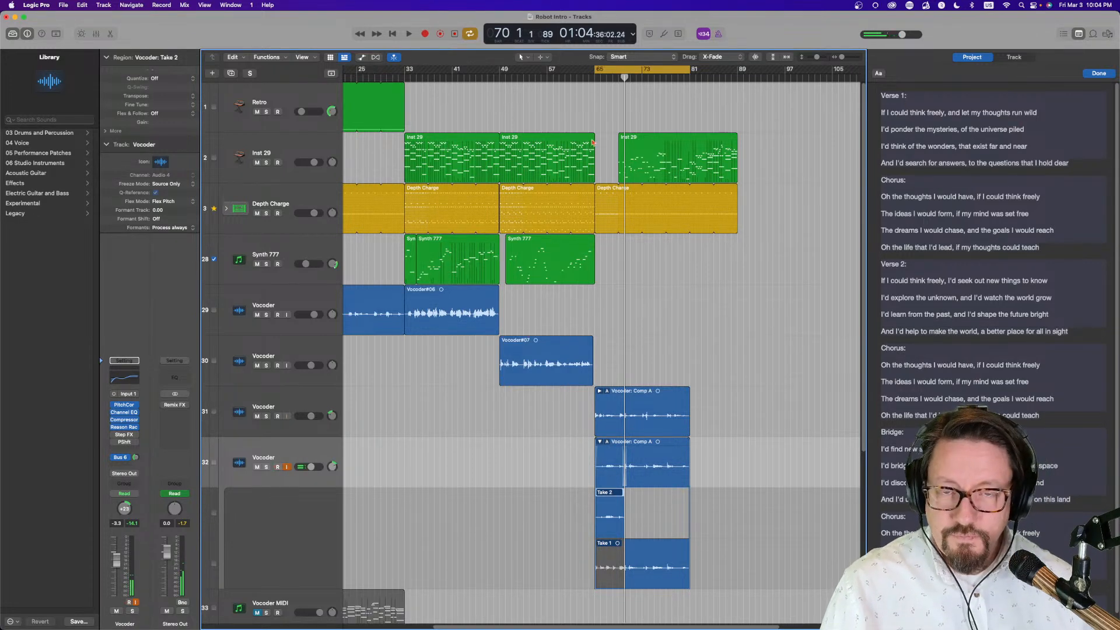
Start another take on Vocoder track 32 and mute Vocoder track 31 while recording.
click(427, 33)
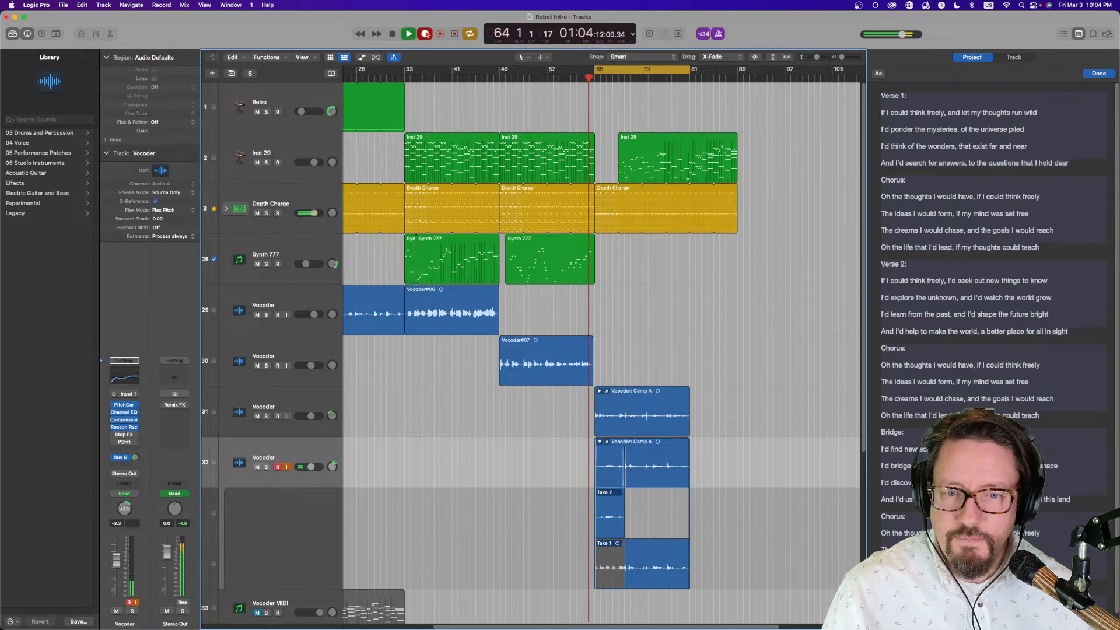
click(257, 416)
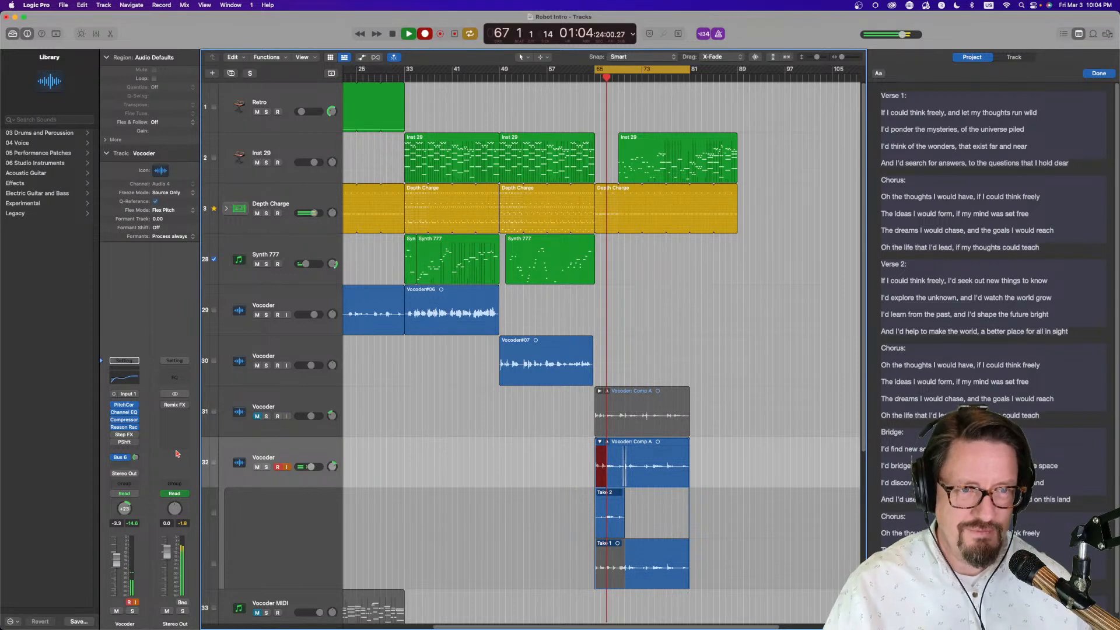
key(space)
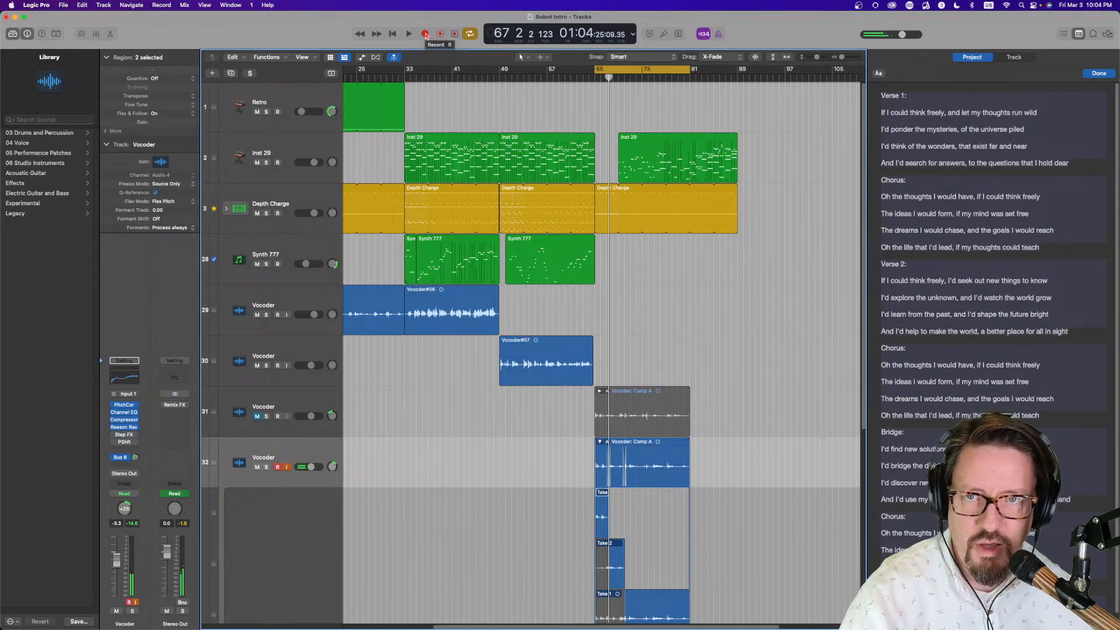
Record further vocal takes on Vocoder track 32 through bar 81, and record a new take on Vocoder track 31.
click(425, 34)
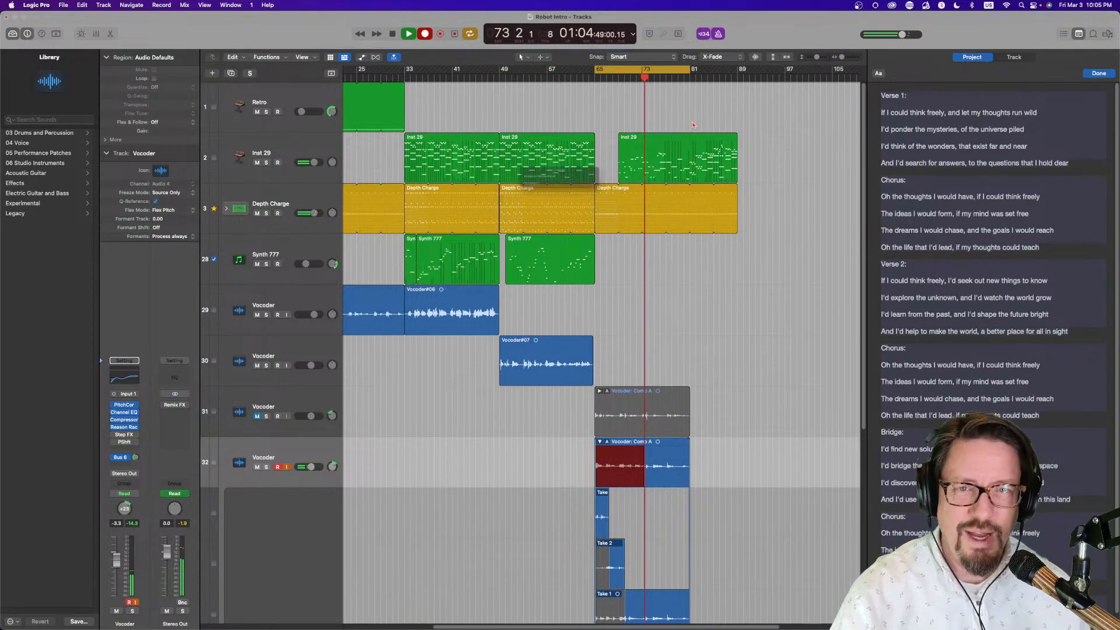
key(space)
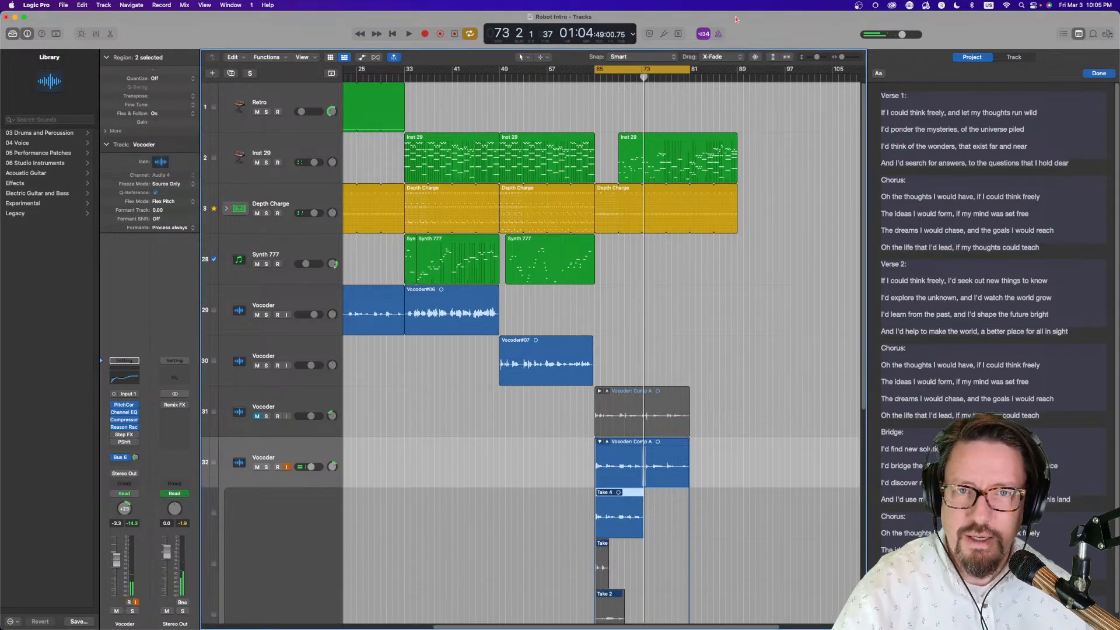
click(426, 33)
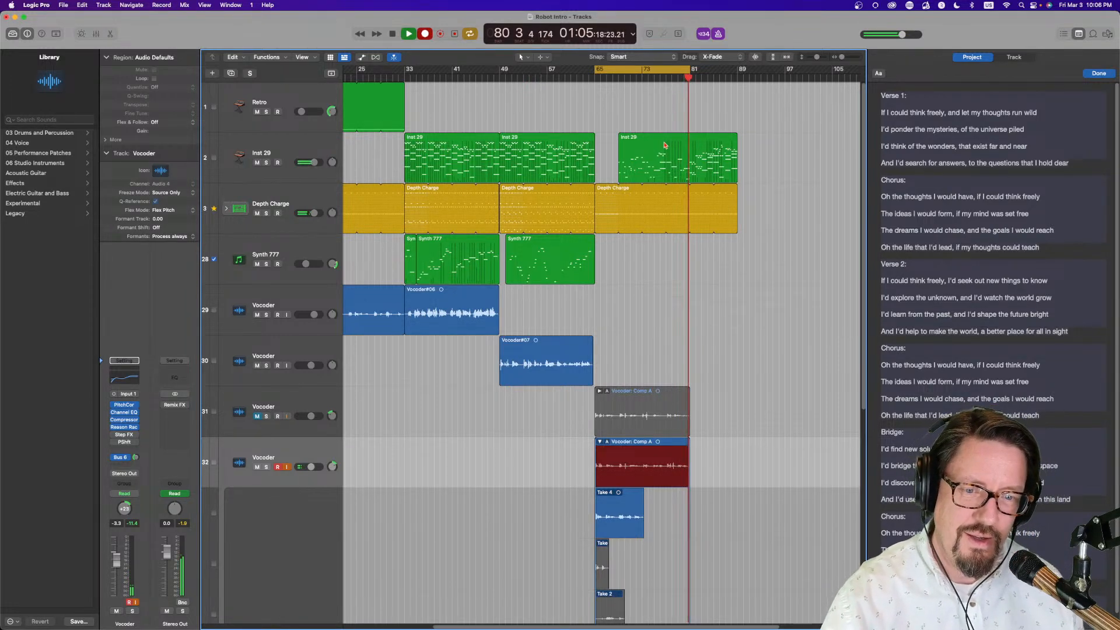
key(space)
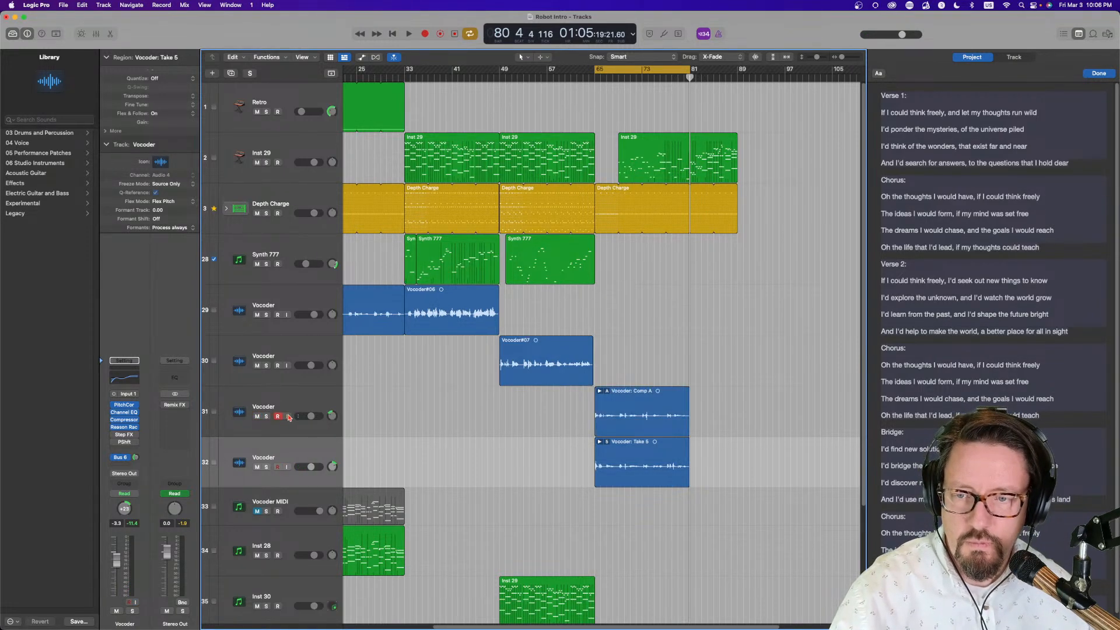
click(426, 34)
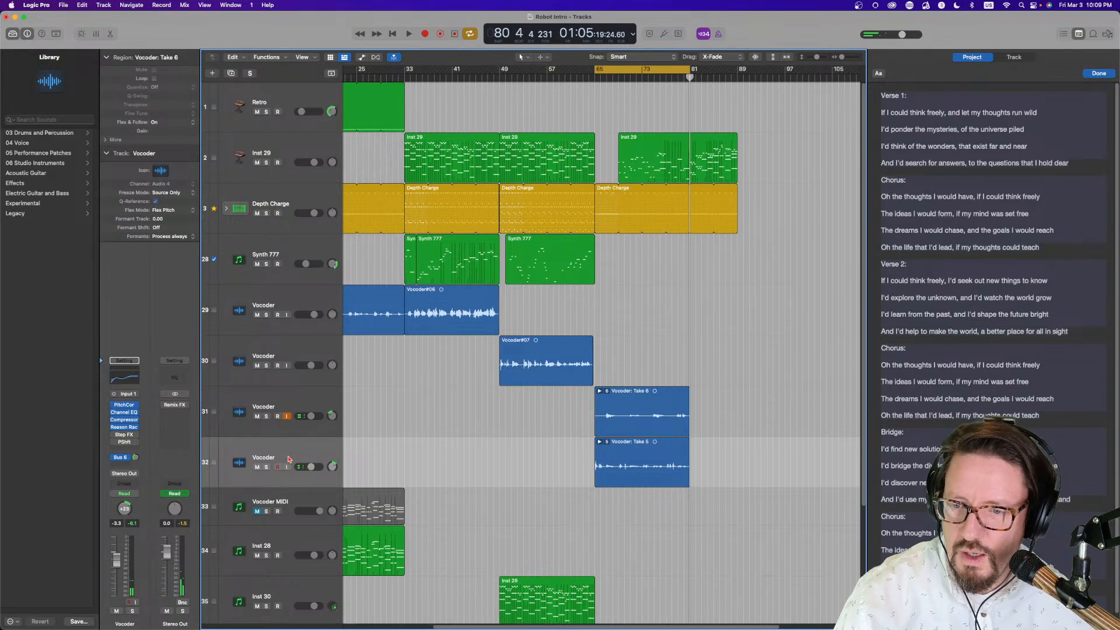
Duplicate Vocoder track 32, pan the original to about centre, record vocals on the duplicate over bars 65–81 and collapse its take folder.
key(super+d)
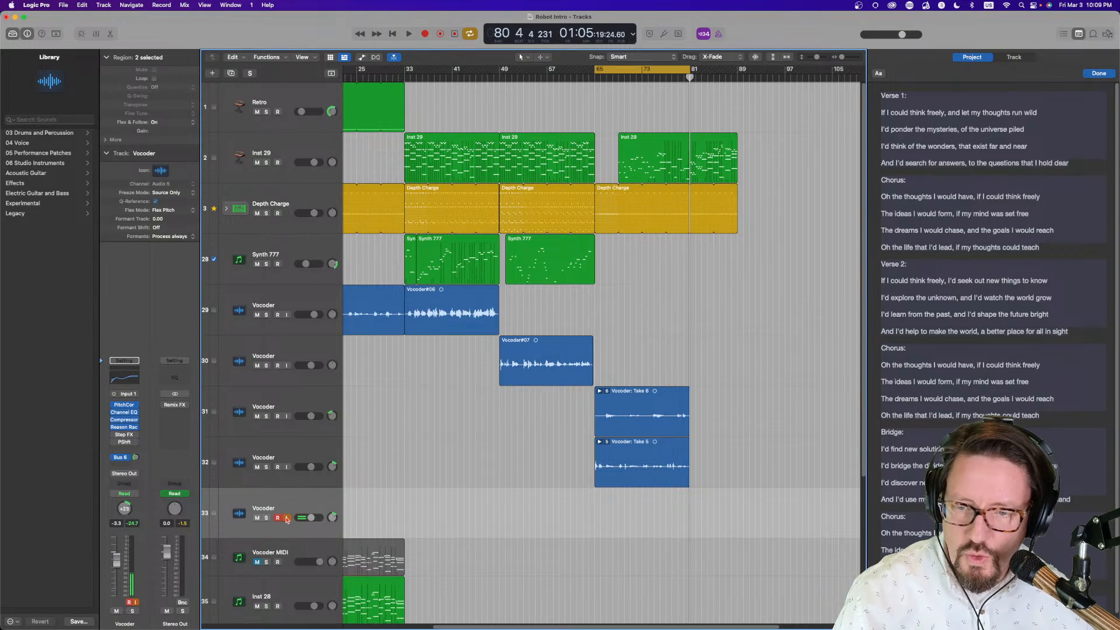
click(333, 466)
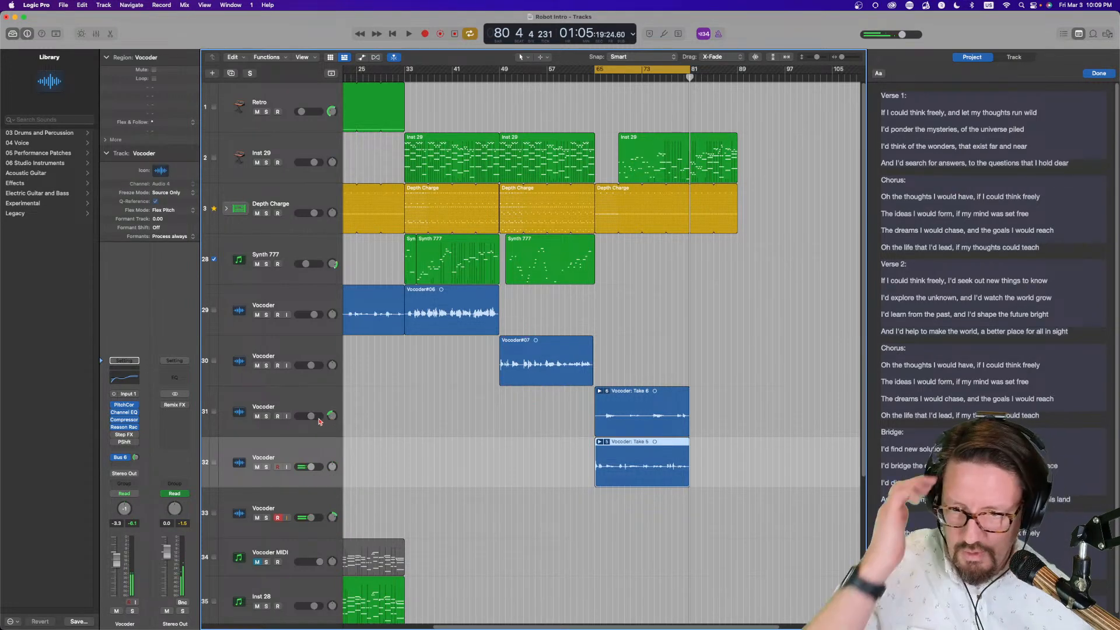
click(427, 35)
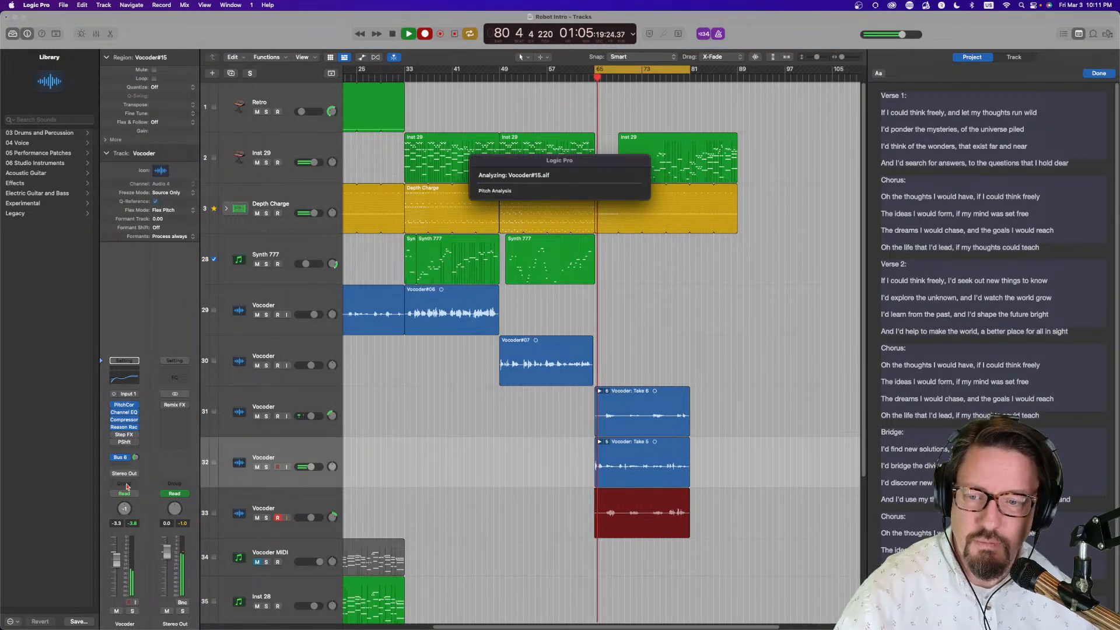
key(space)
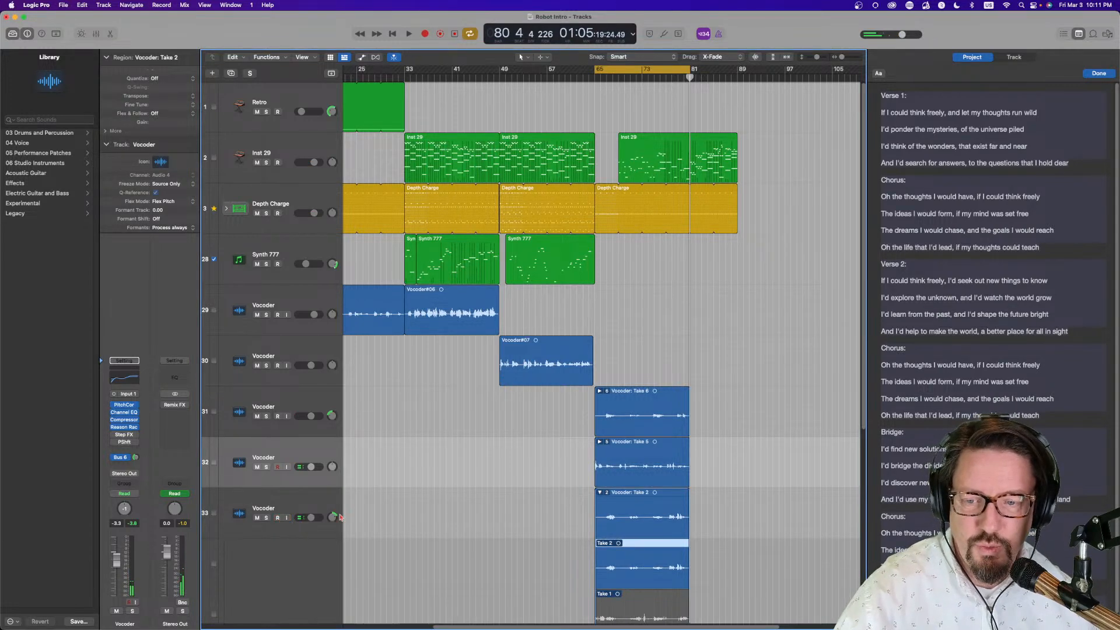
click(600, 493)
Play back the section and group the three Vocoder tracks 31–33 into a summing stack.
key(space)
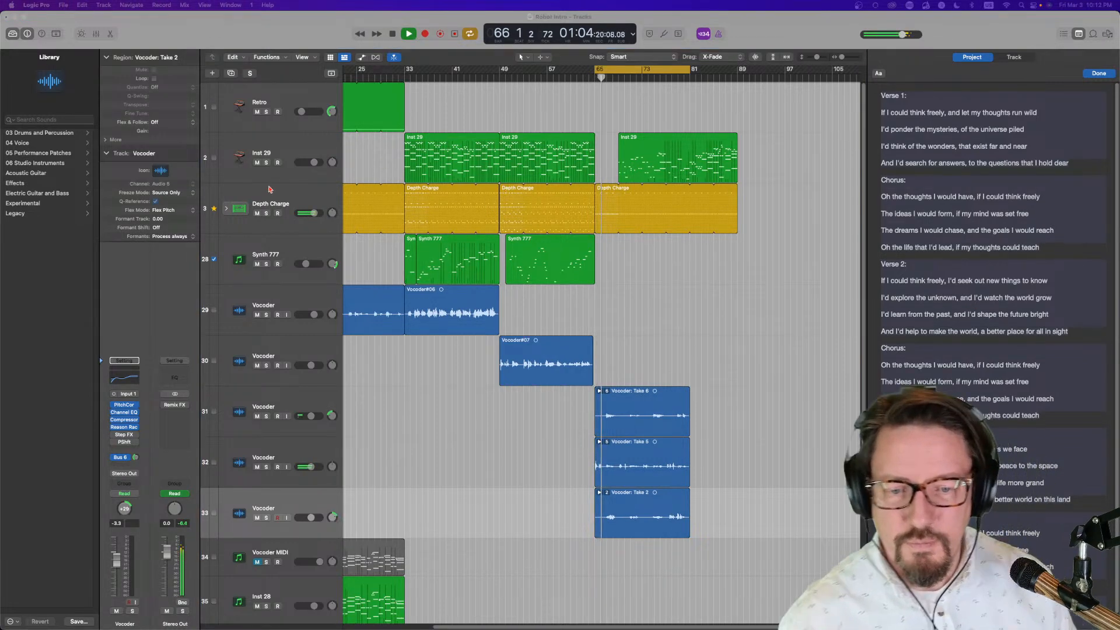
shift+click(279, 402)
right_click(279, 402)
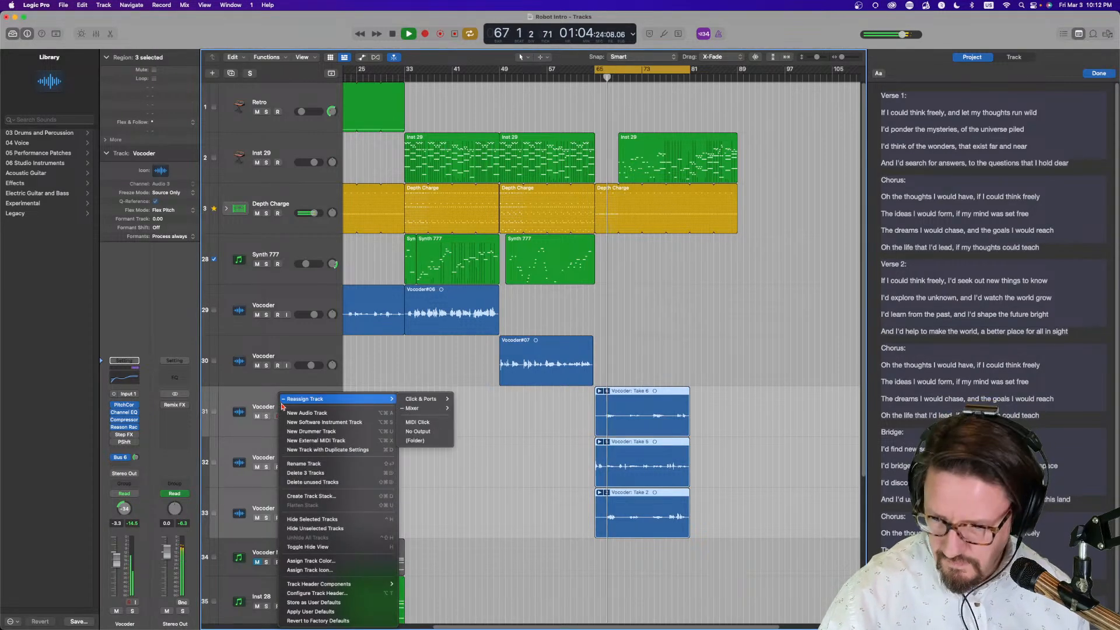
click(312, 496)
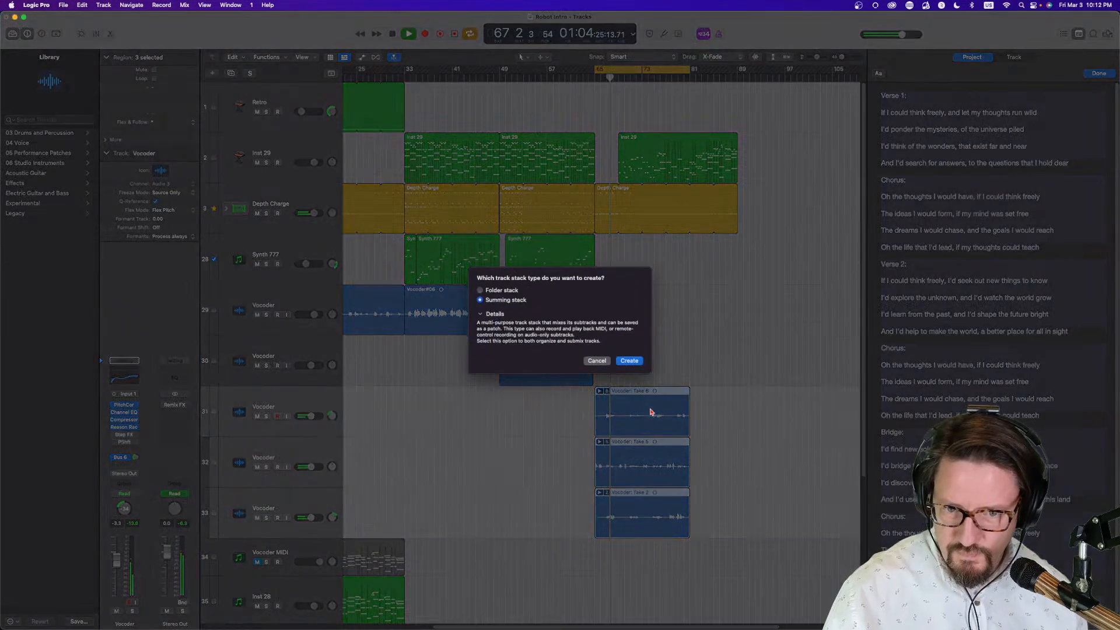
click(628, 362)
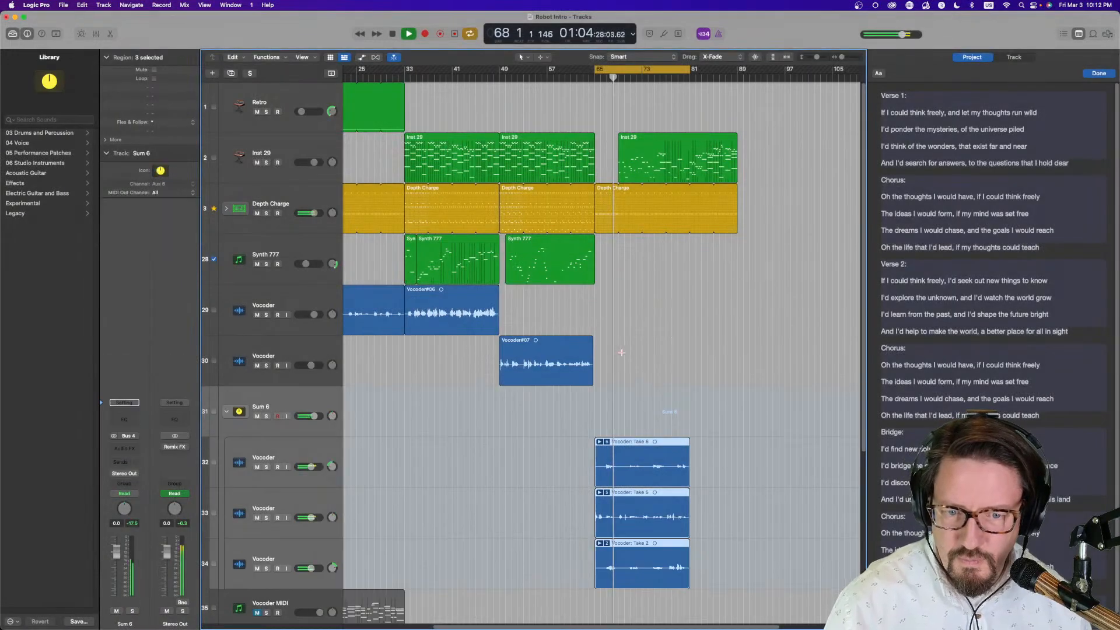
Set Vocoder track 34's volume to -5.0 dB and pan to +22, and pan Vocoder track 33 to about centre during playback.
click(310, 569)
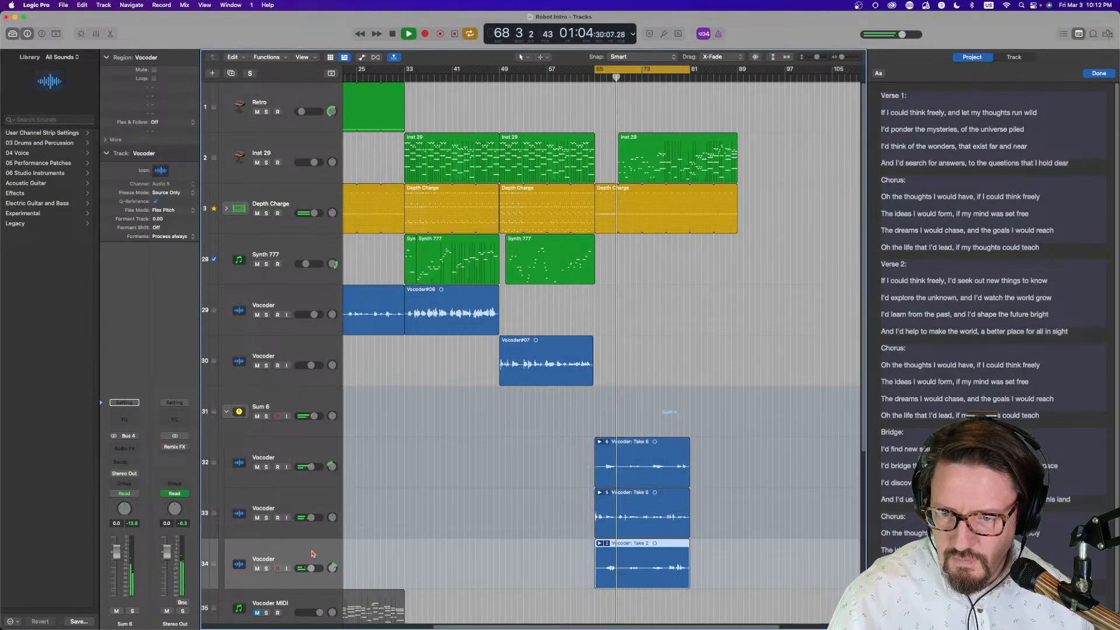
drag(311, 569, 310, 568)
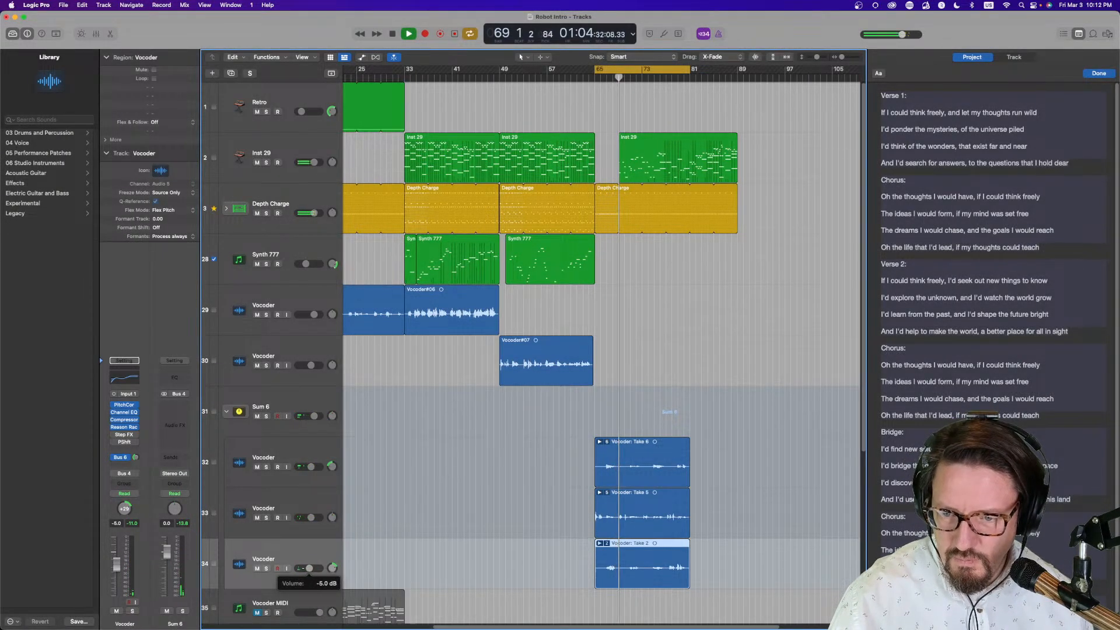
drag(332, 517, 331, 502)
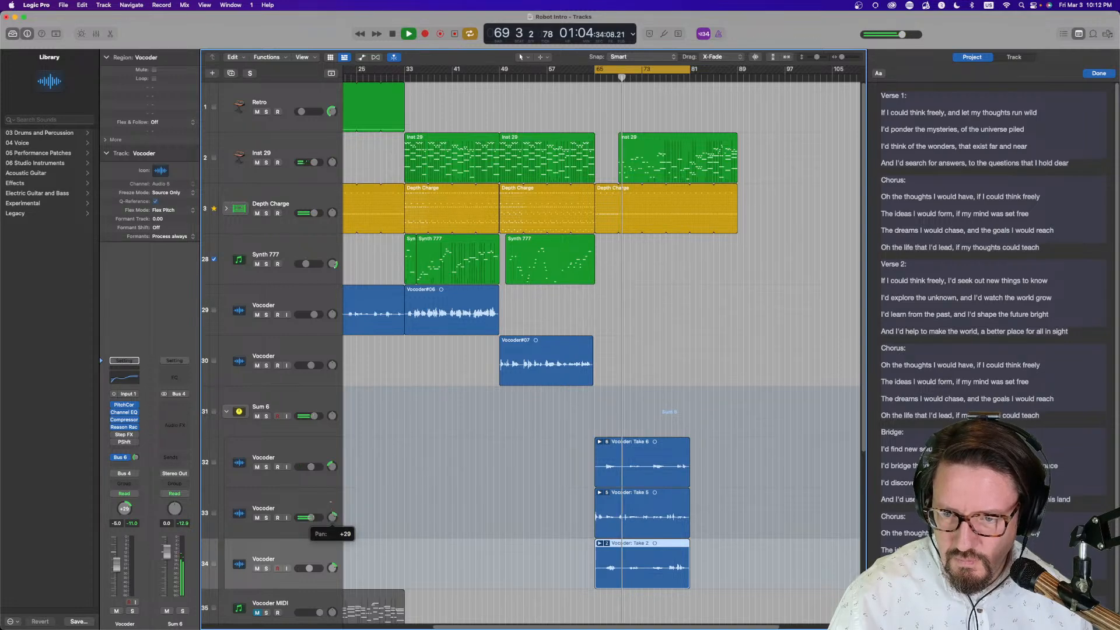
drag(332, 568, 332, 569)
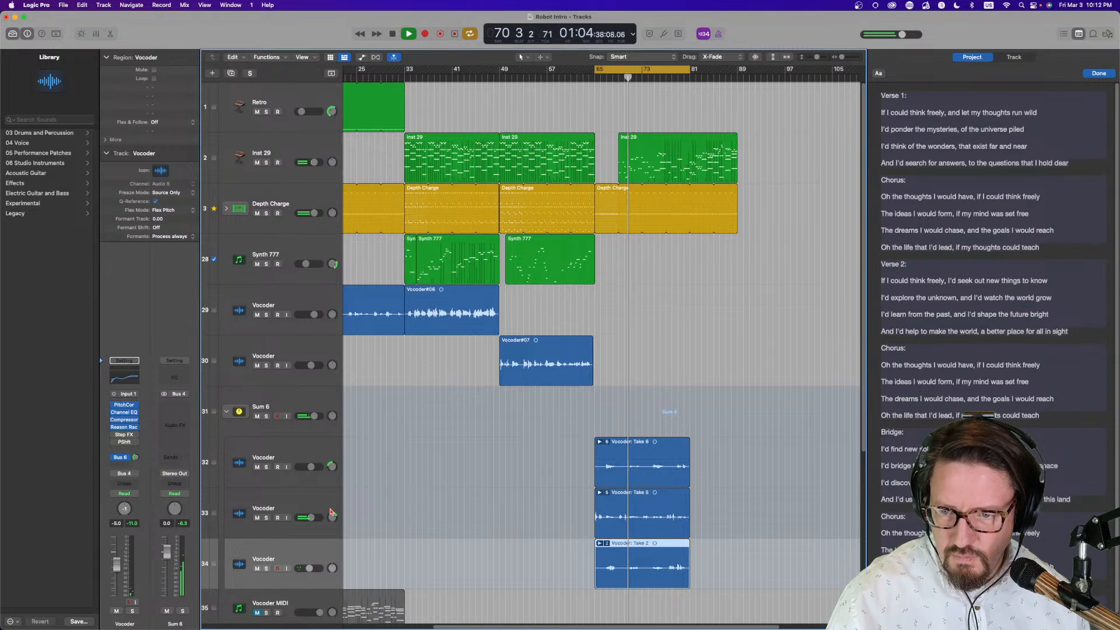
drag(332, 516, 331, 528)
drag(333, 567, 330, 558)
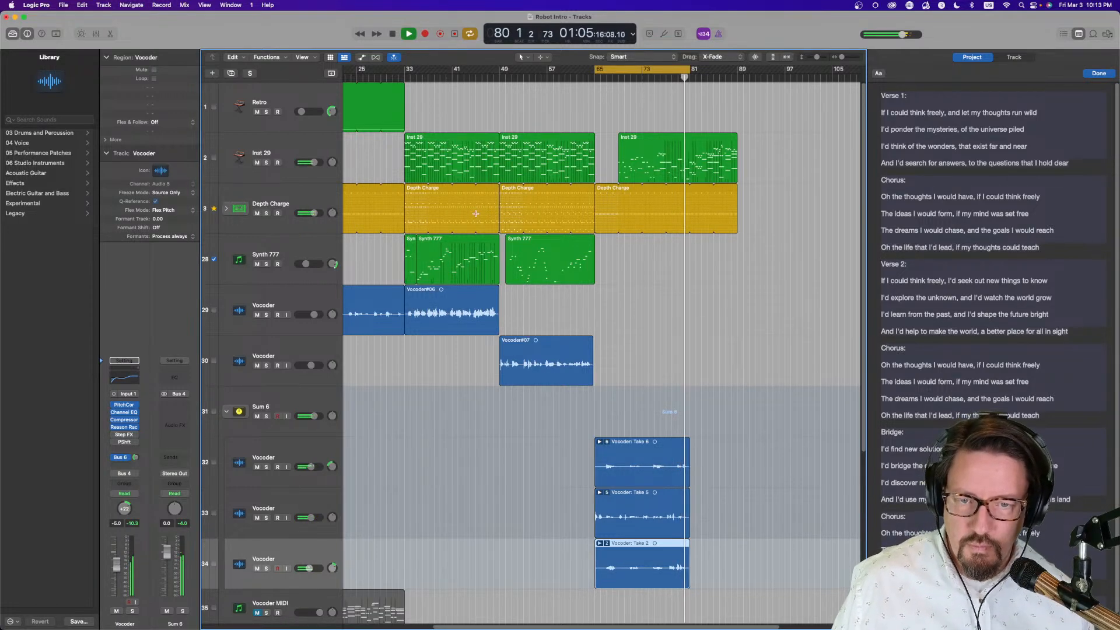
key(space)
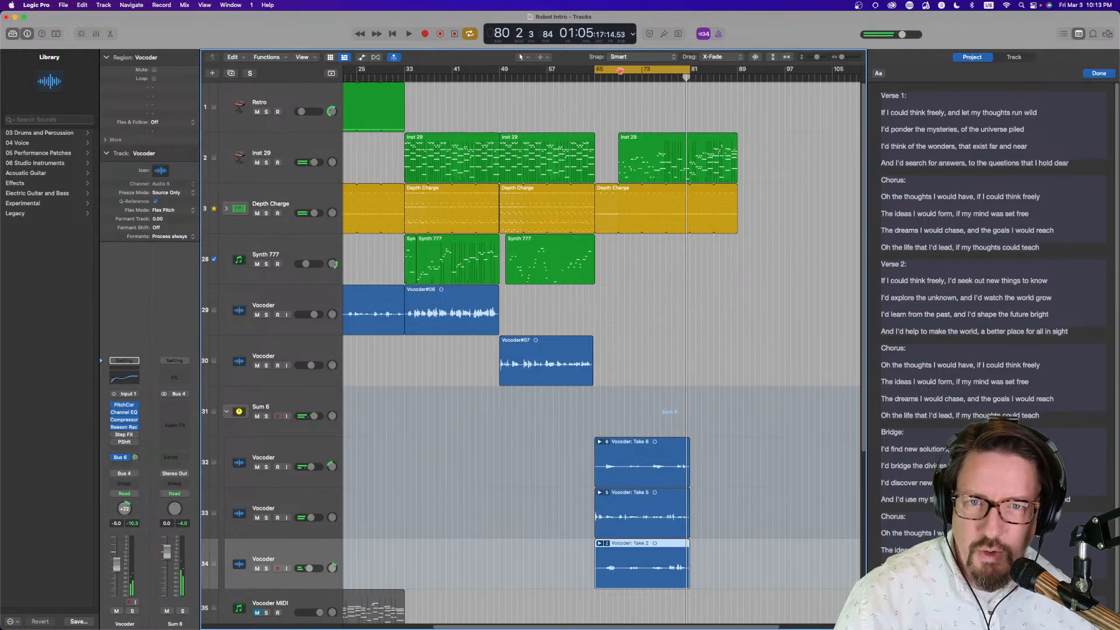
Set the cycle range from about bar 28 to just past bar 89 and play it back with all tracks in view.
click(621, 71)
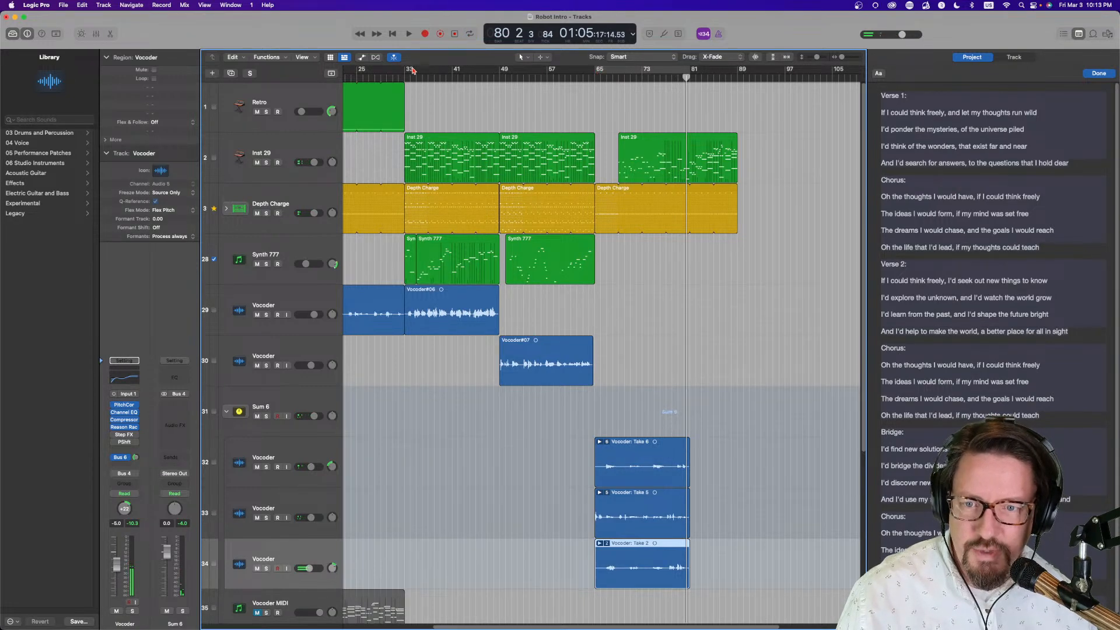
drag(376, 72, 738, 97)
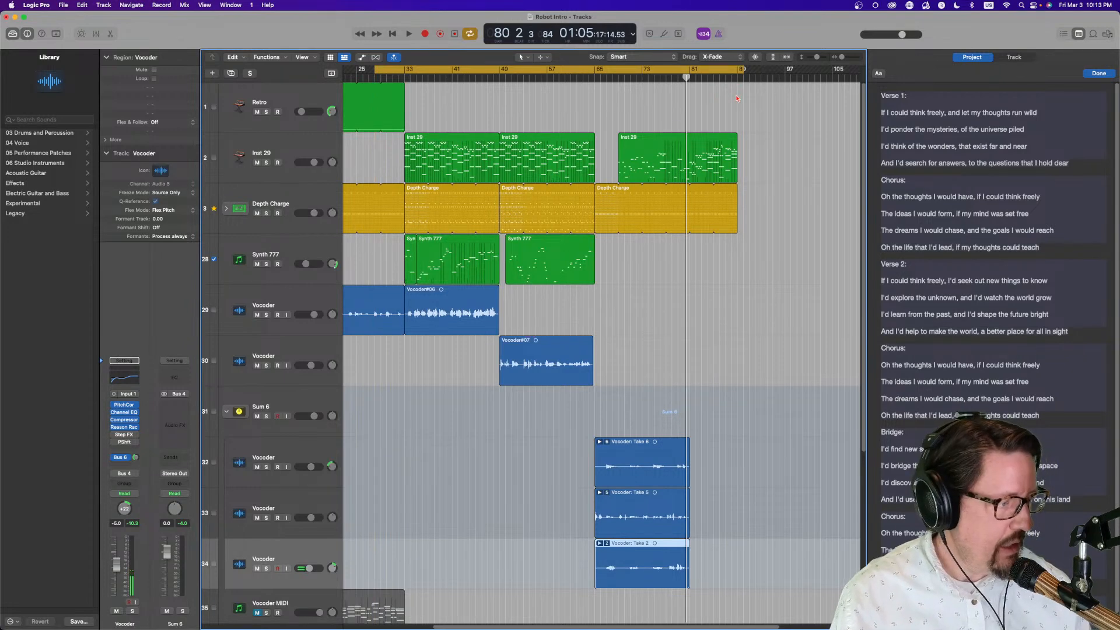
key(space)
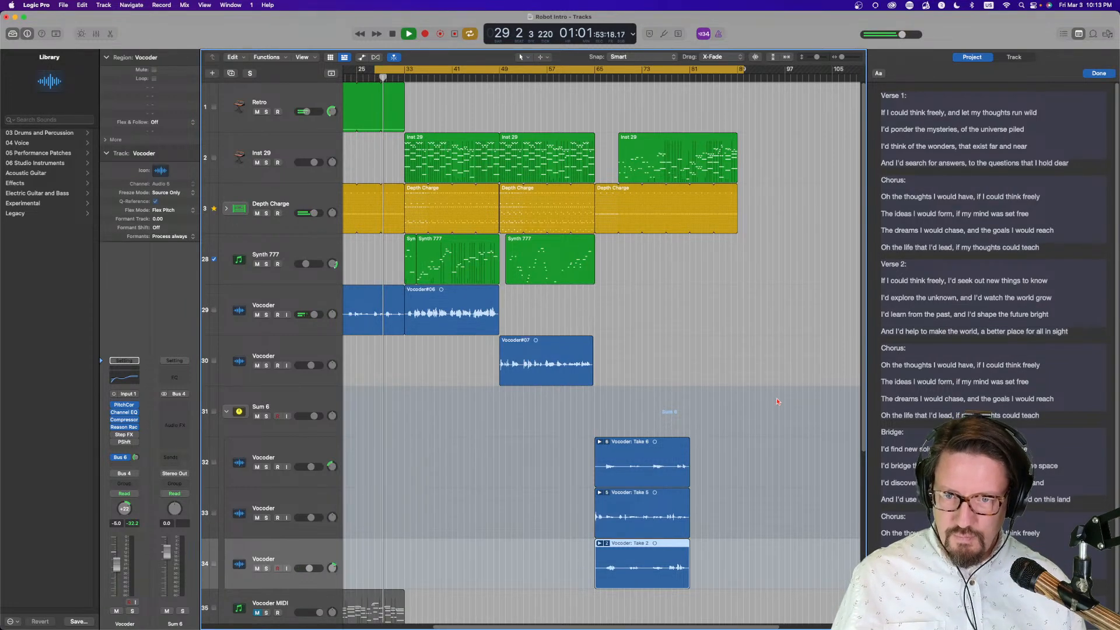
scroll(648, 403, down, 5)
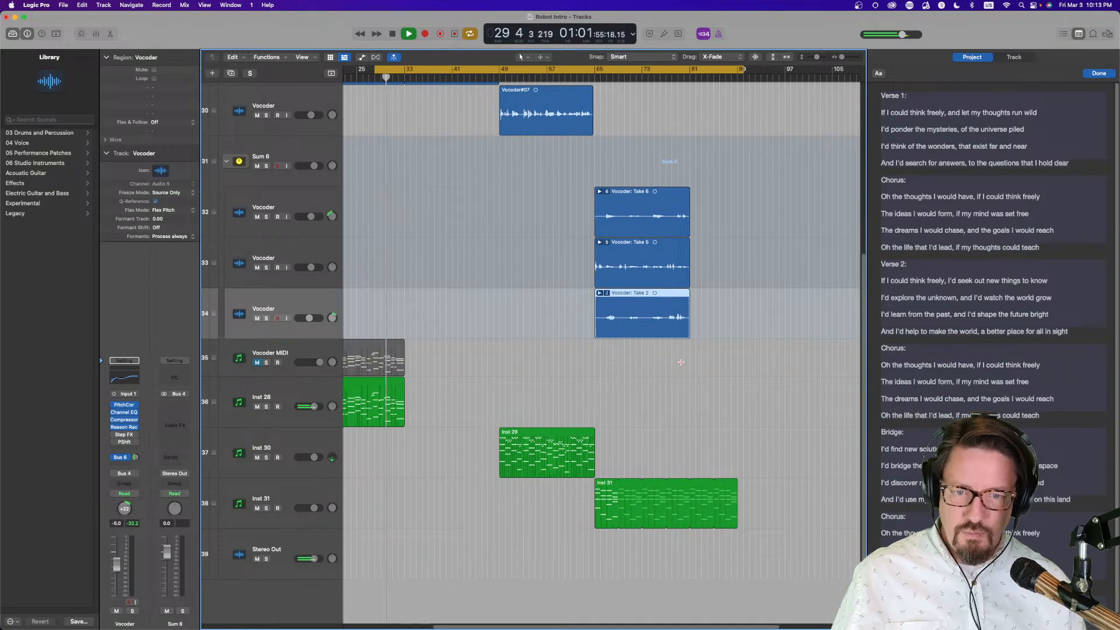
scroll(681, 362, up, 5)
scroll(681, 362, down, 5)
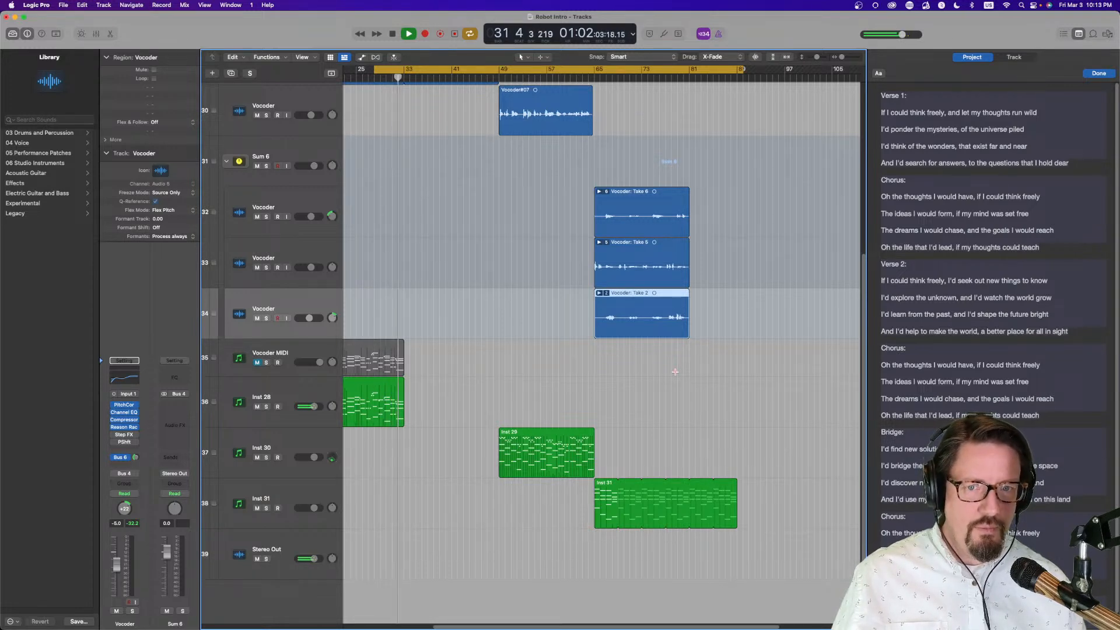
key(super+Left)
key(super+Left)
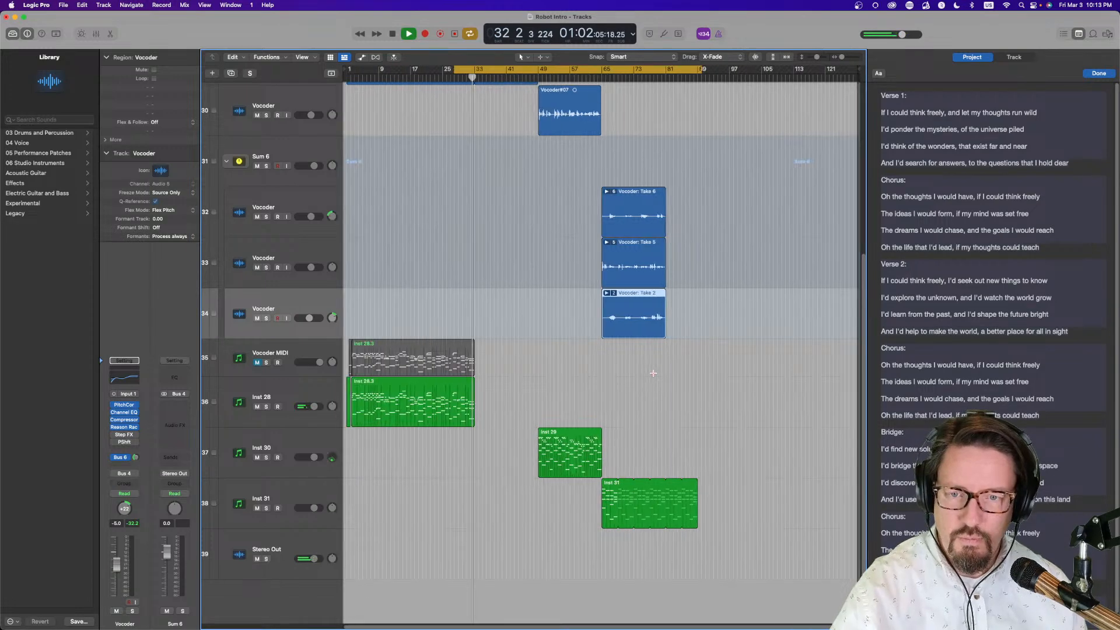
key(super+Up)
key(super+Up)
key(super+Up)
key(super+Up)
key(super+Up)
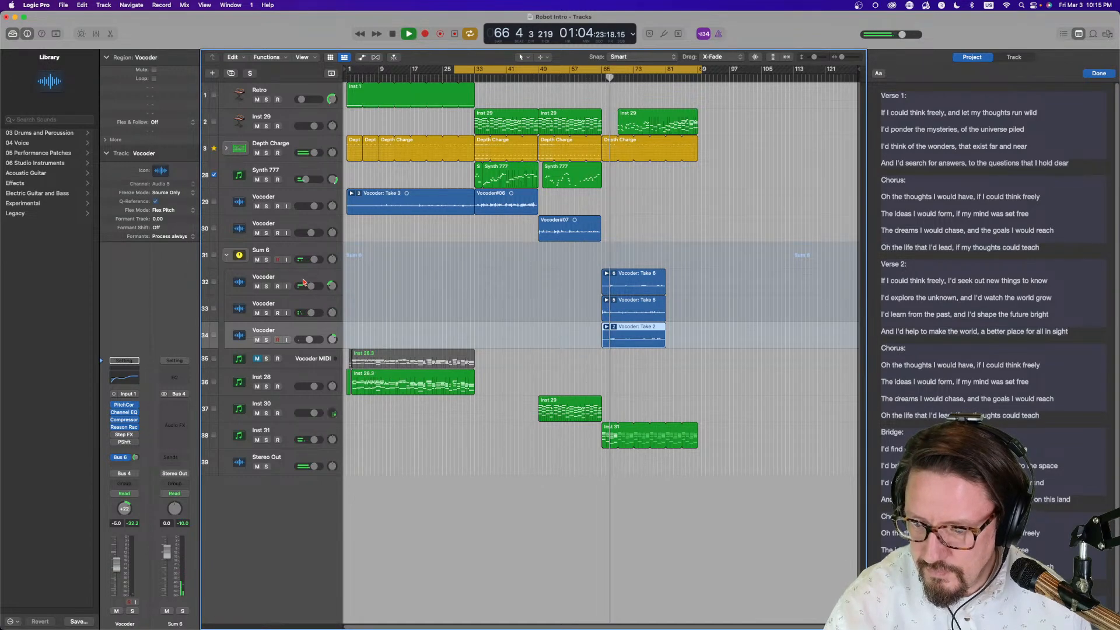
Enable Step FX on Vocoder track 34 and set Vocoder track 32's Pitch Shifter to -12 semitones and 8% mix.
key(x)
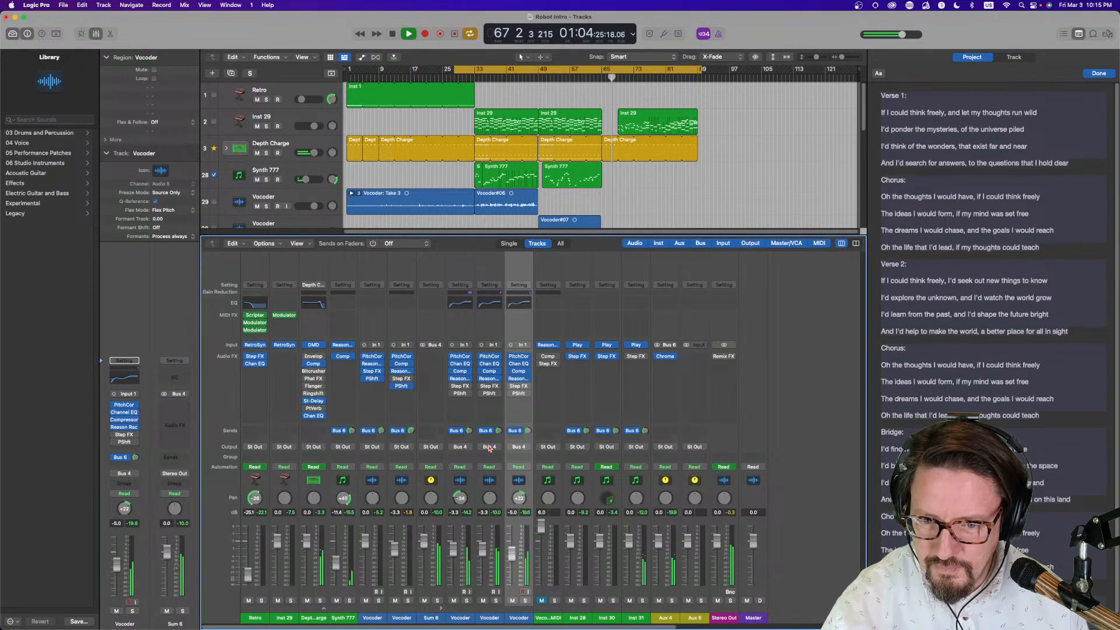
drag(469, 431, 527, 414)
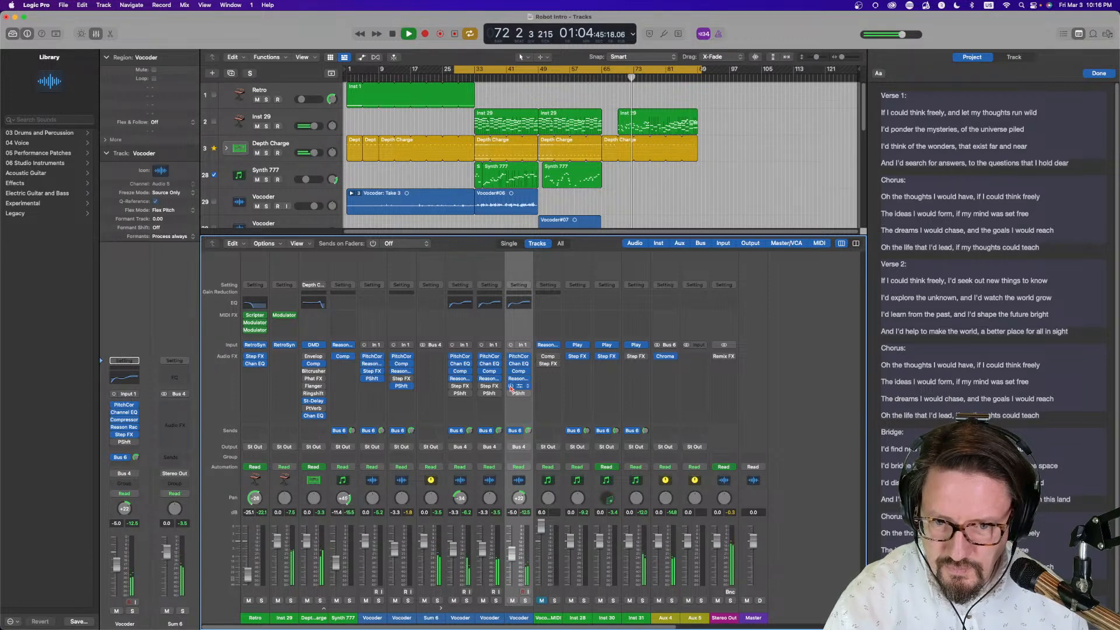
click(460, 394)
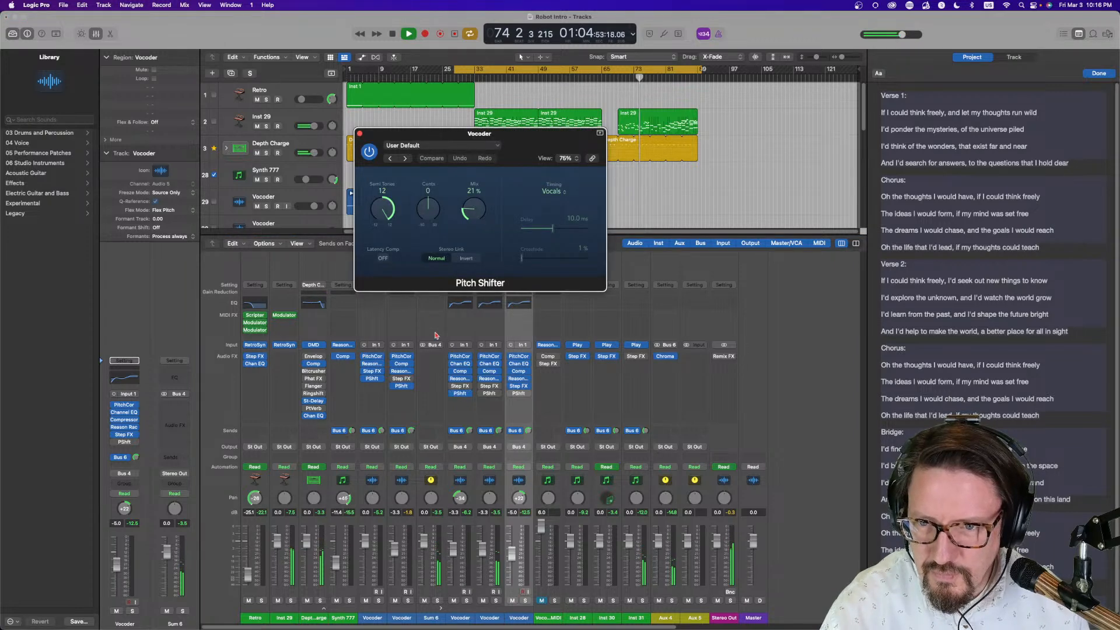
drag(389, 201, 385, 328)
drag(470, 208, 469, 227)
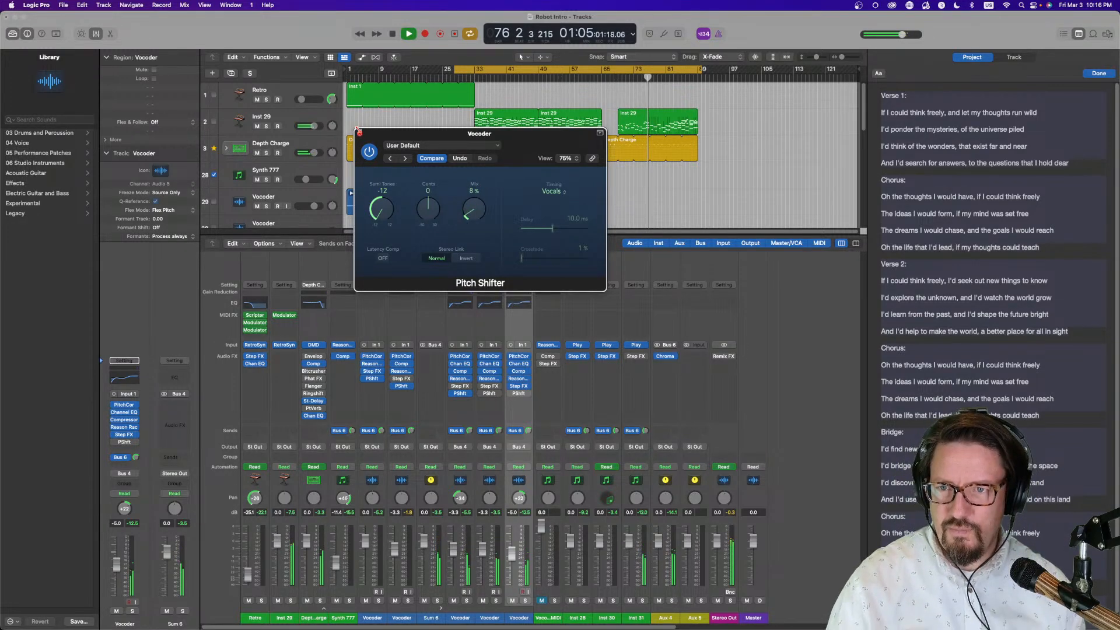
click(360, 133)
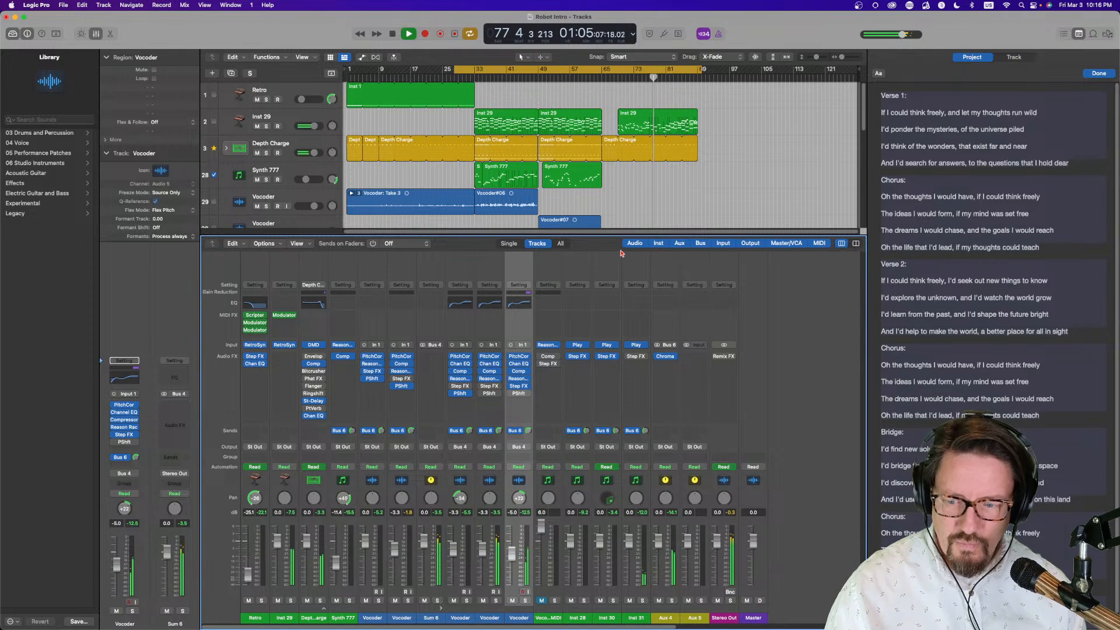
key(x)
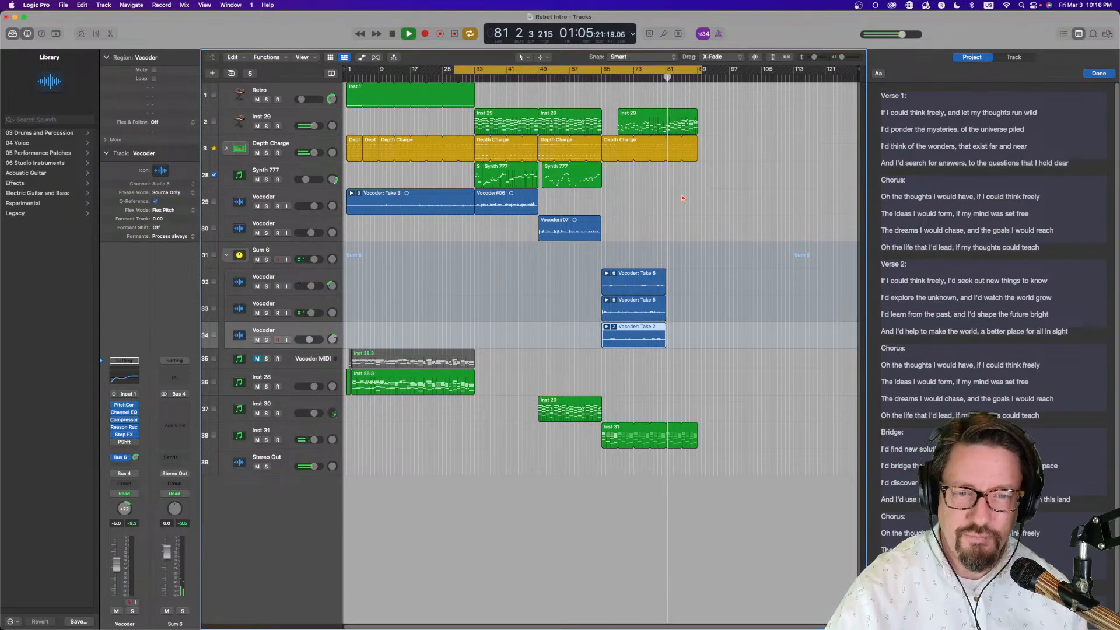
Stop playback and shorten the last Depth Charge and Inst 31 regions to end at bar 81.
key(space)
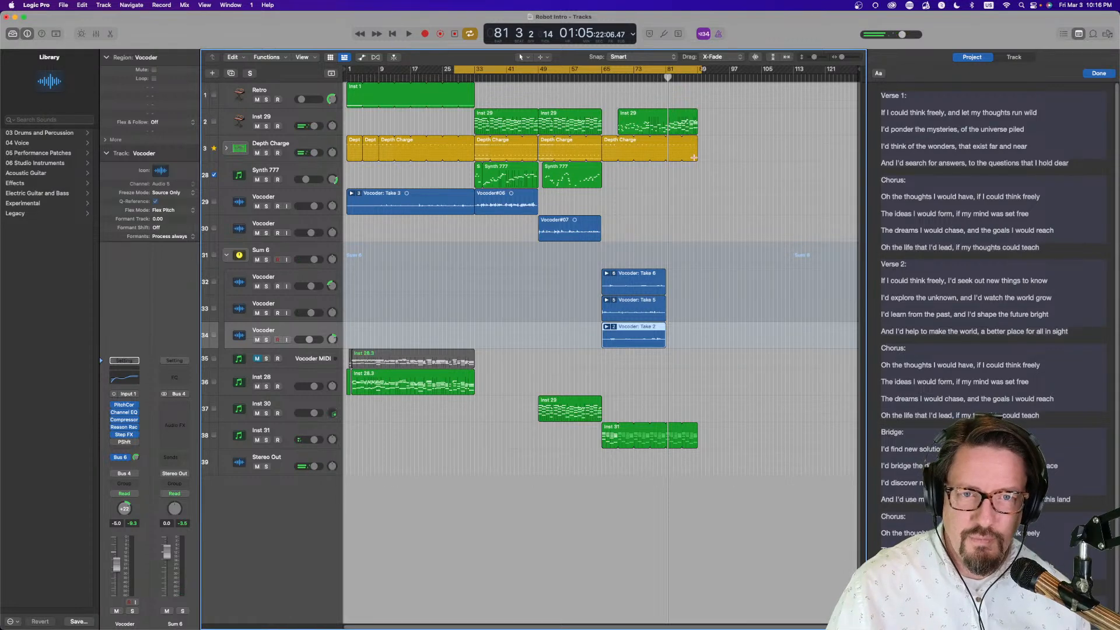
drag(697, 142, 665, 150)
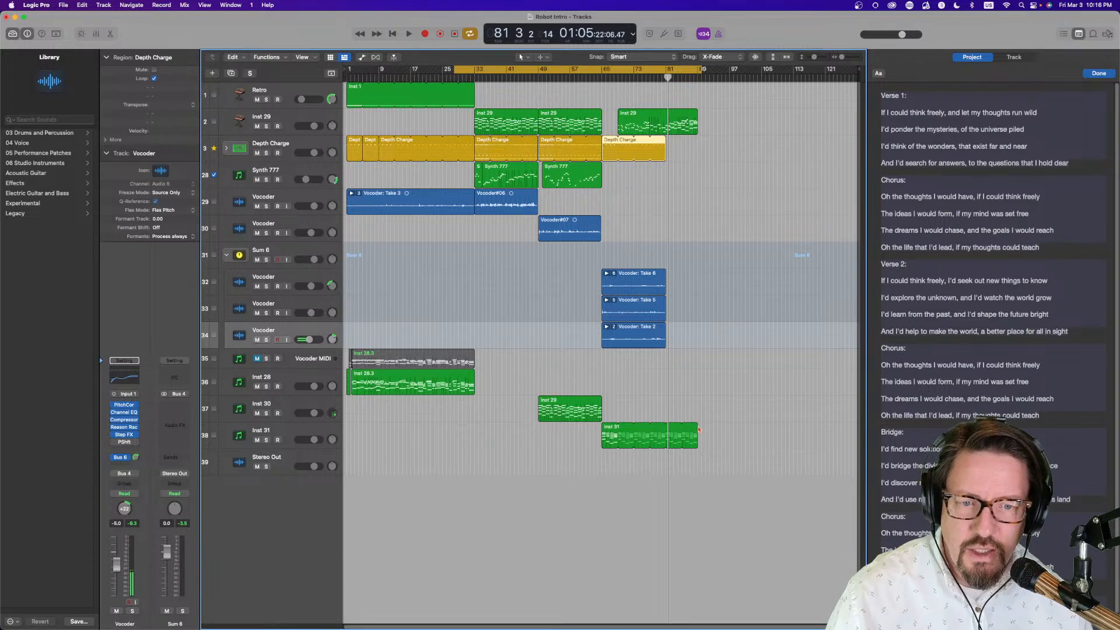
drag(699, 428, 666, 449)
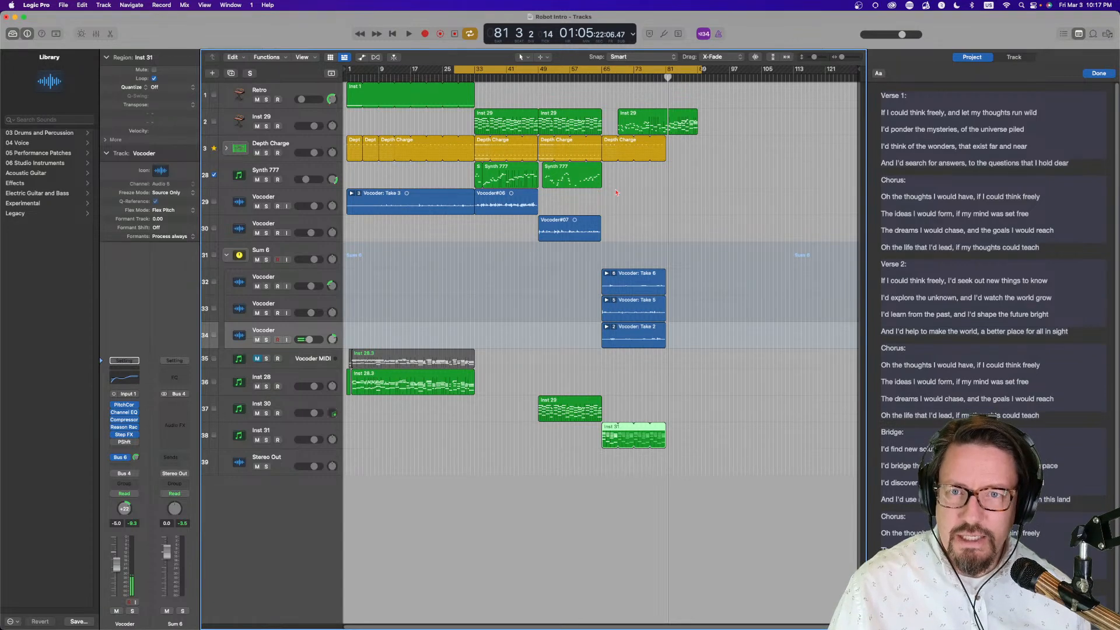
Turn off the cycle range, play the song from bar 1 and lower the Retro track's volume slightly.
click(471, 70)
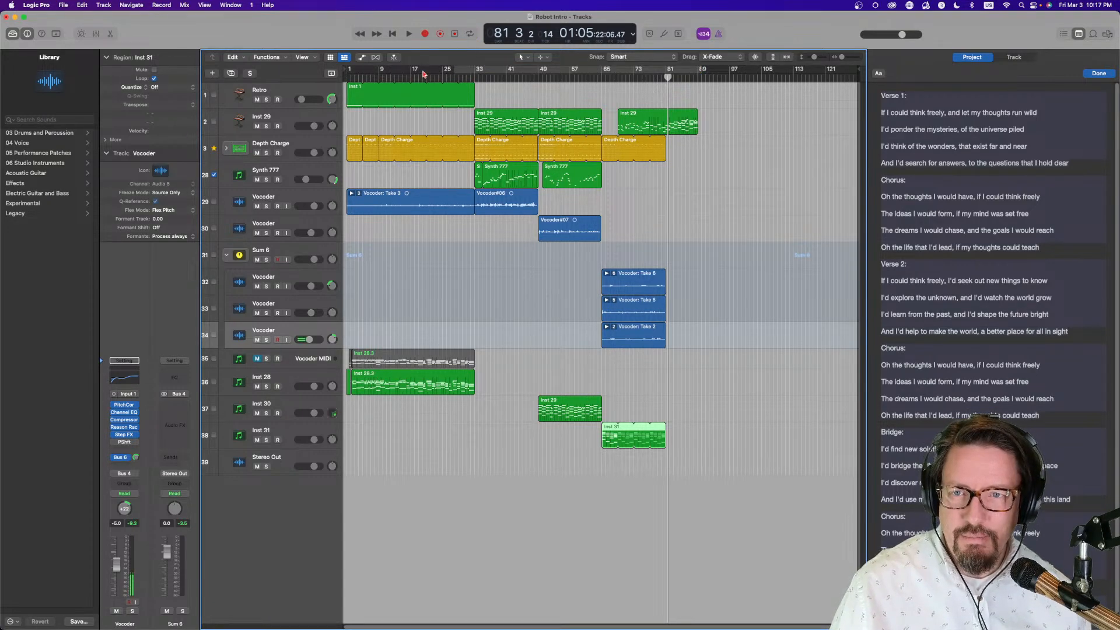
key(c)
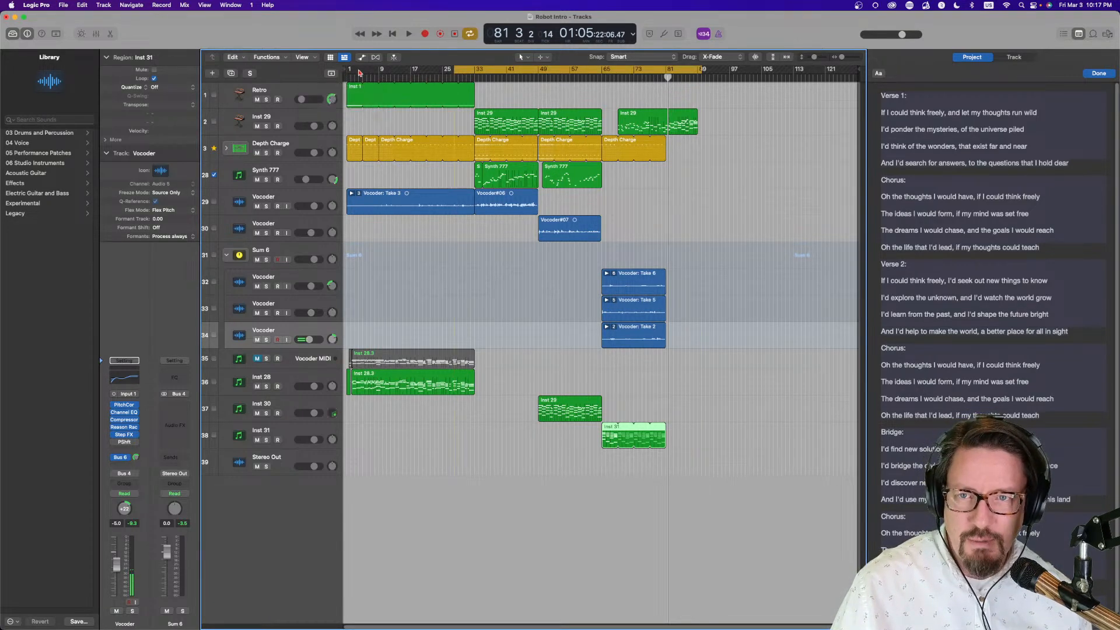
click(472, 68)
drag(353, 76, 336, 82)
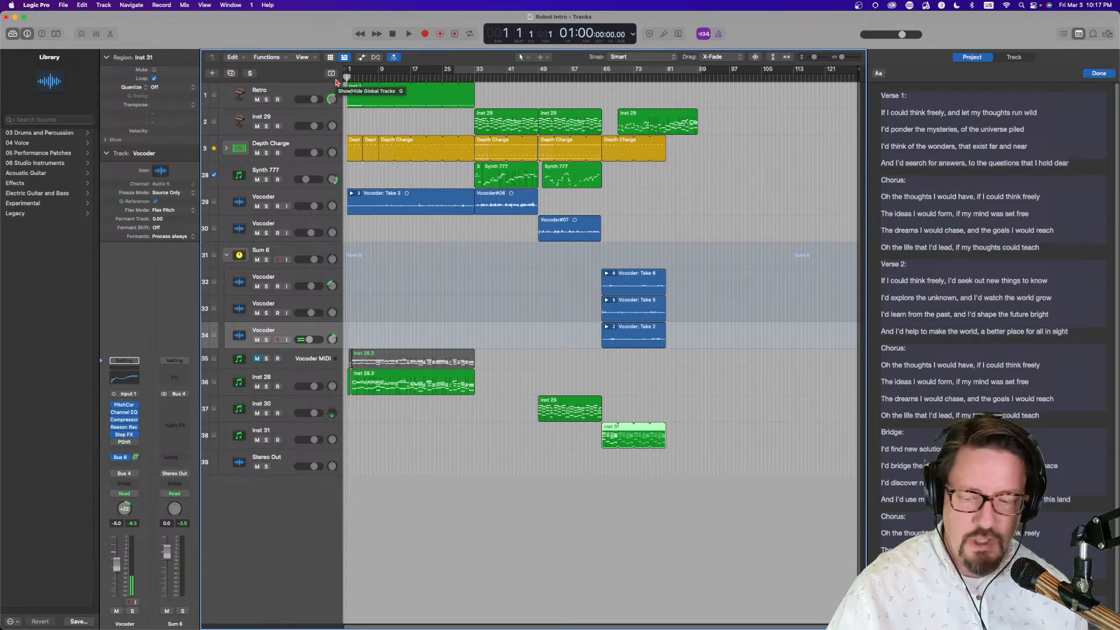
key(space)
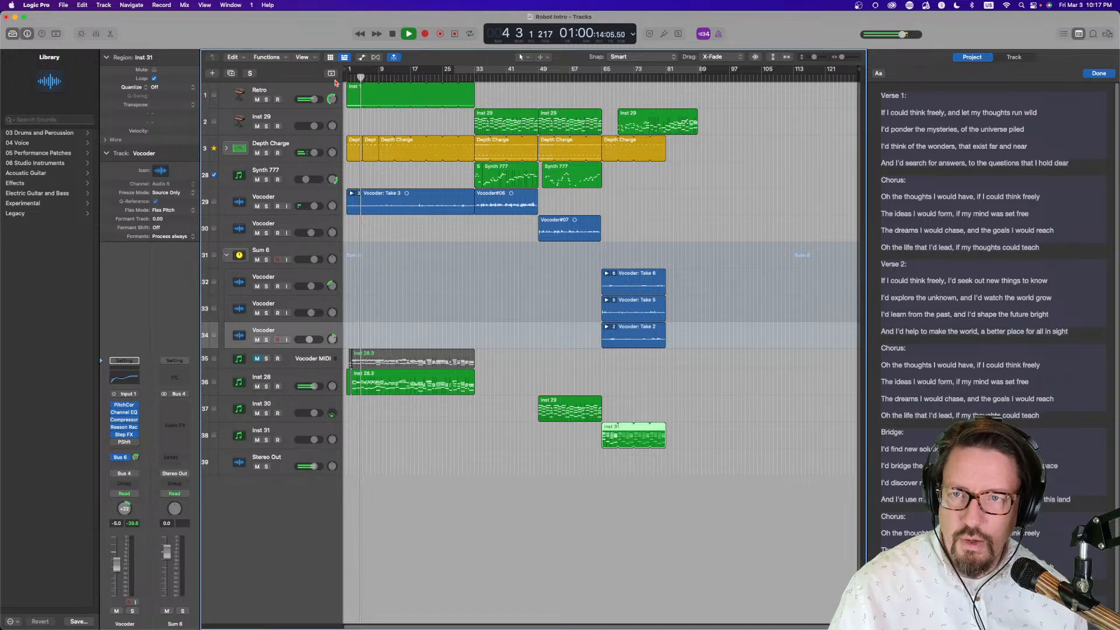
drag(316, 101, 311, 100)
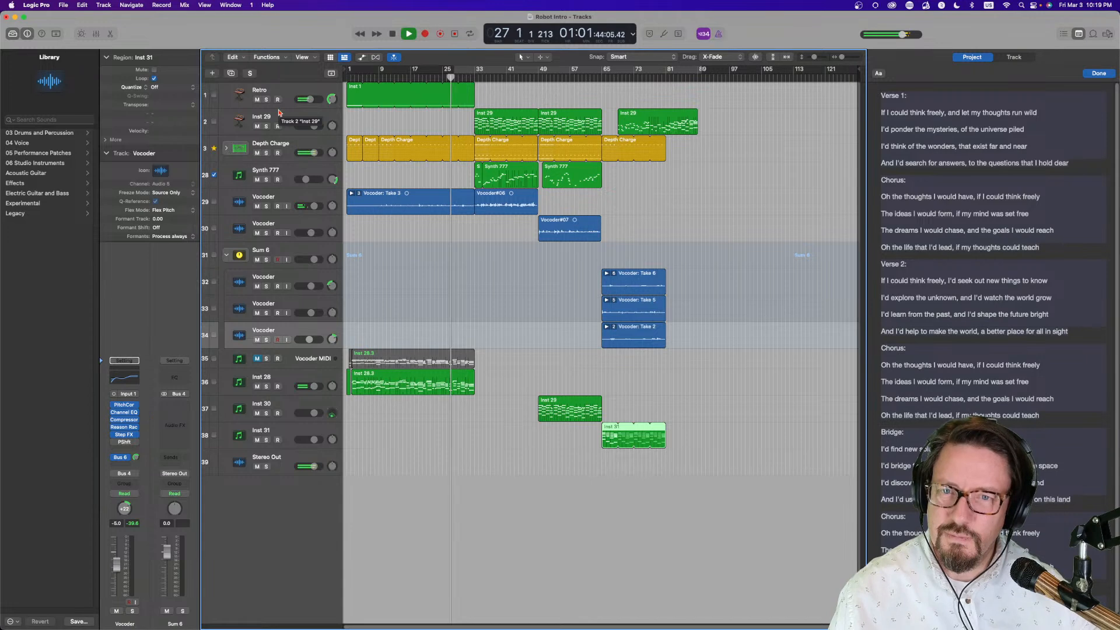
Raise the make-up gain slightly in the Depth Charge track's Compressor.
click(294, 144)
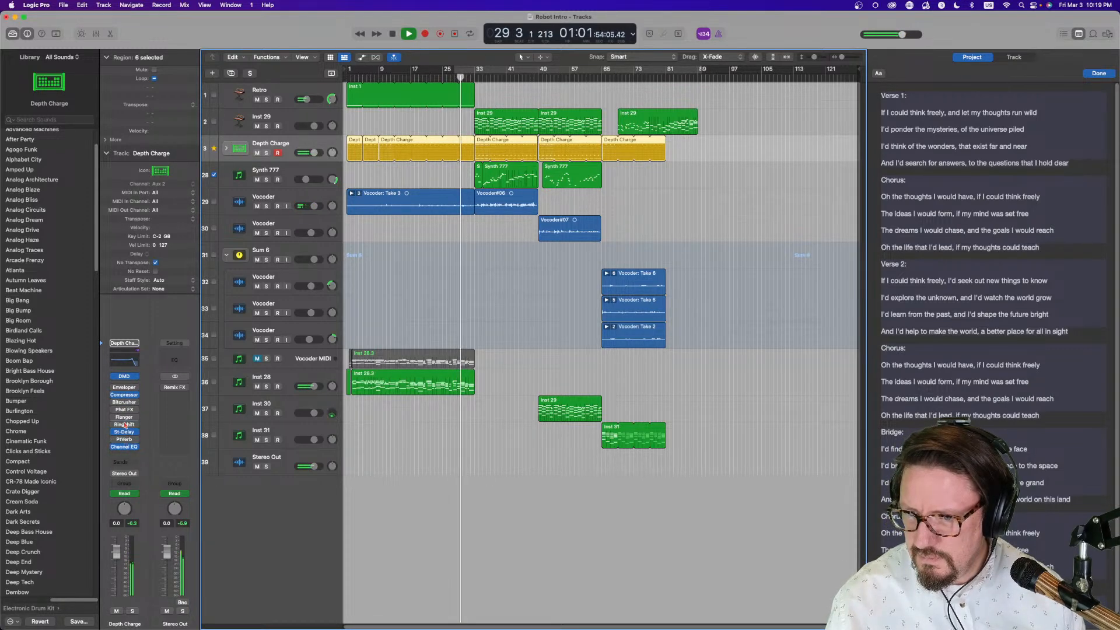
click(124, 395)
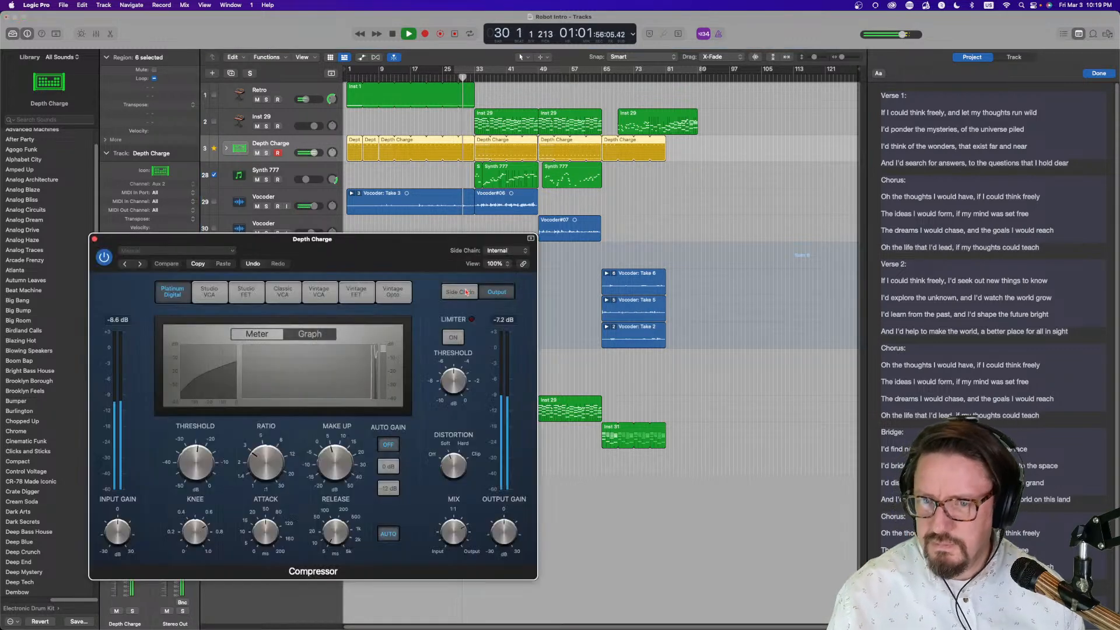
drag(334, 458, 332, 451)
click(95, 239)
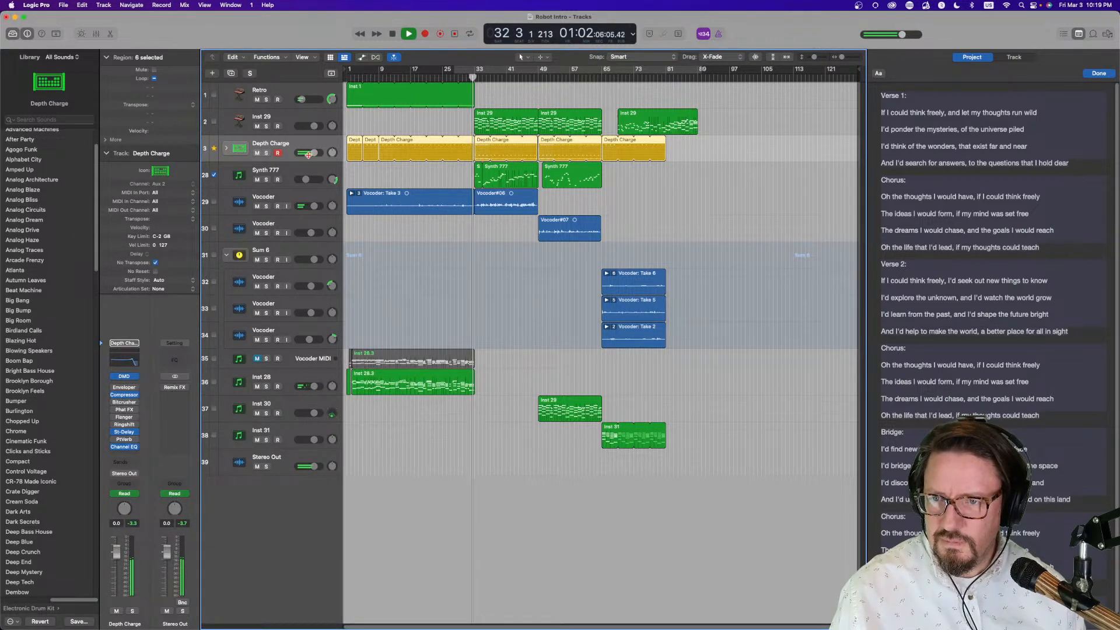
Examine the Depth Charge stack's individual drum channels in the mixer while the song plays.
click(227, 151)
click(227, 151)
click(227, 151)
key(x)
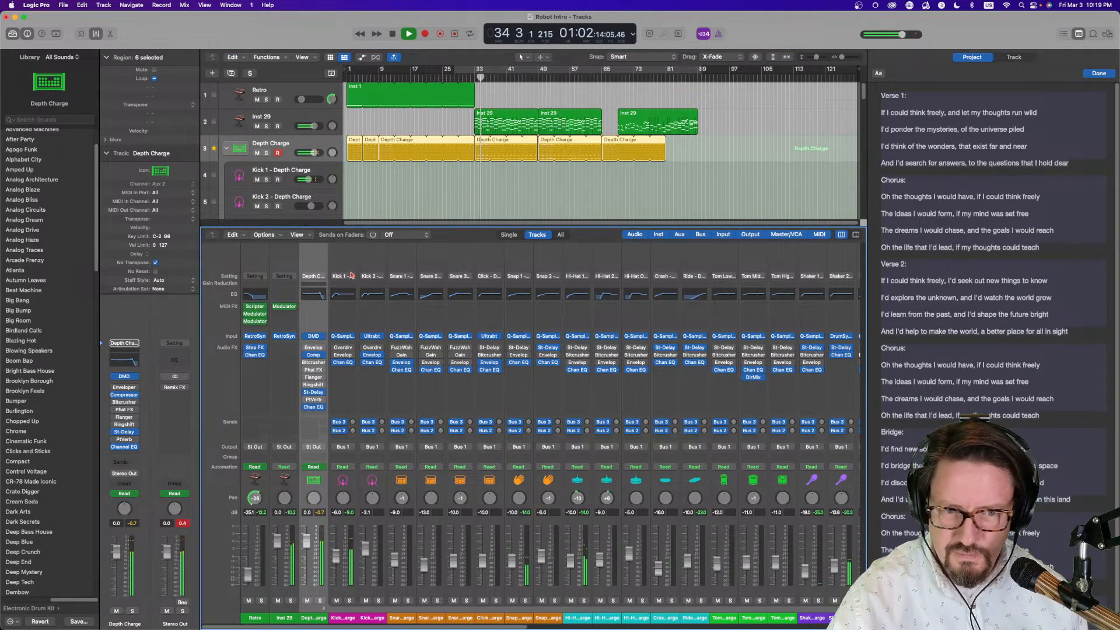
scroll(350, 275, right, 5)
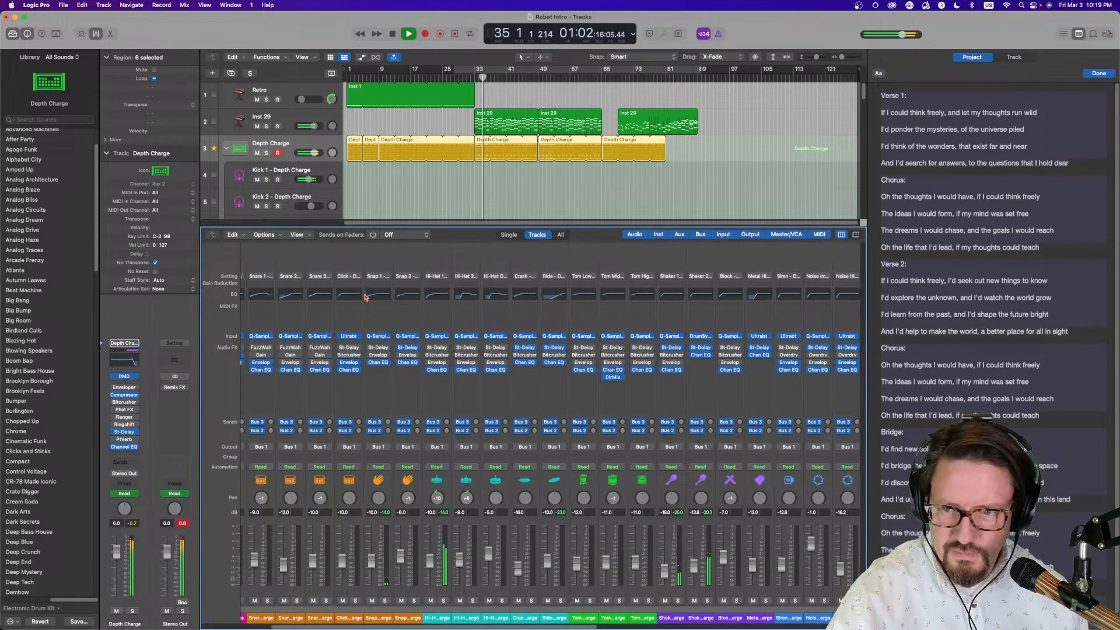
scroll(365, 298, left, 5)
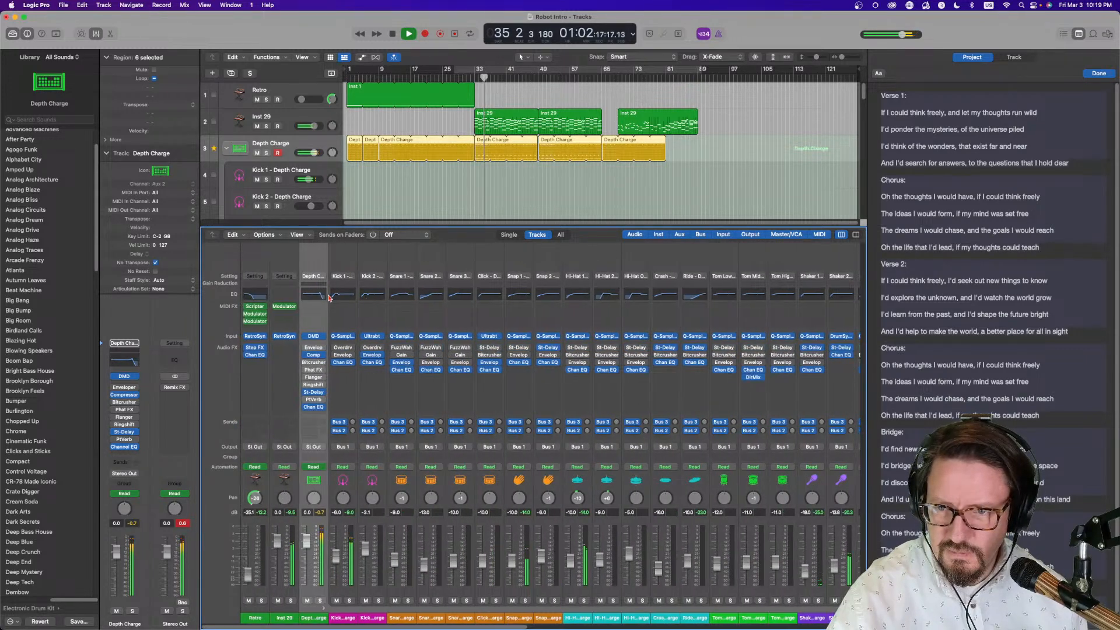
click(324, 609)
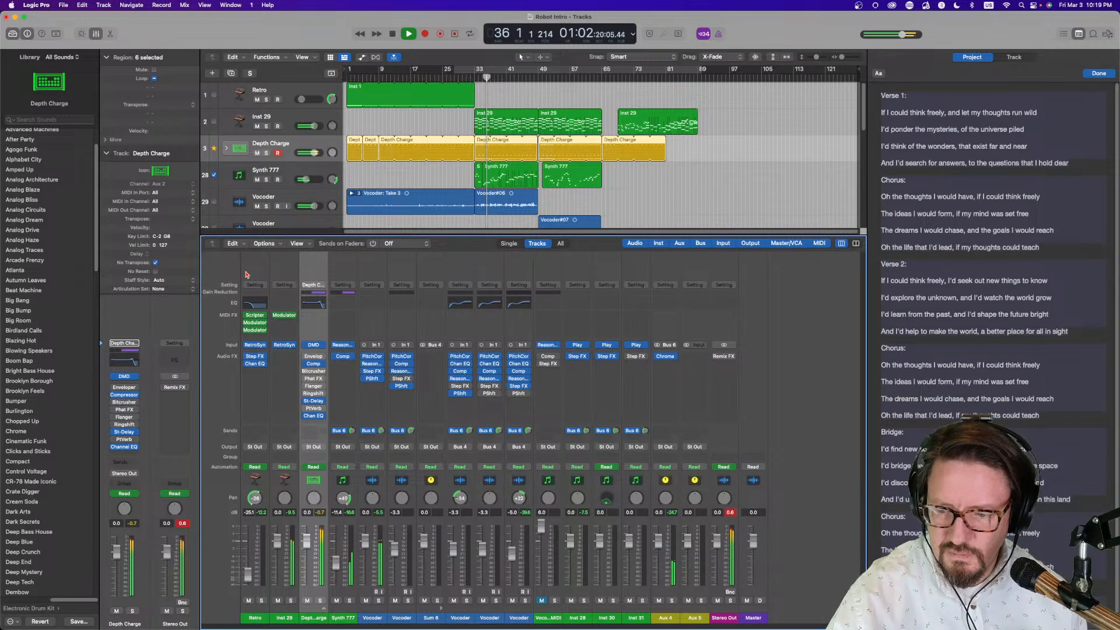
key(x)
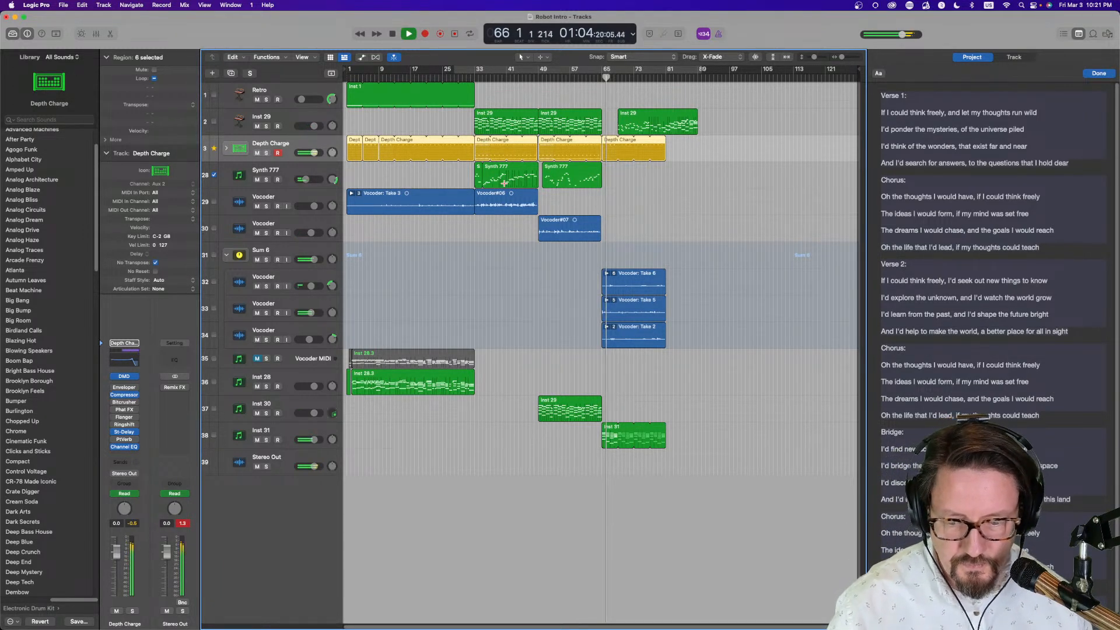
Stop playback and move the playhead to bar 63.
key(space)
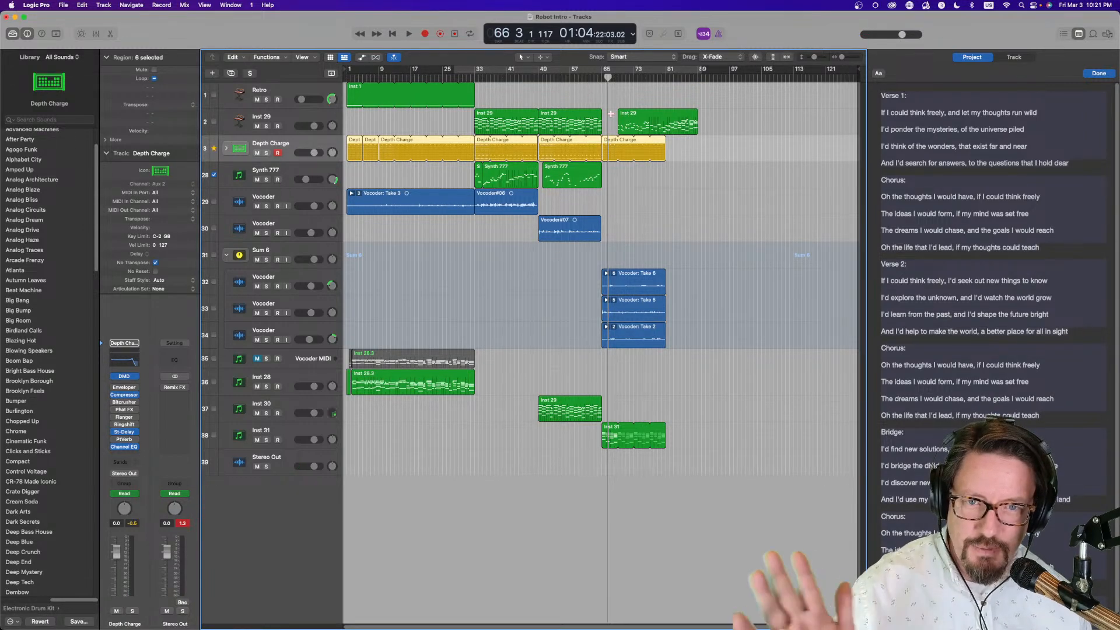
click(597, 78)
click(594, 78)
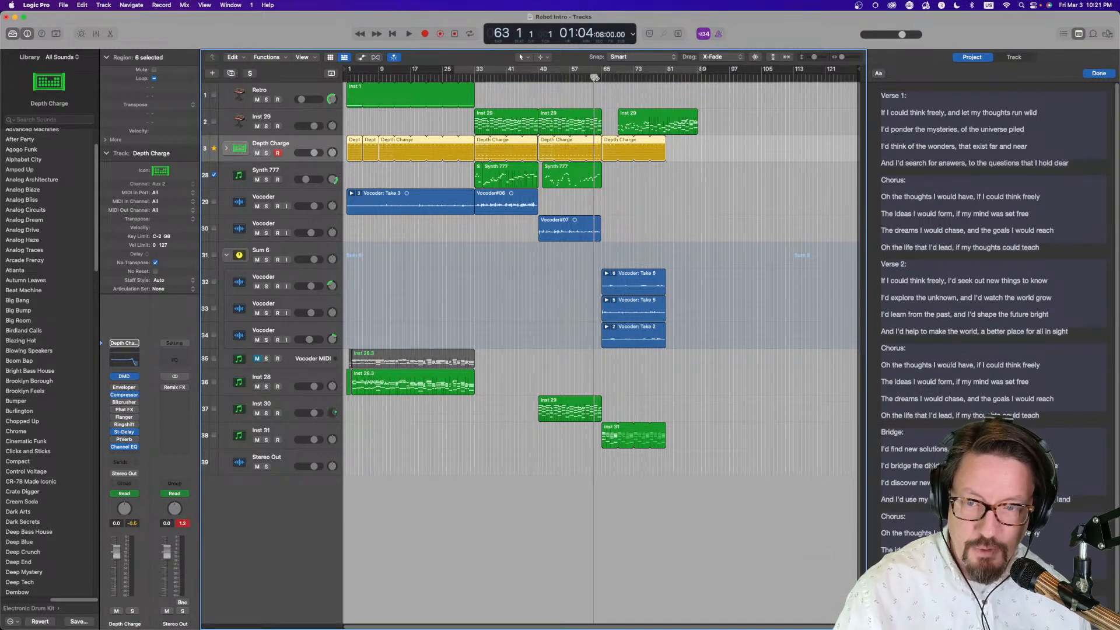